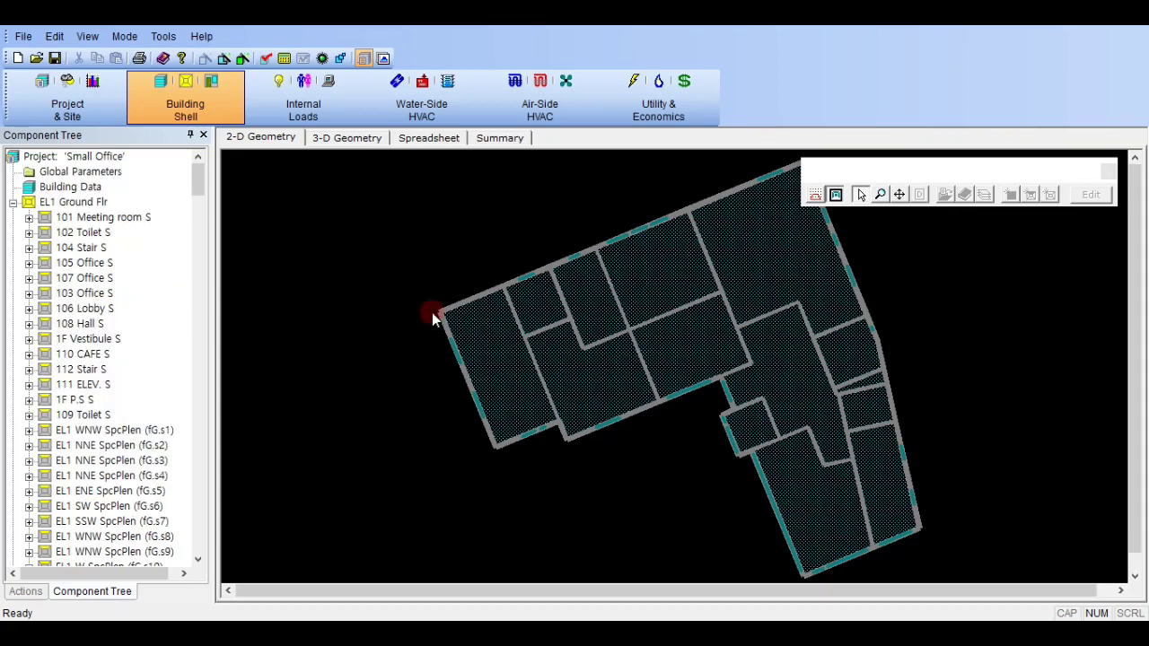
Step: Examine the 8in Concrete Cst, Built-up Roof Cst and Flr Cst entries among the project's constructions
{"action": "scroll", "coordinate": [151, 368], "scroll_direction": "down", "scroll_amount": 15}
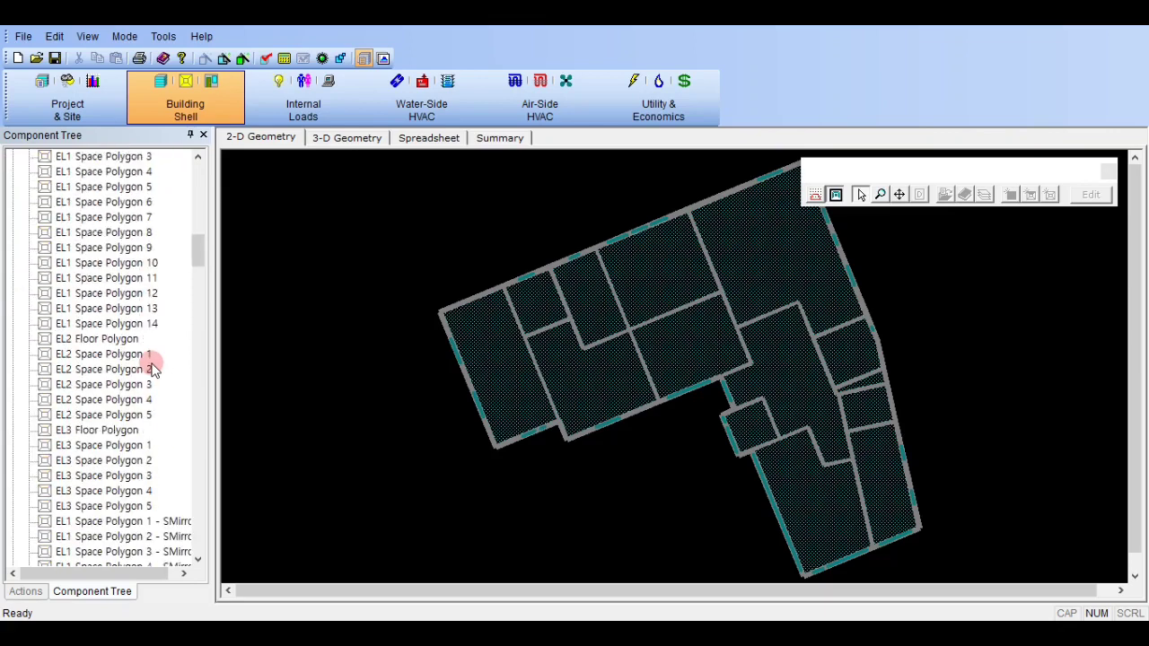
{"action": "scroll", "coordinate": [153, 368], "scroll_direction": "down", "scroll_amount": 20}
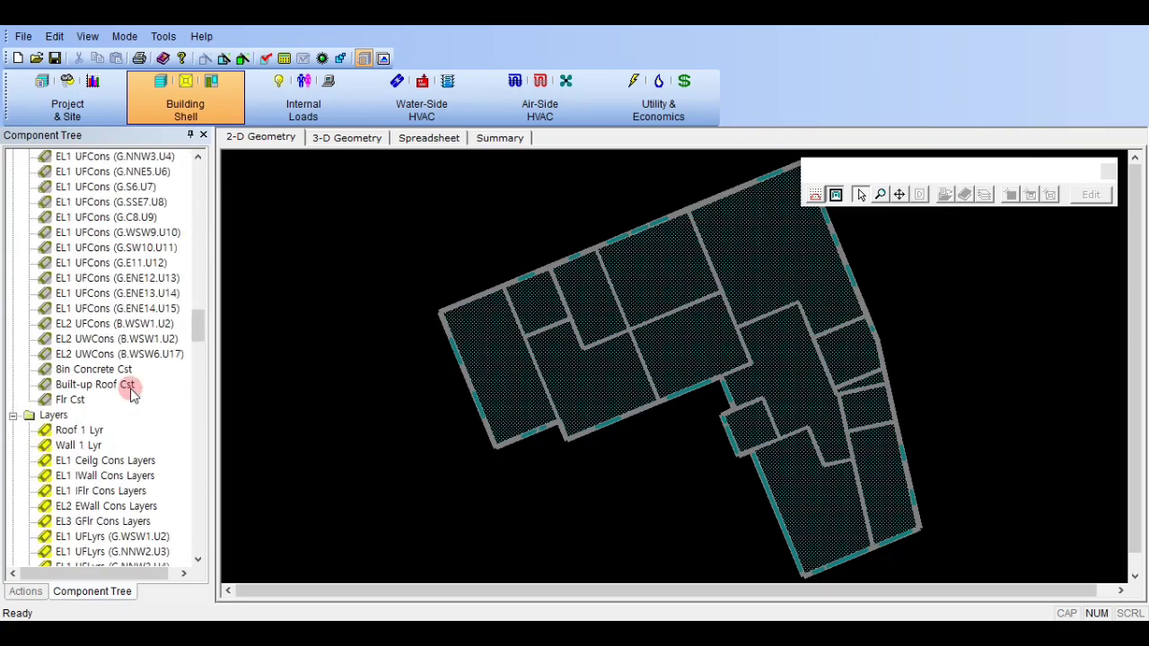
{"action": "scroll", "coordinate": [97, 417], "scroll_direction": "up", "scroll_amount": 1}
{"action": "scroll", "coordinate": [108, 467], "scroll_direction": "down", "scroll_amount": 1}
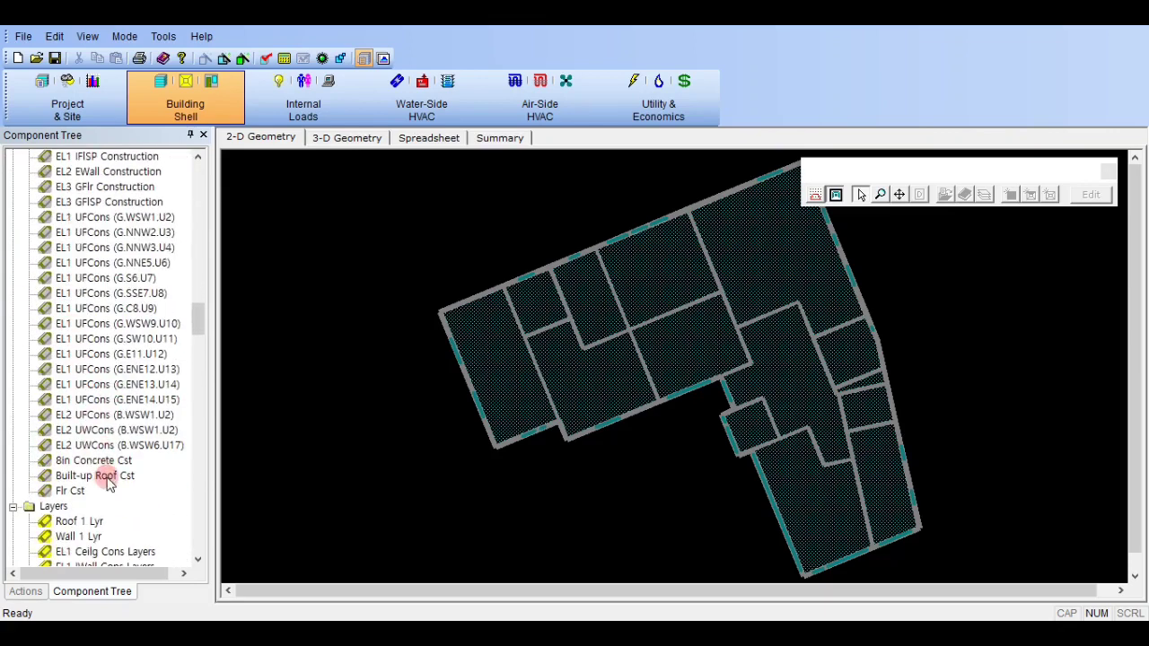
{"action": "left_click", "coordinate": [106, 460]}
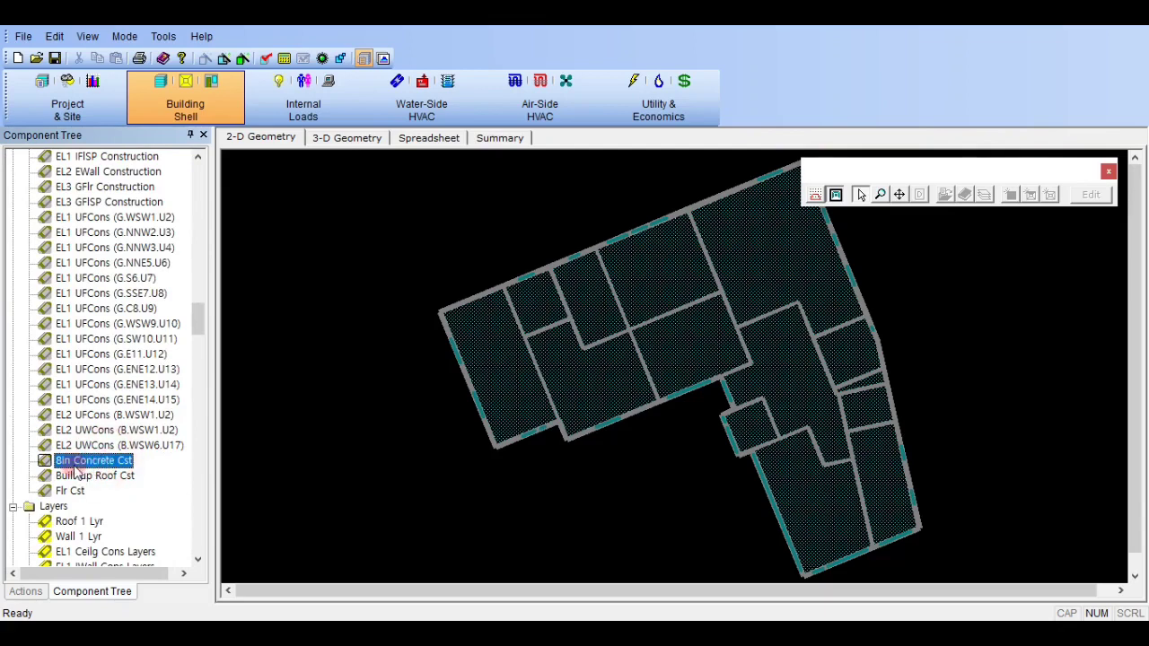
{"action": "left_click", "coordinate": [93, 476]}
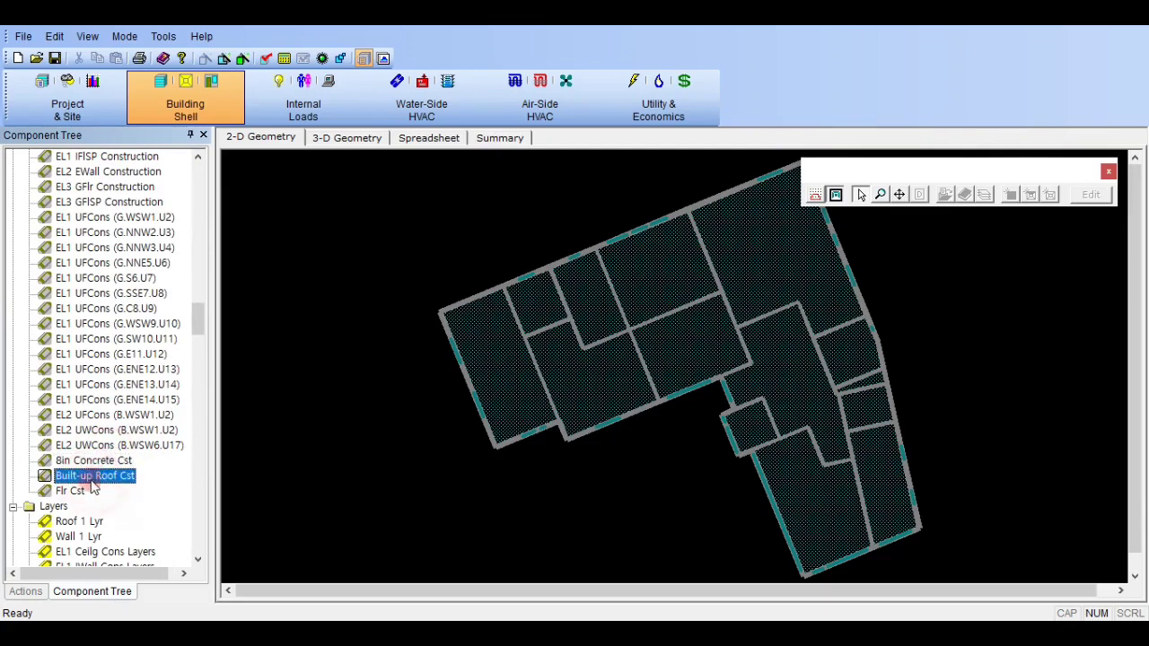
{"action": "left_click", "coordinate": [75, 492]}
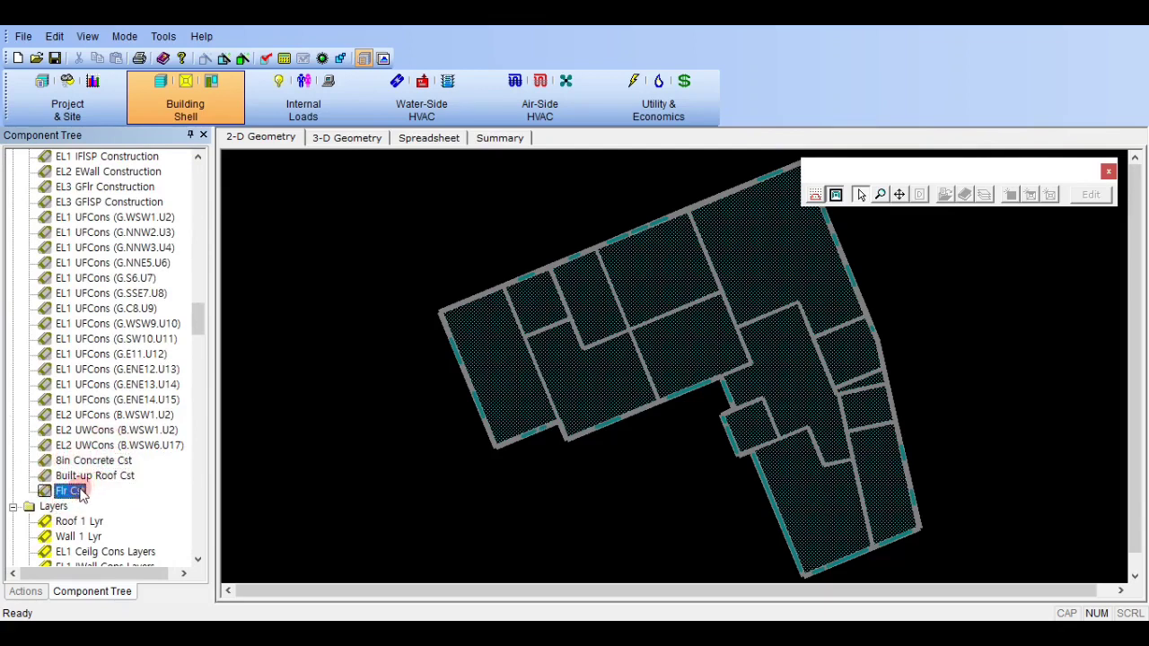
{"action": "scroll", "coordinate": [77, 262], "scroll_direction": "up", "scroll_amount": 2}
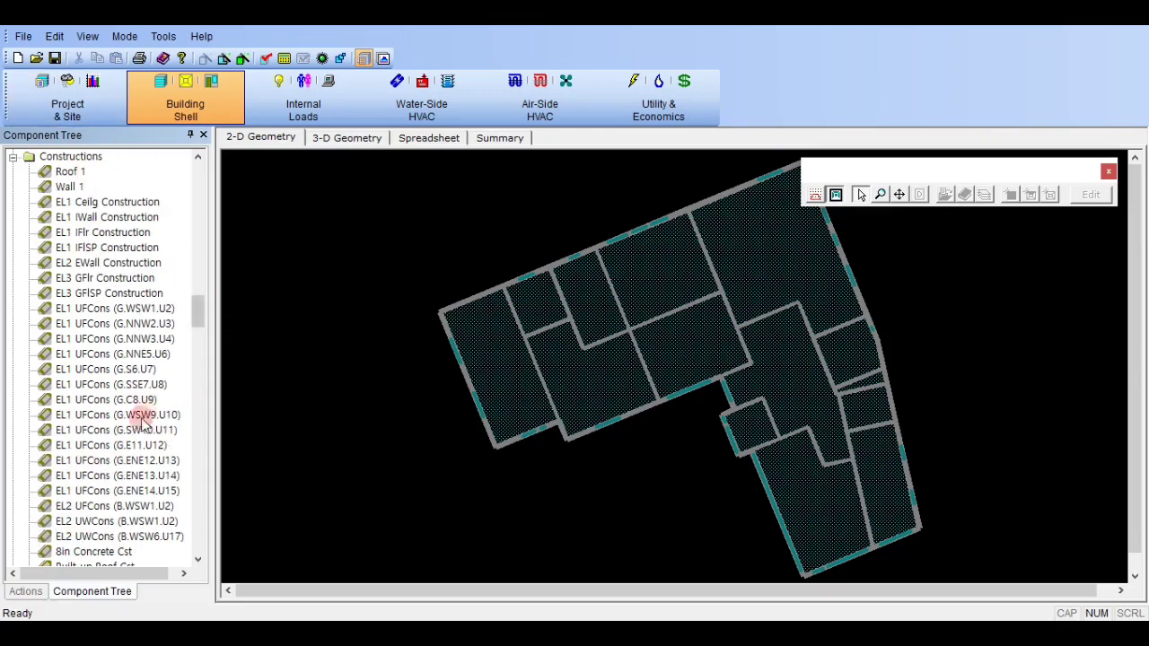
Step: Examine the annual schedules for the cafe, covering occupancy, lighting, equipment, fan, cooling and heating
{"action": "scroll", "coordinate": [97, 418], "scroll_direction": "down", "scroll_amount": 15}
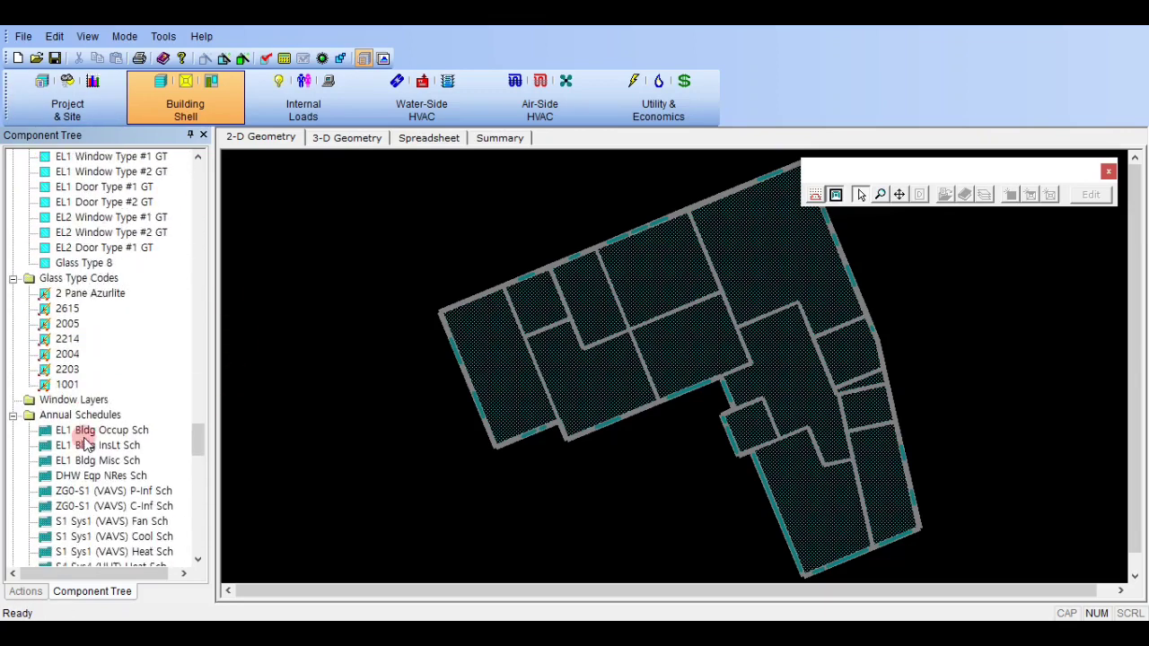
{"action": "scroll", "coordinate": [94, 460], "scroll_direction": "down", "scroll_amount": 5}
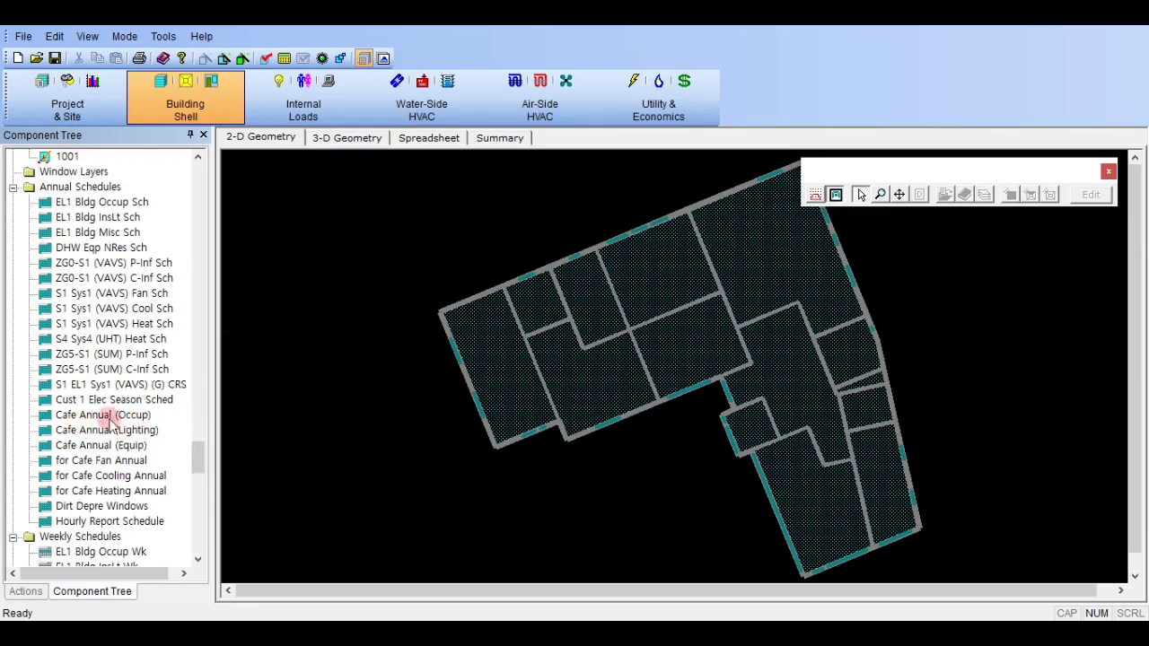
{"action": "left_click", "coordinate": [134, 417]}
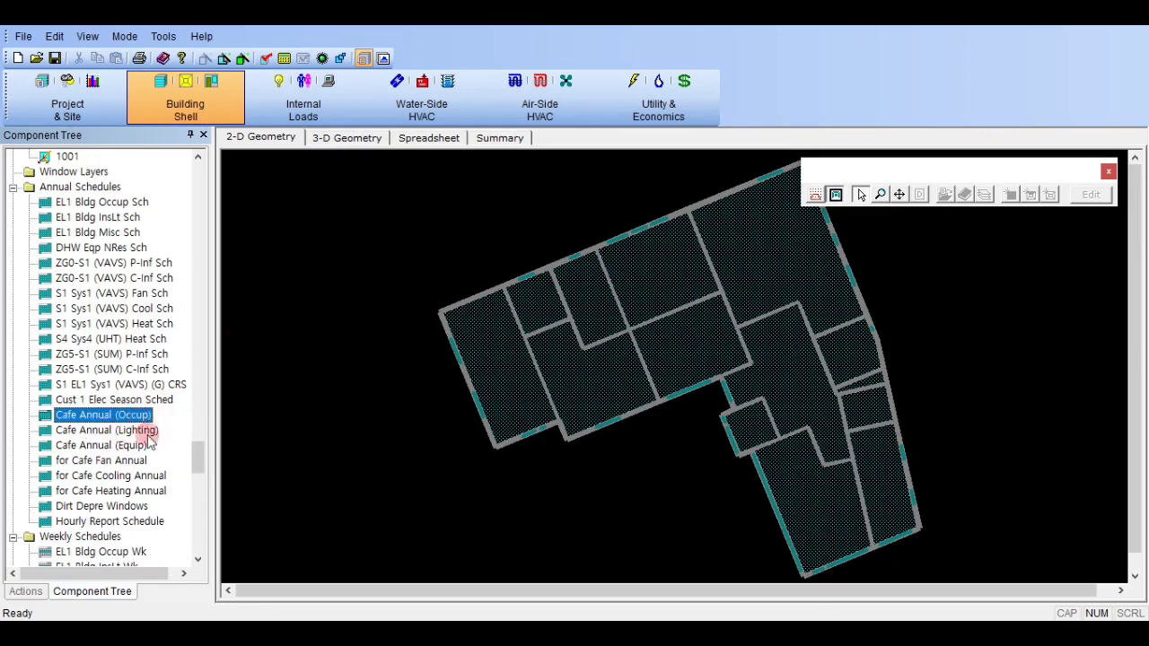
{"action": "left_click", "coordinate": [146, 433]}
{"action": "left_click", "coordinate": [136, 446]}
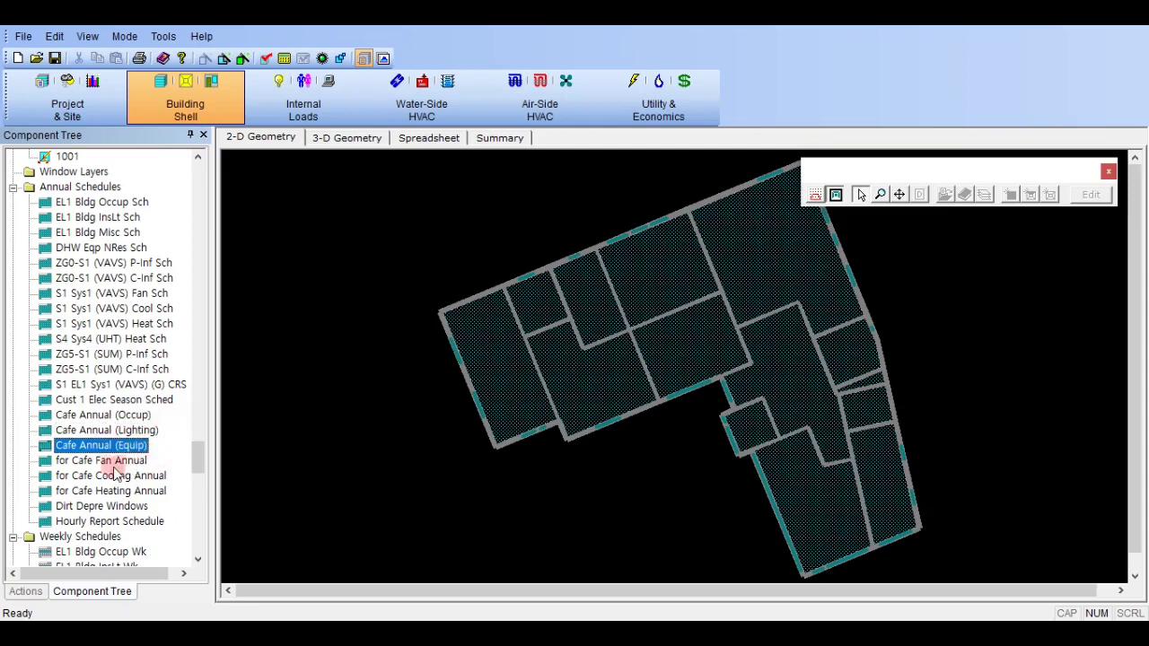
{"action": "left_click", "coordinate": [120, 460]}
{"action": "scroll", "coordinate": [125, 457], "scroll_direction": "down", "scroll_amount": 1}
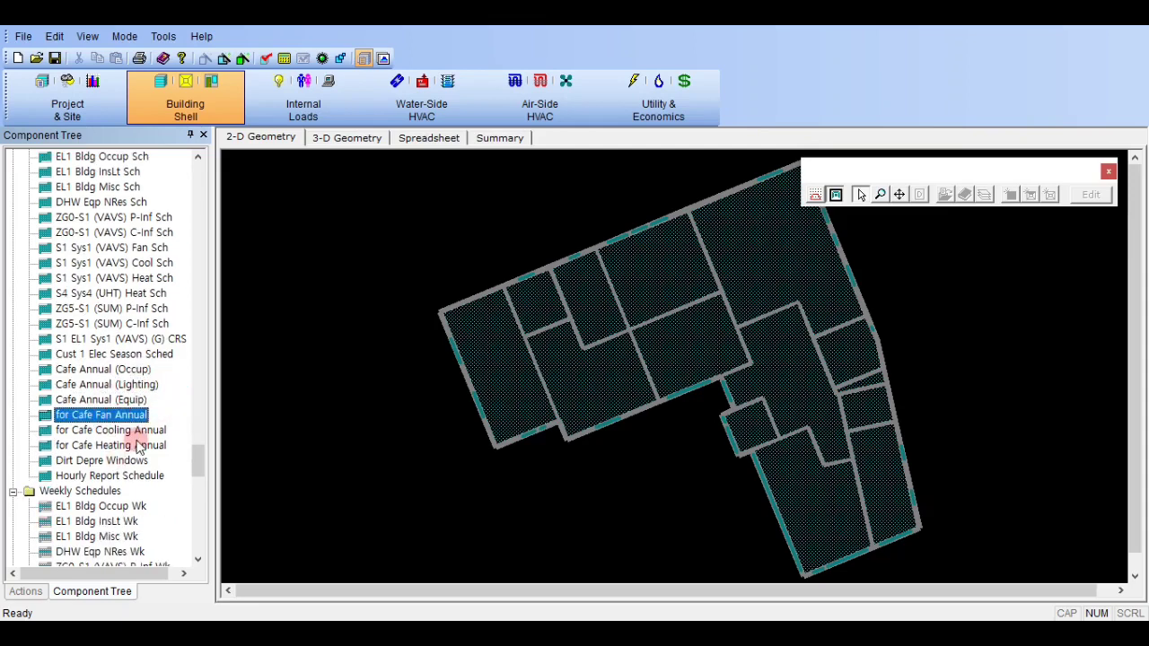
{"action": "left_click", "coordinate": [128, 432]}
{"action": "left_click", "coordinate": [128, 444]}
{"action": "left_click", "coordinate": [129, 433]}
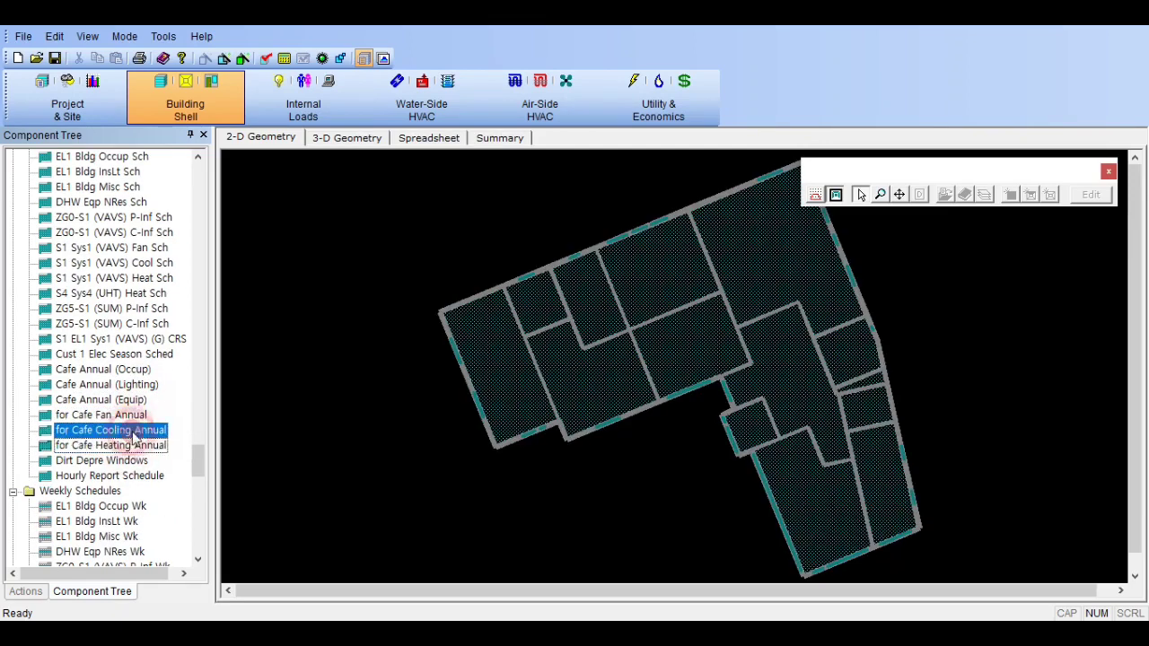
{"action": "left_click", "coordinate": [130, 443]}
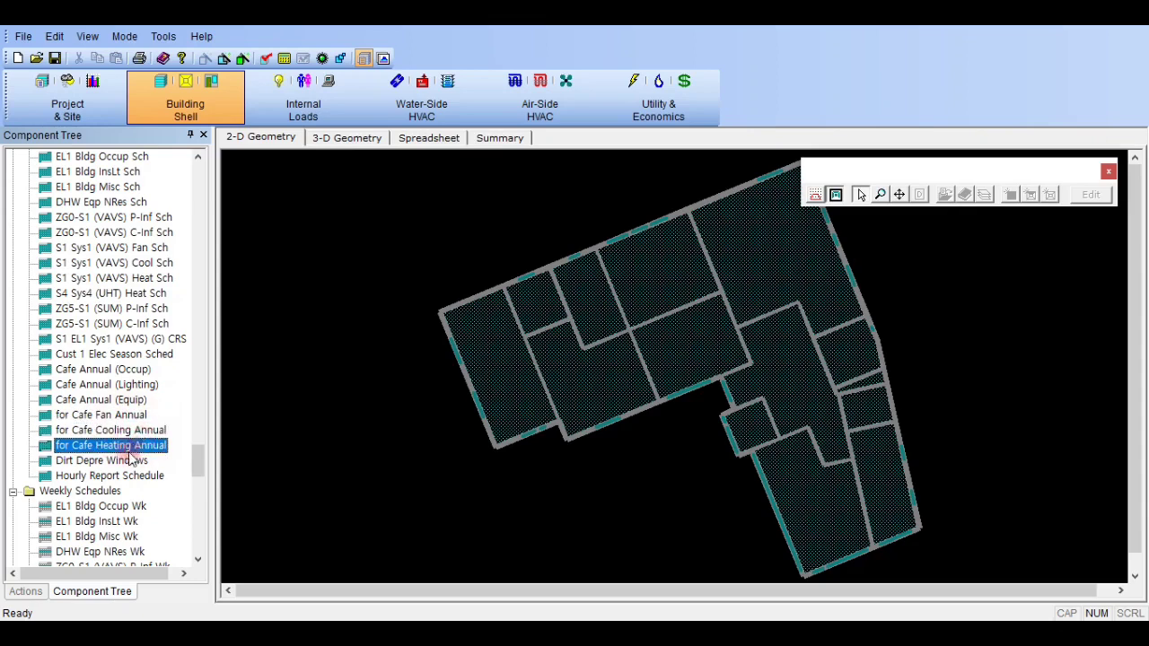
Step: Go back to the project's constructions and select 8in Concrete Cst
{"action": "scroll", "coordinate": [148, 433], "scroll_direction": "up", "scroll_amount": 15}
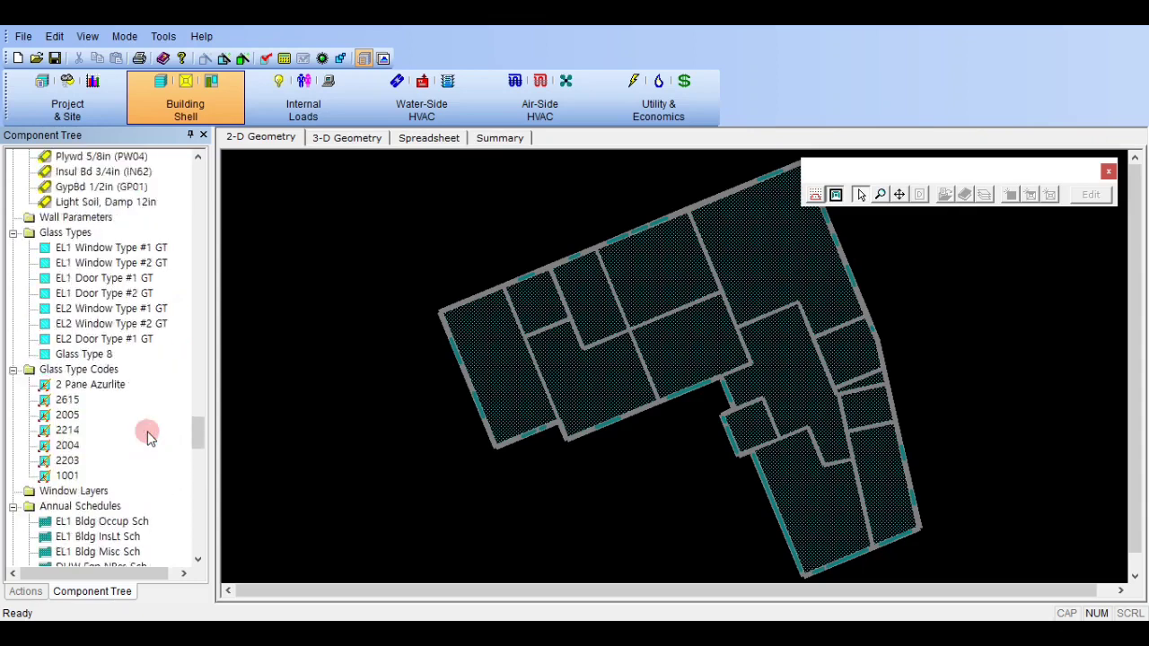
{"action": "scroll", "coordinate": [148, 432], "scroll_direction": "up", "scroll_amount": 5}
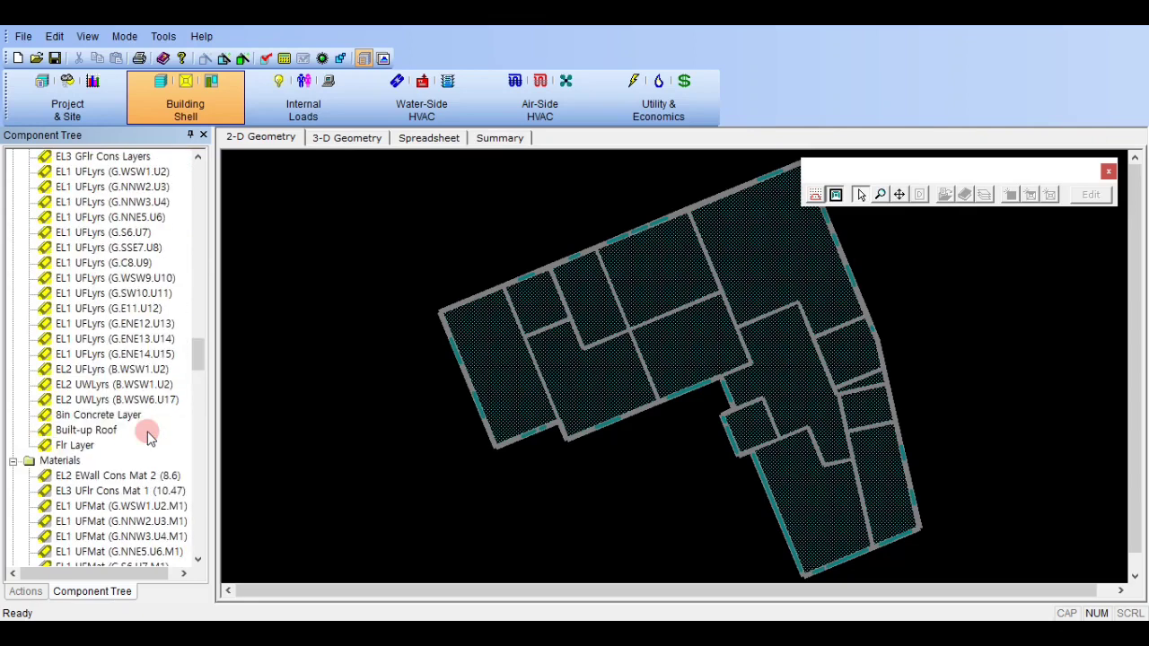
{"action": "scroll", "coordinate": [148, 434], "scroll_direction": "up", "scroll_amount": 5}
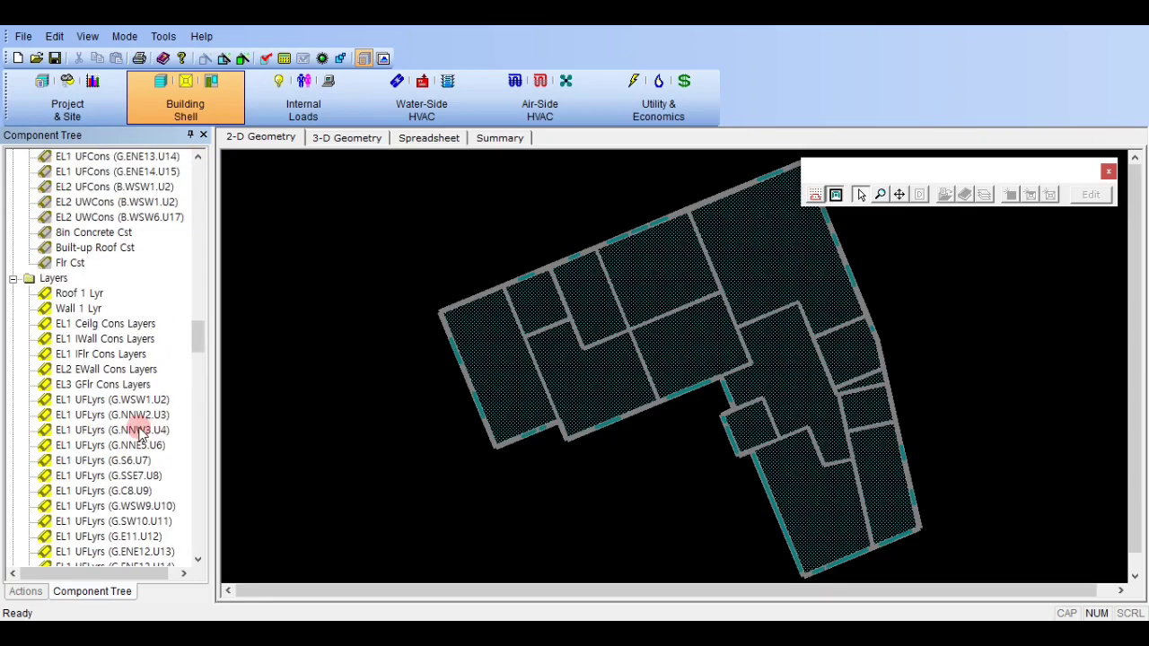
{"action": "scroll", "coordinate": [84, 444], "scroll_direction": "up", "scroll_amount": 2}
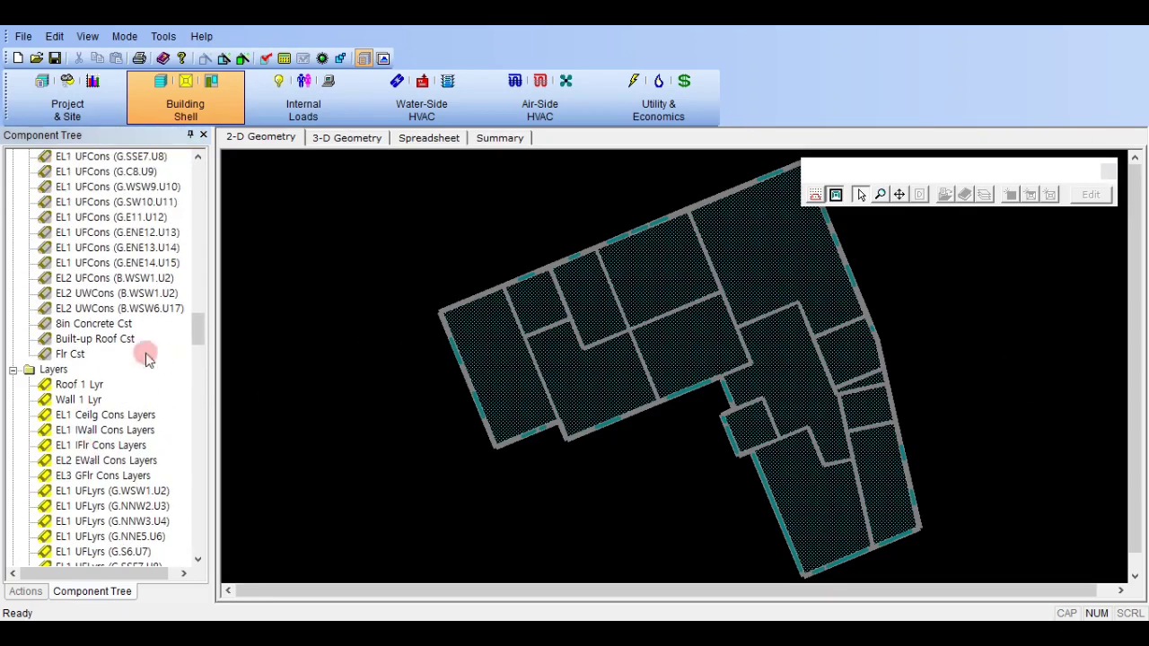
{"action": "scroll", "coordinate": [108, 352], "scroll_direction": "up", "scroll_amount": 2}
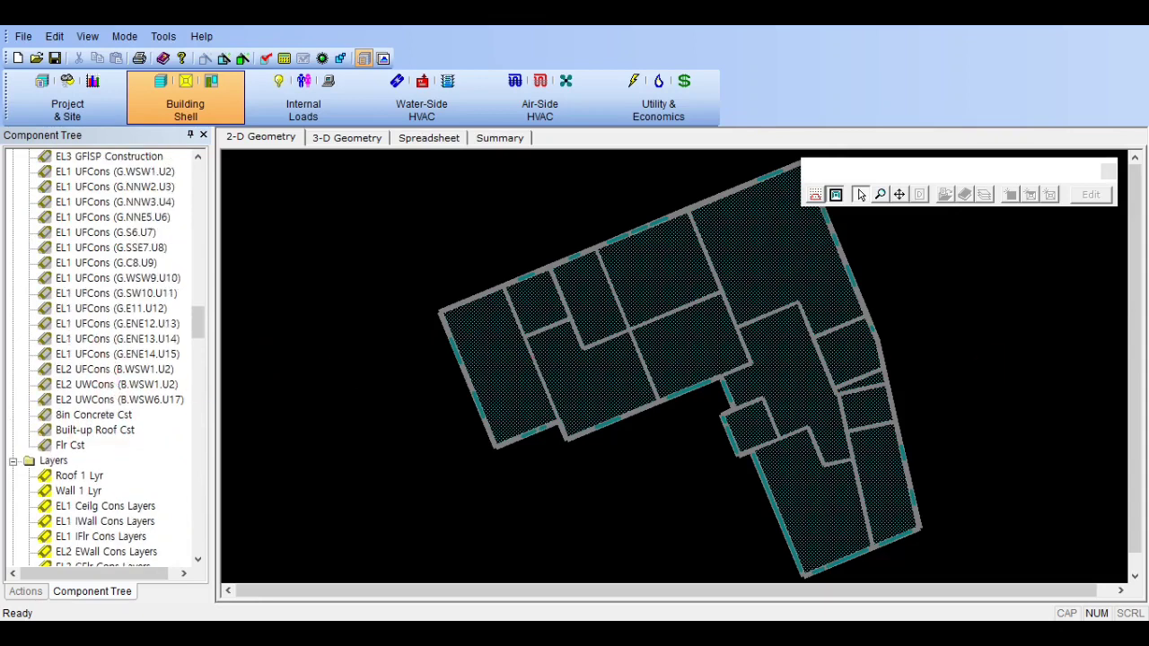
{"action": "left_click", "coordinate": [93, 415]}
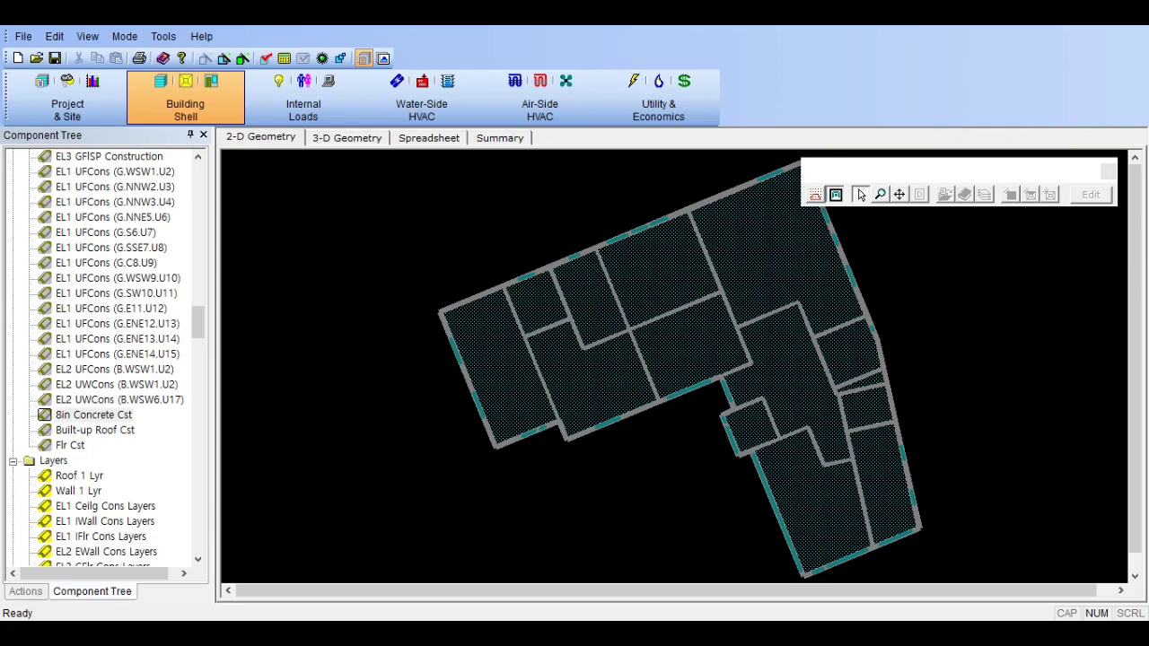
Step: Switch to File Explorer and duplicate the Small Office INP file within the project folder 44
{"action": "left_click_drag", "start_coordinate": [1148, 144], "coordinate": [559, 79]}
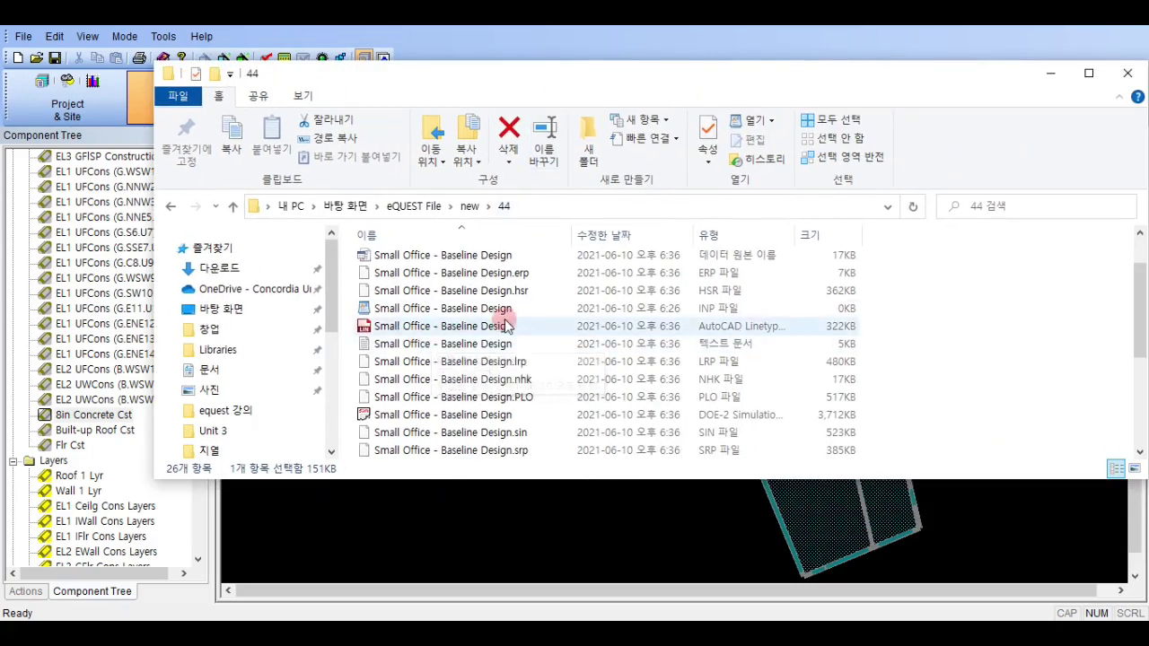
{"action": "scroll", "coordinate": [503, 326], "scroll_direction": "down", "scroll_amount": 4}
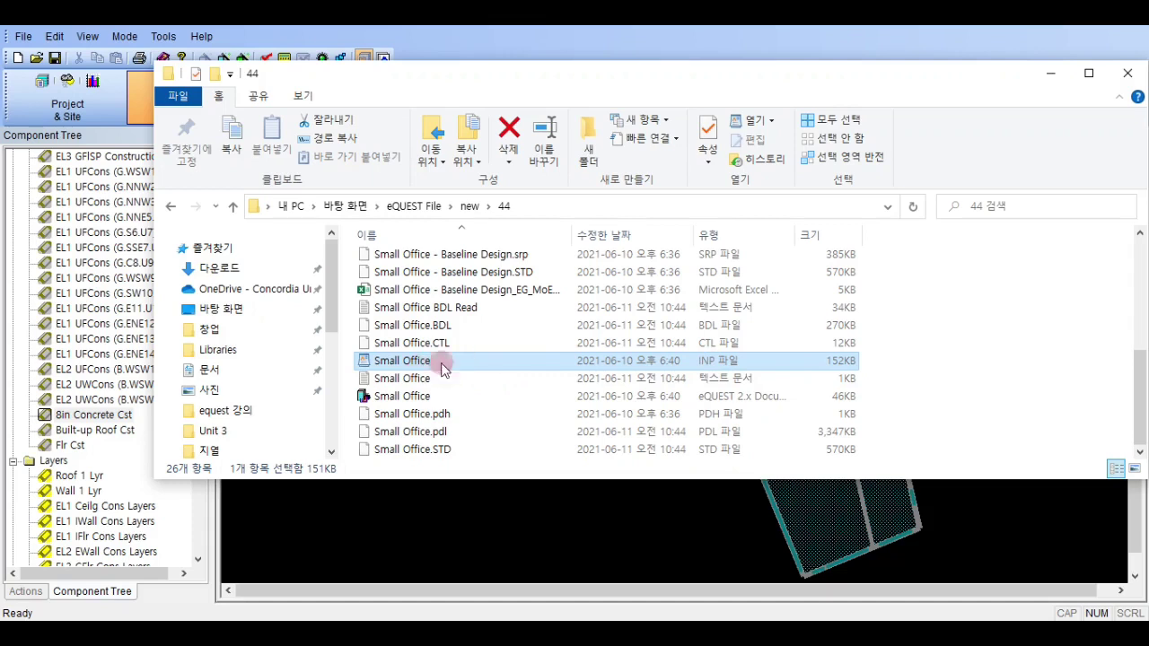
{"action": "left_click", "coordinate": [695, 372]}
{"action": "left_click", "coordinate": [703, 361]}
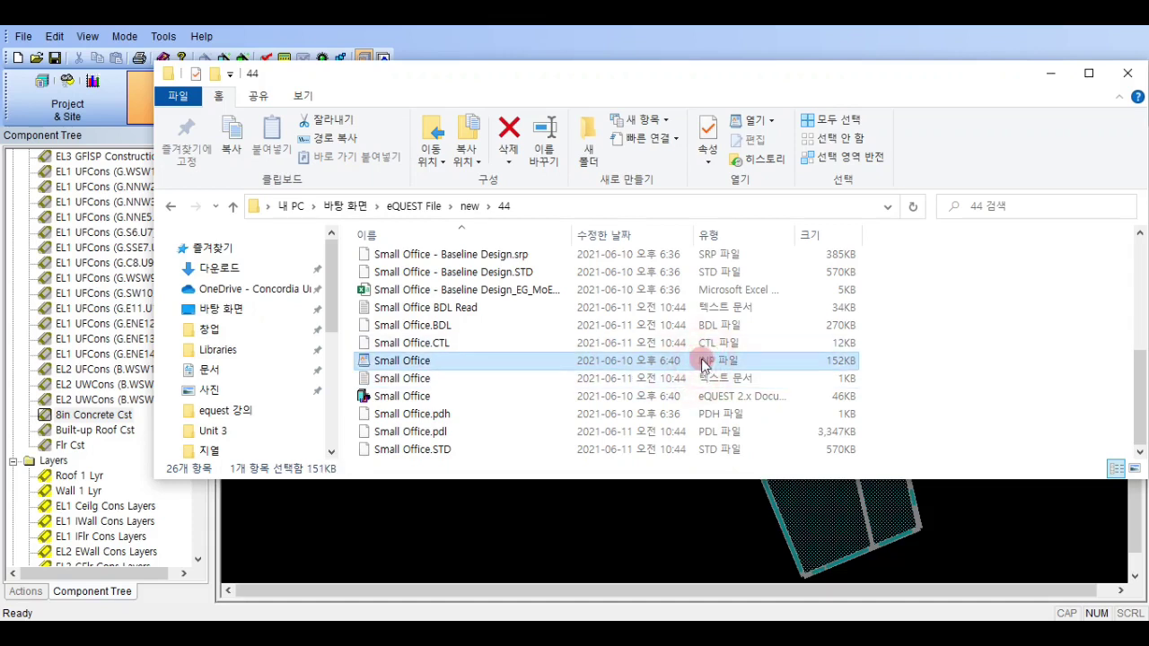
{"action": "key", "text": "ctrl+c"}
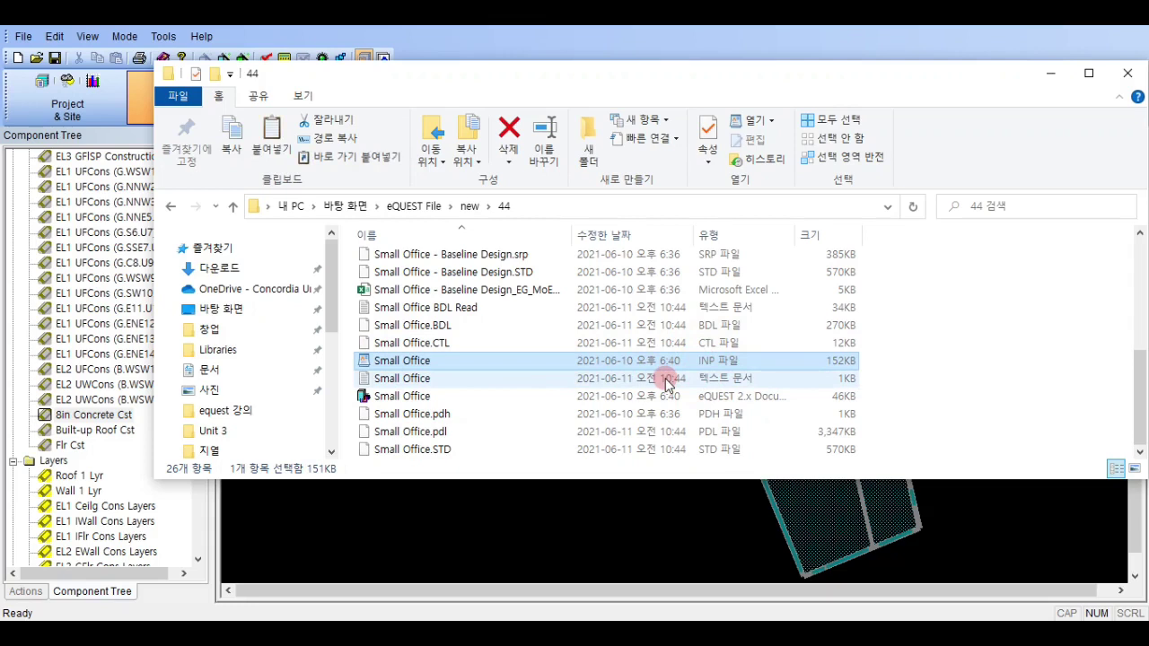
{"action": "key", "text": "ctrl+v"}
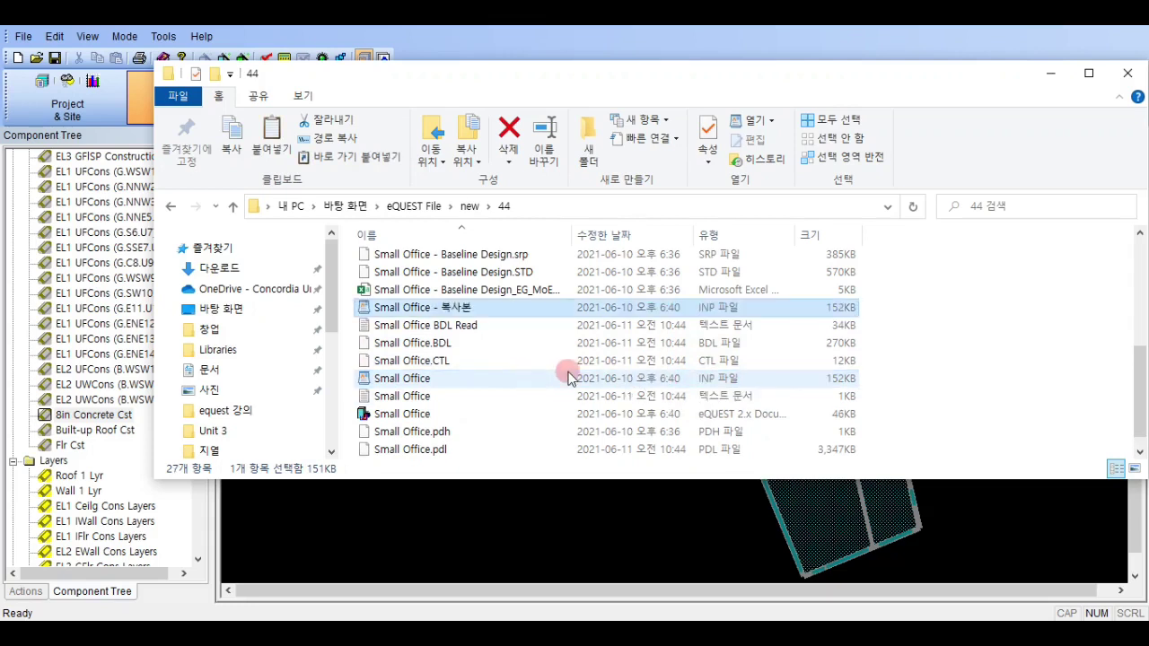
Step: Rename the duplicated Small Office INP file as 8in Concrete Cst
{"action": "left_click", "coordinate": [439, 310]}
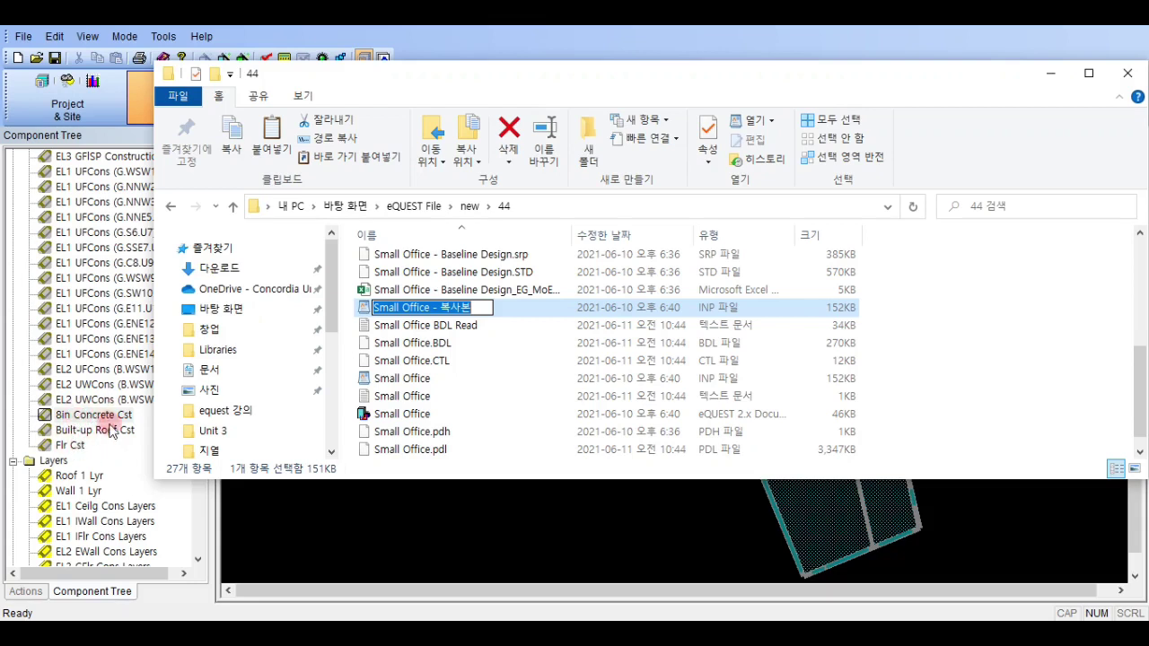
{"action": "type", "text": "8in Concrete Cst"}
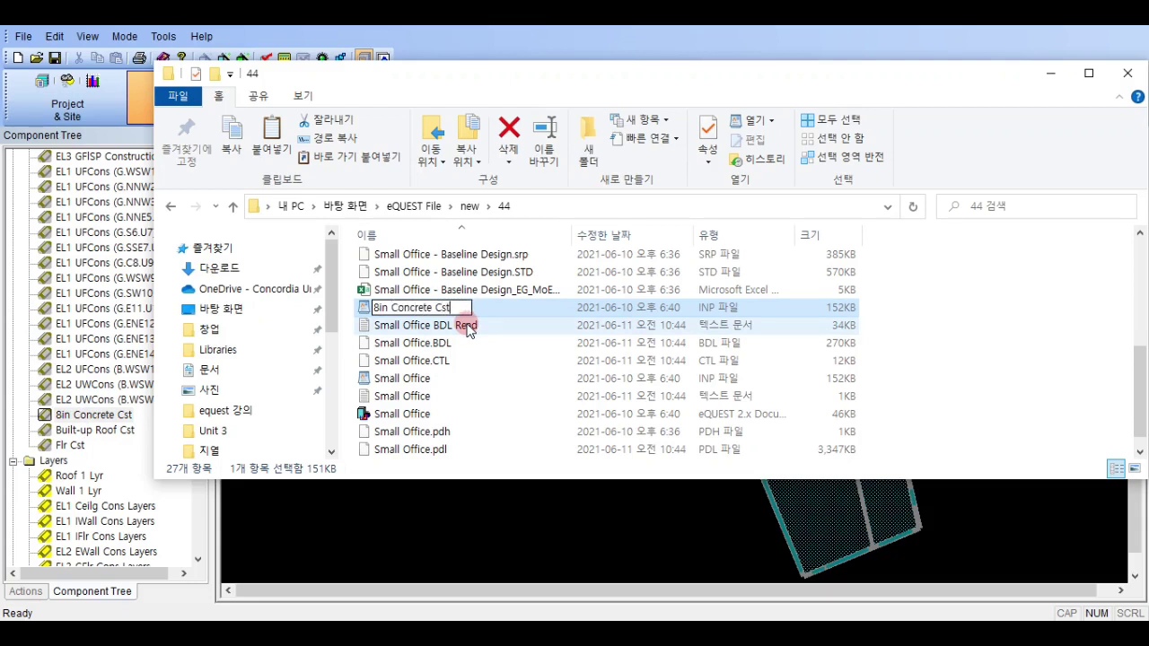
{"action": "left_click", "coordinate": [398, 321]}
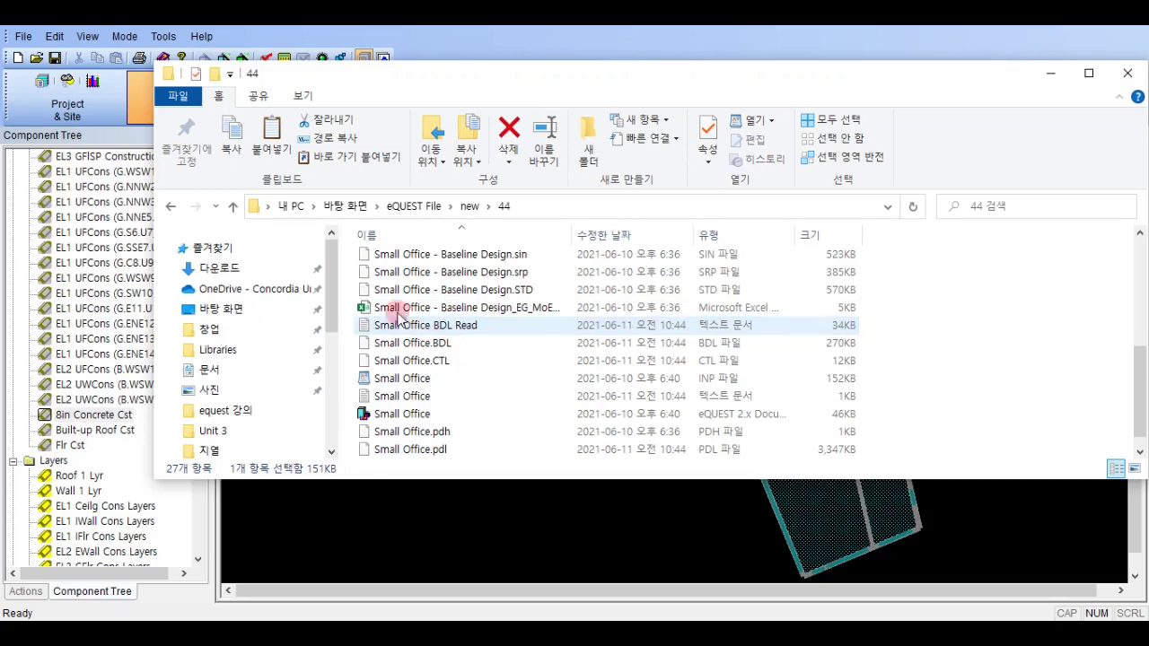
Step: Create a new folder named library inside the project folder 44
{"action": "scroll", "coordinate": [404, 422], "scroll_direction": "up", "scroll_amount": 5}
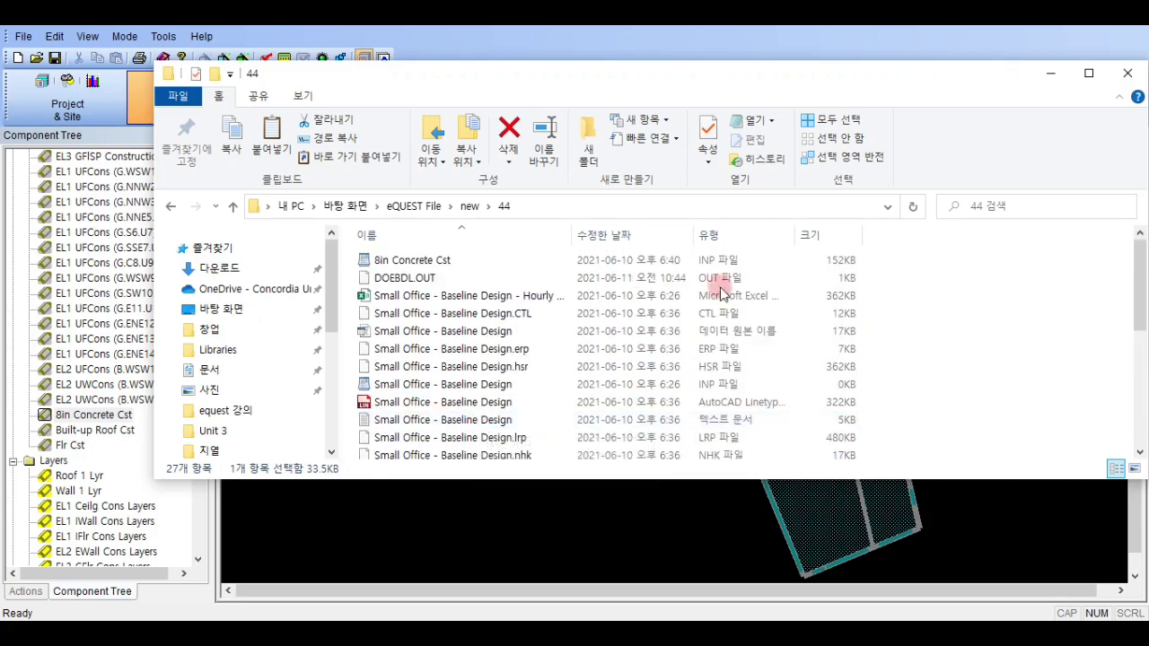
{"action": "right_click", "coordinate": [957, 301]}
{"action": "left_click", "coordinate": [976, 308]}
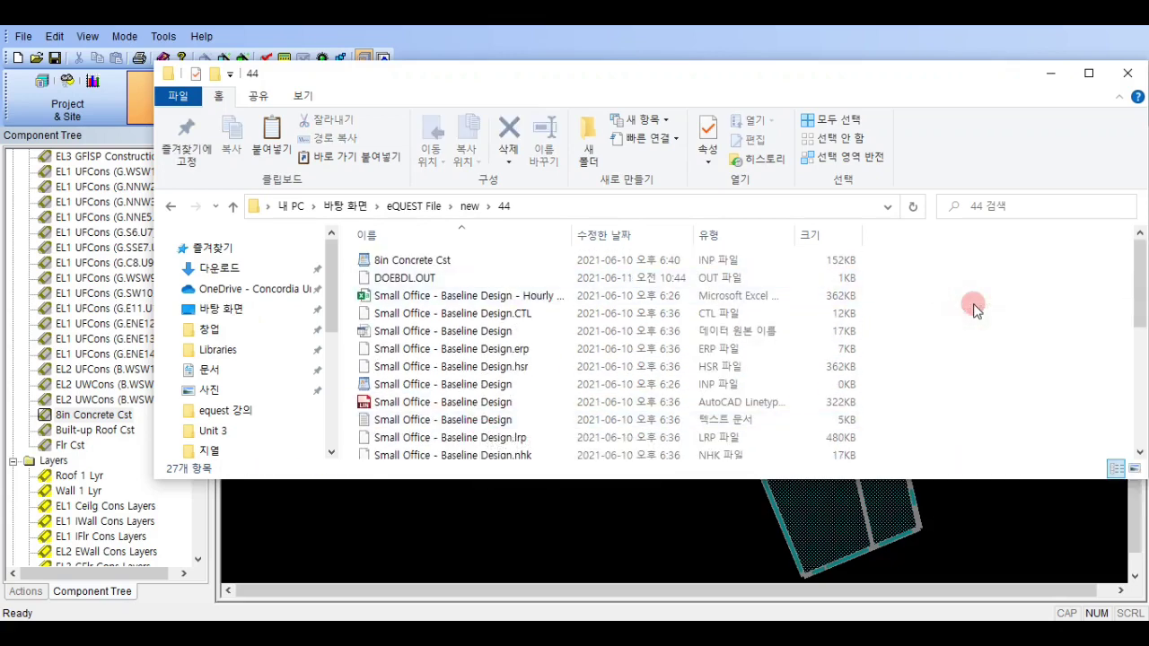
{"action": "key", "text": "BackSpace"}
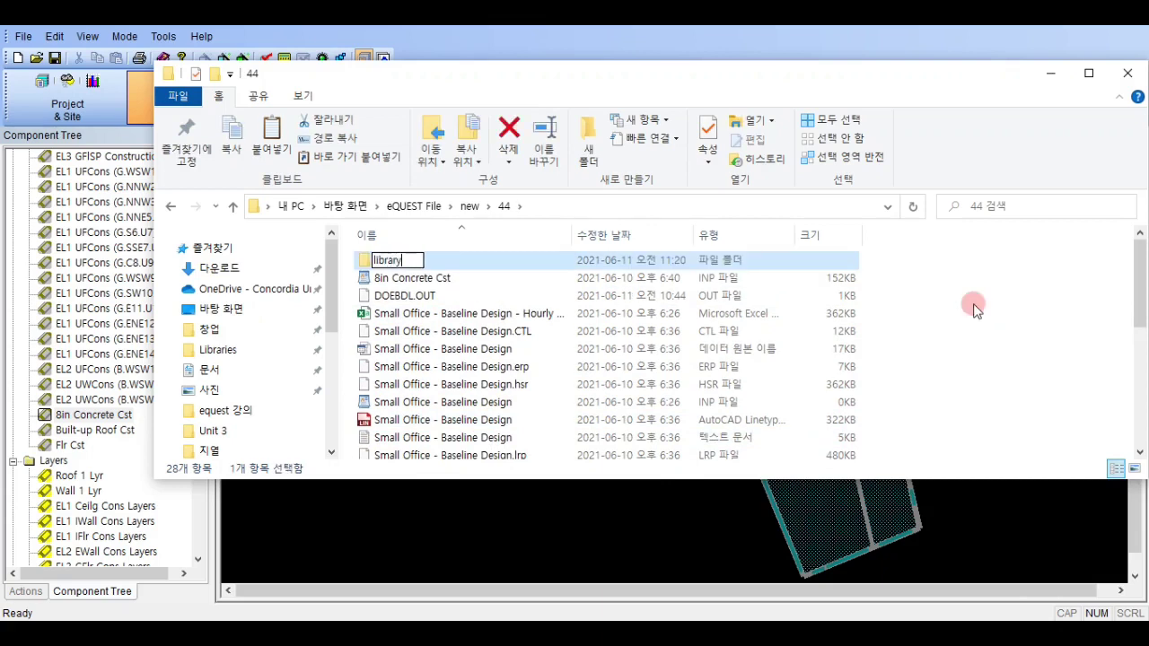
Step: Place the 8in Concrete Cst INP file in the library folder and reopen that folder from folder 44
{"action": "left_click", "coordinate": [369, 275]}
{"action": "double_click", "coordinate": [475, 261]}
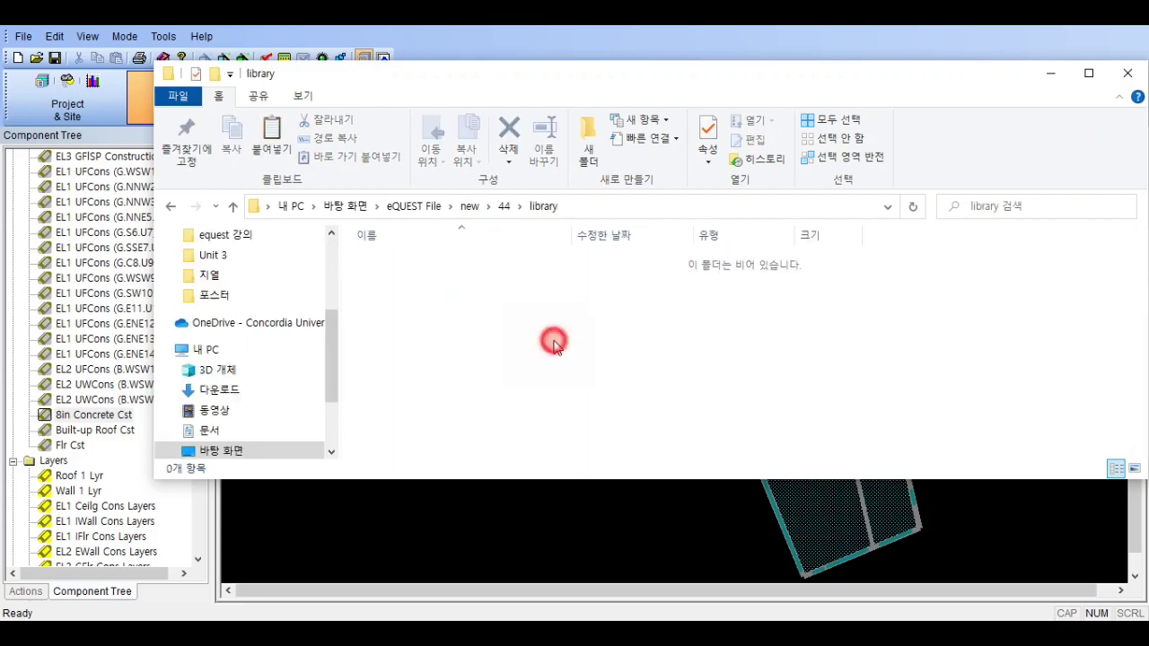
{"action": "key", "text": "ctrl+v"}
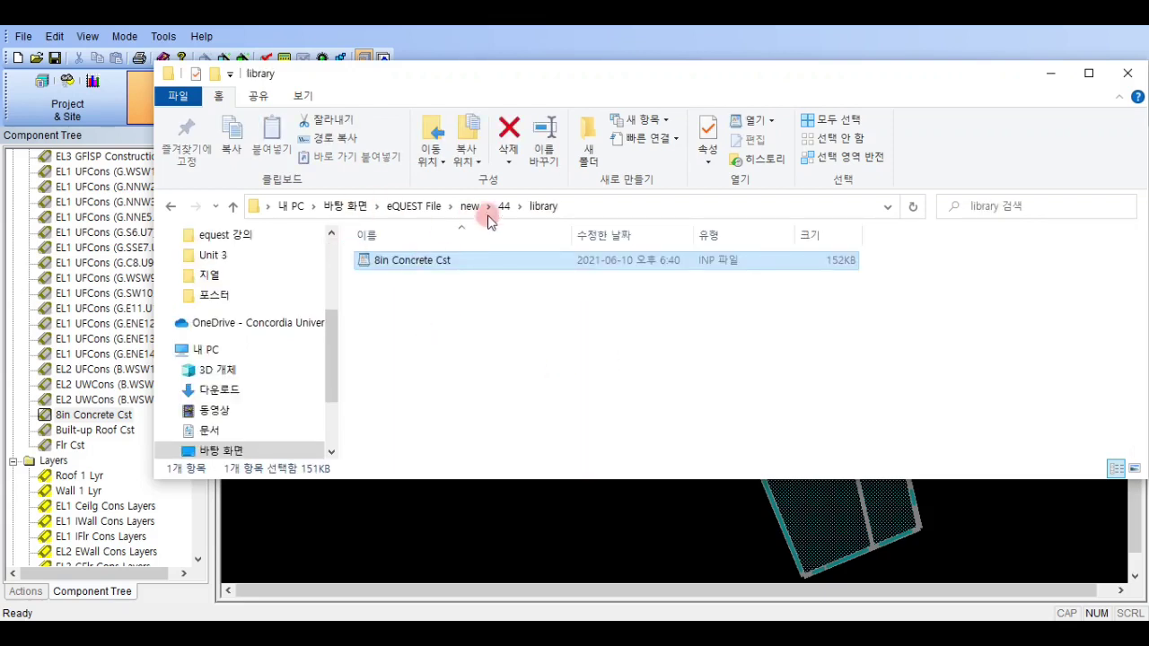
{"action": "left_click", "coordinate": [485, 208]}
{"action": "left_click", "coordinate": [503, 206]}
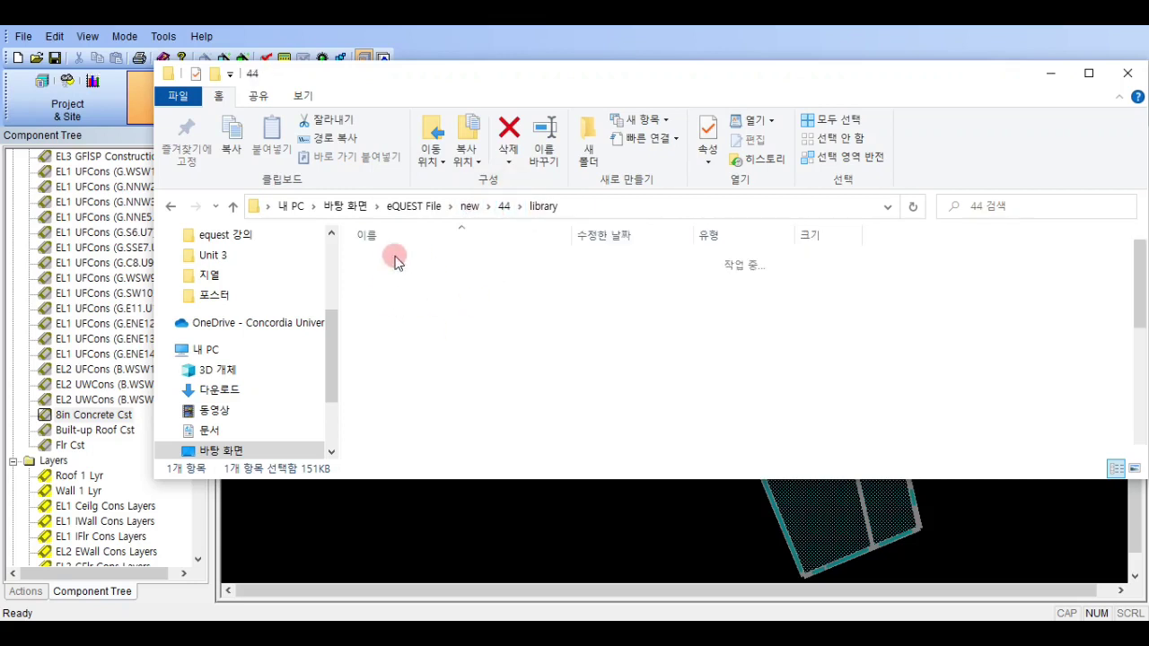
{"action": "double_click", "coordinate": [425, 260]}
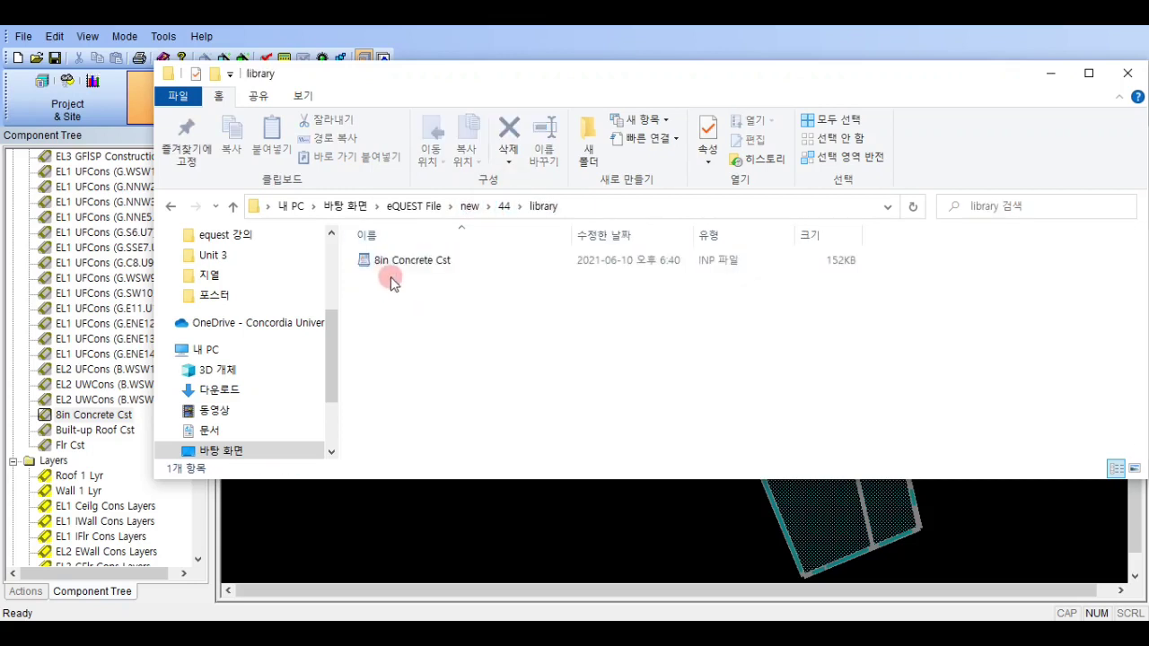
Step: Open the 8in Concrete Cst INP file from the library folder in Notepad++, maximize its window, and enlarge the text
{"action": "left_click", "coordinate": [401, 268]}
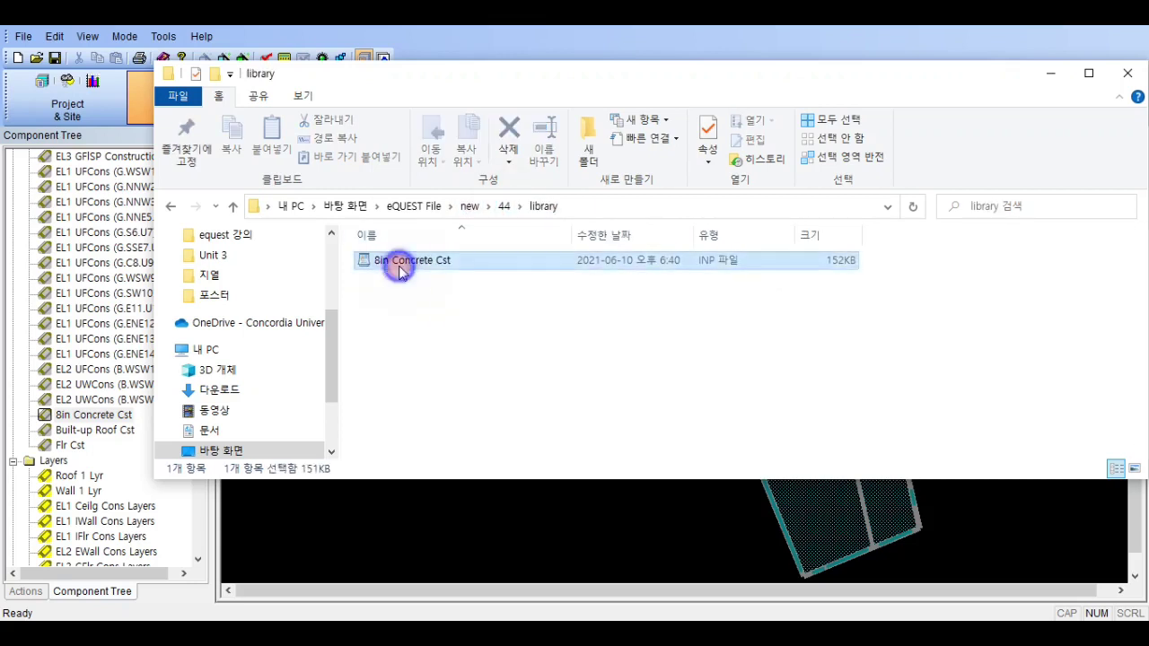
{"action": "right_click", "coordinate": [399, 268]}
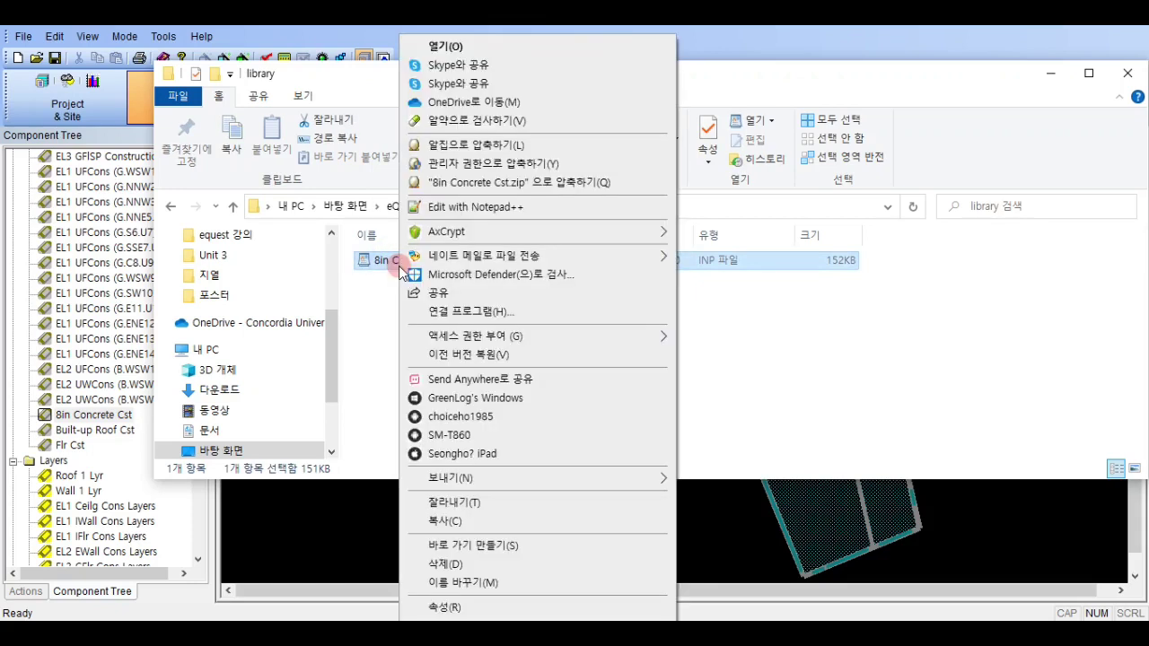
{"action": "left_click", "coordinate": [485, 213]}
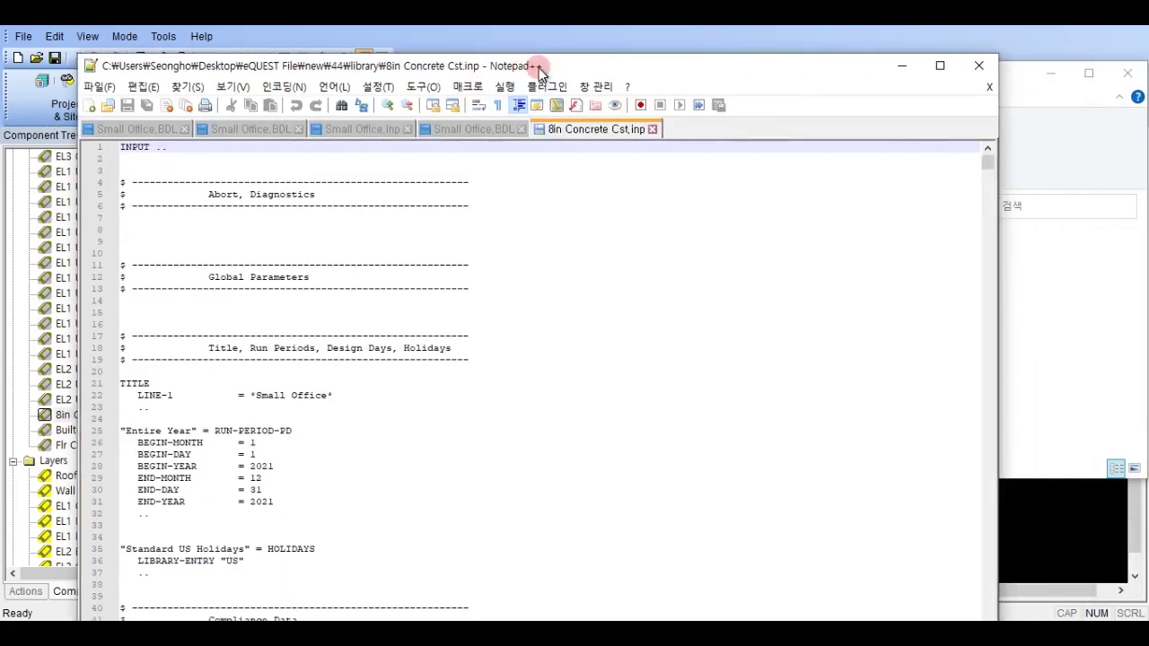
{"action": "double_click", "coordinate": [533, 56]}
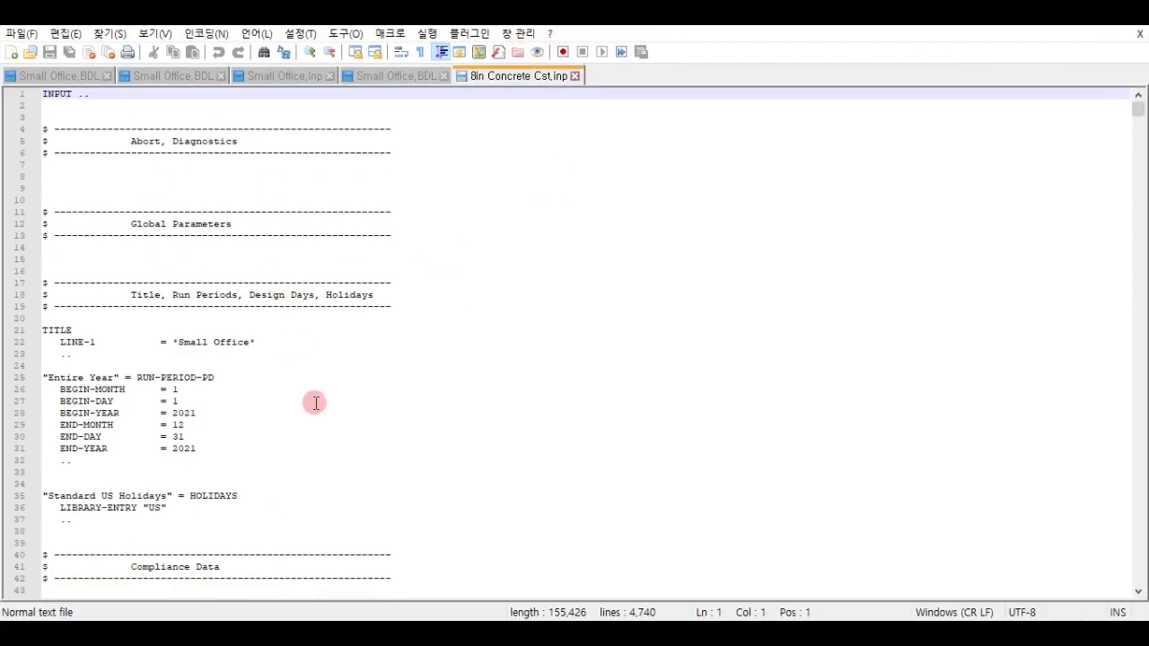
{"action": "scroll", "coordinate": [316, 403], "scroll_direction": "up", "scroll_amount": 3, "text": "ctrl"}
{"action": "scroll", "coordinate": [316, 403], "scroll_direction": "down", "scroll_amount": 2, "text": "ctrl"}
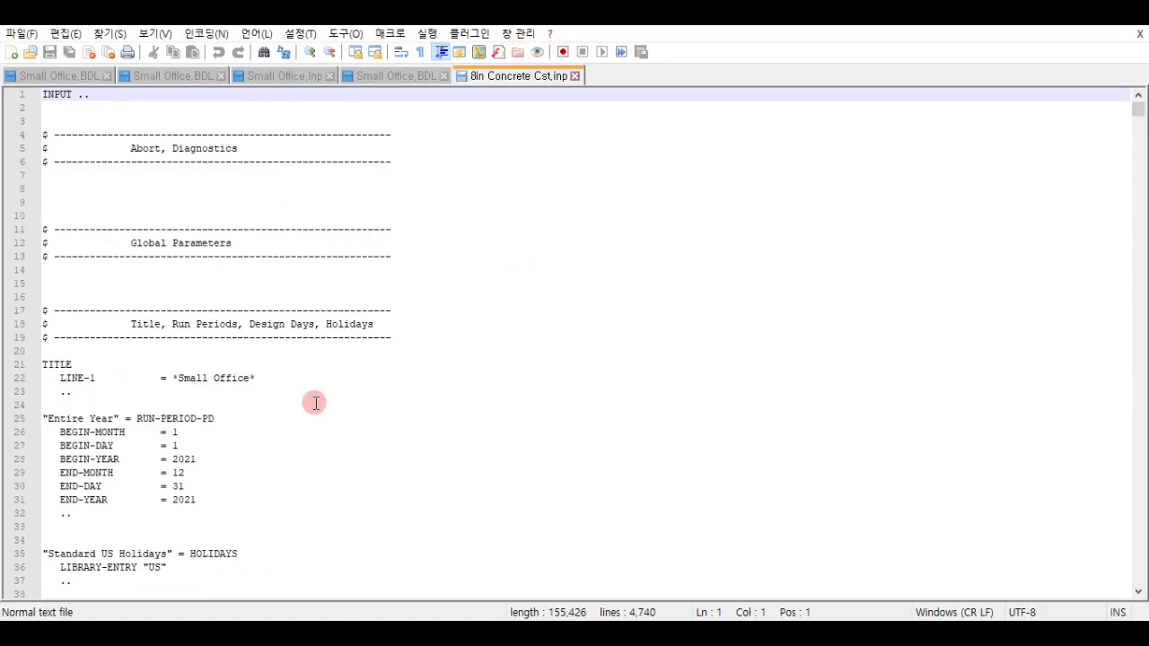
{"action": "scroll", "coordinate": [438, 306], "scroll_direction": "up", "scroll_amount": 2, "text": "ctrl"}
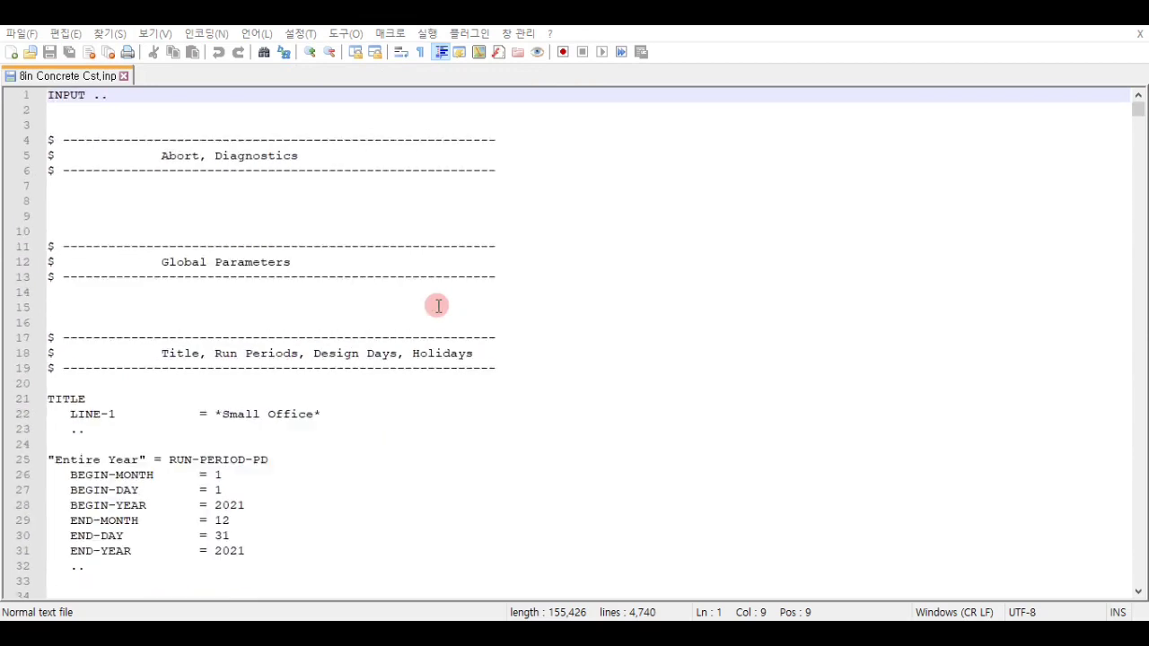
{"action": "scroll", "coordinate": [437, 306], "scroll_direction": "up", "scroll_amount": 1, "text": "ctrl"}
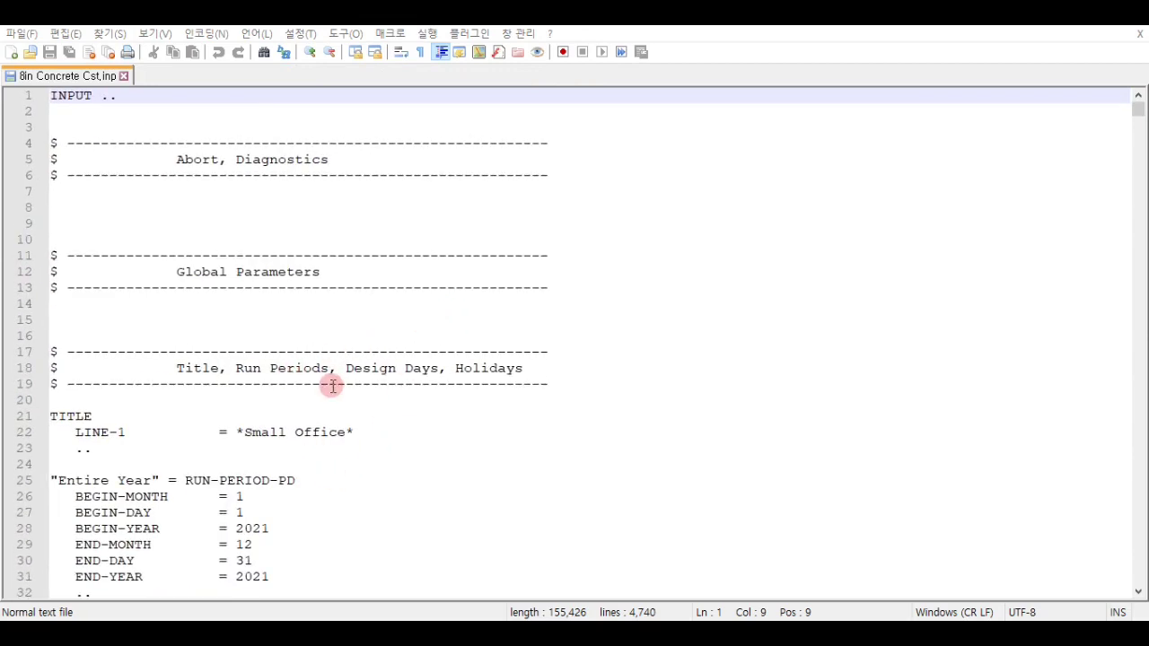
Step: Look through the 8in Concrete Cst INP file, including its title and run period definitions
{"action": "scroll", "coordinate": [332, 386], "scroll_direction": "down", "scroll_amount": 4}
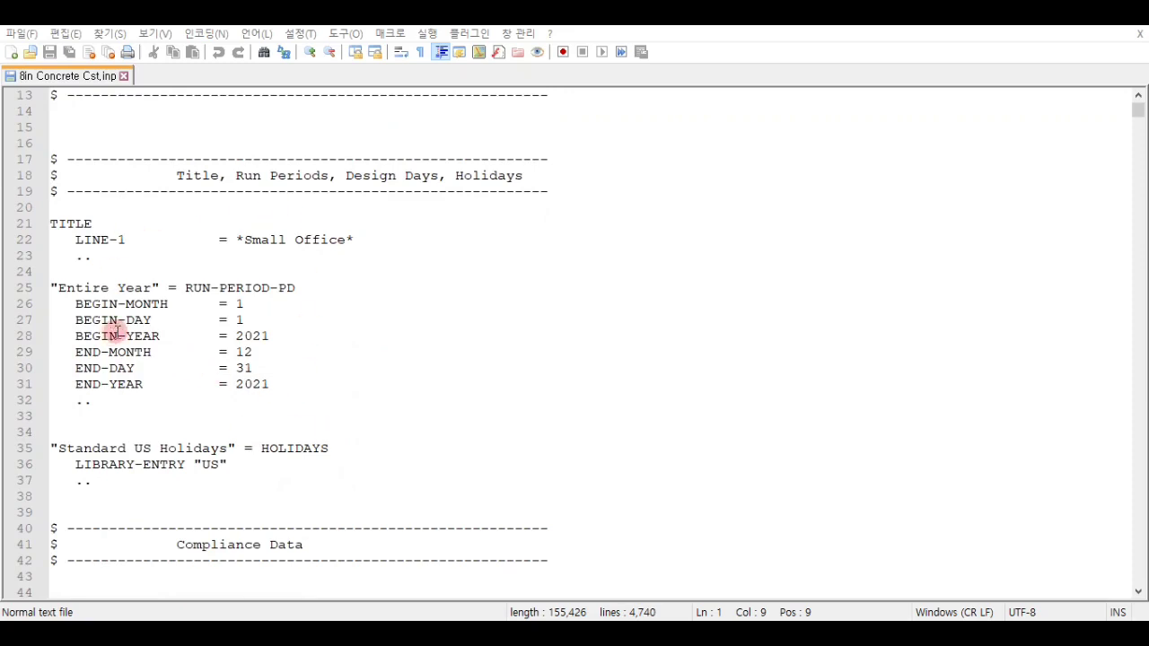
{"action": "scroll", "coordinate": [119, 330], "scroll_direction": "up", "scroll_amount": 4}
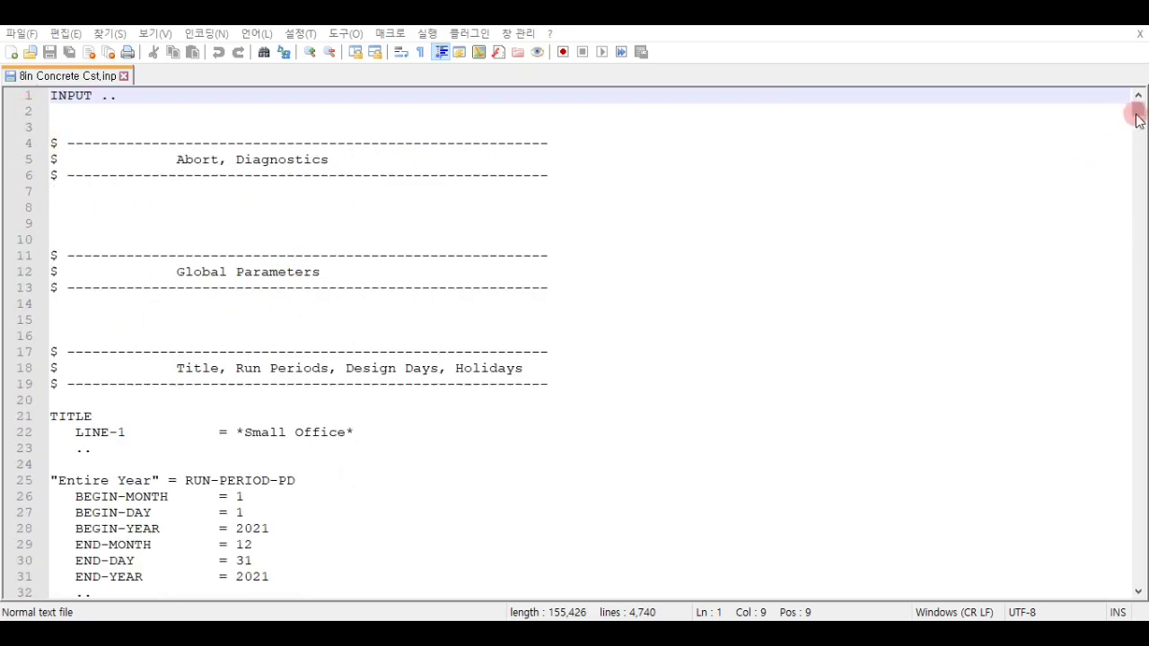
{"action": "left_click_drag", "start_coordinate": [1137, 111], "coordinate": [240, 566]}
{"action": "scroll", "coordinate": [225, 443], "scroll_direction": "down", "scroll_amount": 1}
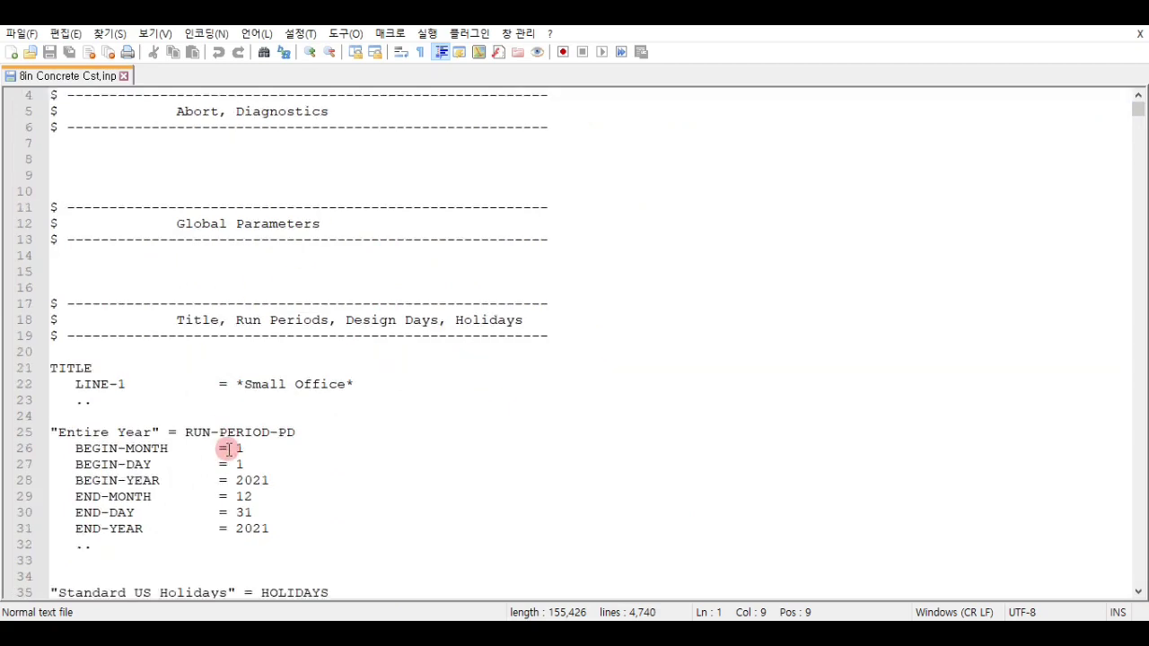
{"action": "scroll", "coordinate": [153, 308], "scroll_direction": "up", "scroll_amount": 1}
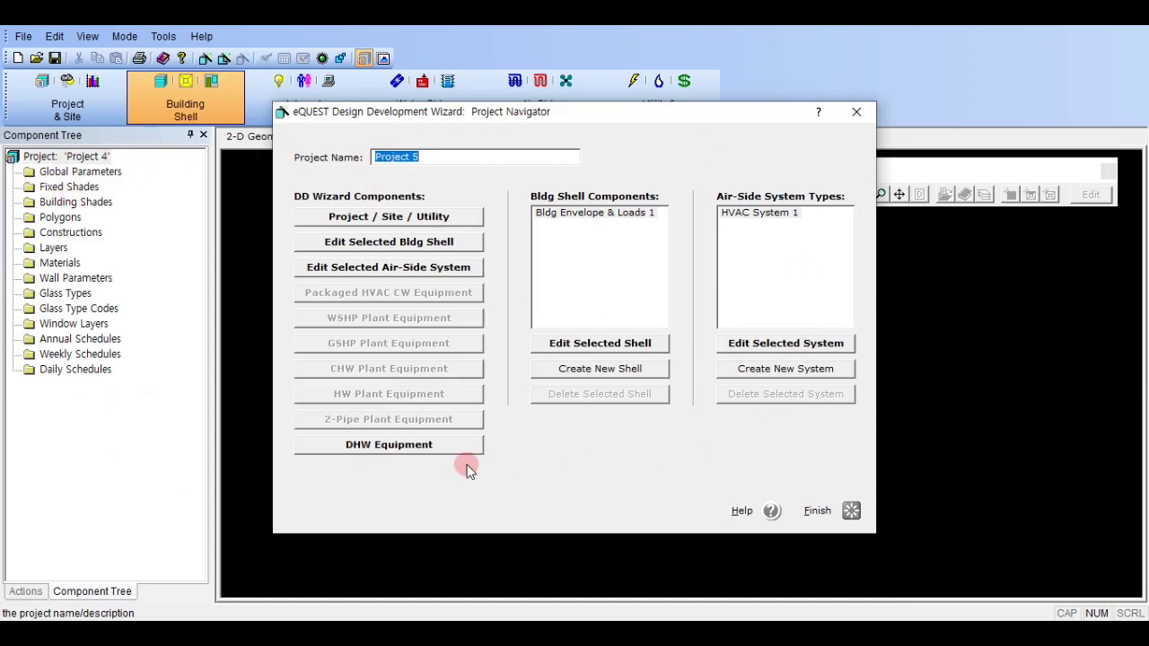
Step: Switch to eQUEST and finish the Design Development Wizard for Project 5
{"action": "left_click", "coordinate": [849, 508]}
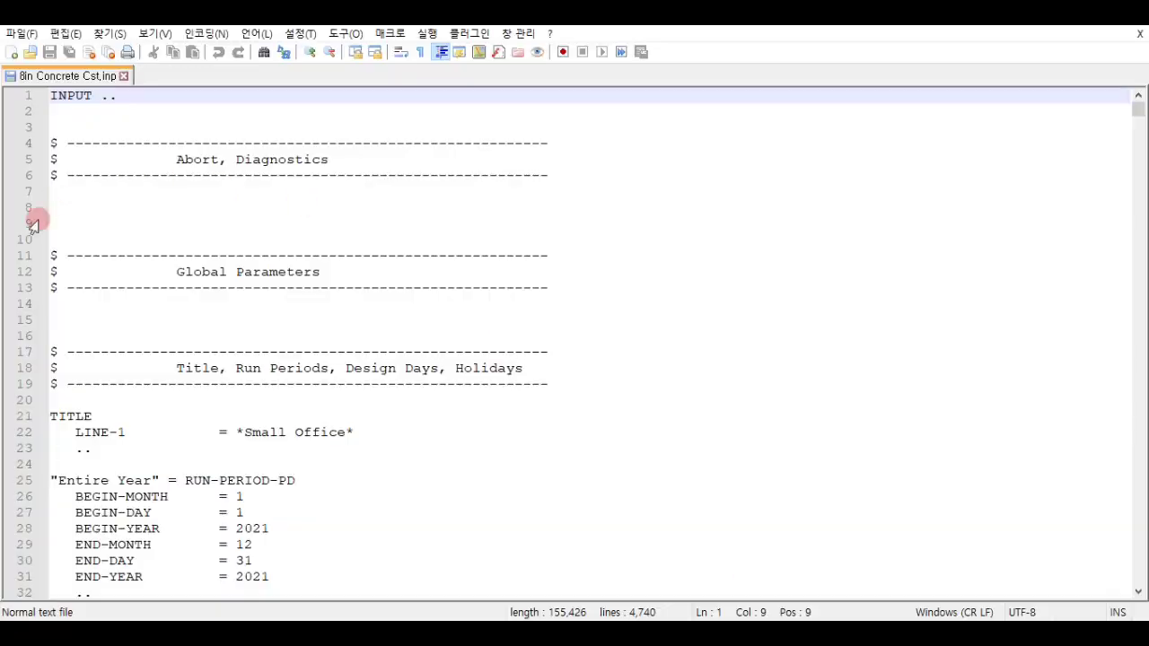
Step: Return to Notepad++ and examine how the INP file is divided into sections, including the Abort, Diagnostics heading
{"action": "scroll", "coordinate": [31, 171], "scroll_direction": "down", "scroll_amount": 20}
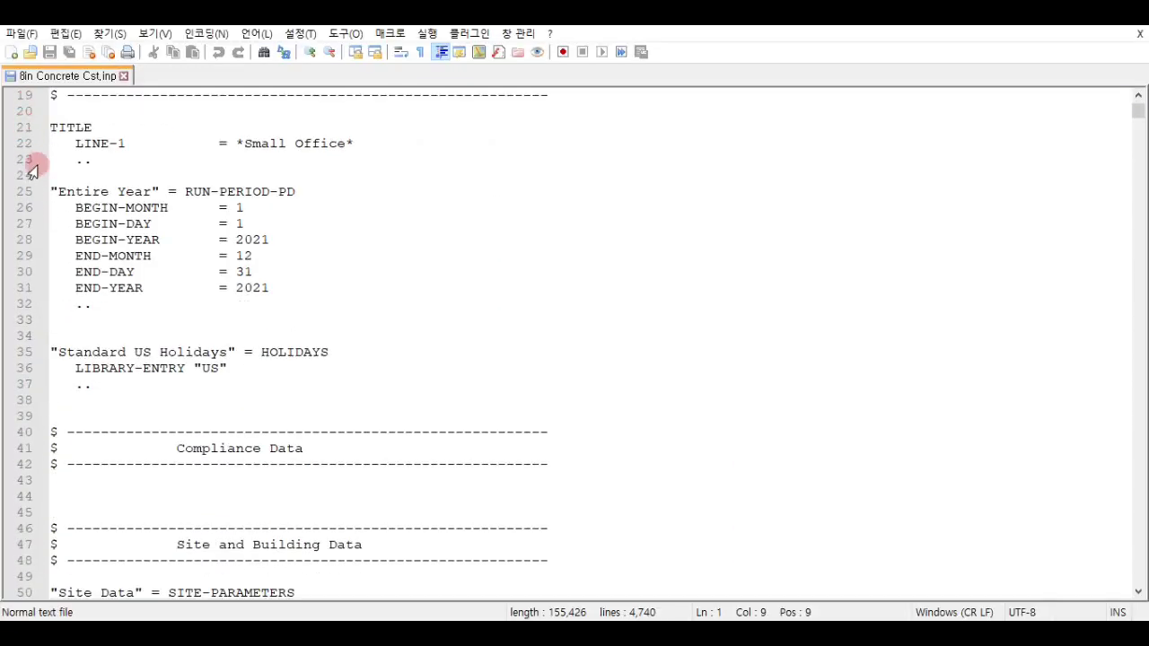
{"action": "left_click_drag", "start_coordinate": [1138, 131], "coordinate": [1138, 214]}
{"action": "scroll", "coordinate": [368, 412], "scroll_direction": "up", "scroll_amount": 20}
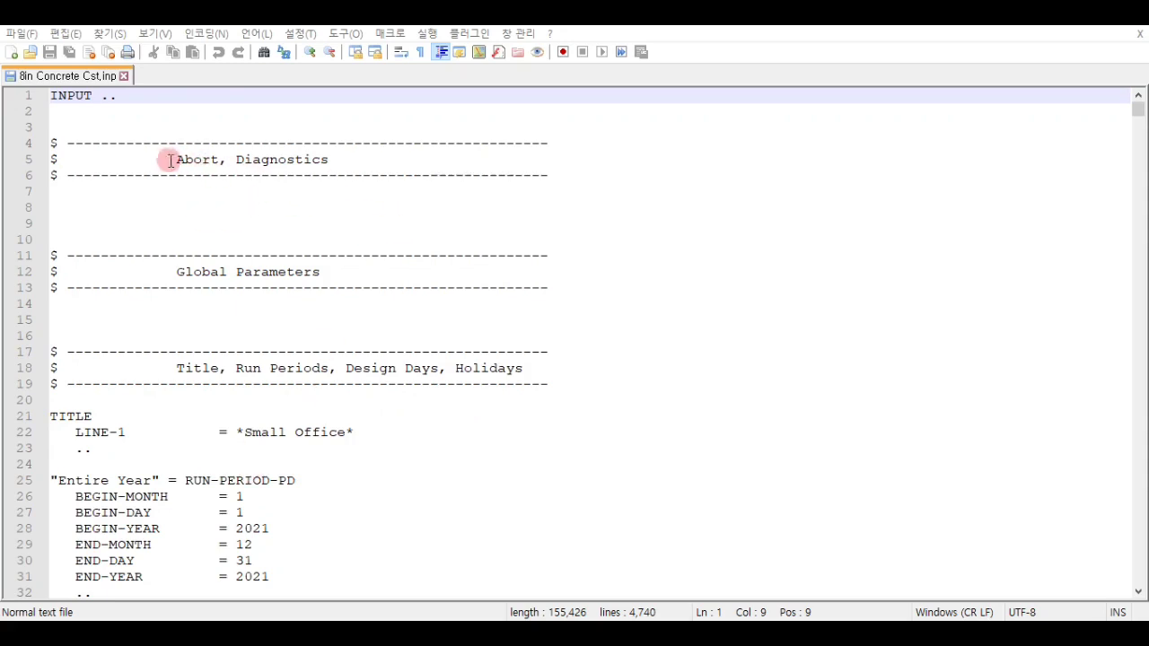
{"action": "left_click_drag", "start_coordinate": [165, 159], "coordinate": [328, 159]}
{"action": "left_click", "coordinate": [287, 175]}
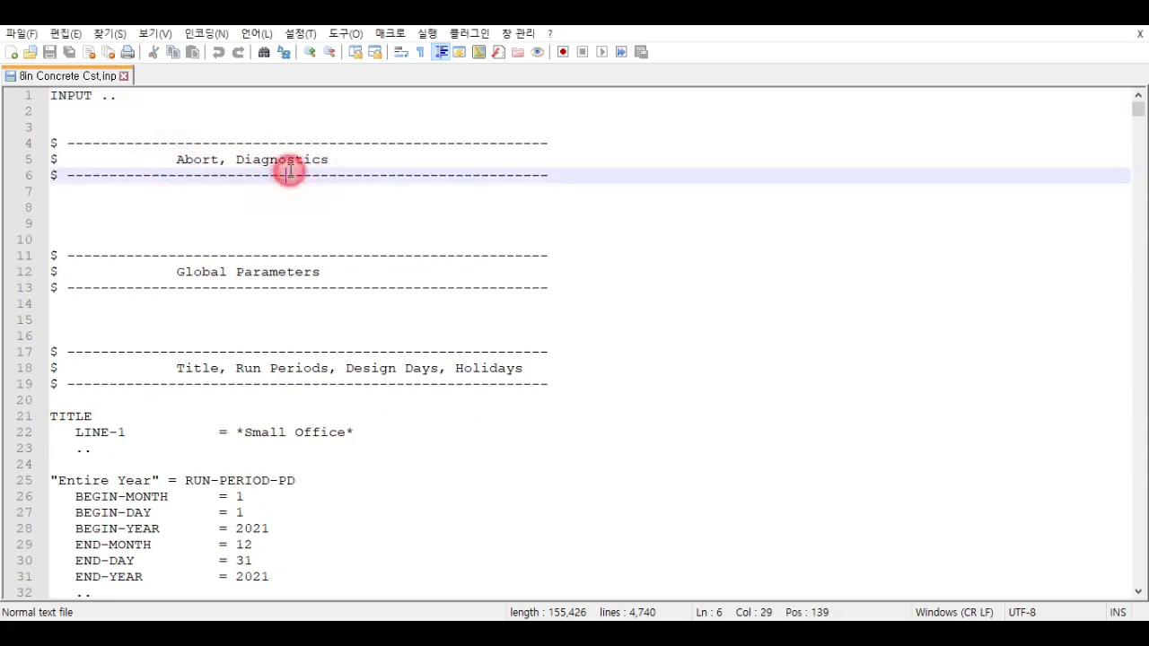
Step: Switch to eQUEST, check the building description for BDL errors, and close the error listing
{"action": "key", "text": "alt+Tab"}
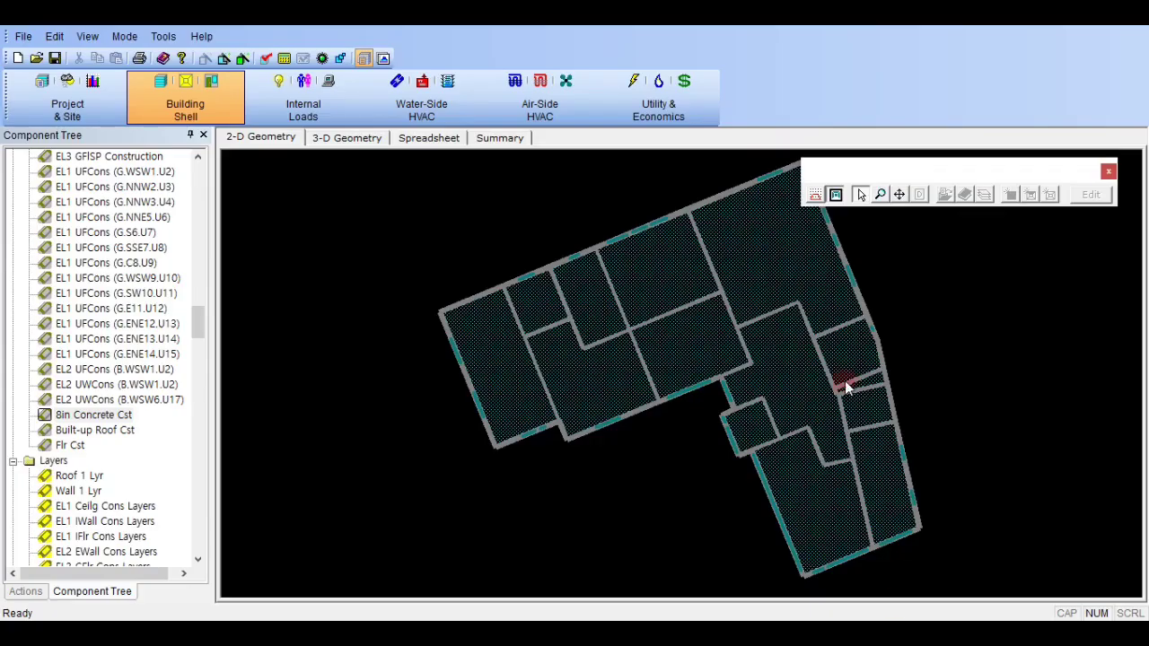
{"action": "left_click", "coordinate": [266, 60]}
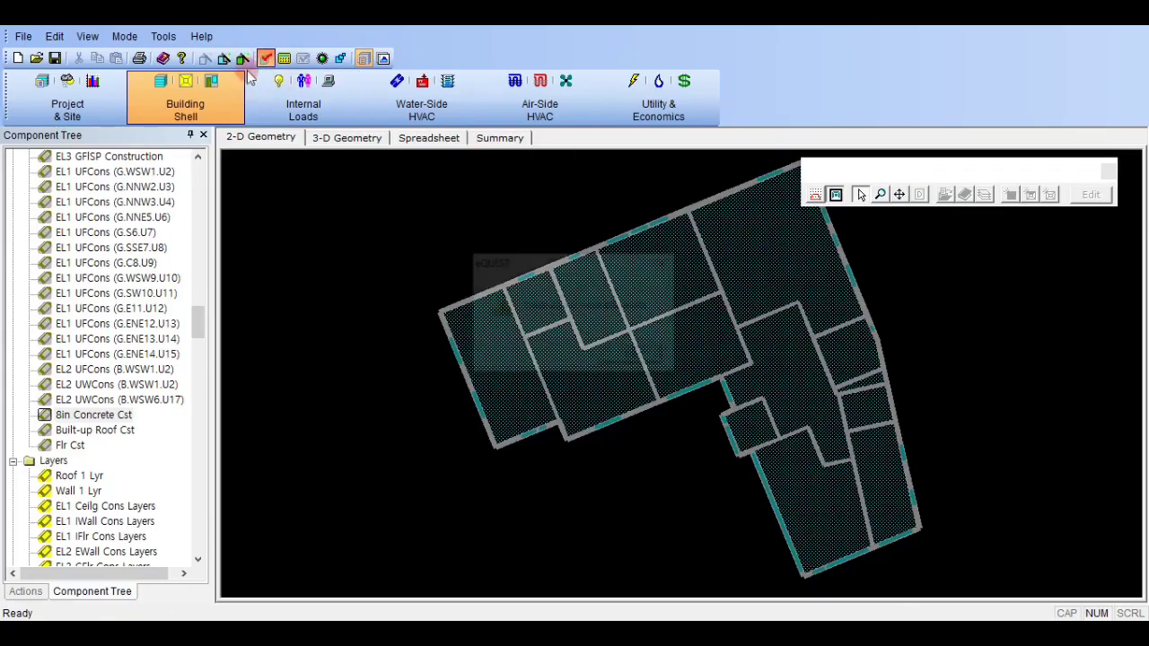
{"action": "left_click", "coordinate": [634, 355]}
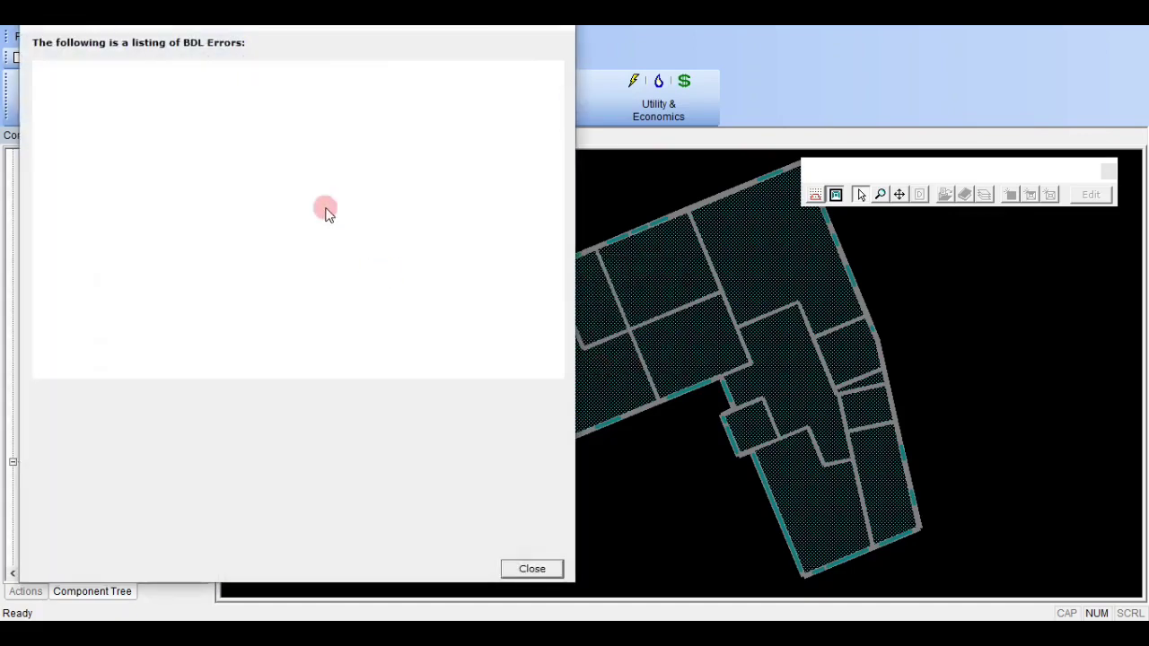
{"action": "left_click", "coordinate": [564, 31]}
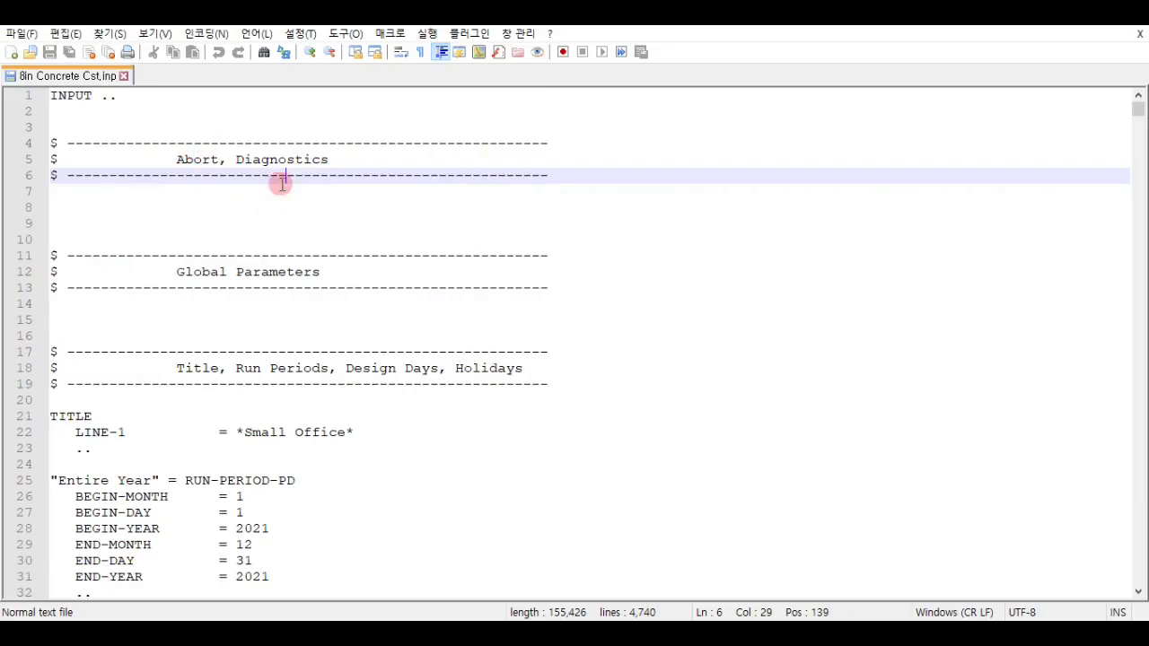
Step: Examine the INP file's sections in Notepad++ from Global Parameters through Materials / Layers / Constructions
{"action": "scroll", "coordinate": [297, 207], "scroll_direction": "down", "scroll_amount": 1}
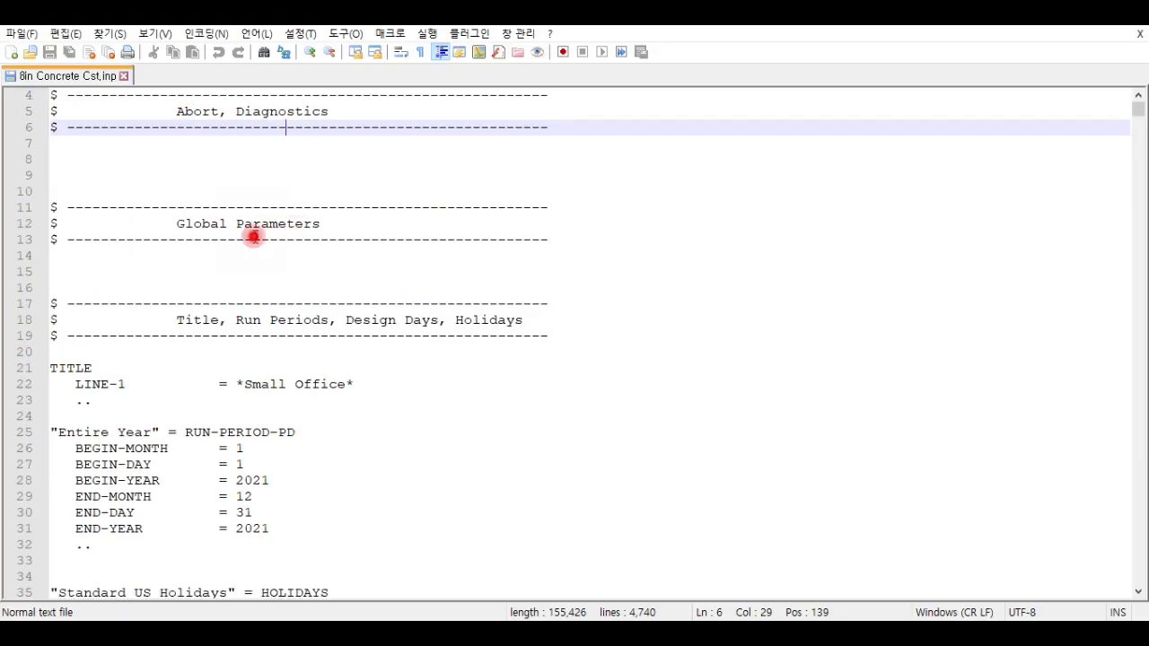
{"action": "left_click", "coordinate": [253, 239]}
{"action": "scroll", "coordinate": [345, 249], "scroll_direction": "down", "scroll_amount": 3}
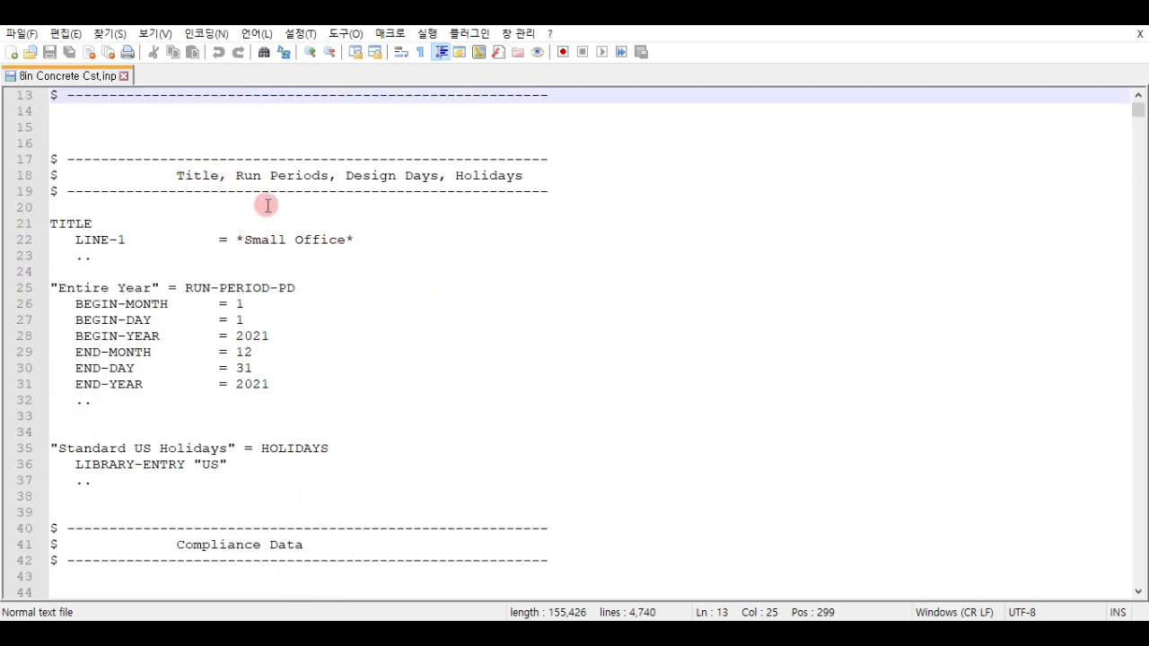
{"action": "scroll", "coordinate": [246, 279], "scroll_direction": "down", "scroll_amount": 2}
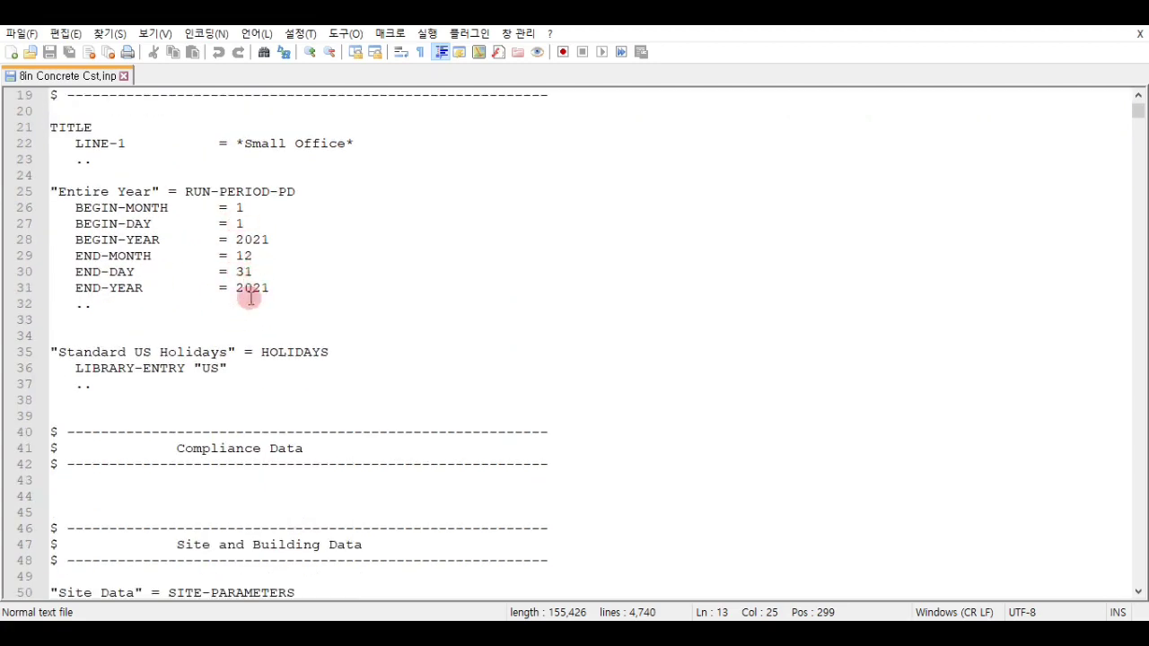
{"action": "scroll", "coordinate": [235, 305], "scroll_direction": "up", "scroll_amount": 5}
{"action": "scroll", "coordinate": [333, 303], "scroll_direction": "down", "scroll_amount": 5}
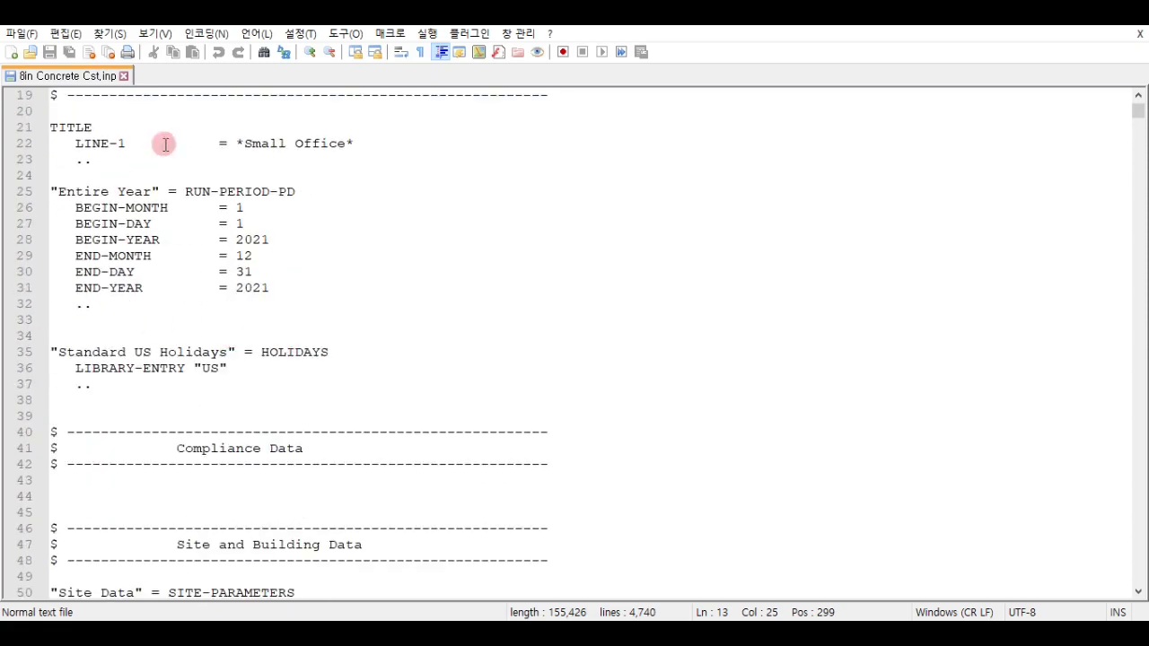
{"action": "scroll", "coordinate": [274, 360], "scroll_direction": "down", "scroll_amount": 3}
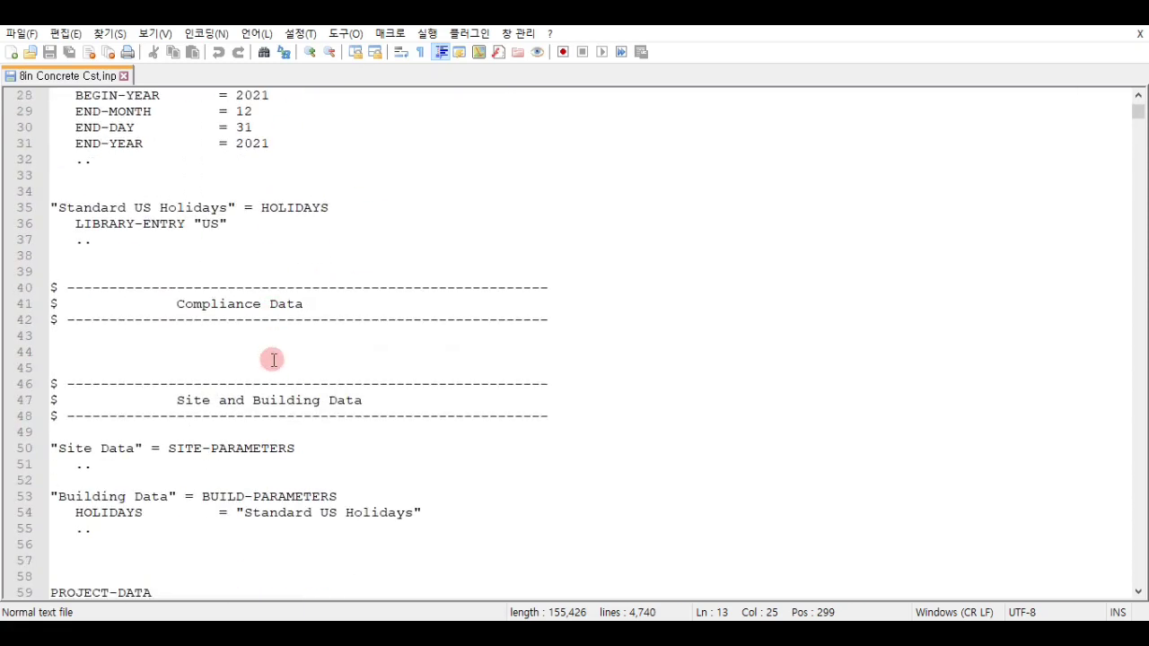
{"action": "scroll", "coordinate": [274, 361], "scroll_direction": "down", "scroll_amount": 5}
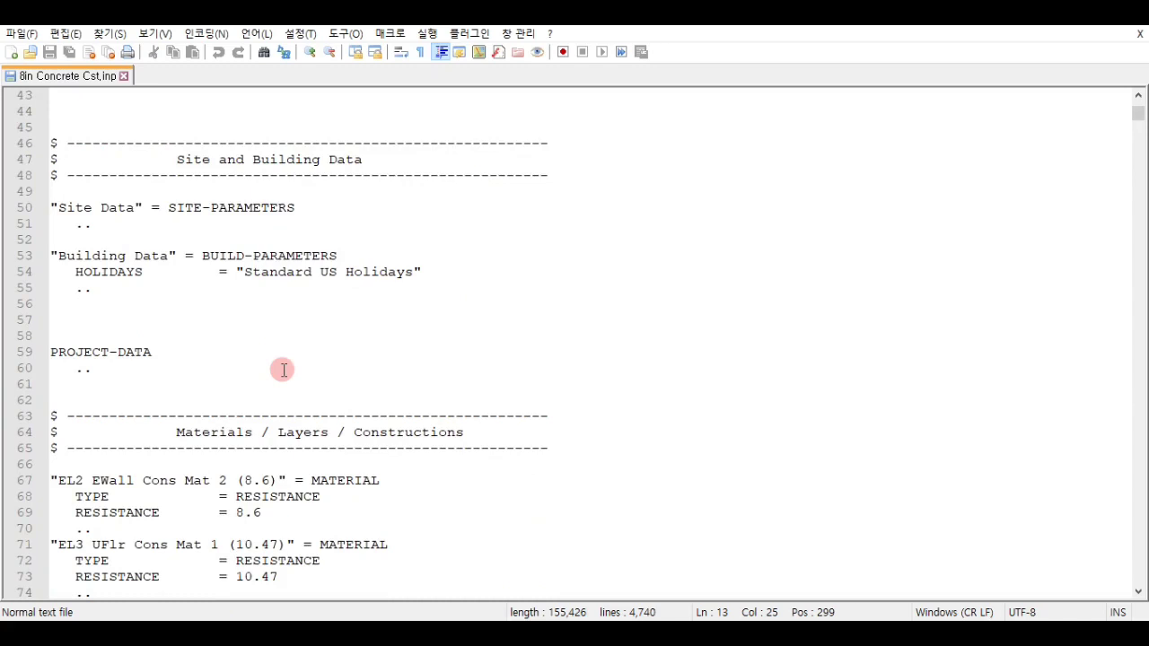
{"action": "scroll", "coordinate": [150, 357], "scroll_direction": "down", "scroll_amount": 5}
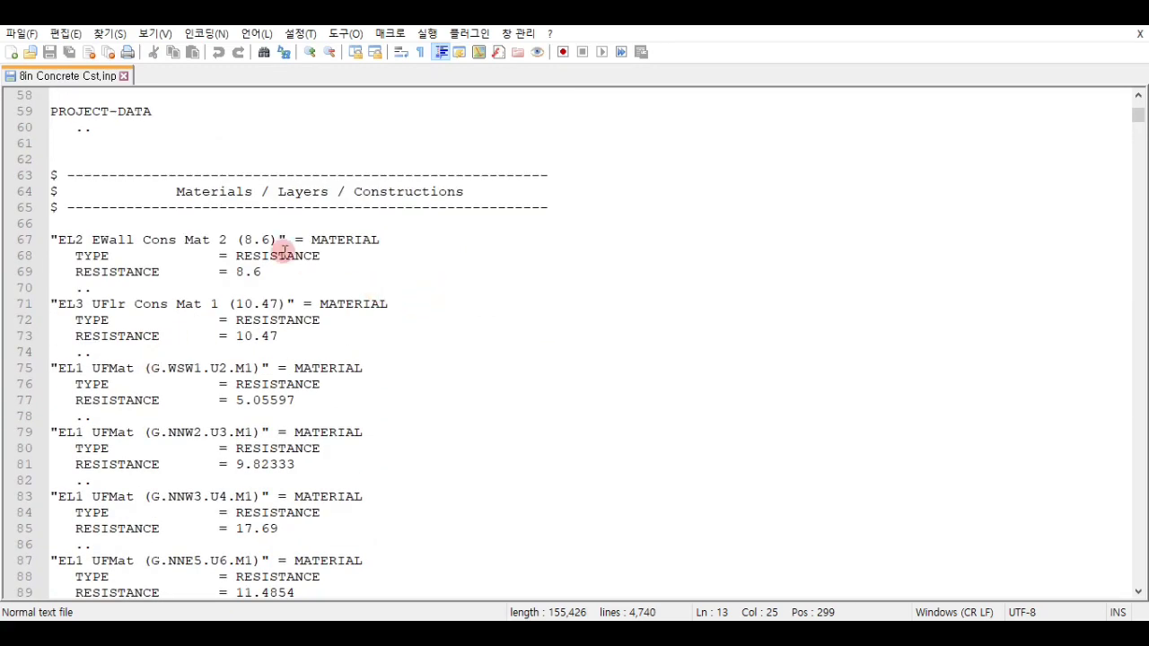
{"action": "scroll", "coordinate": [270, 251], "scroll_direction": "up", "scroll_amount": 4}
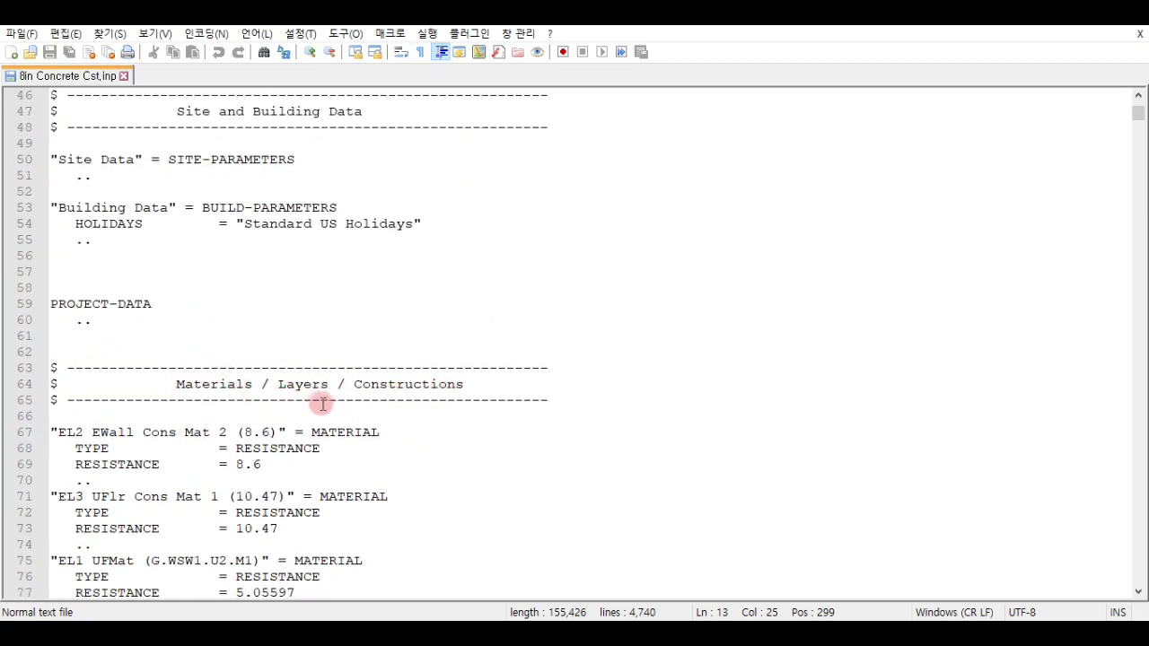
{"action": "scroll", "coordinate": [320, 402], "scroll_direction": "up", "scroll_amount": 14}
{"action": "scroll", "coordinate": [175, 270], "scroll_direction": "up", "scroll_amount": 1}
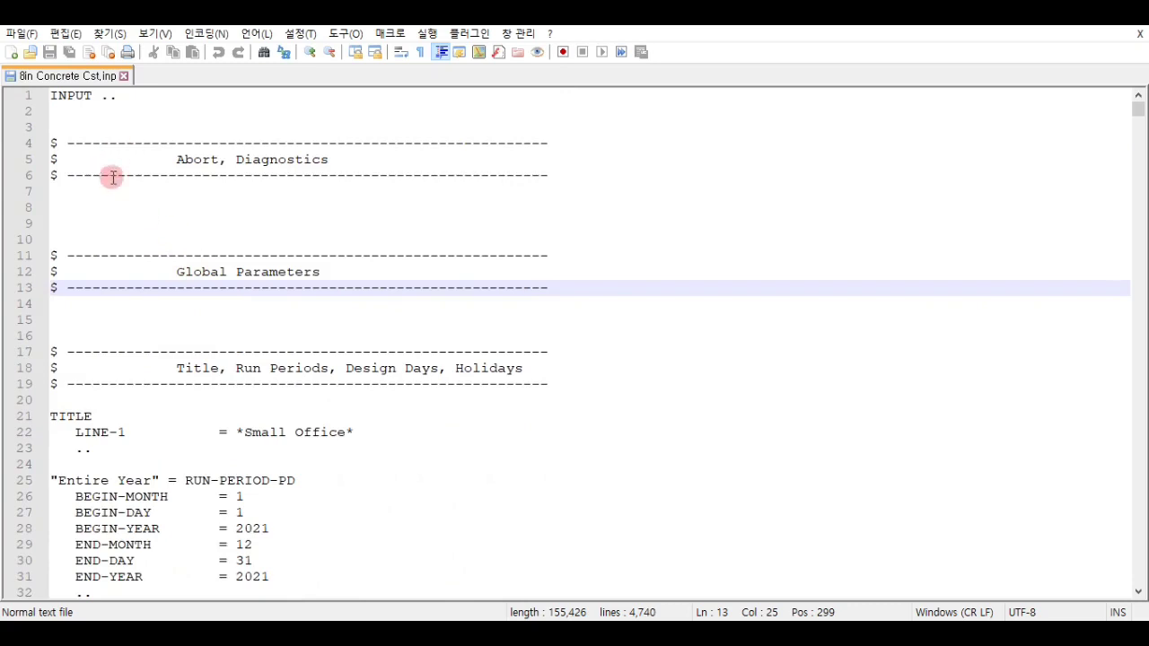
Step: Delete all sections between the INPUT line and the Materials / Layers / Constructions heading, including one leftover blank line
{"action": "scroll", "coordinate": [111, 216], "scroll_direction": "down", "scroll_amount": 12}
{"action": "left_click_drag", "start_coordinate": [94, 483], "coordinate": [65, 148]}
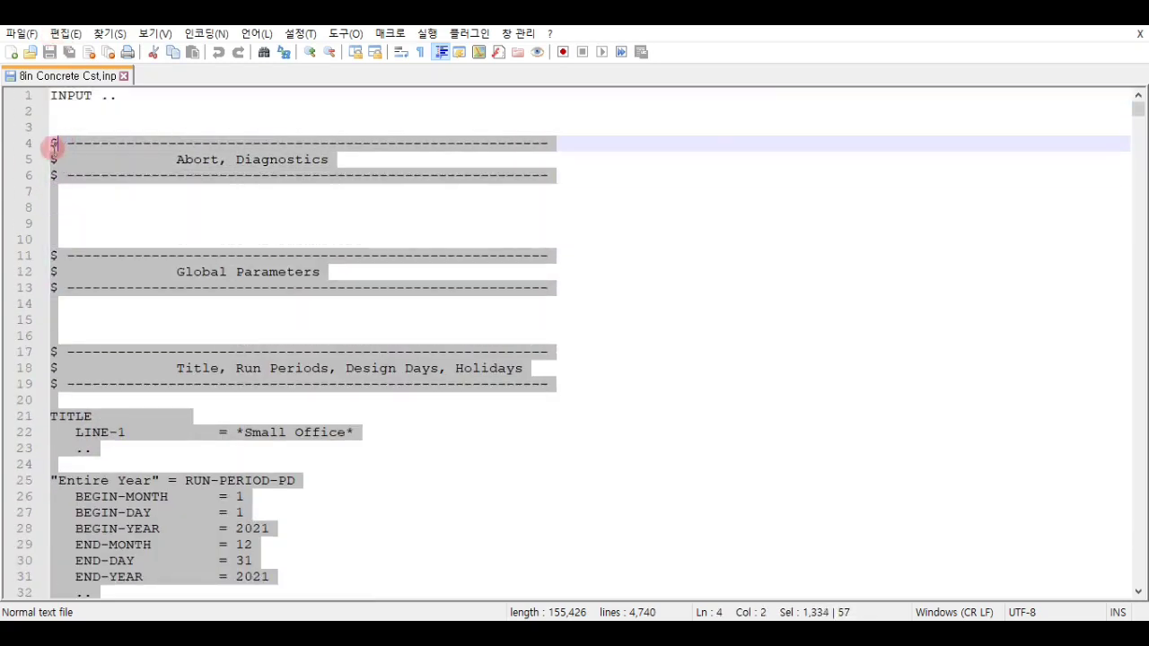
{"action": "key", "text": "Delete"}
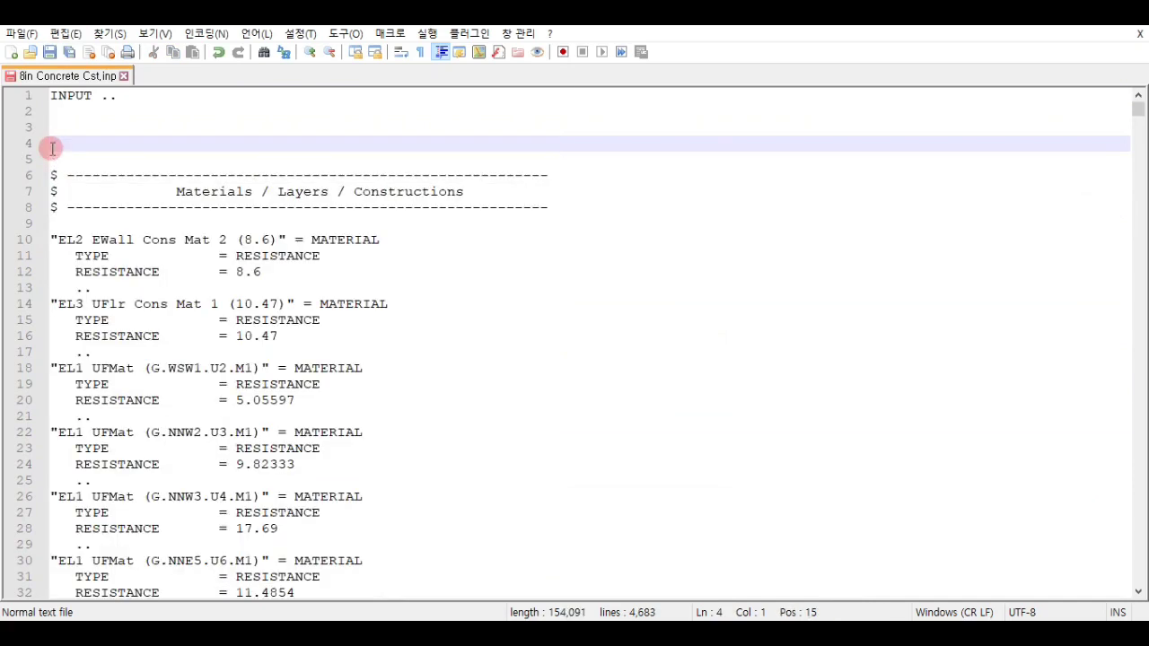
{"action": "key", "text": "Delete"}
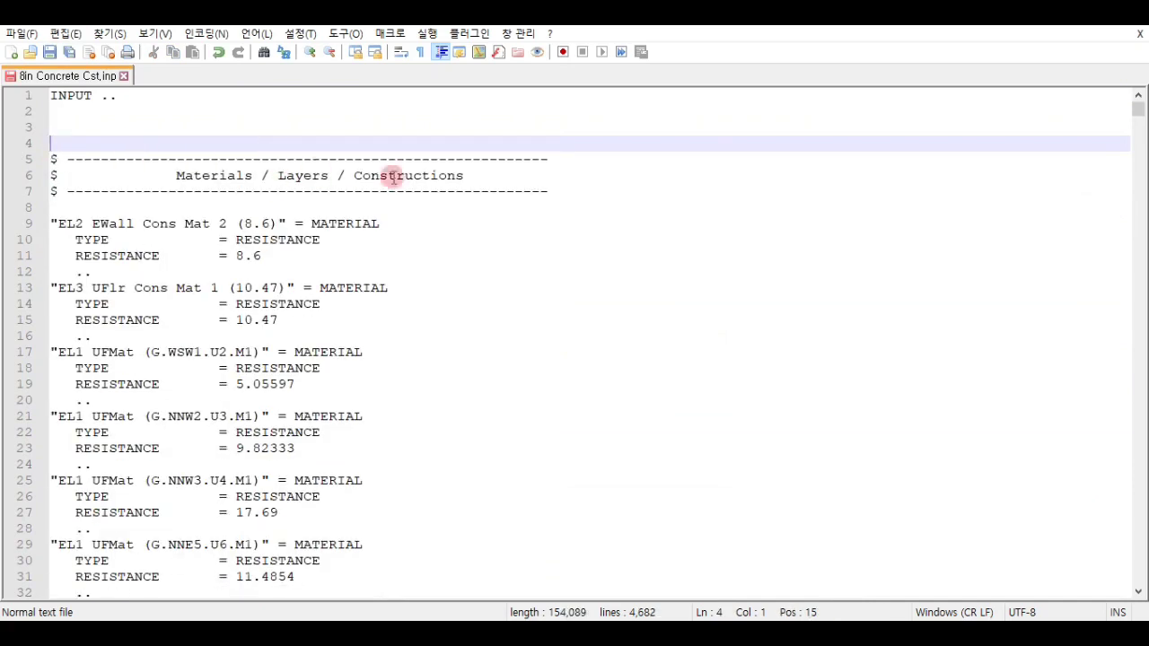
Step: Examine the MATERIAL definitions under Materials / Layers / Constructions, down to the 8in Concrete entry
{"action": "scroll", "coordinate": [253, 218], "scroll_direction": "down", "scroll_amount": 7}
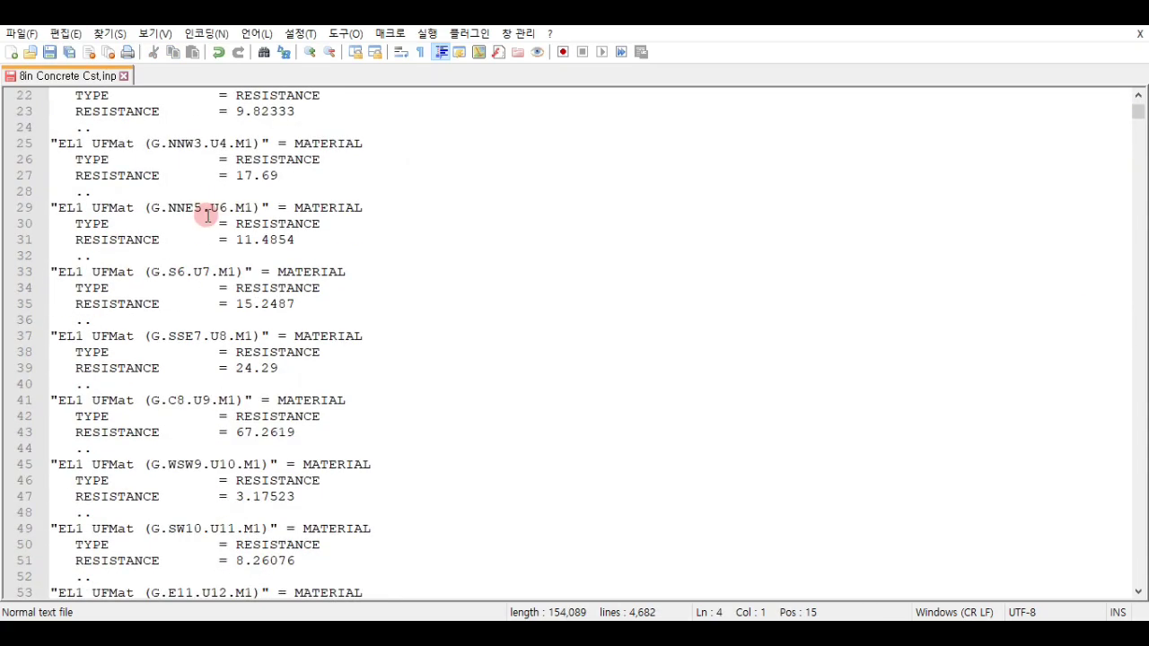
{"action": "scroll", "coordinate": [207, 215], "scroll_direction": "down", "scroll_amount": 16}
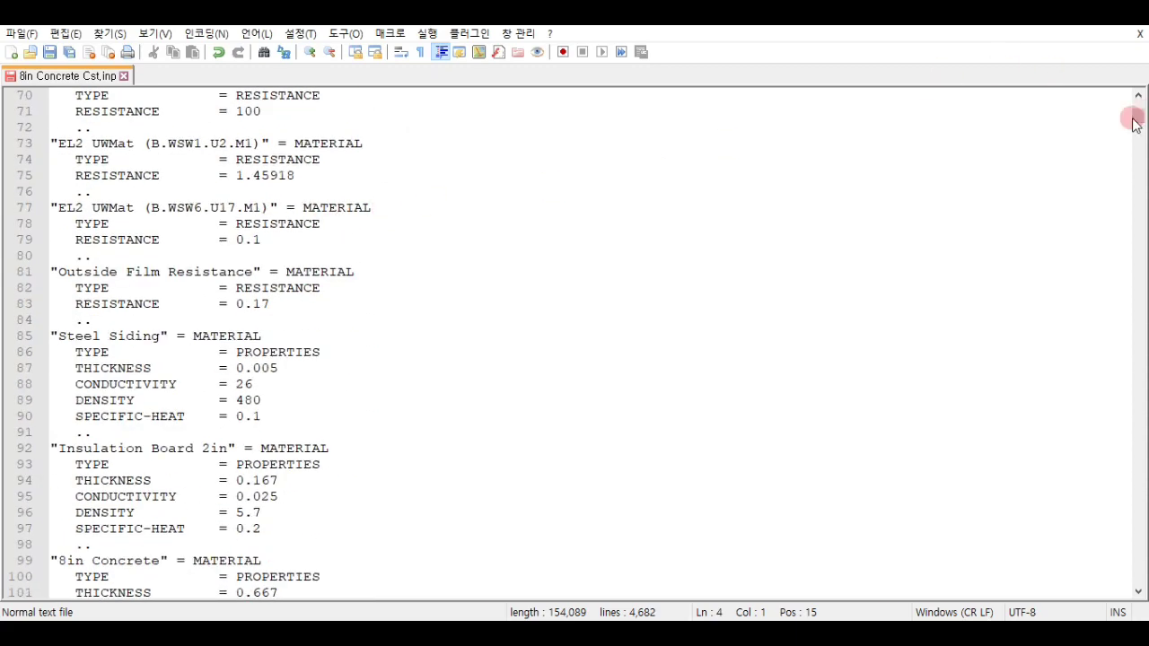
{"action": "mouse_move", "coordinate": [1136, 123]}
{"action": "left_mouse_down"}
{"action": "mouse_move", "coordinate": [1136, 137]}
{"action": "mouse_move", "coordinate": [1135, 115]}
{"action": "left_mouse_up"}
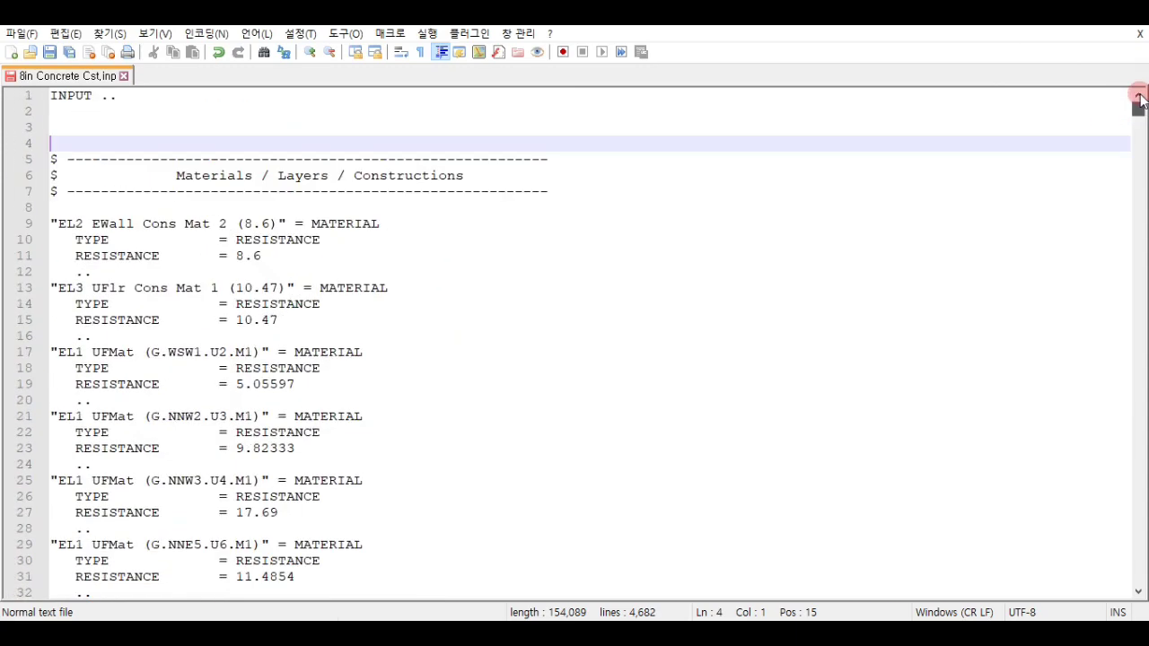
{"action": "scroll", "coordinate": [820, 303], "scroll_direction": "down", "scroll_amount": 9}
{"action": "scroll", "coordinate": [456, 359], "scroll_direction": "up", "scroll_amount": 9}
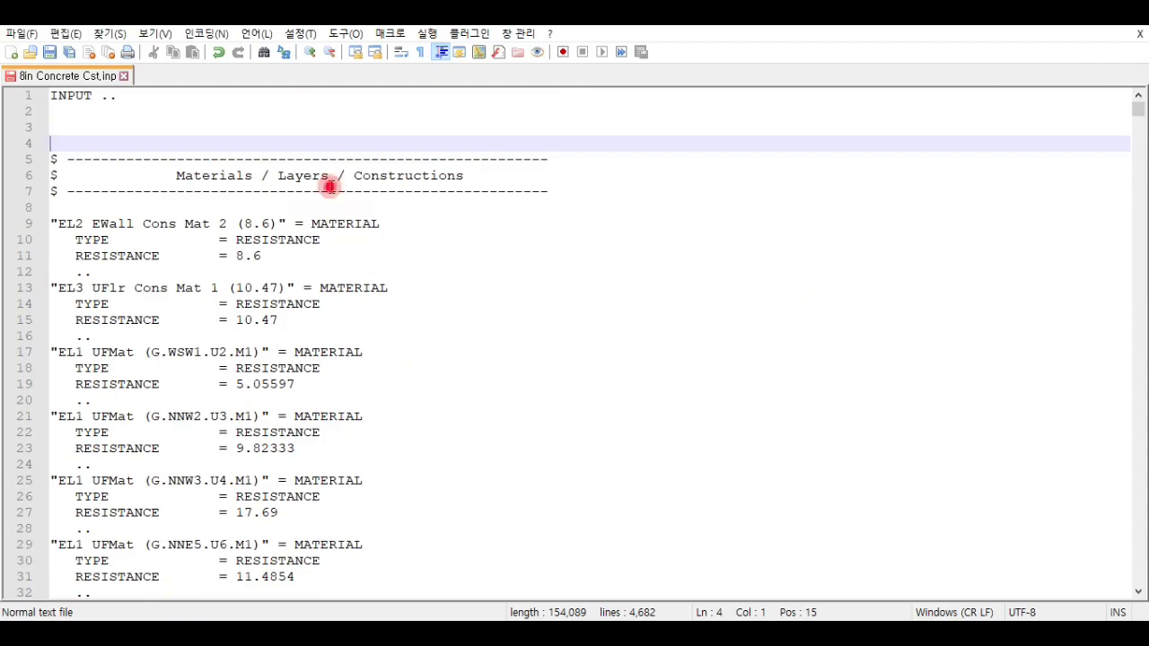
Step: Arrange the Notepad++ and eQUEST windows side by side, with eQUEST filling the other half of the screen
{"action": "left_click", "coordinate": [328, 191]}
{"action": "left_click_drag", "start_coordinate": [550, 14], "coordinate": [1148, 62]}
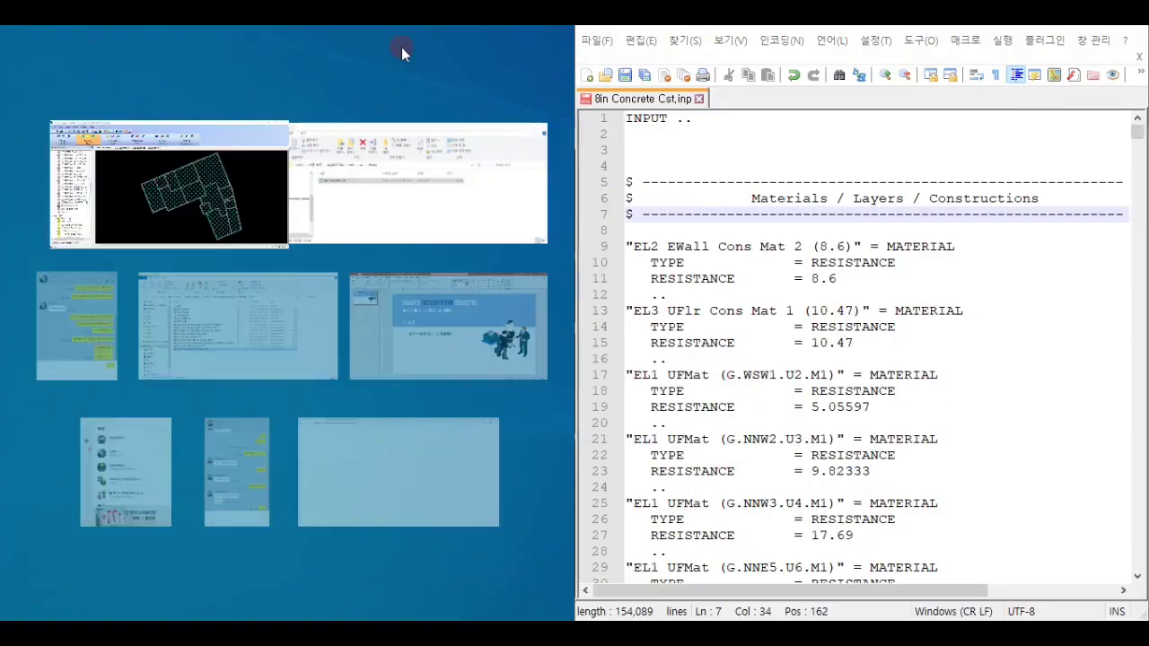
{"action": "left_click", "coordinate": [212, 198]}
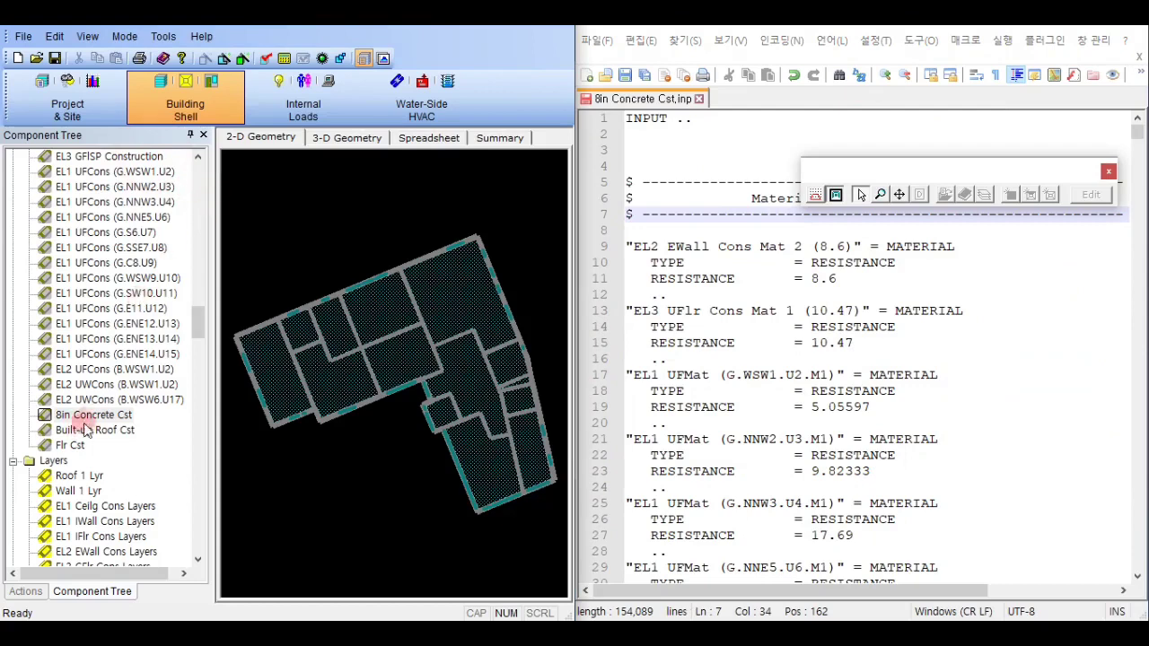
Step: In eQUEST, open the 8in Concrete Cst construction's properties, show its material layers, and move the dialog clear of the INP text
{"action": "scroll", "coordinate": [134, 402], "scroll_direction": "down", "scroll_amount": 4}
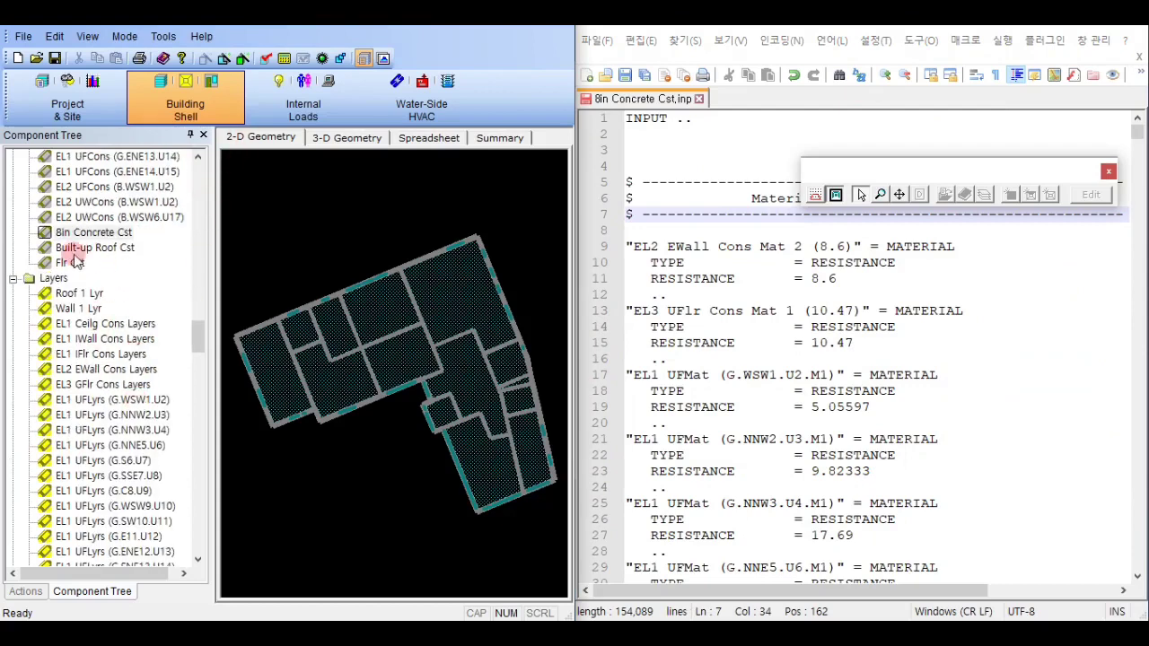
{"action": "left_click", "coordinate": [92, 235]}
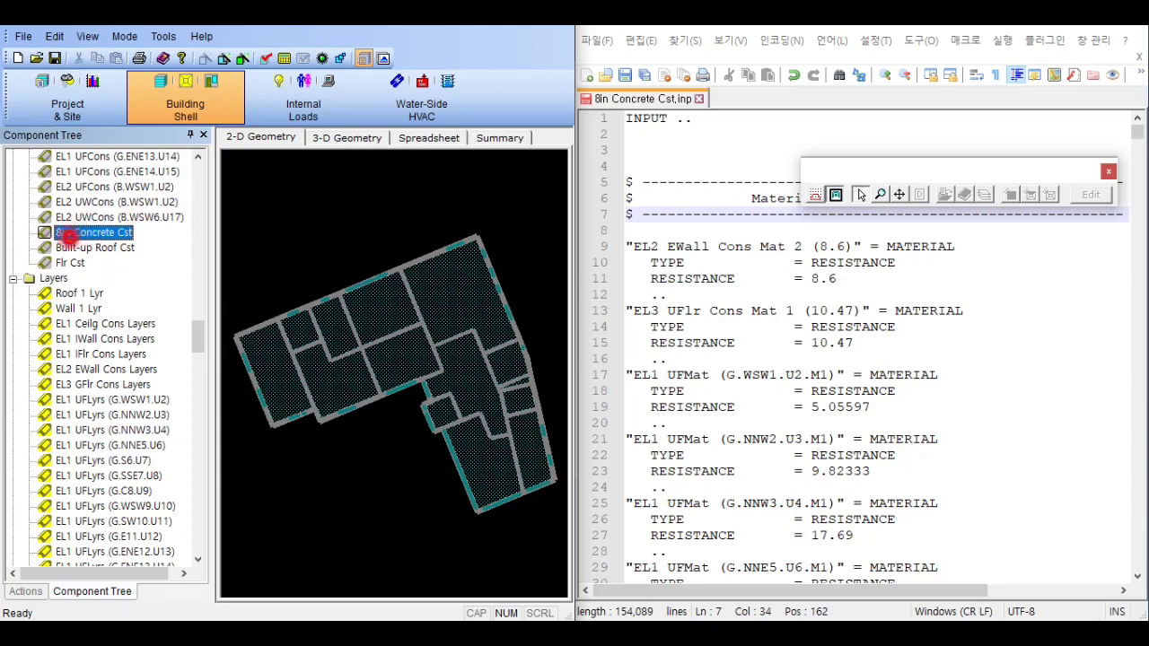
{"action": "double_click", "coordinate": [68, 235]}
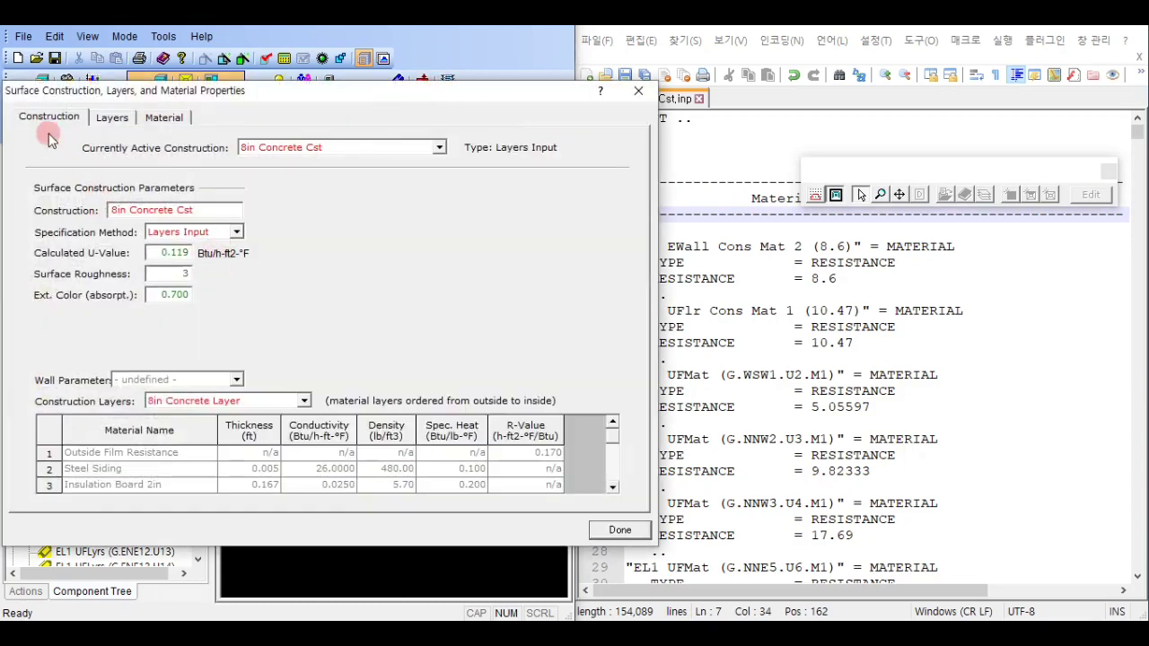
{"action": "left_click", "coordinate": [103, 116]}
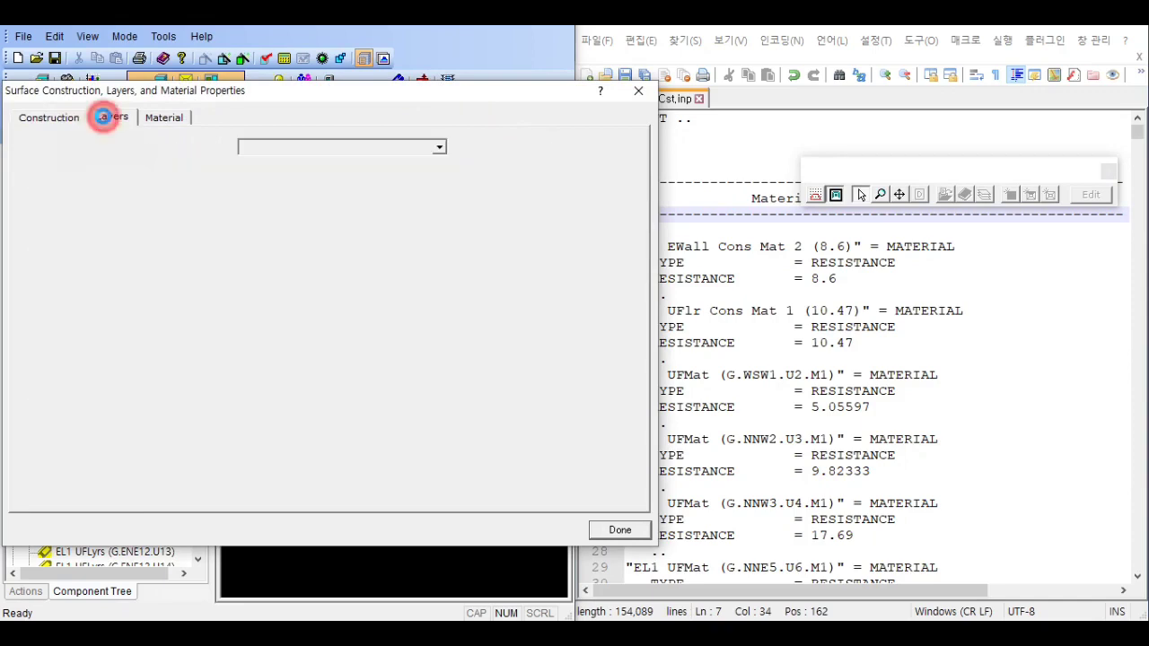
{"action": "left_click", "coordinate": [162, 117]}
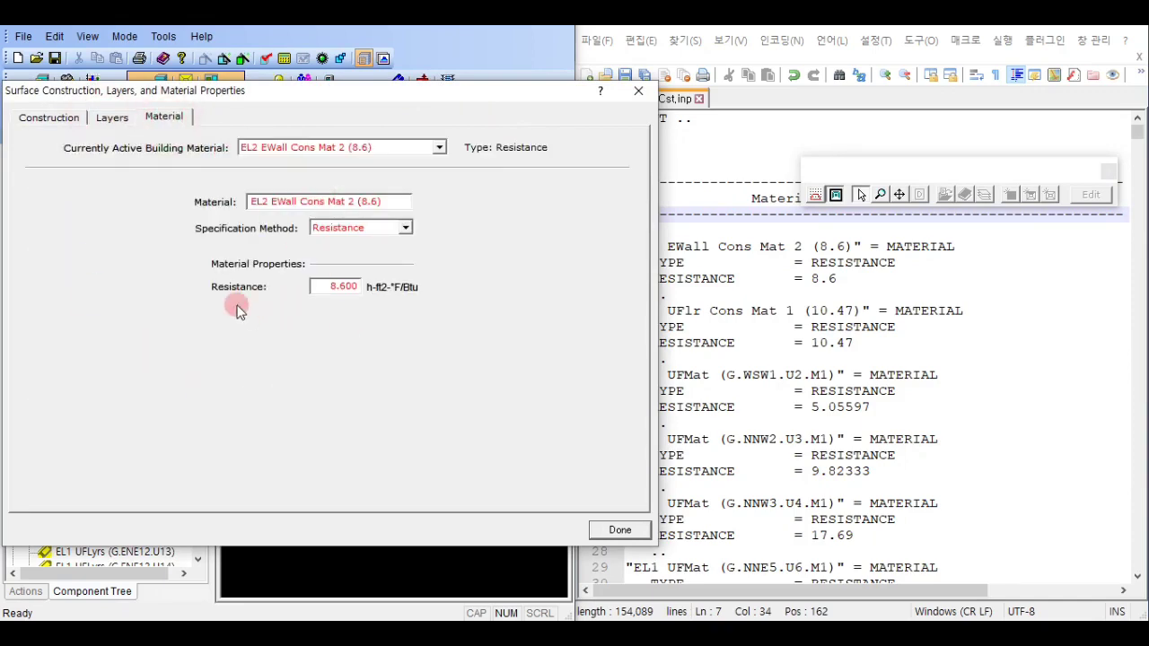
{"action": "left_click", "coordinate": [106, 117]}
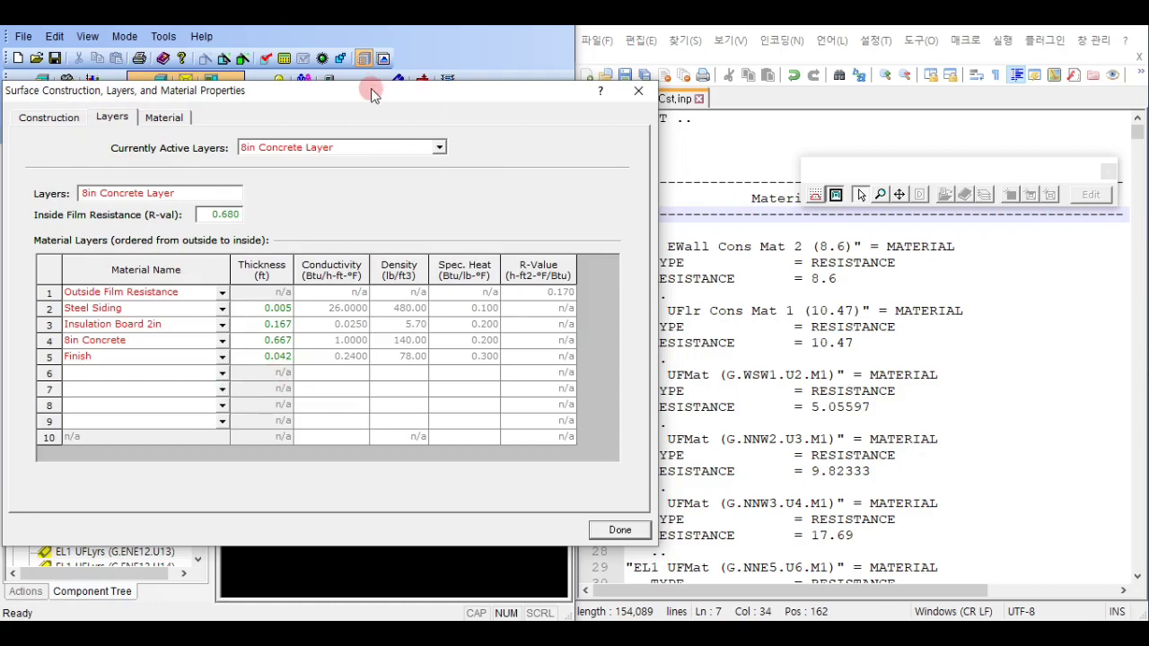
{"action": "left_click_drag", "start_coordinate": [371, 88], "coordinate": [349, 32]}
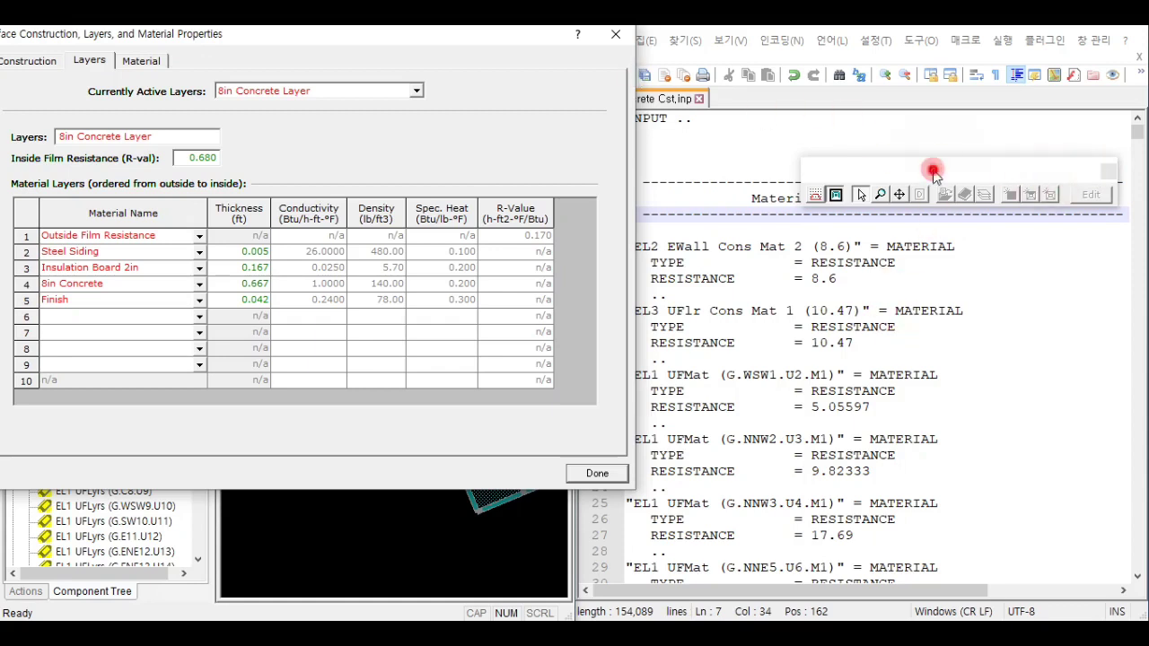
Step: Compare the materials used in 8in Concrete Layer with the MATERIAL definitions in the INP file
{"action": "left_click", "coordinate": [781, 432]}
{"action": "scroll", "coordinate": [795, 399], "scroll_direction": "down", "scroll_amount": 2}
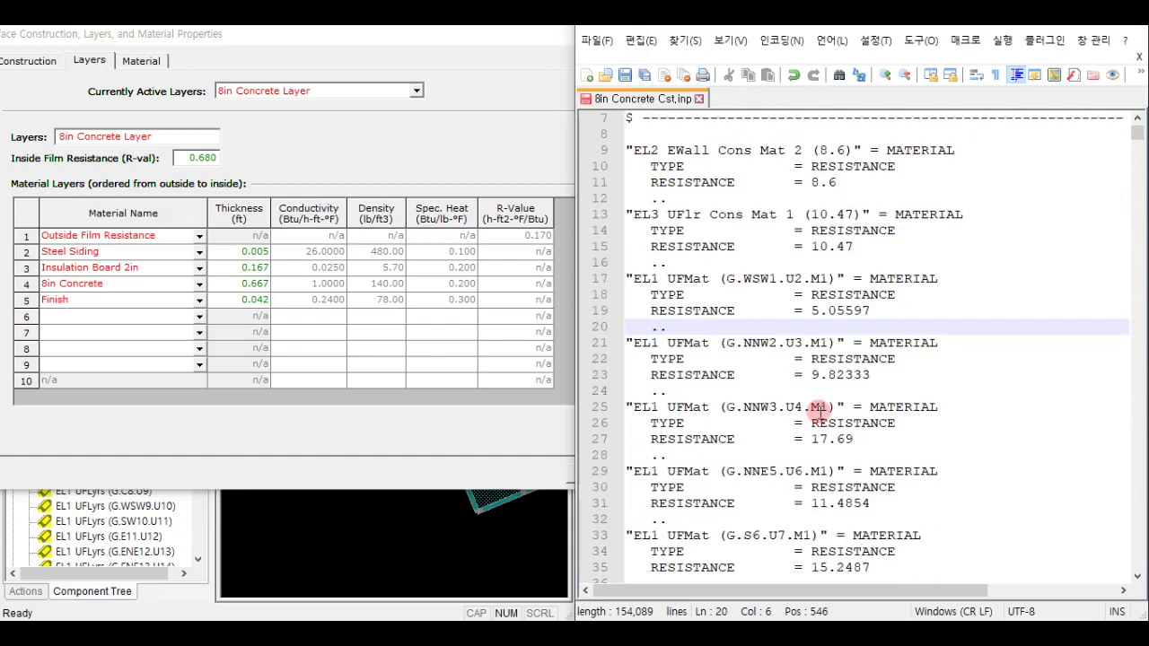
{"action": "left_click", "coordinate": [131, 235]}
{"action": "left_click", "coordinate": [909, 364]}
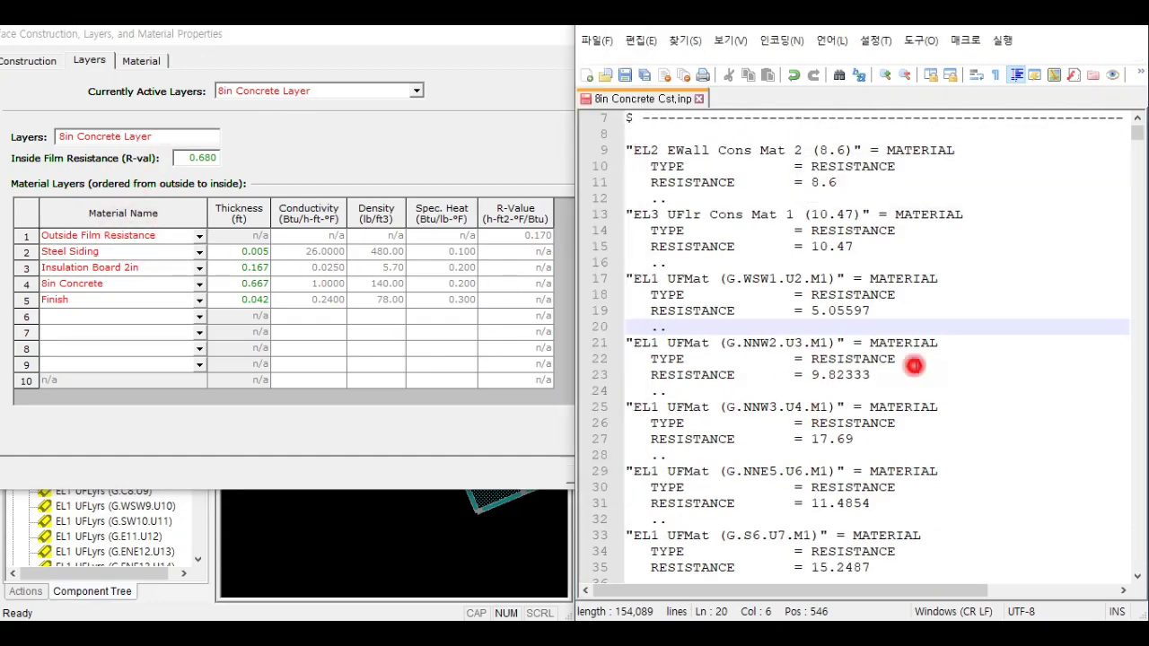
{"action": "scroll", "coordinate": [903, 367], "scroll_direction": "down", "scroll_amount": 7}
{"action": "left_click", "coordinate": [141, 238]}
{"action": "left_click", "coordinate": [155, 236]}
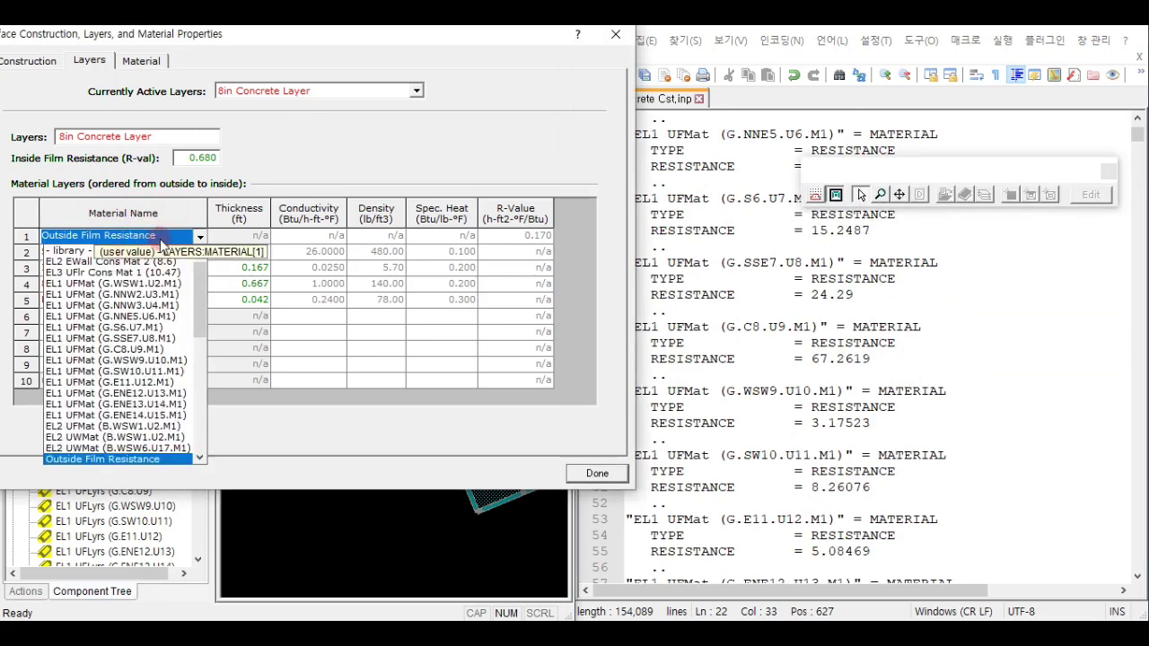
{"action": "left_click", "coordinate": [158, 237]}
{"action": "left_click", "coordinate": [358, 95]}
{"action": "left_click", "coordinate": [359, 95]}
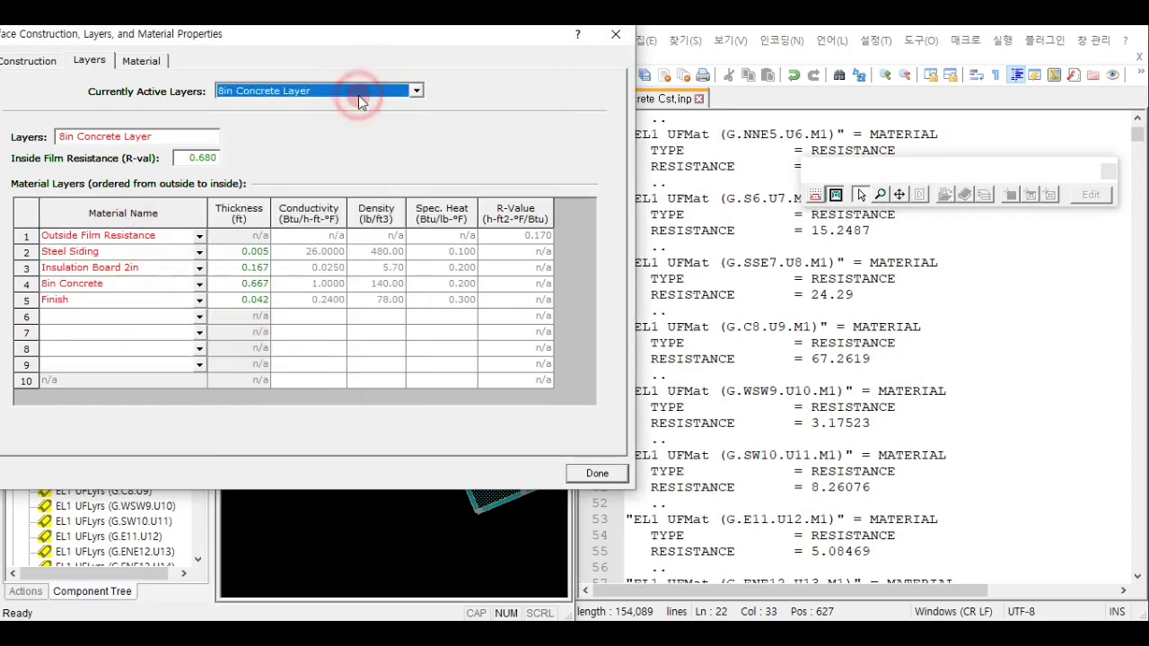
{"action": "left_click", "coordinate": [141, 60]}
{"action": "left_click", "coordinate": [92, 59]}
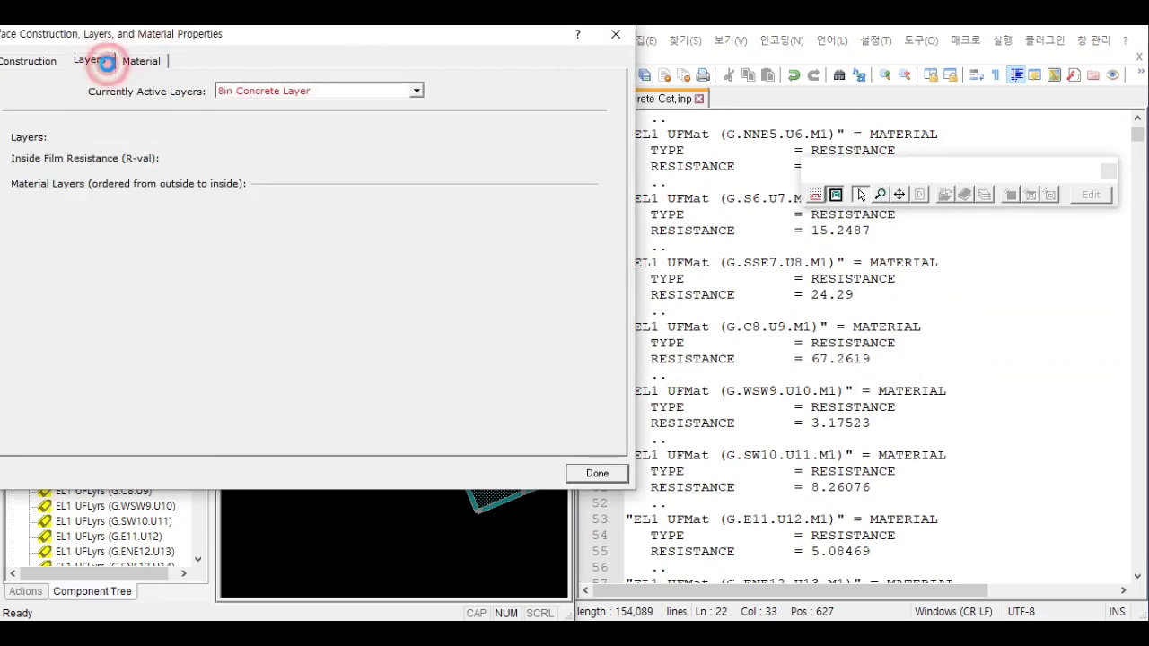
Step: Search the INP file for "Outside film resistance" and move the search dialog off the text
{"action": "left_click", "coordinate": [908, 323]}
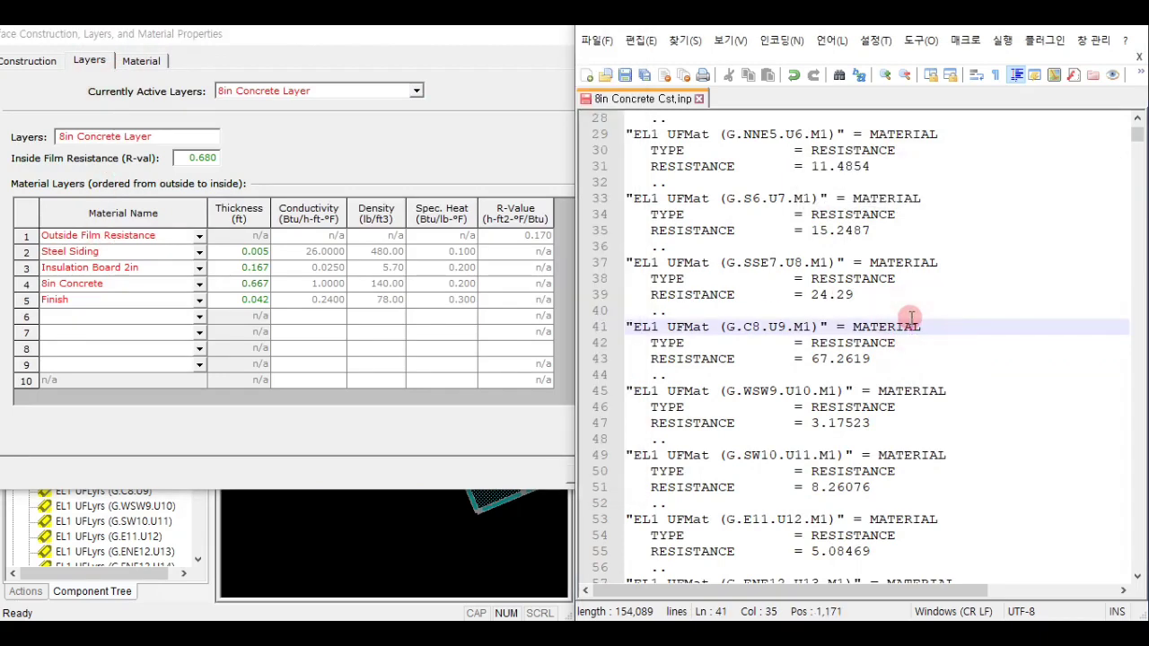
{"action": "double_click", "coordinate": [908, 325]}
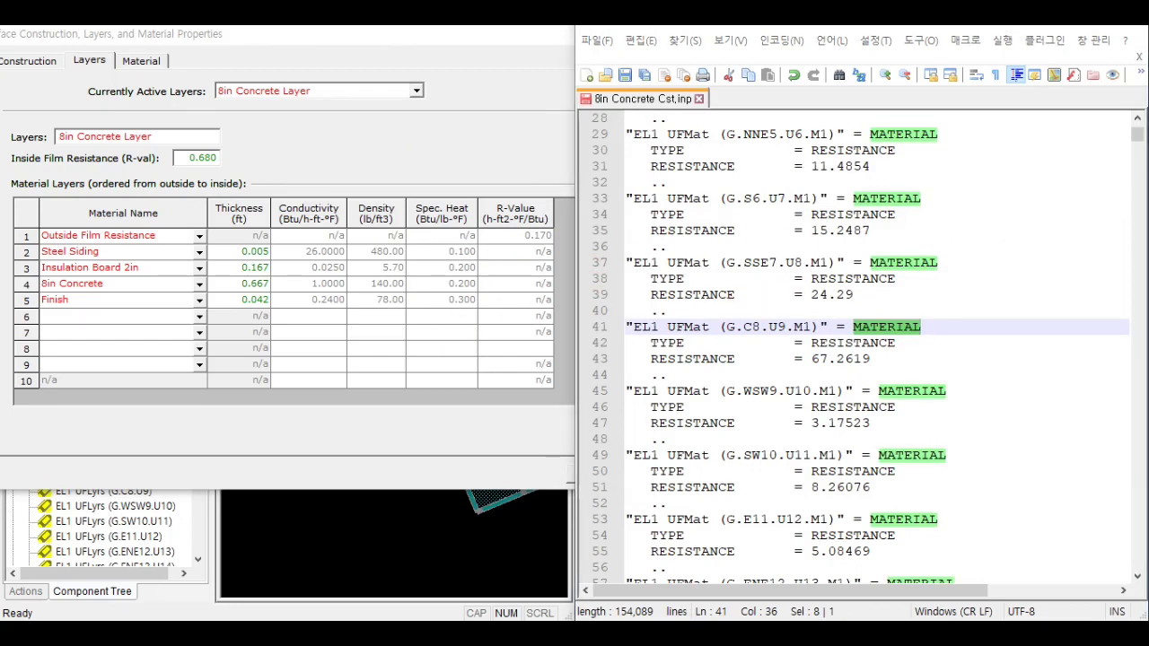
{"action": "key", "text": "ctrl+f"}
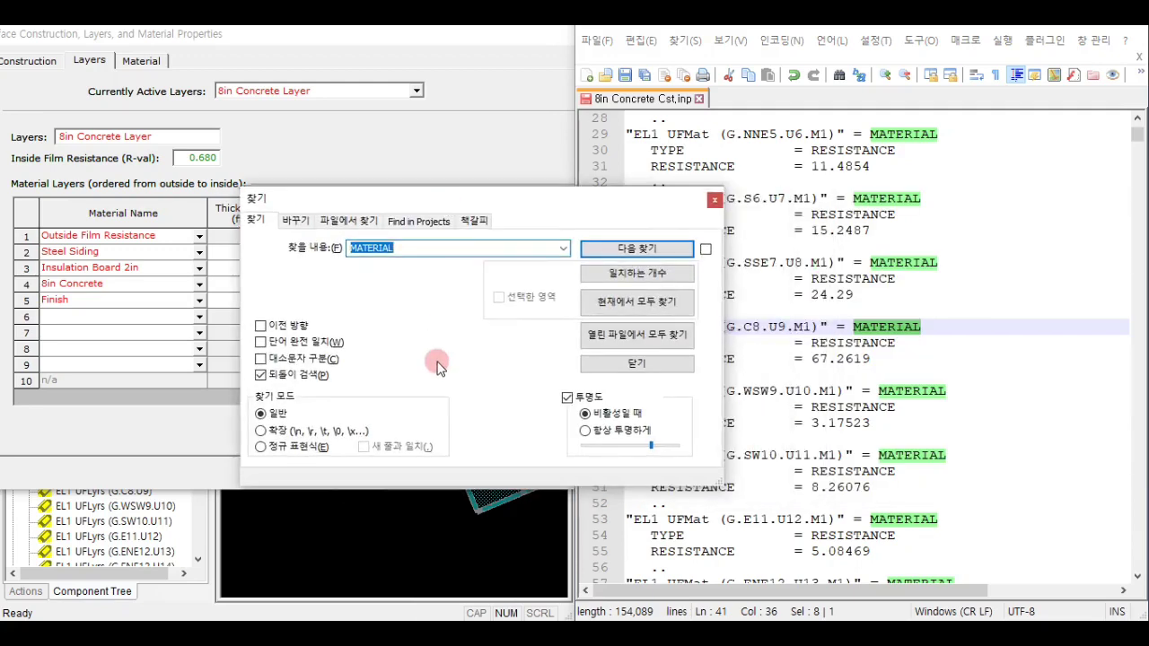
{"action": "type", "text": "Outside film resistance"}
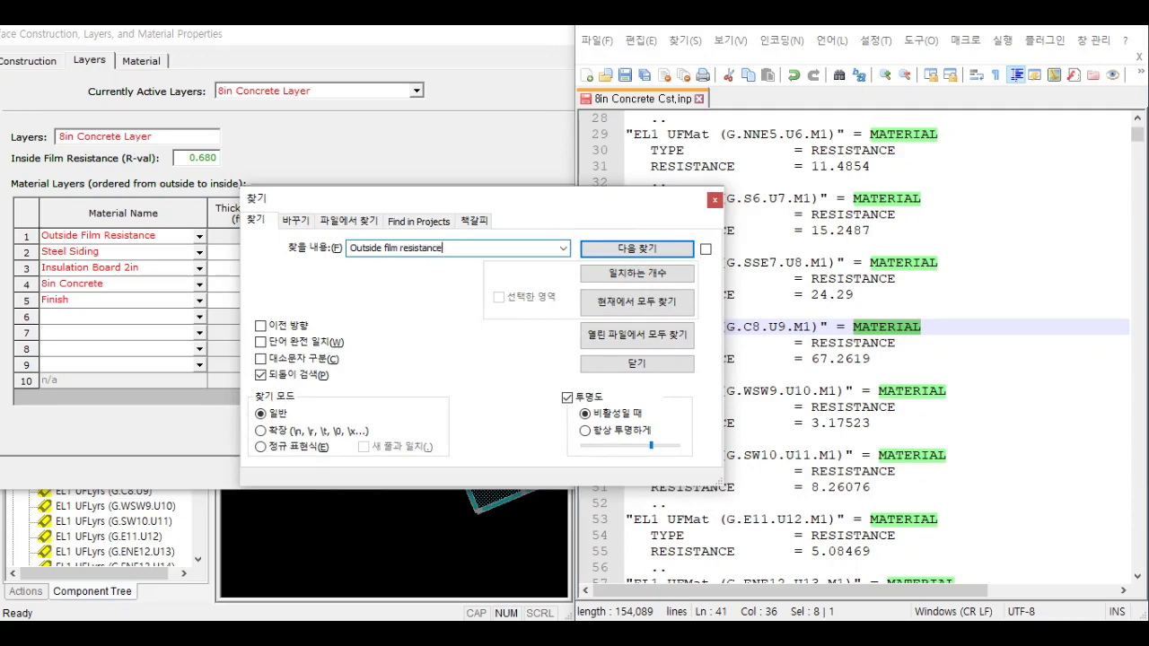
{"action": "key", "text": "Return"}
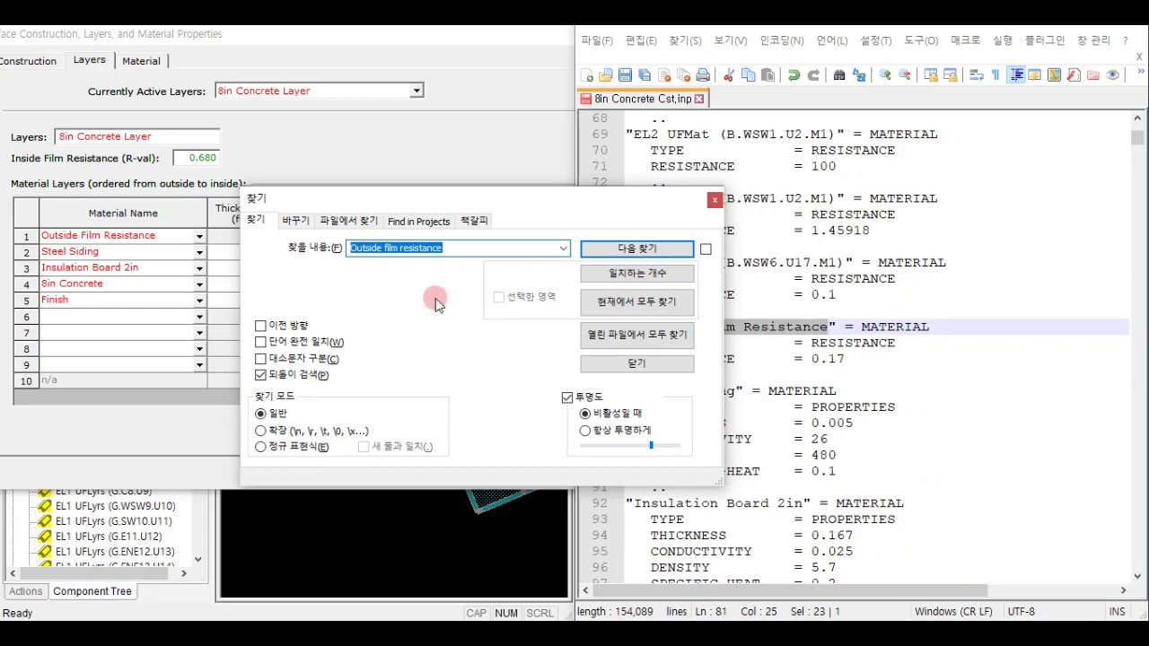
{"action": "left_click_drag", "start_coordinate": [534, 205], "coordinate": [339, 268]}
{"action": "left_click", "coordinate": [719, 343]}
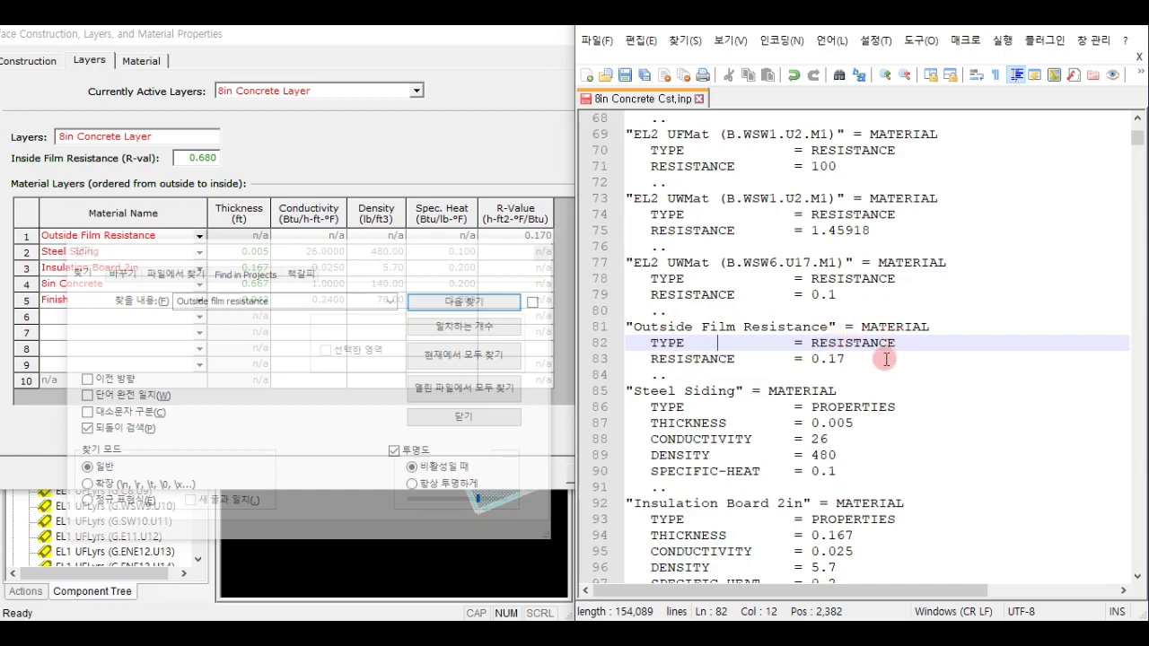
Step: Mark the whole "Outside Film Resistance" material definition with the yellow third style, keeping the search dialog clear of the layer list
{"action": "left_click_drag", "start_coordinate": [768, 374], "coordinate": [629, 333]}
{"action": "right_click", "coordinate": [670, 329]}
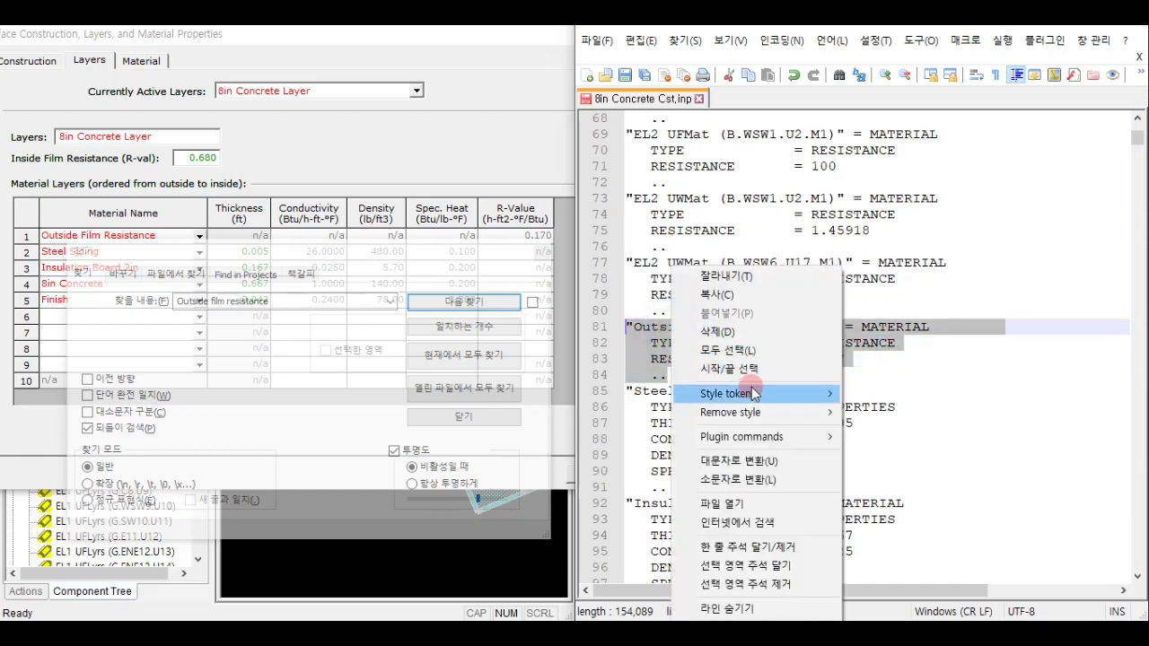
{"action": "mouse_move", "coordinate": [753, 393]}
{"action": "left_click", "coordinate": [898, 431]}
{"action": "left_click", "coordinate": [827, 370]}
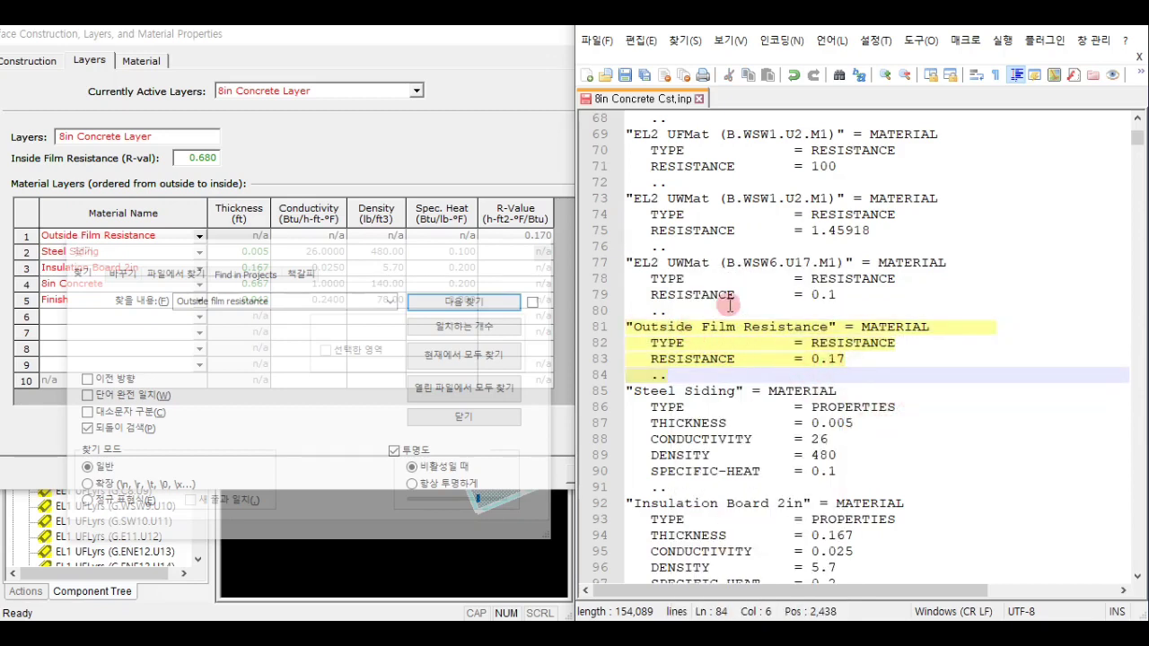
{"action": "left_click_drag", "start_coordinate": [447, 224], "coordinate": [356, 360]}
Step: Mark the whole "Steel Siding" material definition with the yellow third style
{"action": "left_click", "coordinate": [759, 455]}
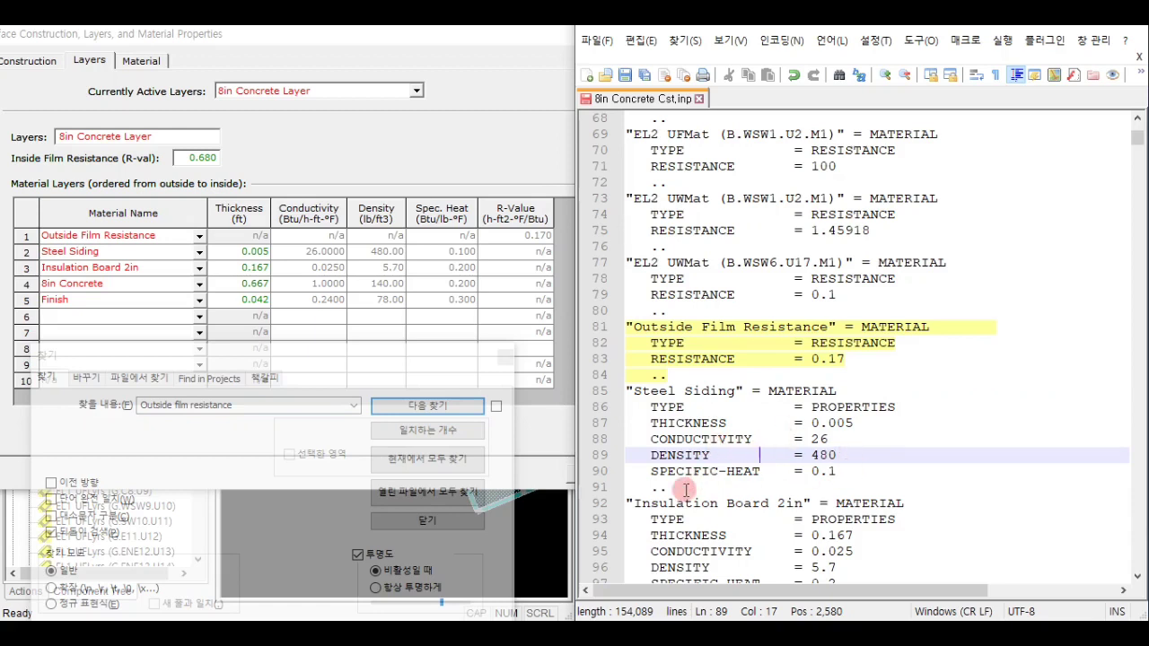
{"action": "left_click_drag", "start_coordinate": [691, 488], "coordinate": [628, 392]}
{"action": "right_click", "coordinate": [668, 395]}
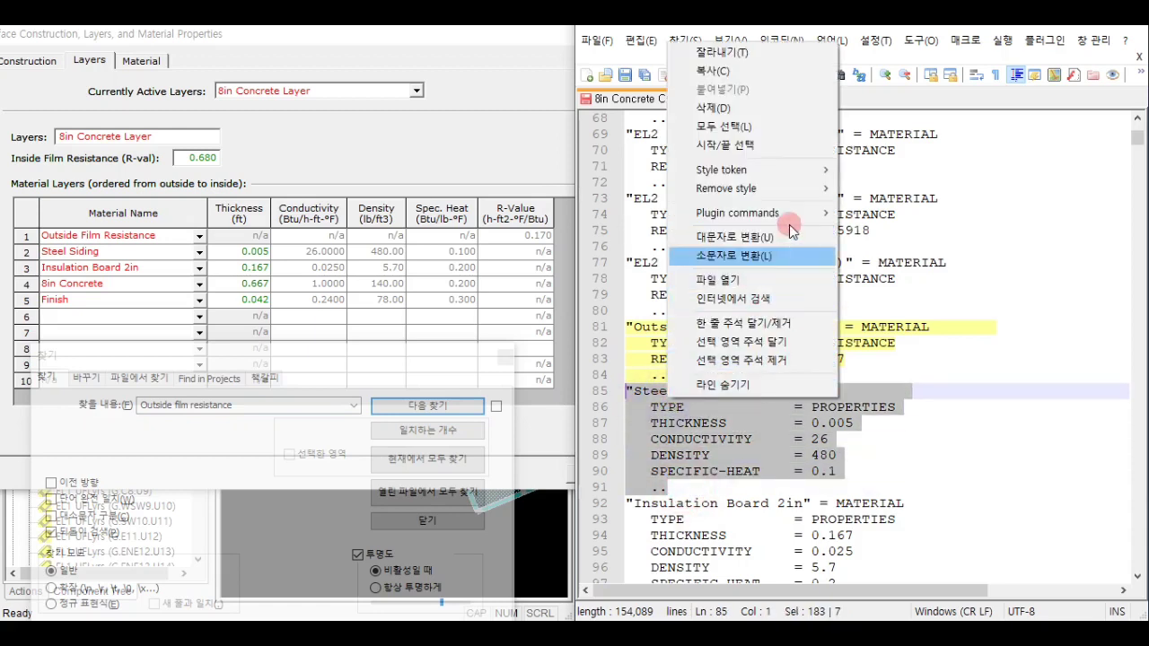
{"action": "mouse_move", "coordinate": [813, 169]}
{"action": "left_click", "coordinate": [874, 213]}
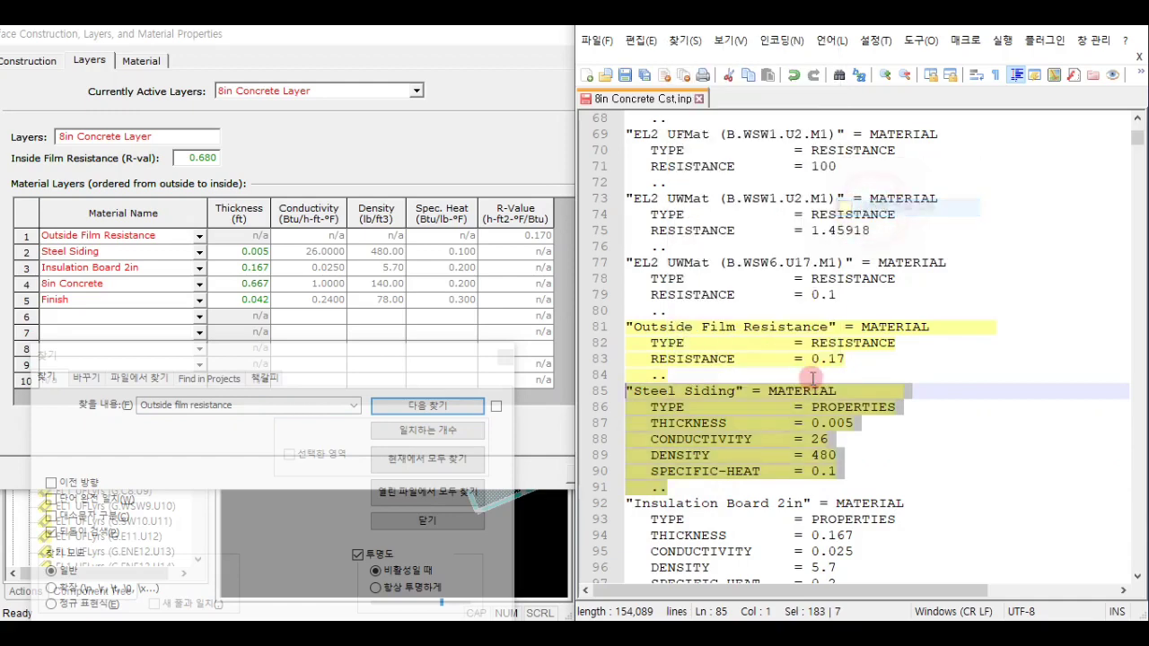
{"action": "left_click", "coordinate": [804, 374]}
Step: Mark the whole "Insulation Board 2in" material definition with the yellow third style
{"action": "scroll", "coordinate": [781, 523], "scroll_direction": "down", "scroll_amount": 2}
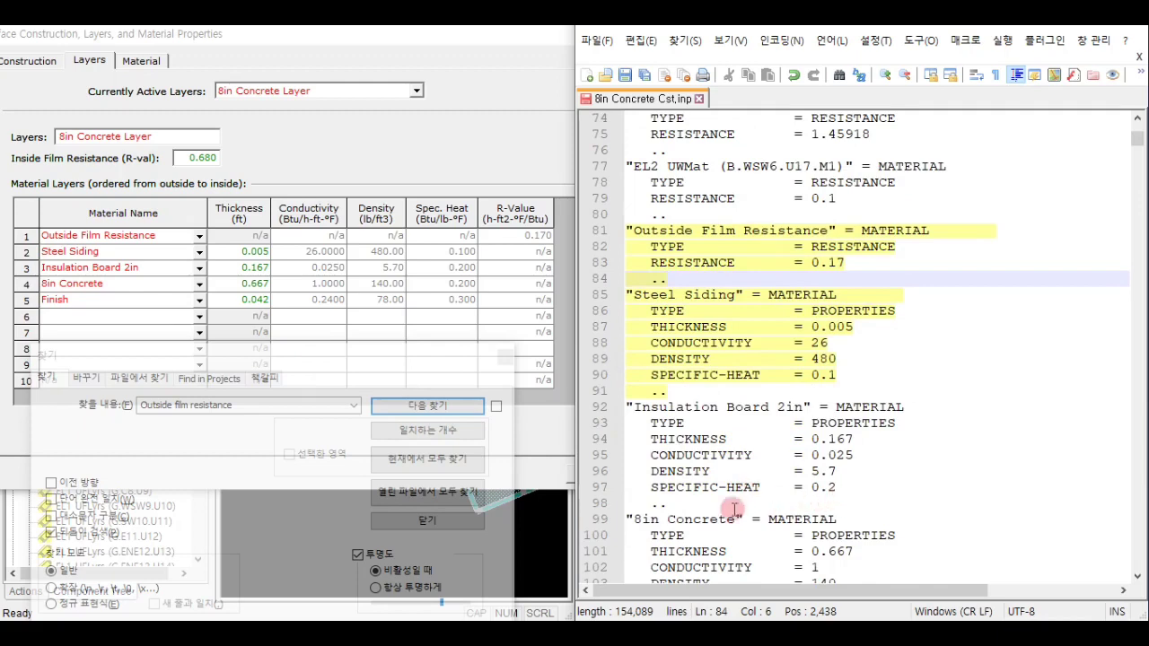
{"action": "left_click_drag", "start_coordinate": [675, 506], "coordinate": [626, 406]}
{"action": "right_click", "coordinate": [667, 404]}
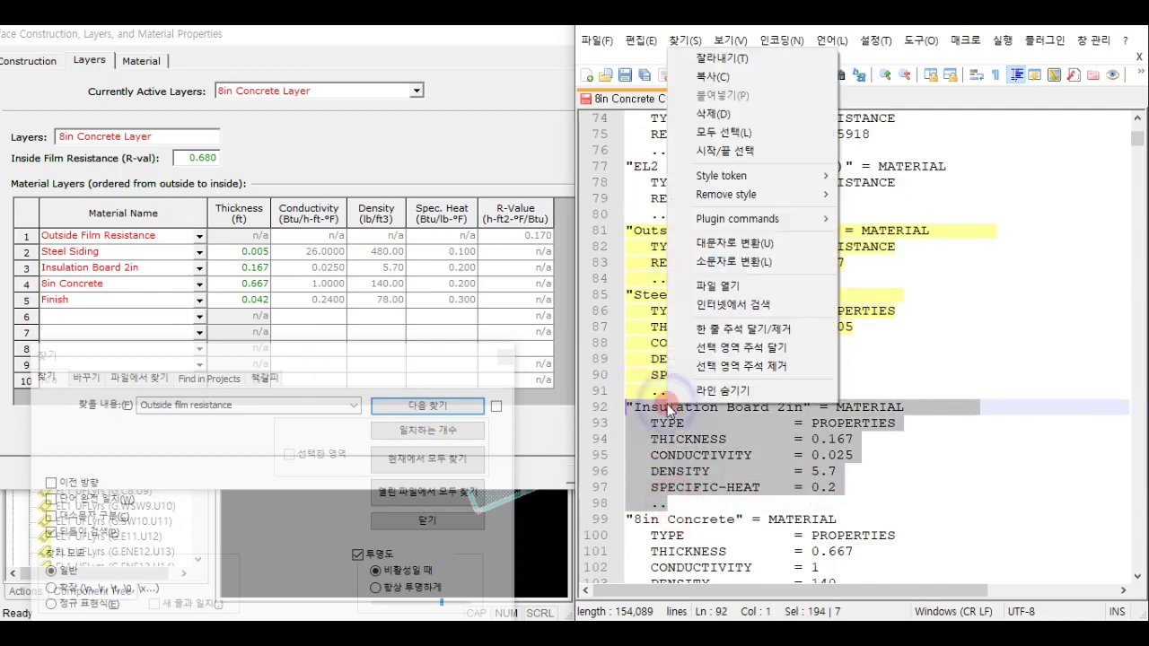
{"action": "mouse_move", "coordinate": [813, 176]}
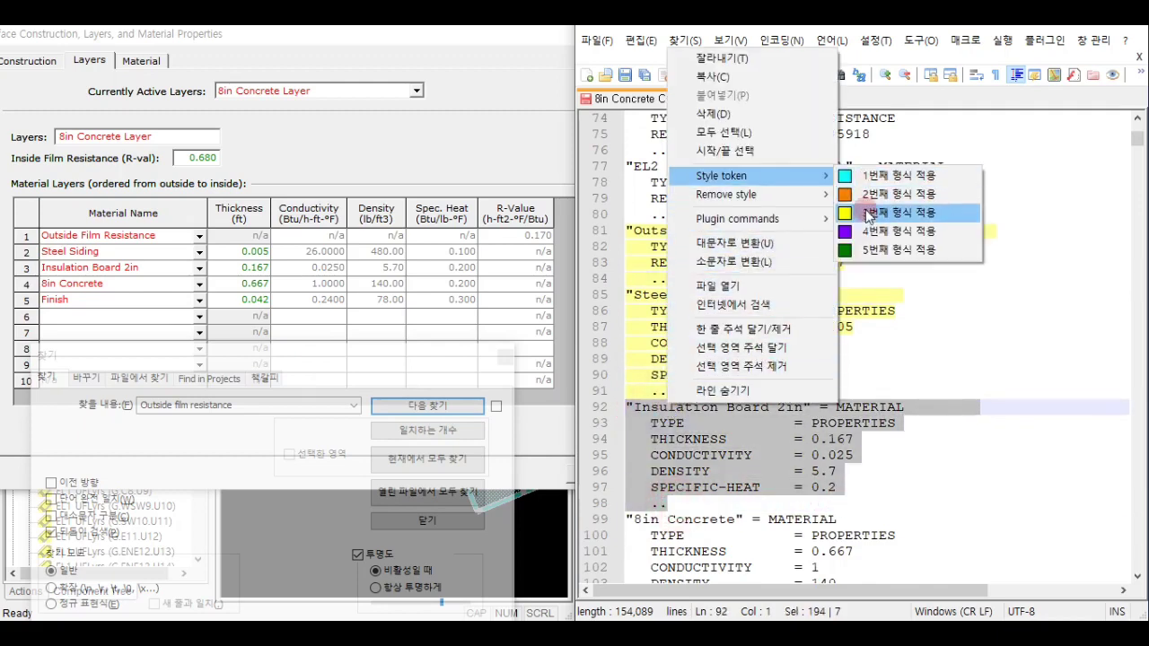
{"action": "left_click", "coordinate": [867, 213]}
{"action": "scroll", "coordinate": [718, 444], "scroll_direction": "down", "scroll_amount": 2}
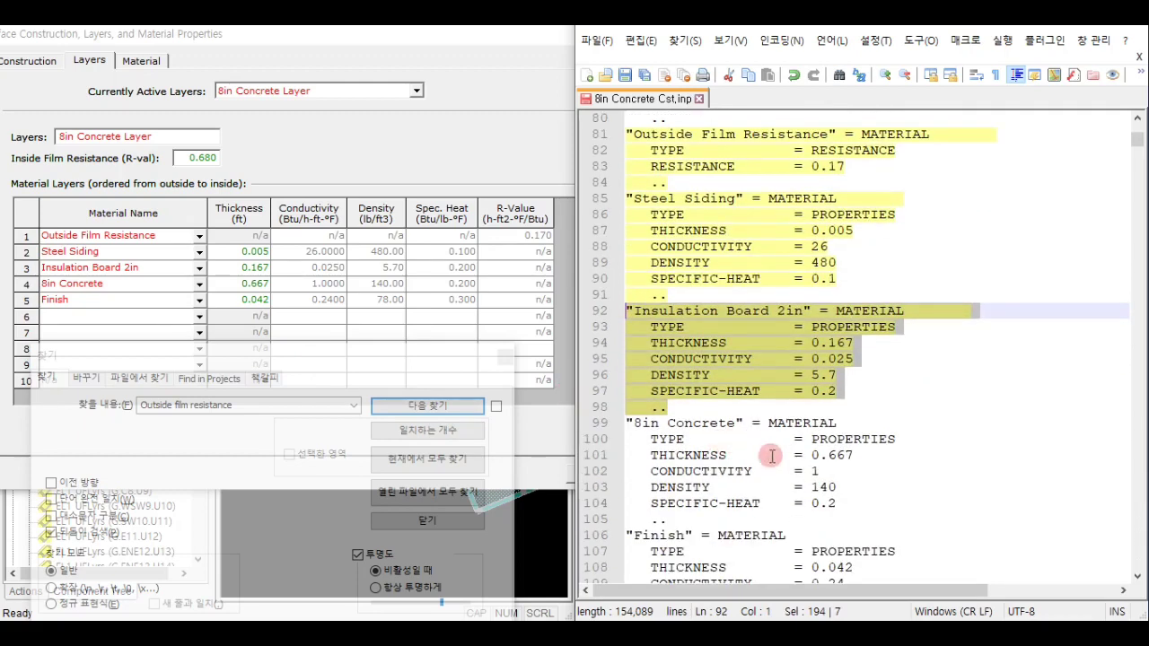
Step: Mark the adjacent "8in Concrete" and "Finish" material definitions together with the yellow third style
{"action": "left_click", "coordinate": [734, 467]}
{"action": "scroll", "coordinate": [718, 453], "scroll_direction": "down", "scroll_amount": 2}
{"action": "left_click_drag", "start_coordinate": [694, 423], "coordinate": [644, 359]}
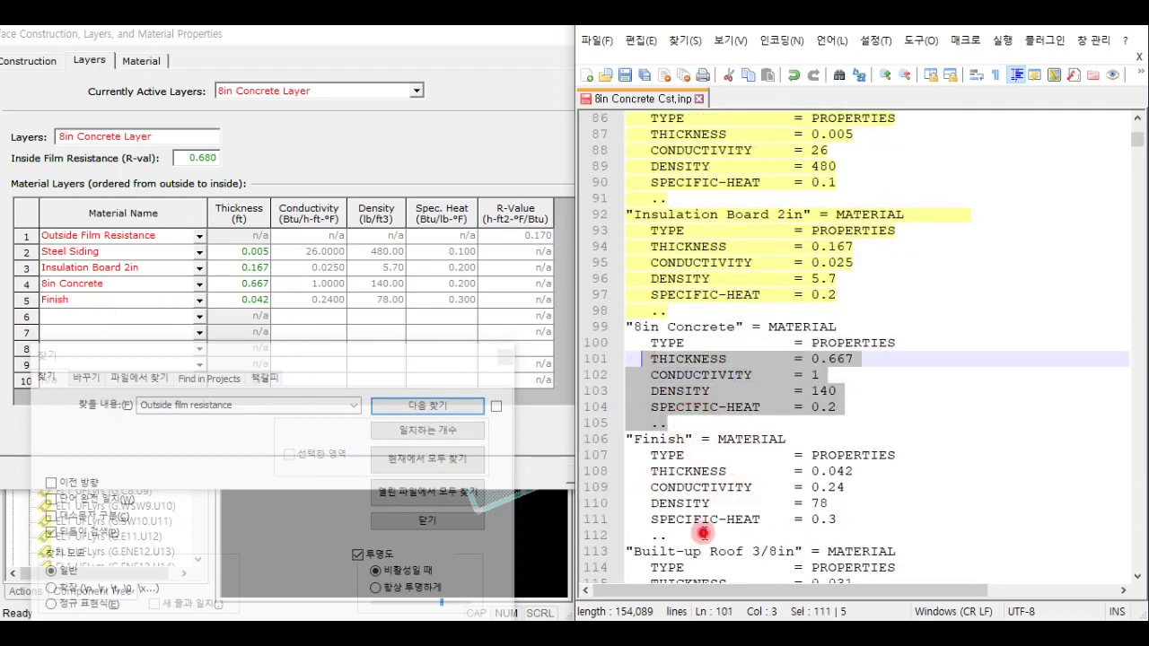
{"action": "left_click_drag", "start_coordinate": [709, 535], "coordinate": [626, 327]}
{"action": "right_click", "coordinate": [649, 328]}
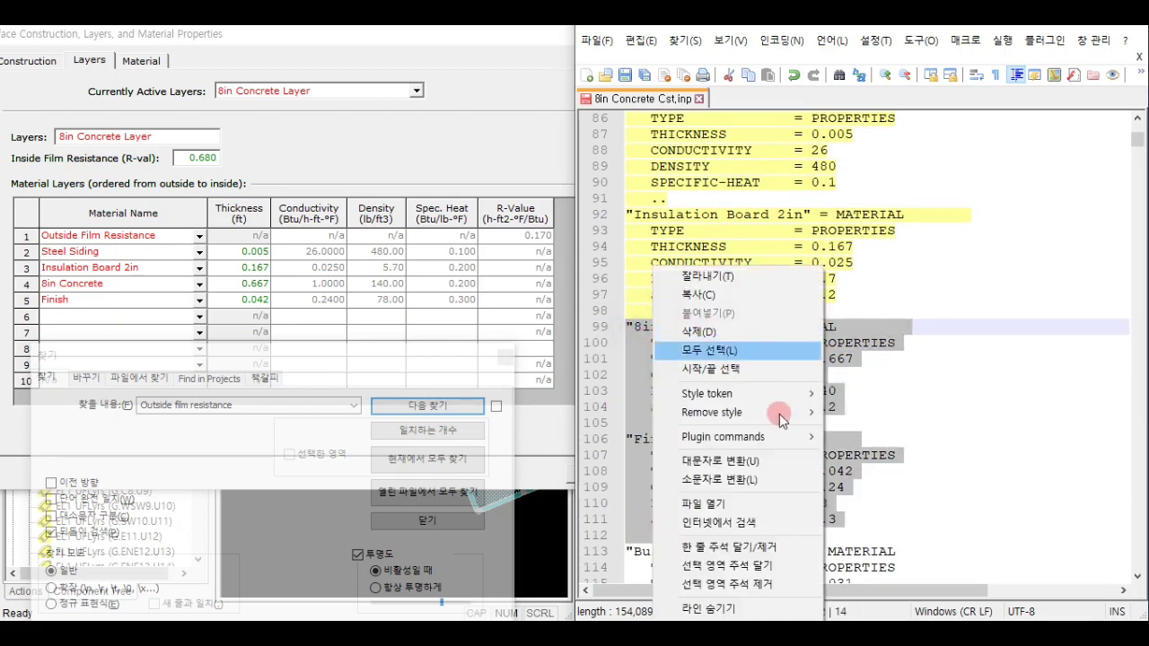
{"action": "mouse_move", "coordinate": [808, 393]}
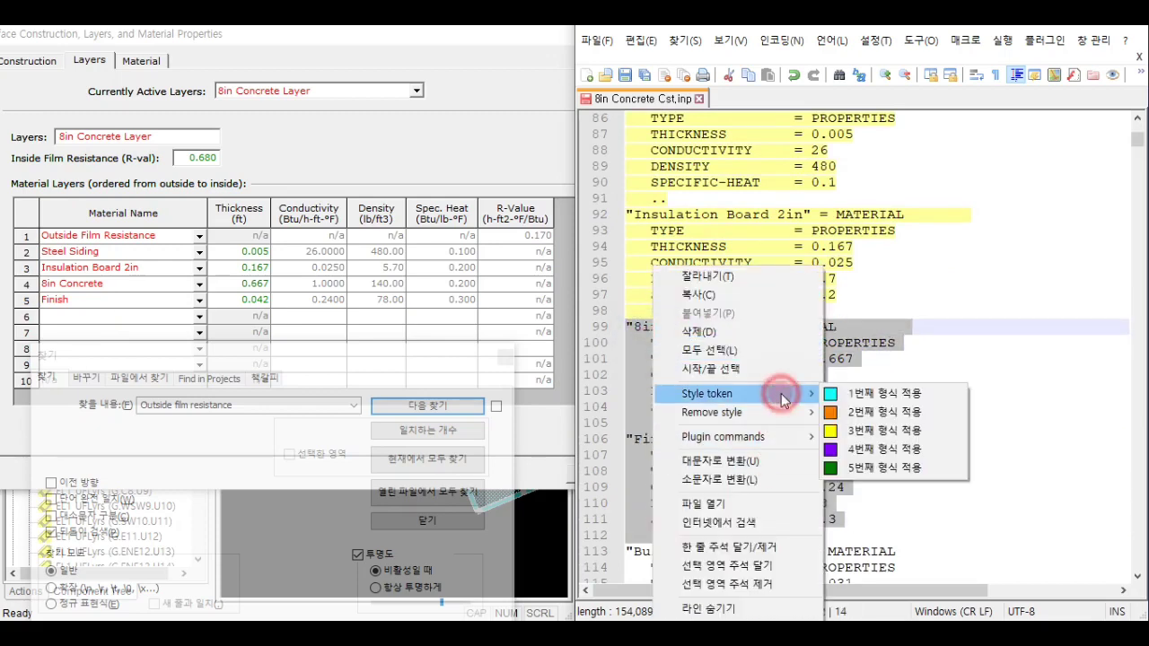
{"action": "left_click", "coordinate": [858, 431]}
Step: Review the highlighted material definitions and return to the first MATERIAL entries in the Materials / Layers / Constructions section
{"action": "scroll", "coordinate": [754, 385], "scroll_direction": "up", "scroll_amount": 4}
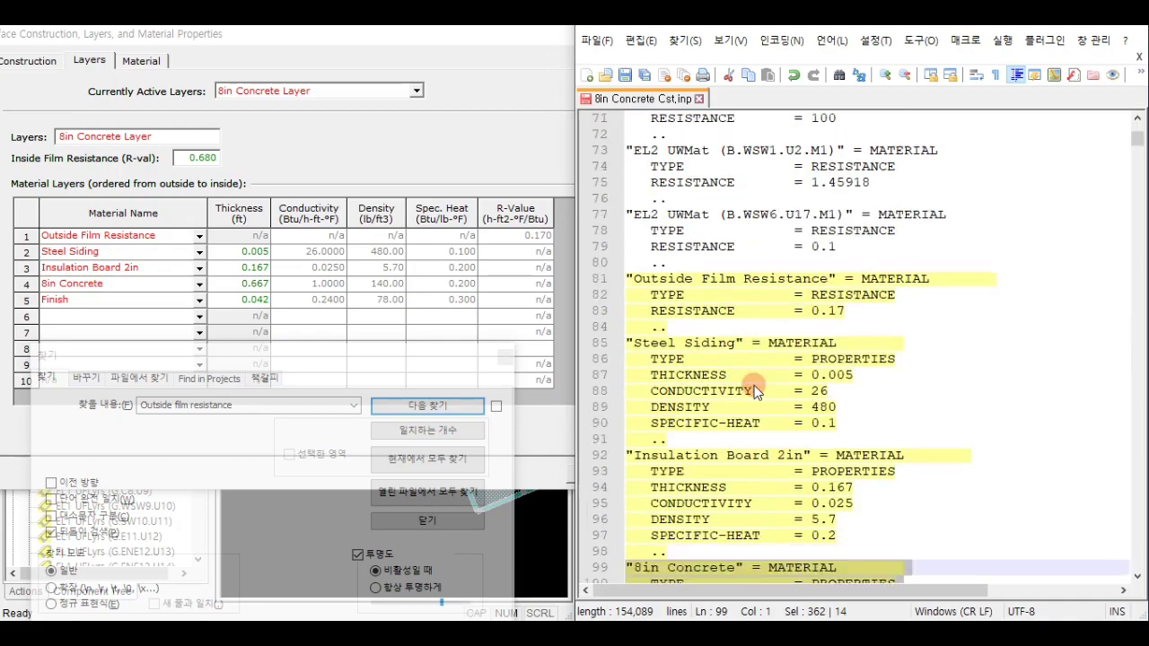
{"action": "scroll", "coordinate": [804, 273], "scroll_direction": "down", "scroll_amount": 6}
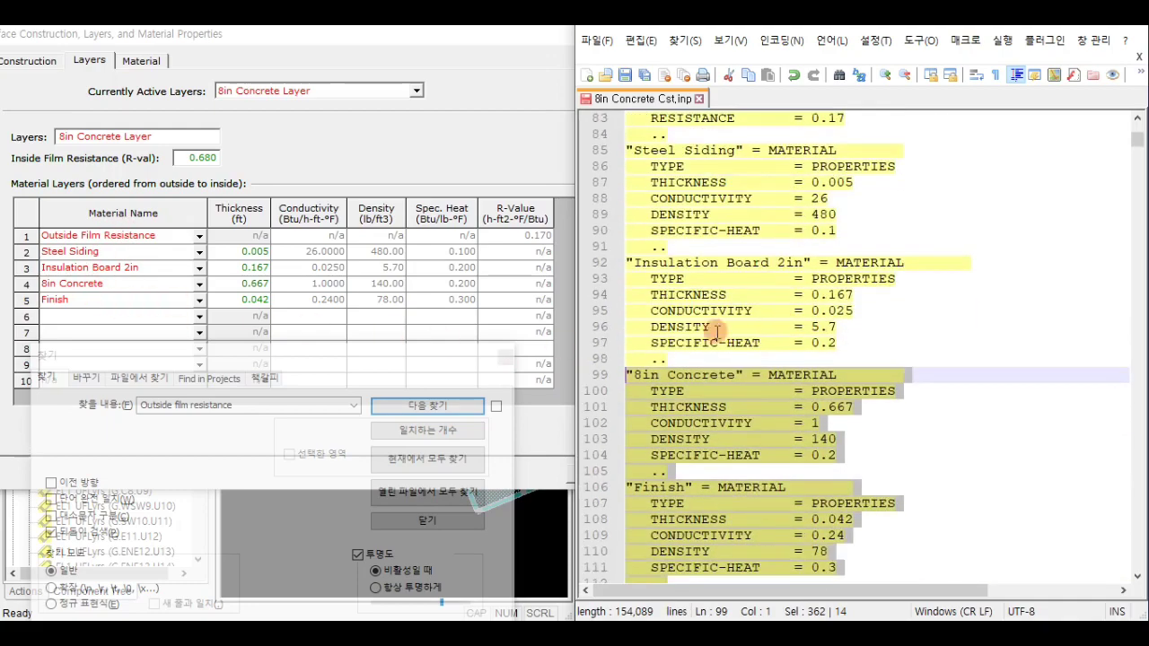
{"action": "scroll", "coordinate": [708, 461], "scroll_direction": "up", "scroll_amount": 16}
{"action": "scroll", "coordinate": [709, 460], "scroll_direction": "up", "scroll_amount": 14}
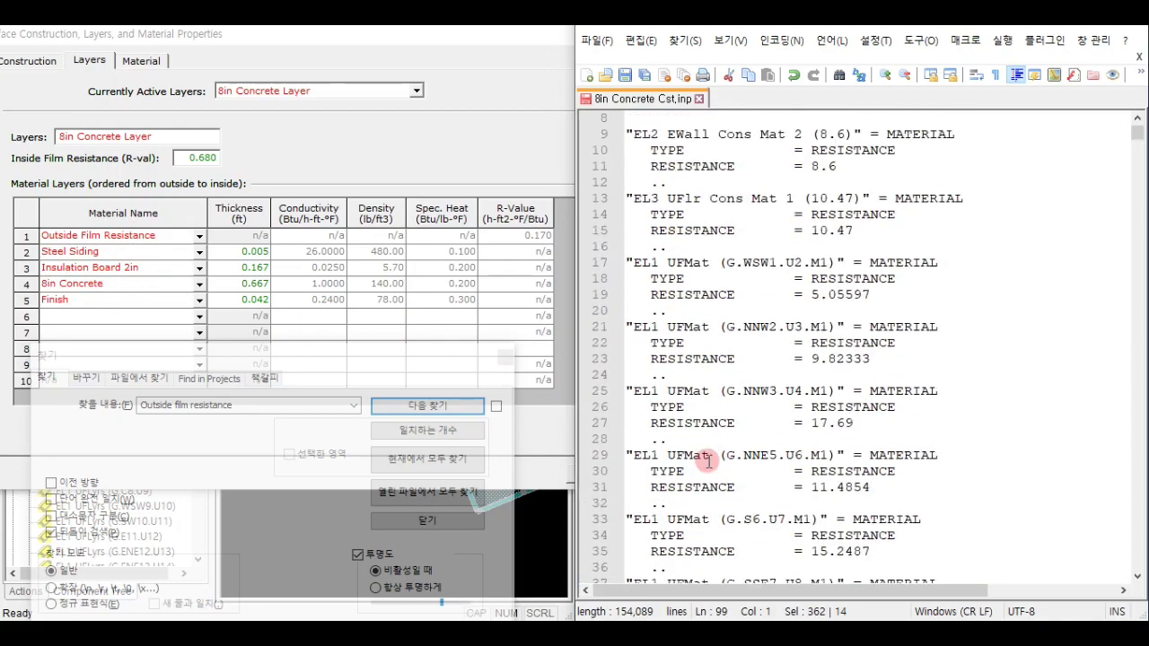
Step: Delete all MATERIAL definitions ahead of "Outside Film Resistance", from "EL2 EWall Cons Mat 2 (8.6)" through "EL2 UWMat (B.WSW6.U17.M1)"
{"action": "scroll", "coordinate": [625, 194], "scroll_direction": "down", "scroll_amount": 2}
{"action": "left_click_drag", "start_coordinate": [626, 157], "coordinate": [862, 311]}
{"action": "left_click_drag", "start_coordinate": [846, 262], "coordinate": [682, 279]}
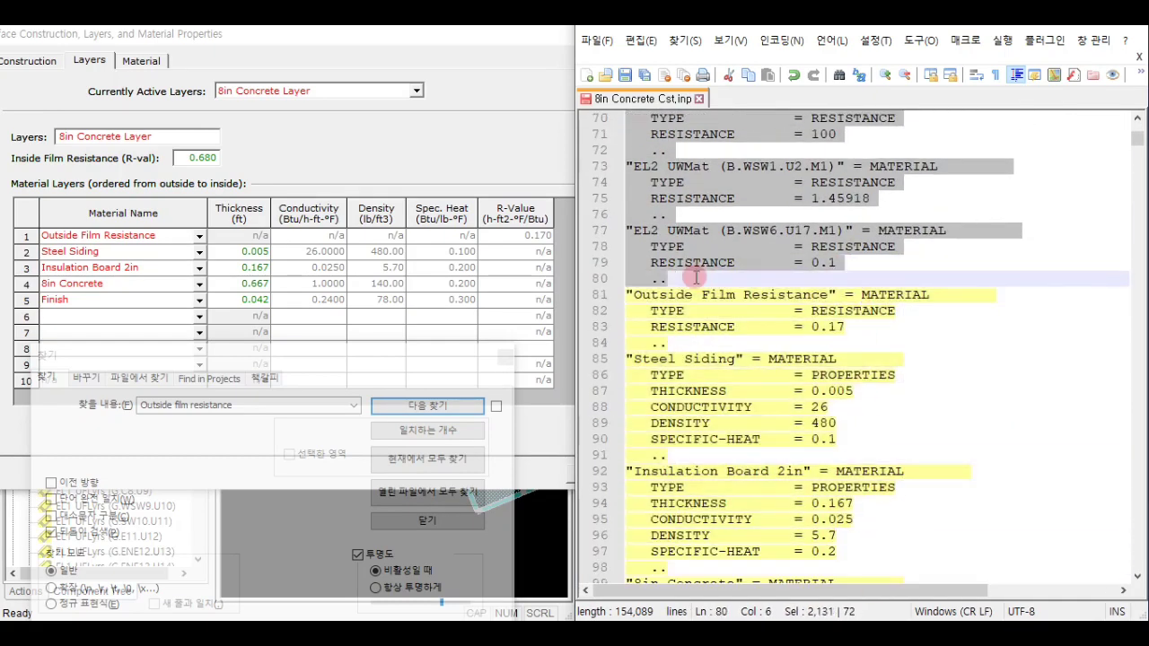
{"action": "scroll", "coordinate": [696, 297], "scroll_direction": "up", "scroll_amount": 20}
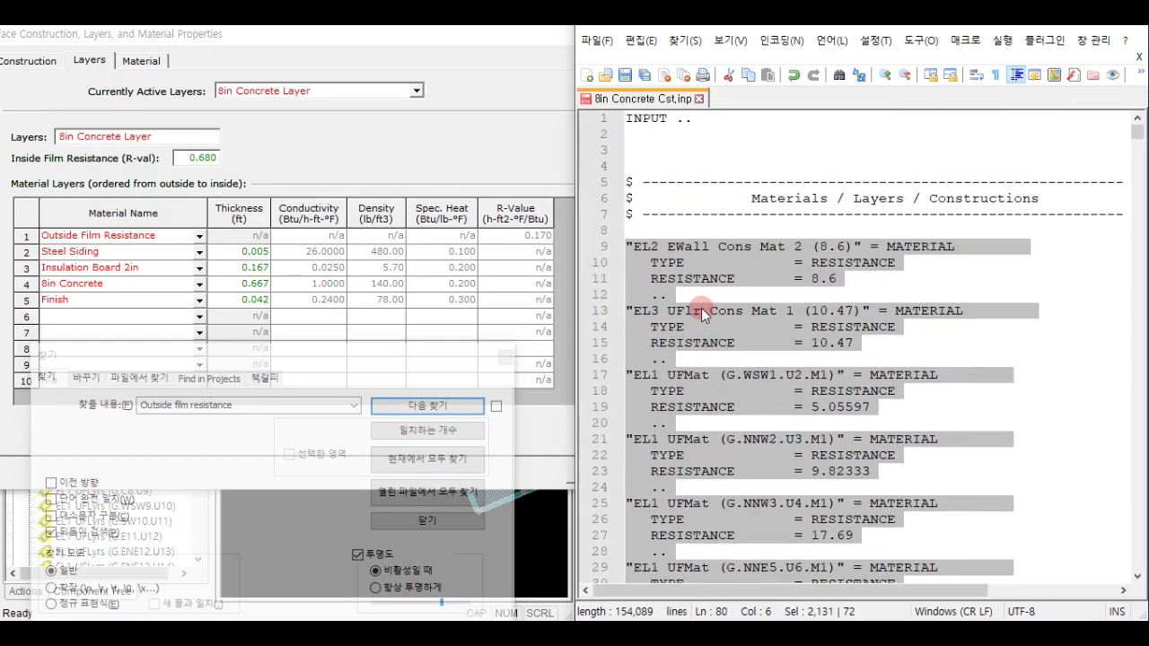
{"action": "key", "text": "Delete"}
{"action": "key", "text": "Delete"}
Step: Delete the unmarked MATERIAL definitions following "Finish", from "Built-up Roof 3/8in" through "Carpet & Rubber Pad"
{"action": "scroll", "coordinate": [701, 308], "scroll_direction": "down", "scroll_amount": 11}
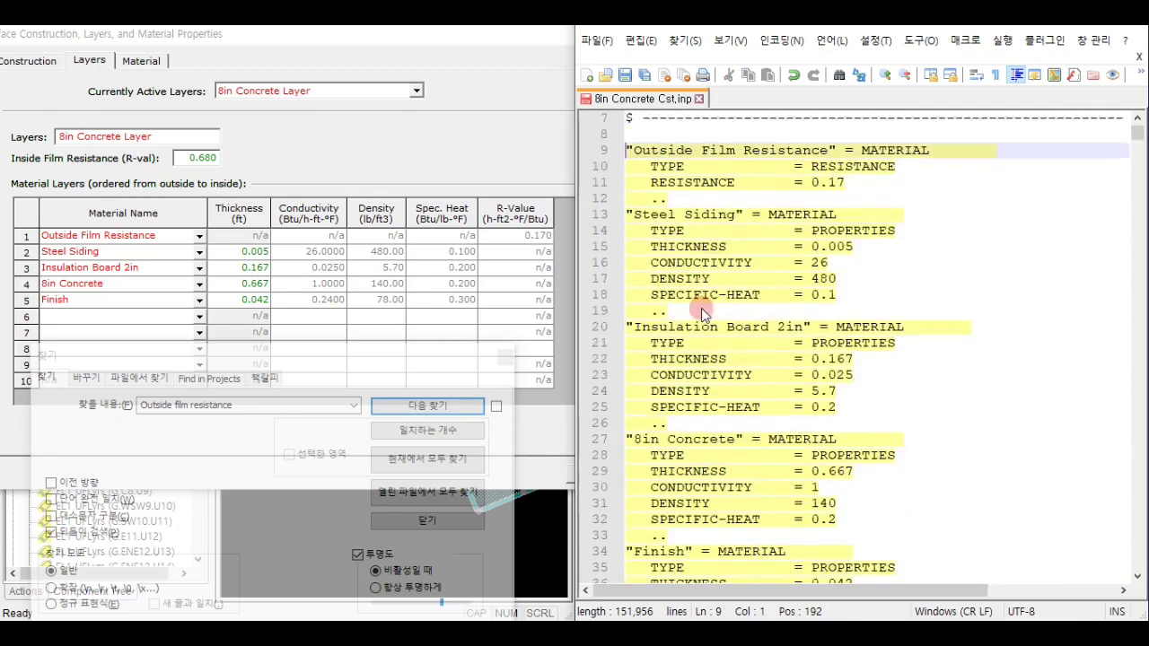
{"action": "left_click", "coordinate": [629, 230]}
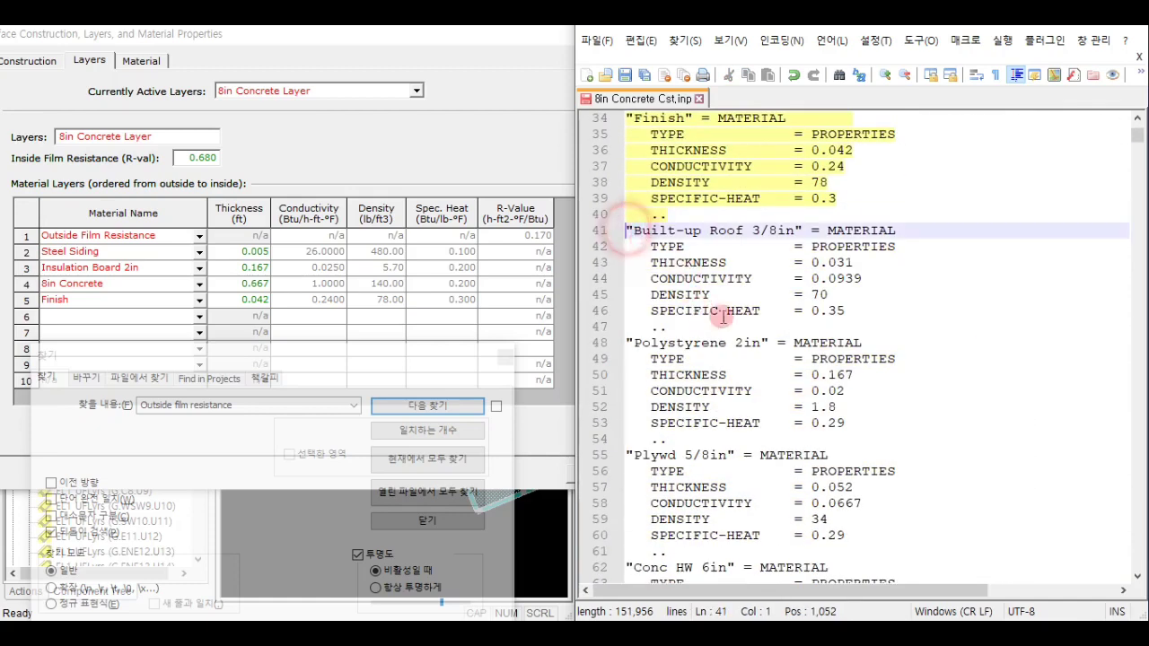
{"action": "scroll", "coordinate": [723, 315], "scroll_direction": "down", "scroll_amount": 6}
{"action": "scroll", "coordinate": [723, 310], "scroll_direction": "up", "scroll_amount": 4}
{"action": "scroll", "coordinate": [727, 300], "scroll_direction": "down", "scroll_amount": 14}
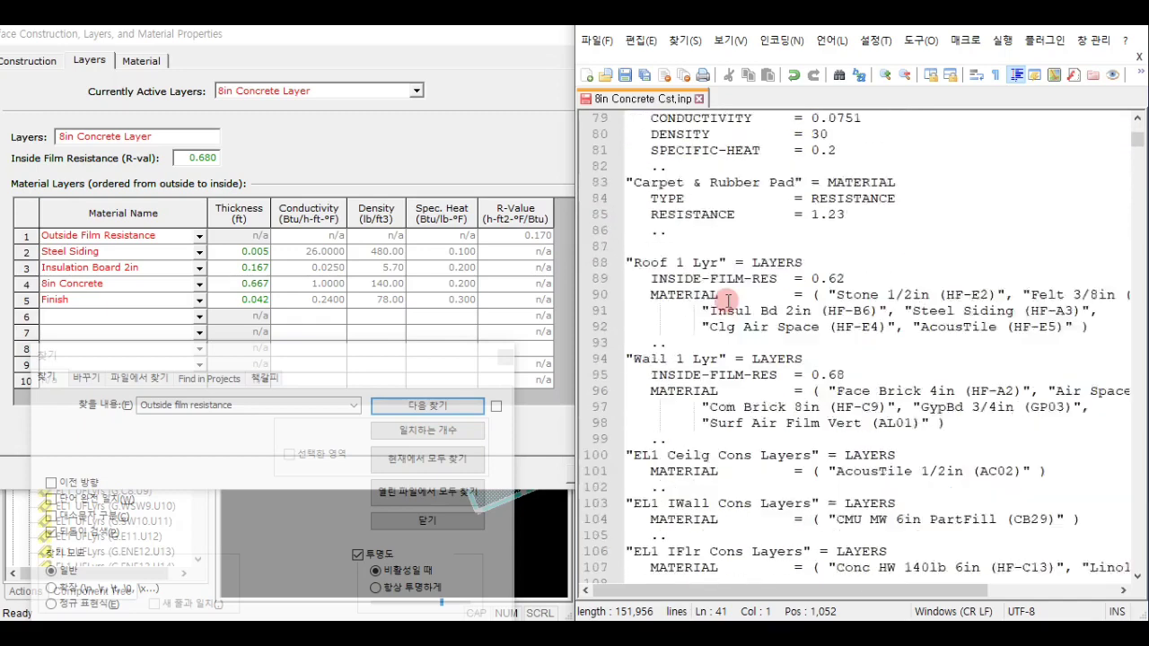
{"action": "scroll", "coordinate": [727, 300], "scroll_direction": "up", "scroll_amount": 1}
{"action": "left_click", "coordinate": [794, 246], "text": "shift"}
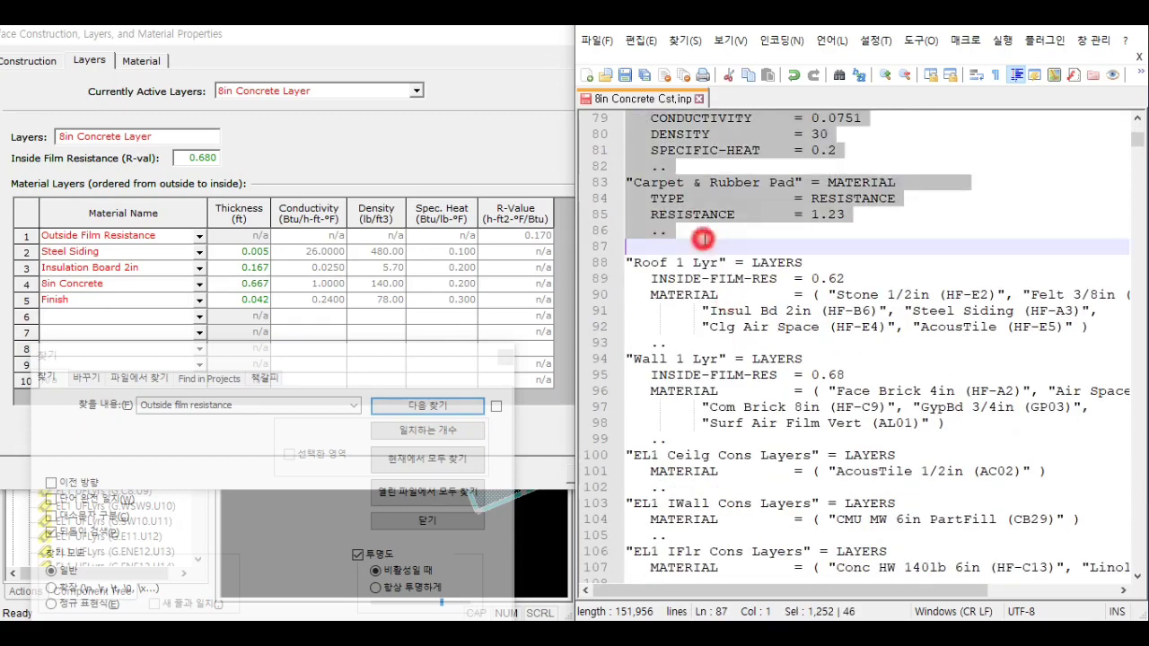
{"action": "scroll", "coordinate": [792, 323], "scroll_direction": "up", "scroll_amount": 3}
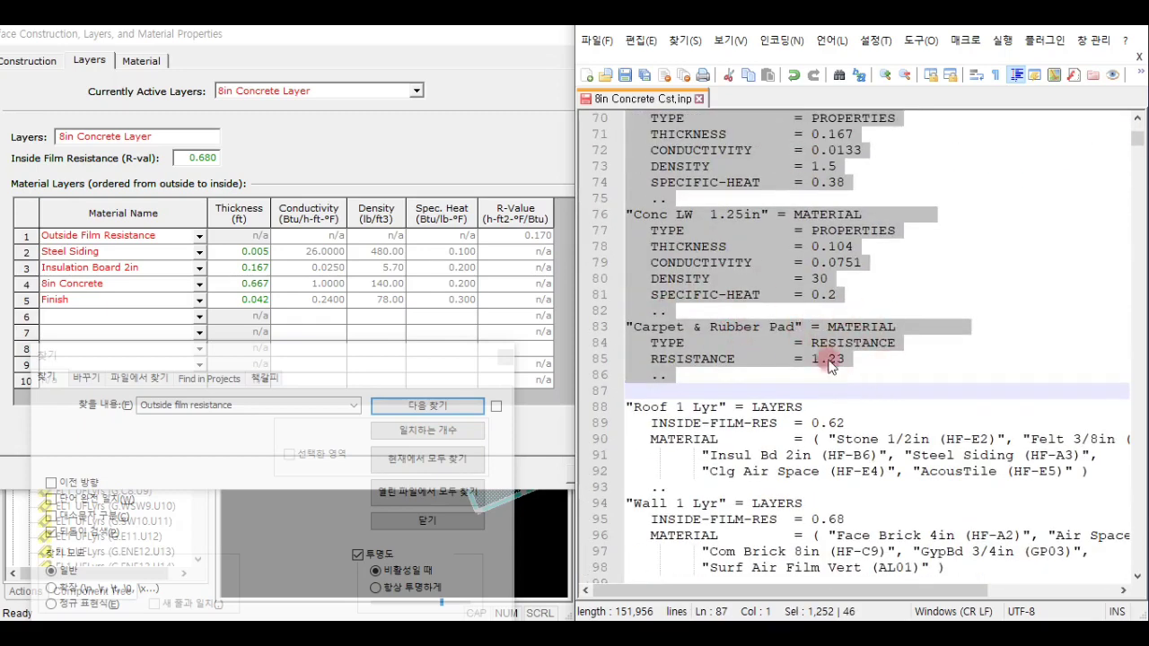
{"action": "key", "text": "Delete"}
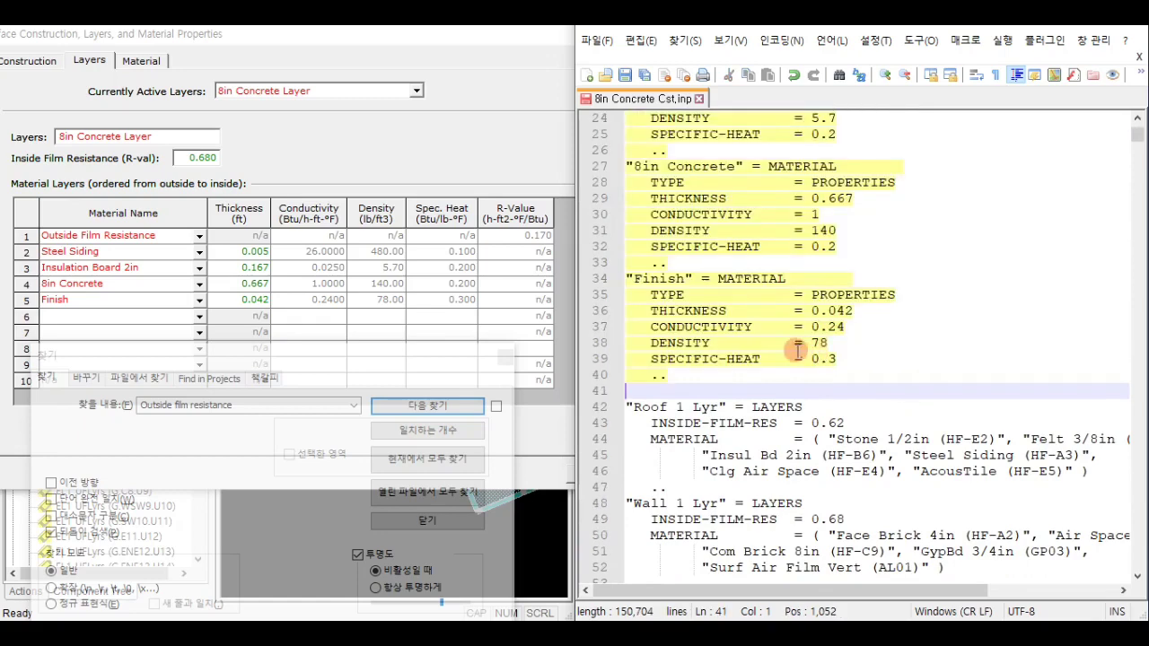
Step: Find the "8in Concrete Layer" LAYERS definition, mark it with the yellow third style, and check its material list
{"action": "left_click", "coordinate": [789, 423]}
{"action": "scroll", "coordinate": [790, 423], "scroll_direction": "down", "scroll_amount": 2}
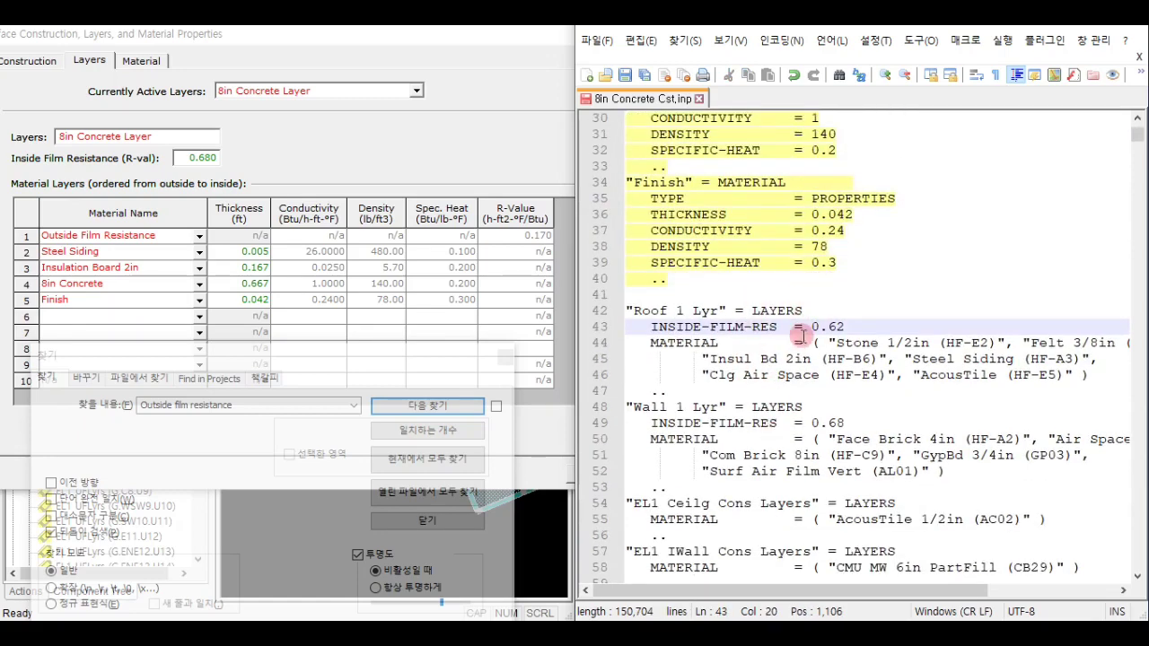
{"action": "scroll", "coordinate": [706, 348], "scroll_direction": "down", "scroll_amount": 4}
{"action": "scroll", "coordinate": [691, 337], "scroll_direction": "up", "scroll_amount": 3}
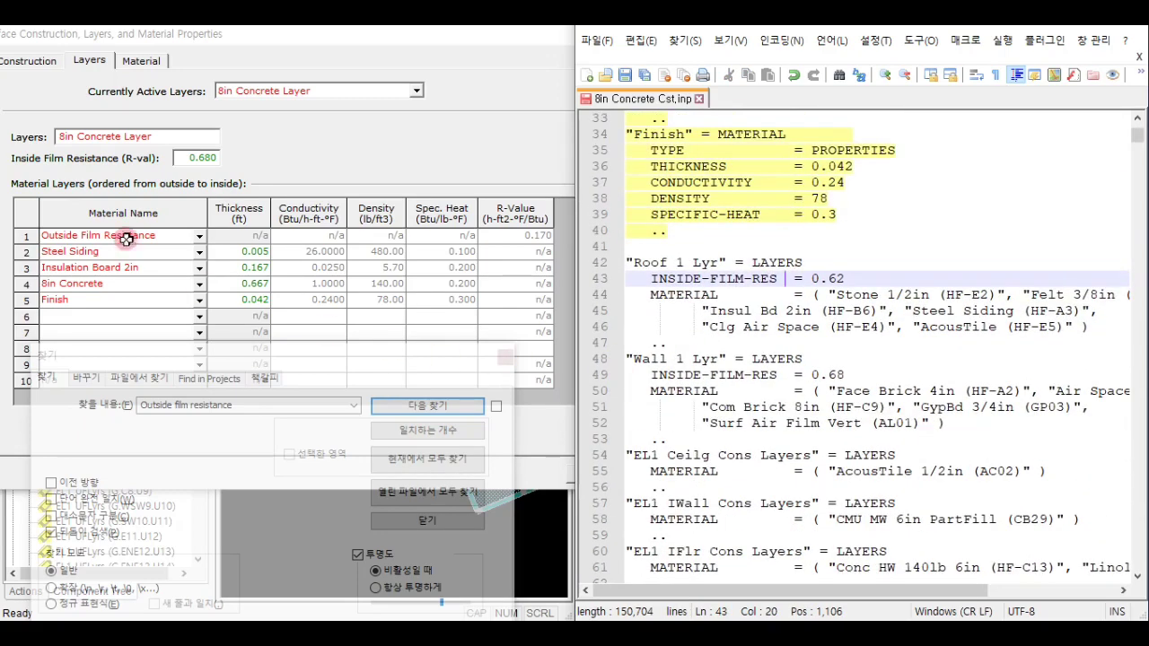
{"action": "scroll", "coordinate": [709, 377], "scroll_direction": "down", "scroll_amount": 6}
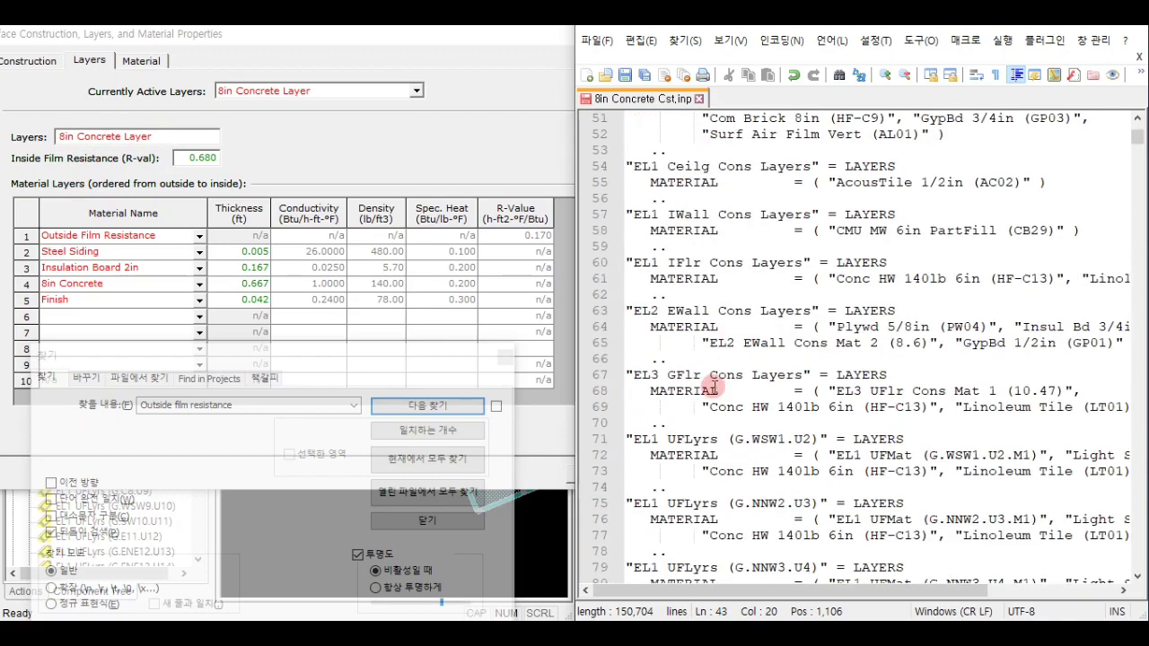
{"action": "scroll", "coordinate": [724, 336], "scroll_direction": "down", "scroll_amount": 20}
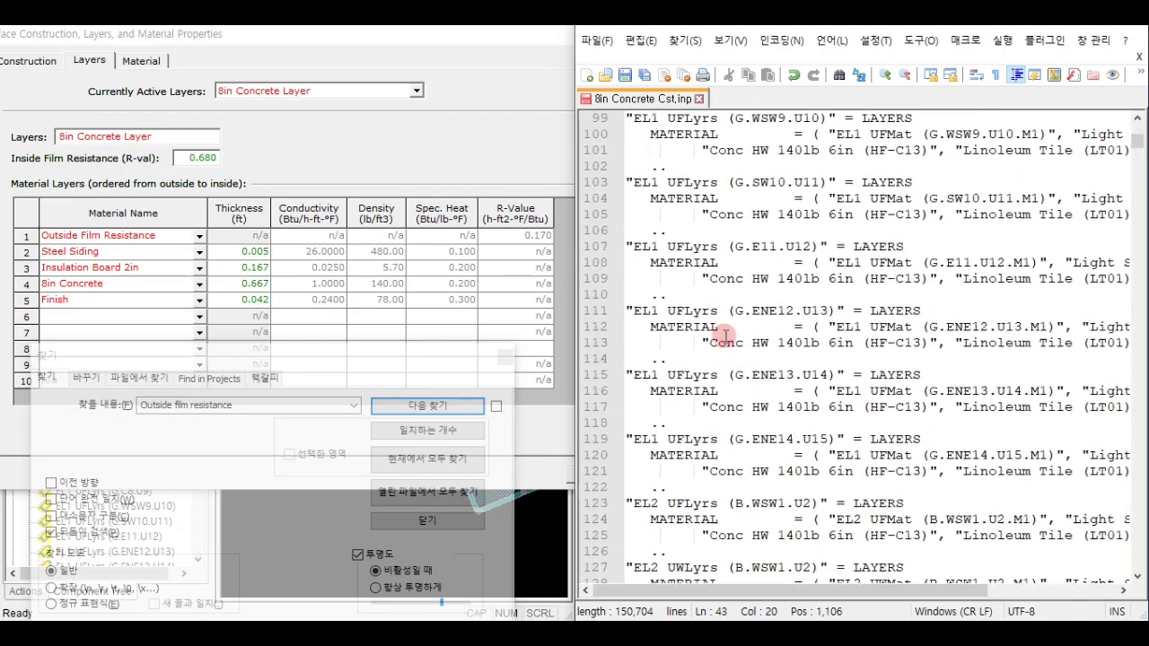
{"action": "scroll", "coordinate": [725, 336], "scroll_direction": "down", "scroll_amount": 3}
{"action": "scroll", "coordinate": [726, 335], "scroll_direction": "up", "scroll_amount": 1}
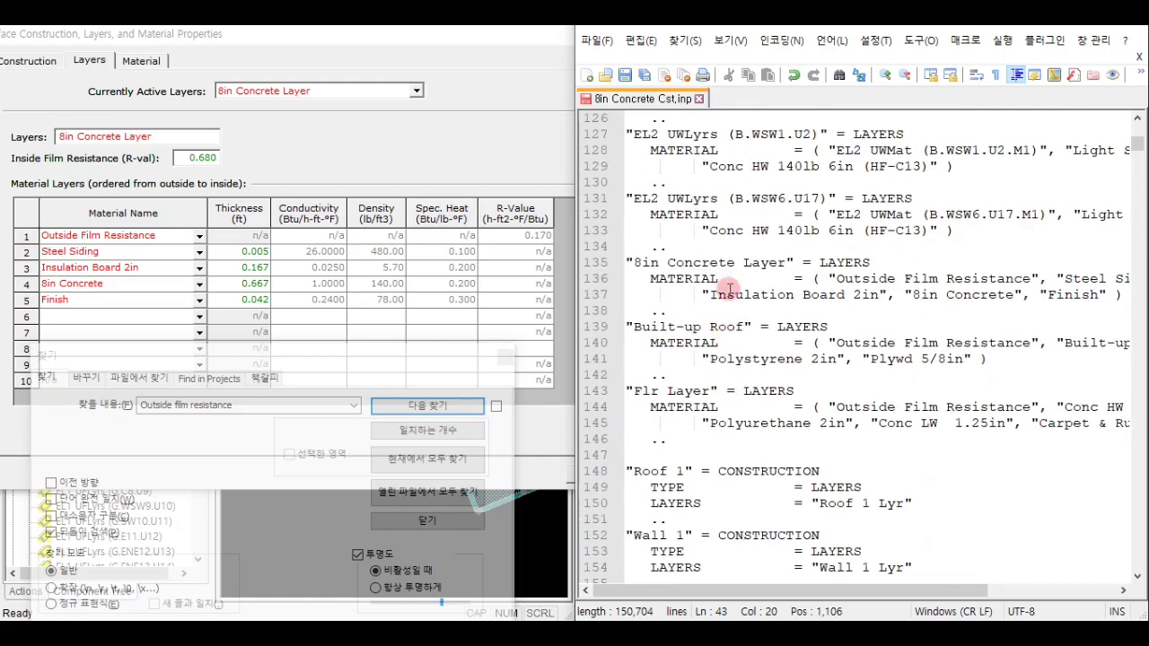
{"action": "left_click_drag", "start_coordinate": [626, 262], "coordinate": [714, 310]}
{"action": "right_click", "coordinate": [727, 299]}
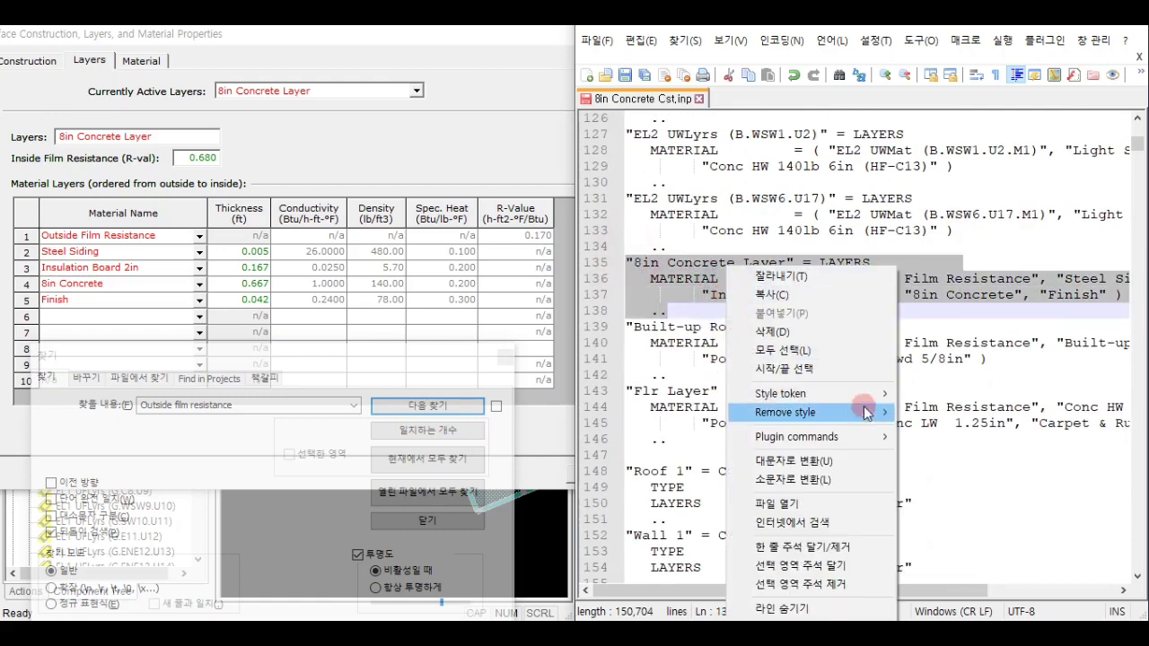
{"action": "mouse_move", "coordinate": [880, 393]}
{"action": "left_click", "coordinate": [938, 430]}
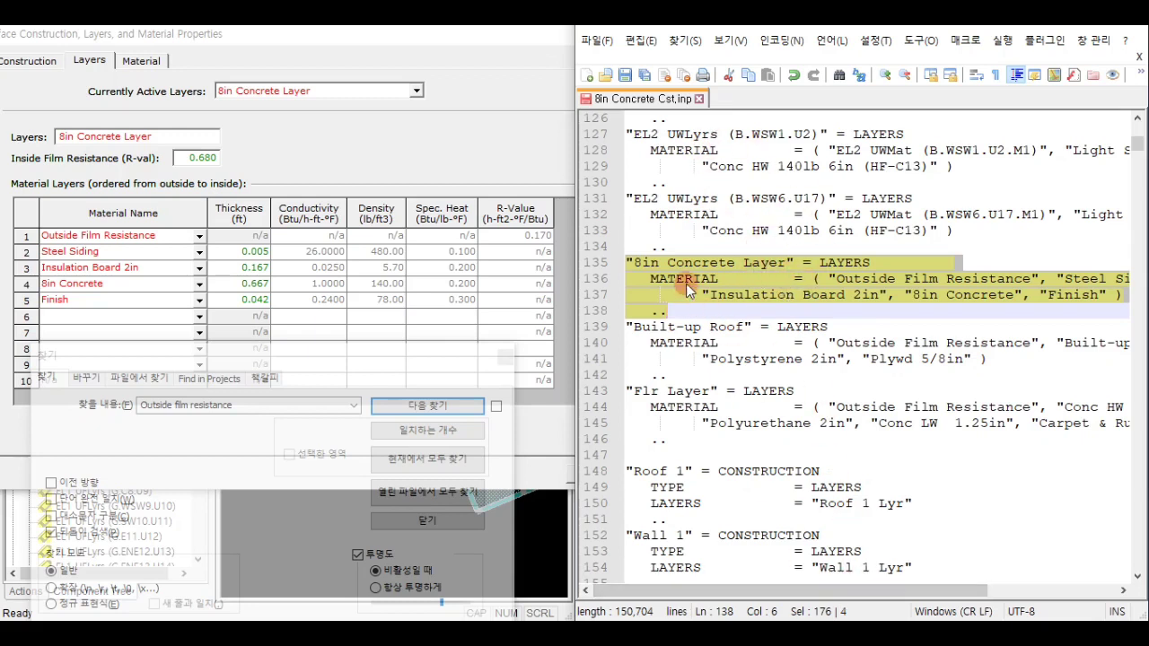
{"action": "left_click_drag", "start_coordinate": [874, 592], "coordinate": [919, 589]}
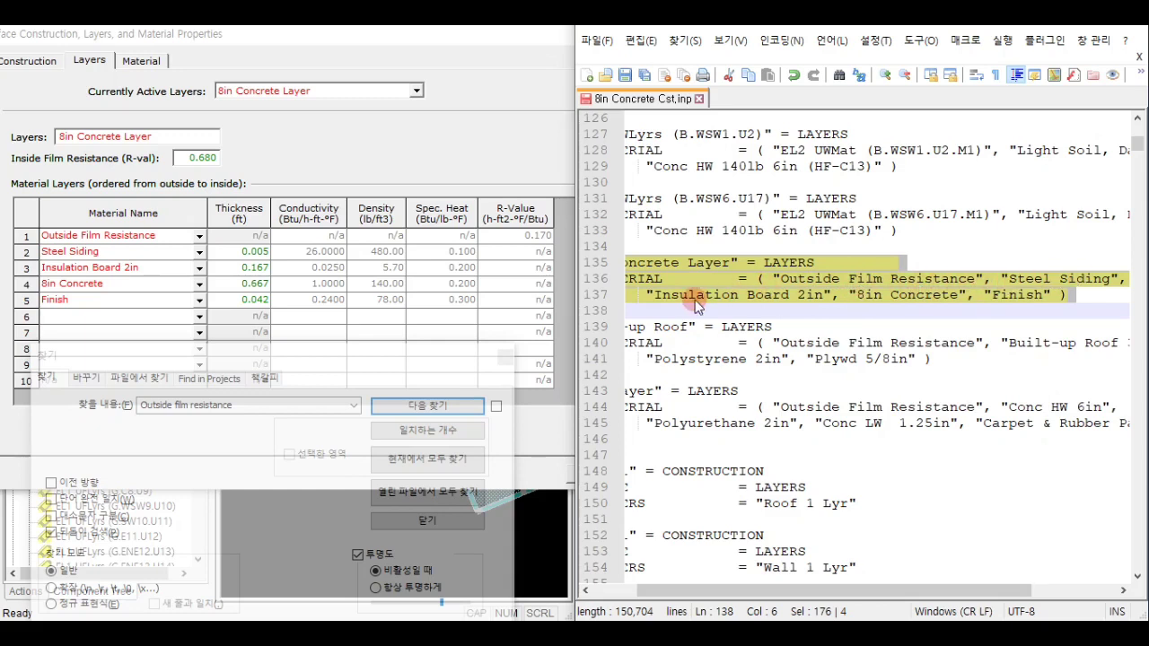
{"action": "scroll", "coordinate": [793, 318], "scroll_direction": "left", "scroll_amount": 2}
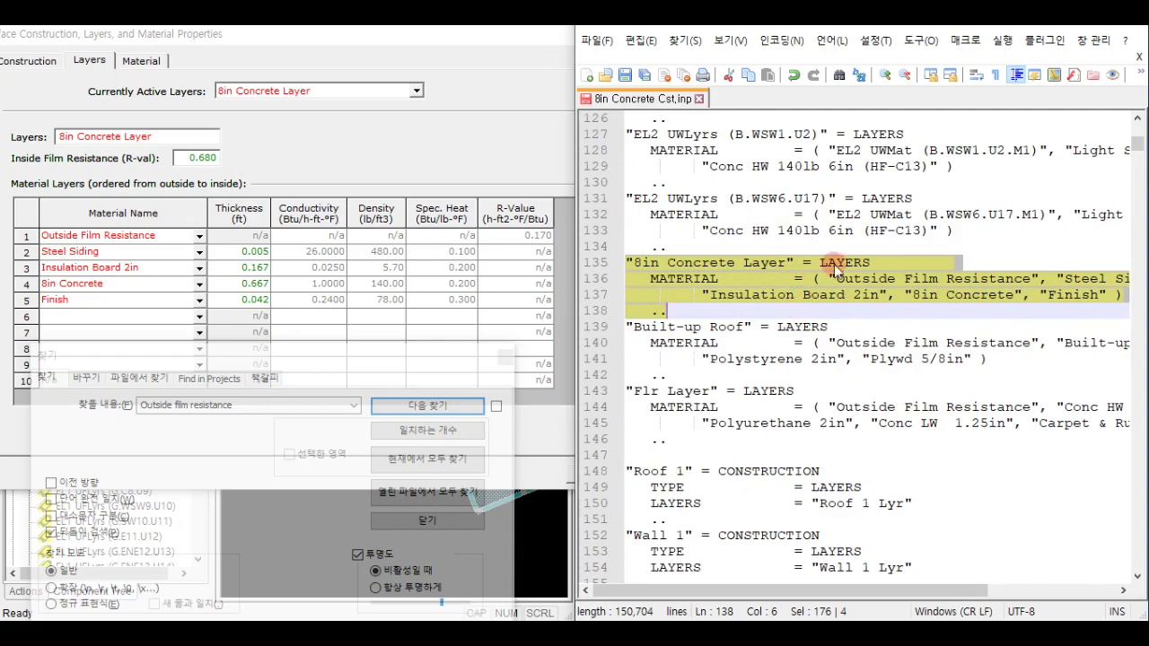
Step: Delete all LAYERS definitions ahead of "8in Concrete Layer", from "Roof 1 Lyr" through "EL2 UWLyrs (B.WSW6.U17)"
{"action": "left_click", "coordinate": [769, 295]}
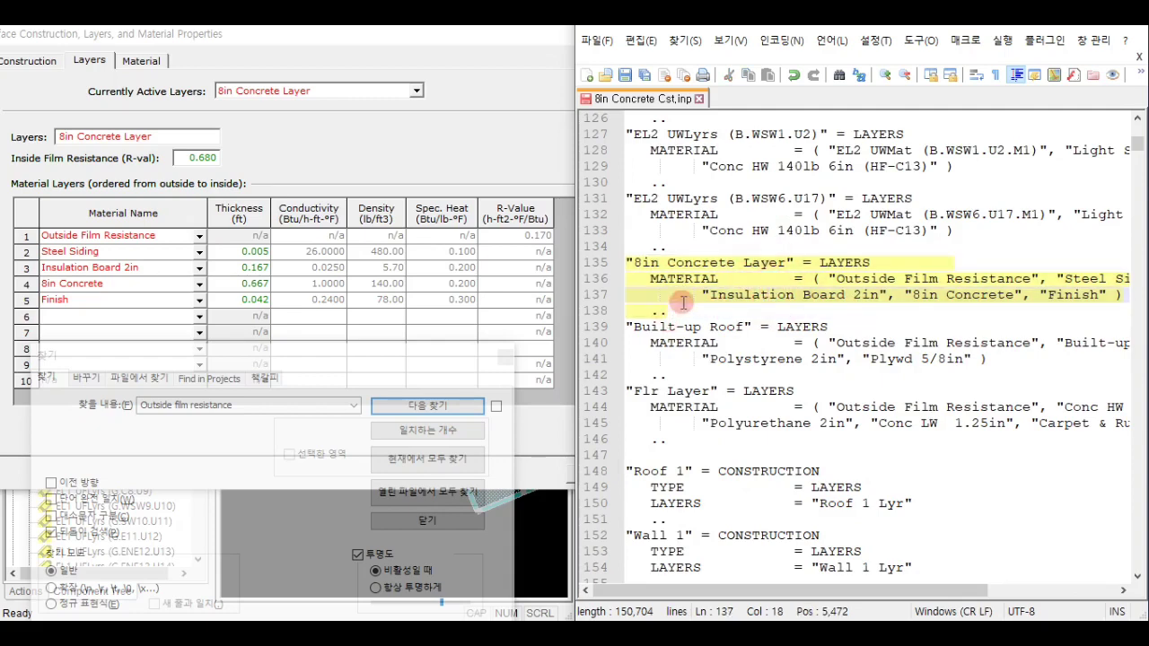
{"action": "scroll", "coordinate": [757, 262], "scroll_direction": "up", "scroll_amount": 4}
{"action": "left_click", "coordinate": [664, 439]}
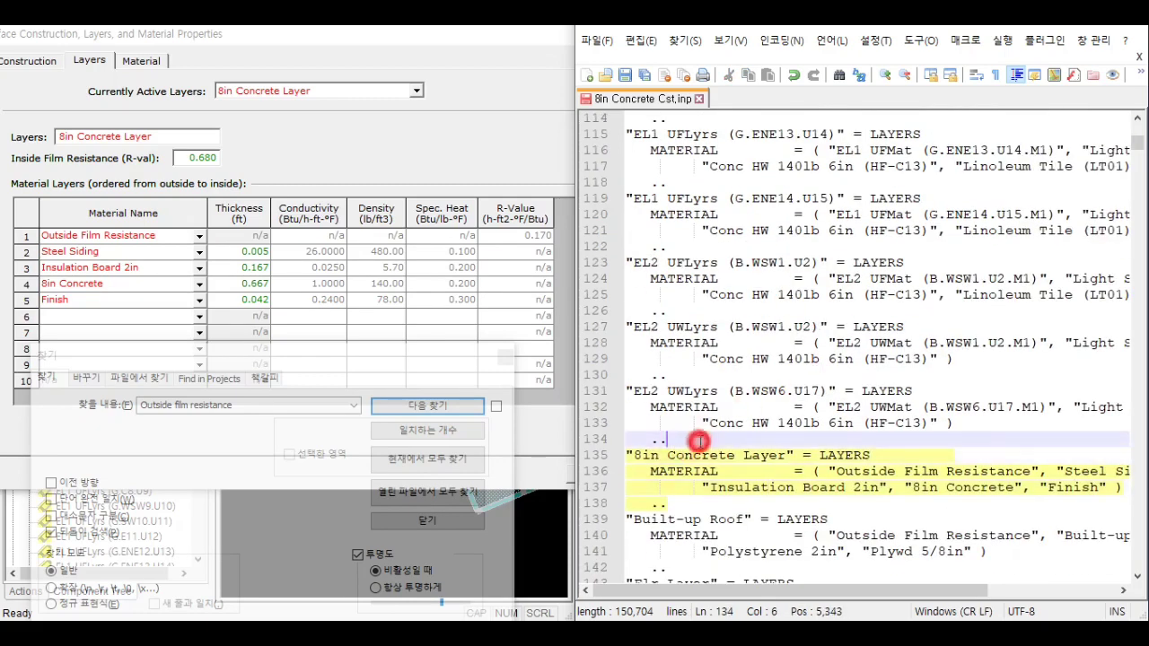
{"action": "scroll", "coordinate": [718, 395], "scroll_direction": "up", "scroll_amount": 20}
{"action": "scroll", "coordinate": [723, 372], "scroll_direction": "up", "scroll_amount": 11}
{"action": "scroll", "coordinate": [664, 369], "scroll_direction": "down", "scroll_amount": 2}
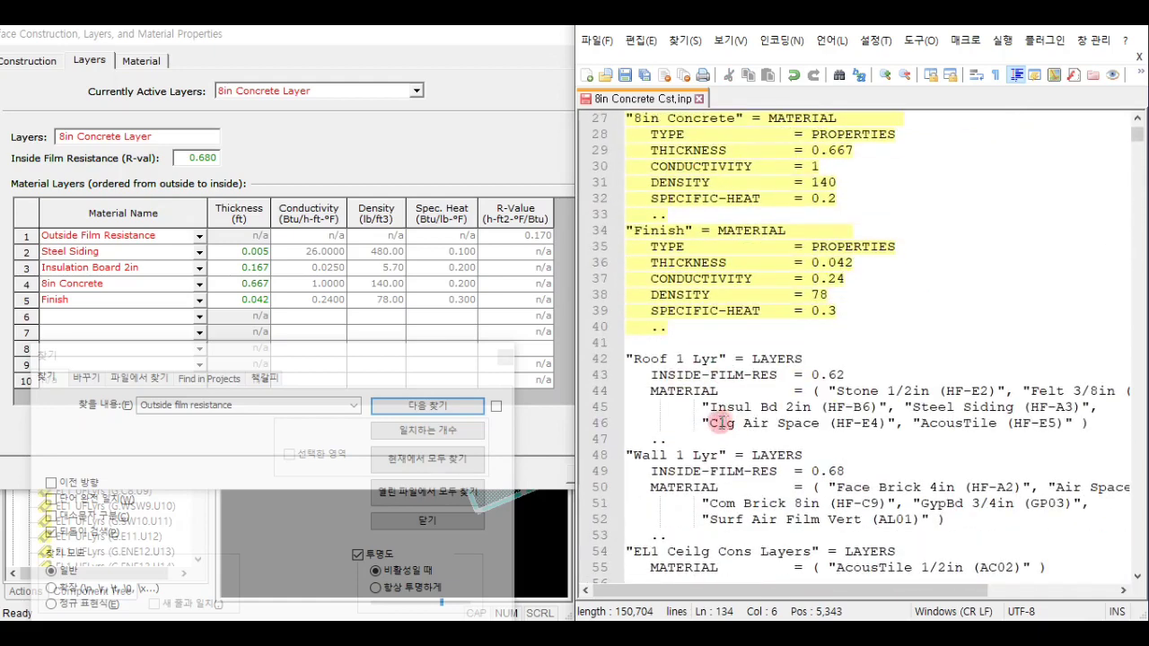
{"action": "left_click", "coordinate": [631, 356], "text": "shift"}
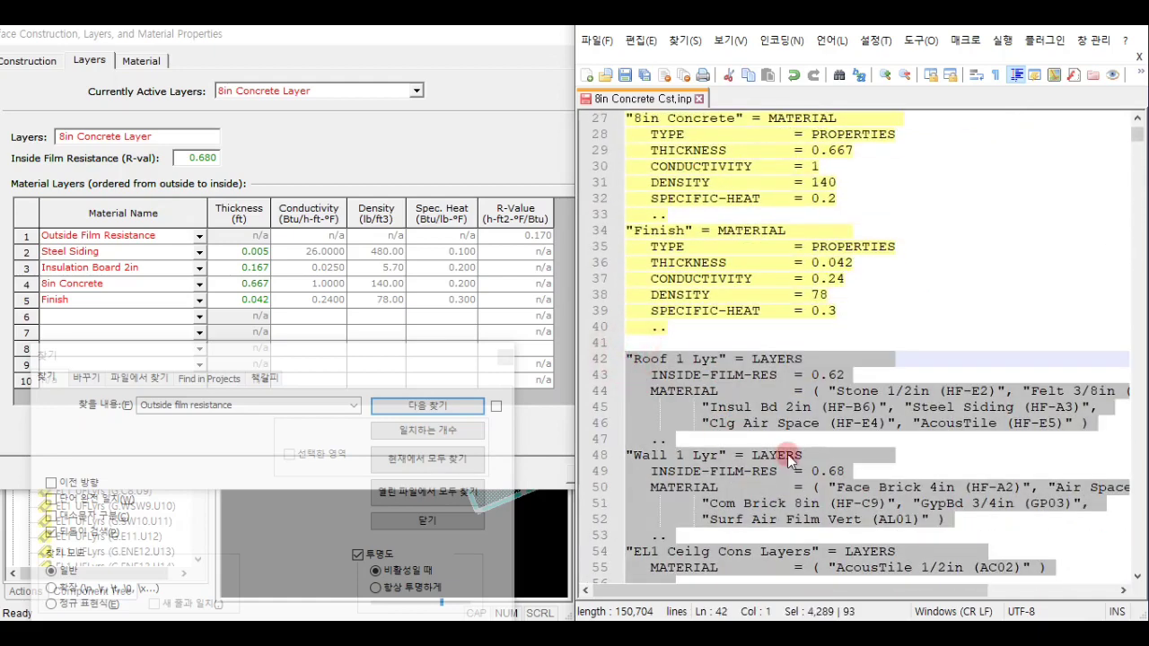
{"action": "key", "text": "ctrl+v"}
Step: Delete the "Built-up Roof" and "Flr Layer" LAYERS definitions following "8in Concrete Layer"
{"action": "scroll", "coordinate": [789, 453], "scroll_direction": "down", "scroll_amount": 5}
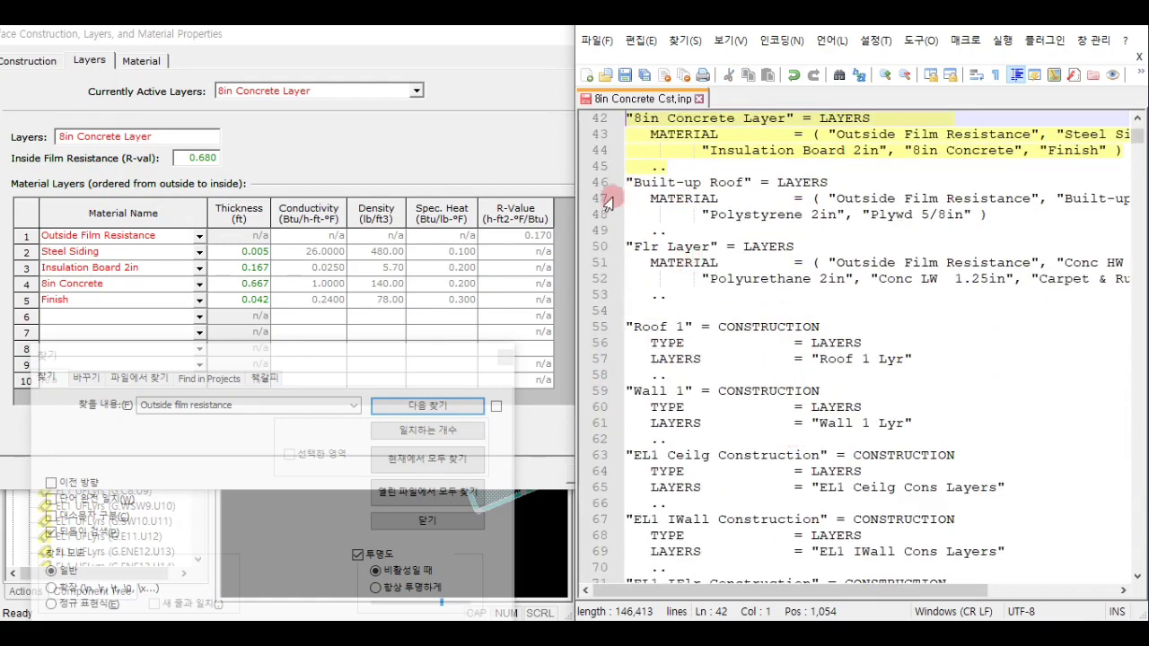
{"action": "left_click_drag", "start_coordinate": [628, 182], "coordinate": [787, 302]}
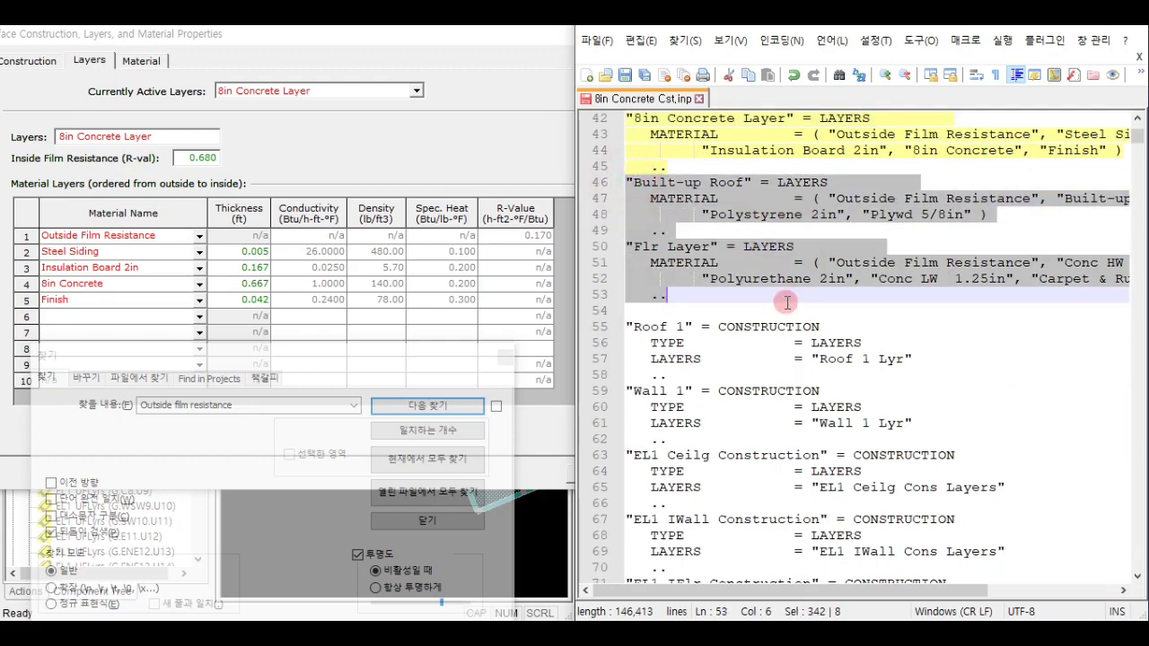
{"action": "key", "text": "Delete"}
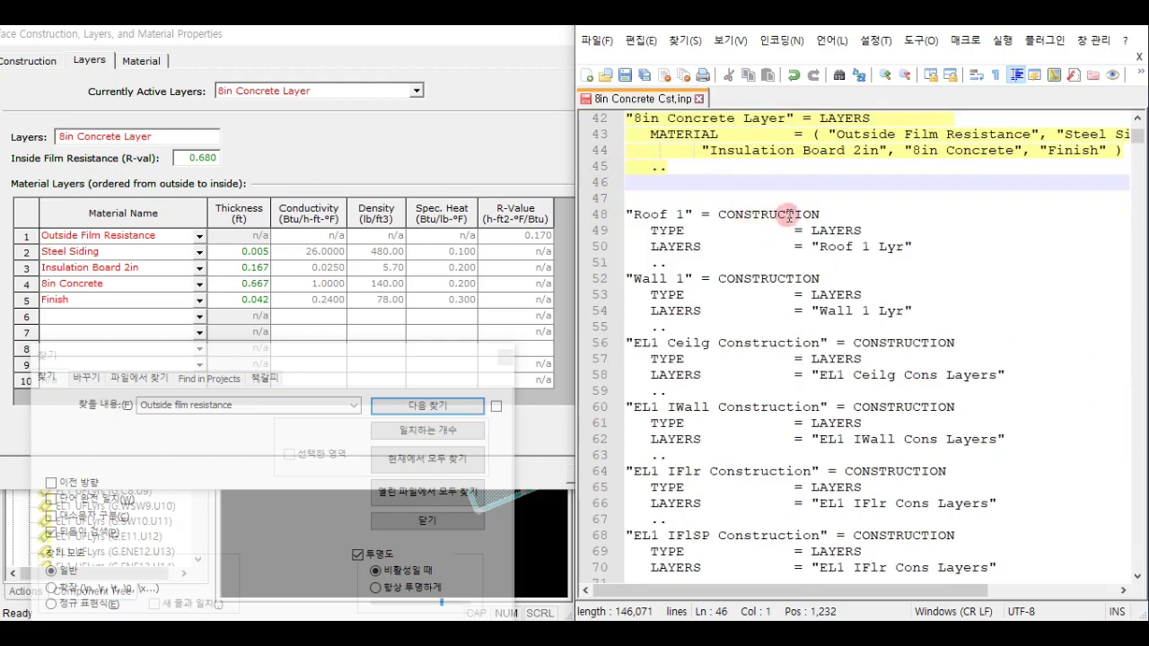
Step: Find the "8in Concrete Cst" CONSTRUCTION definition, check its name in the construction properties dialog, and mark it with the yellow third style
{"action": "scroll", "coordinate": [734, 254], "scroll_direction": "down", "scroll_amount": 12}
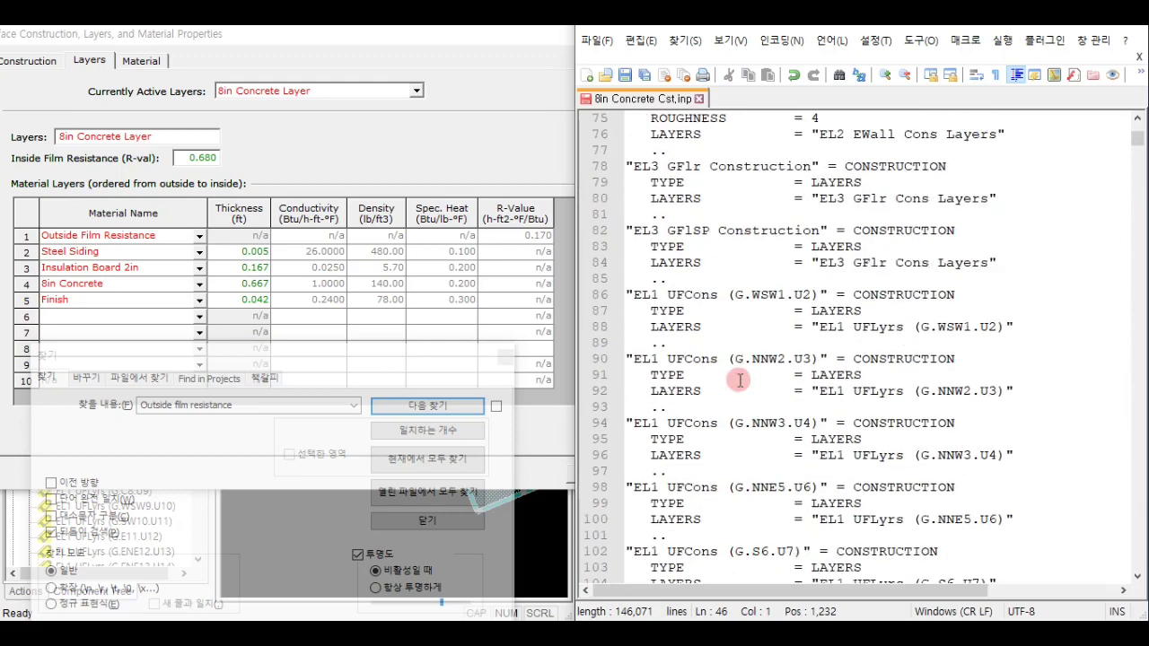
{"action": "scroll", "coordinate": [738, 380], "scroll_direction": "down", "scroll_amount": 18}
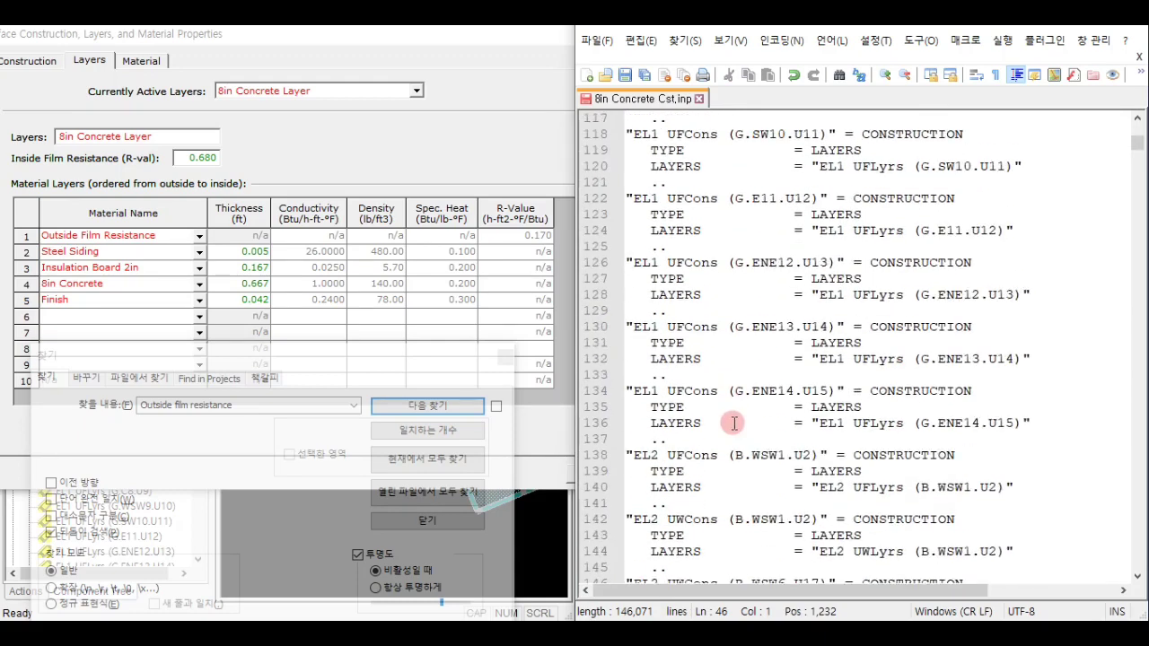
{"action": "left_click", "coordinate": [35, 60]}
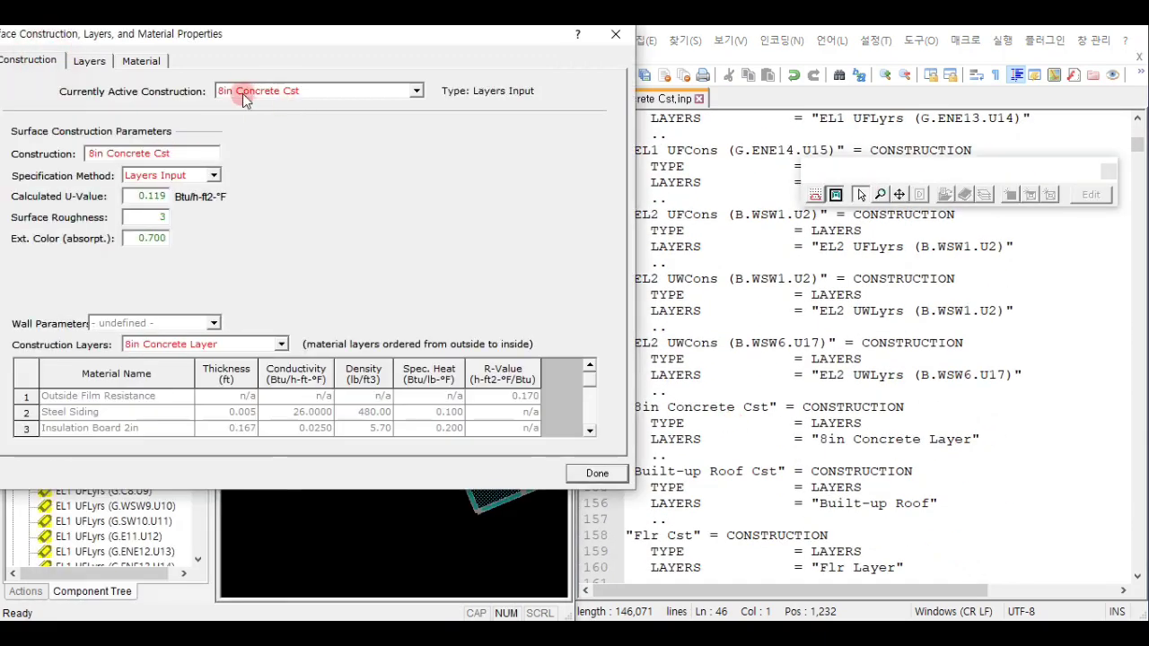
{"action": "left_click", "coordinate": [785, 423]}
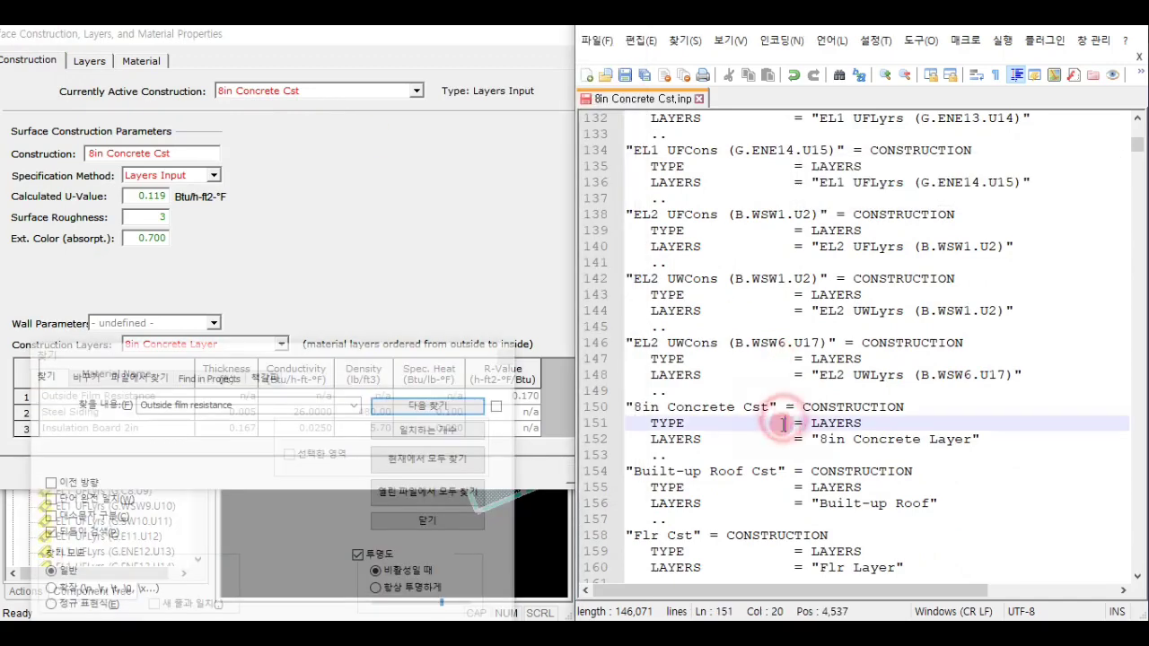
{"action": "left_click_drag", "start_coordinate": [688, 456], "coordinate": [619, 414]}
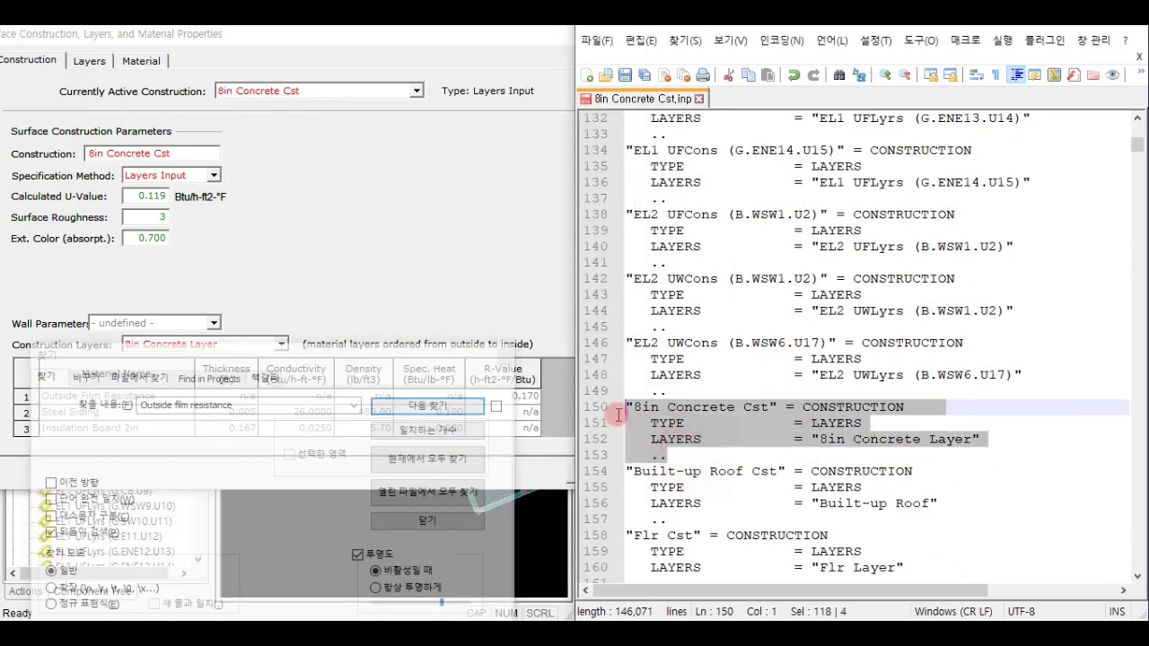
{"action": "right_click", "coordinate": [662, 415]}
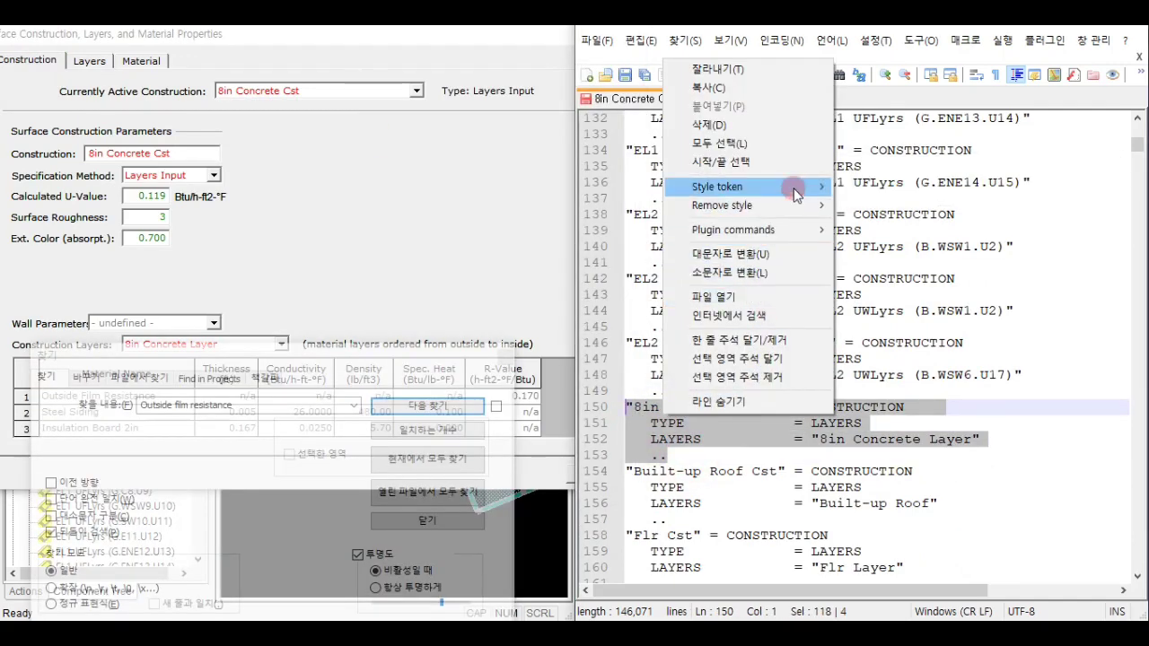
{"action": "mouse_move", "coordinate": [800, 187]}
{"action": "left_click", "coordinate": [862, 206]}
{"action": "left_click", "coordinate": [696, 374]}
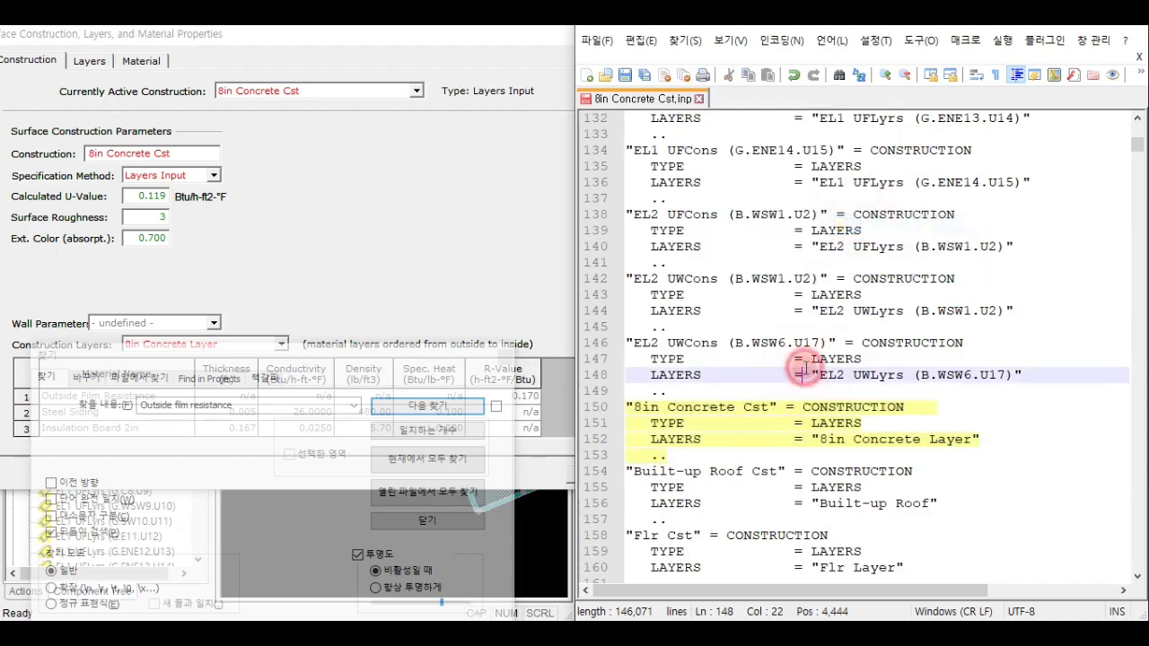
Step: Delete all CONSTRUCTION definitions ahead of "8in Concrete Cst", from "Roof 1" through "EL2 UWCons (B.WSW6.U17)"
{"action": "left_click", "coordinate": [694, 405]}
{"action": "left_click_drag", "start_coordinate": [669, 402], "coordinate": [619, 311]}
{"action": "key", "text": "Delete"}
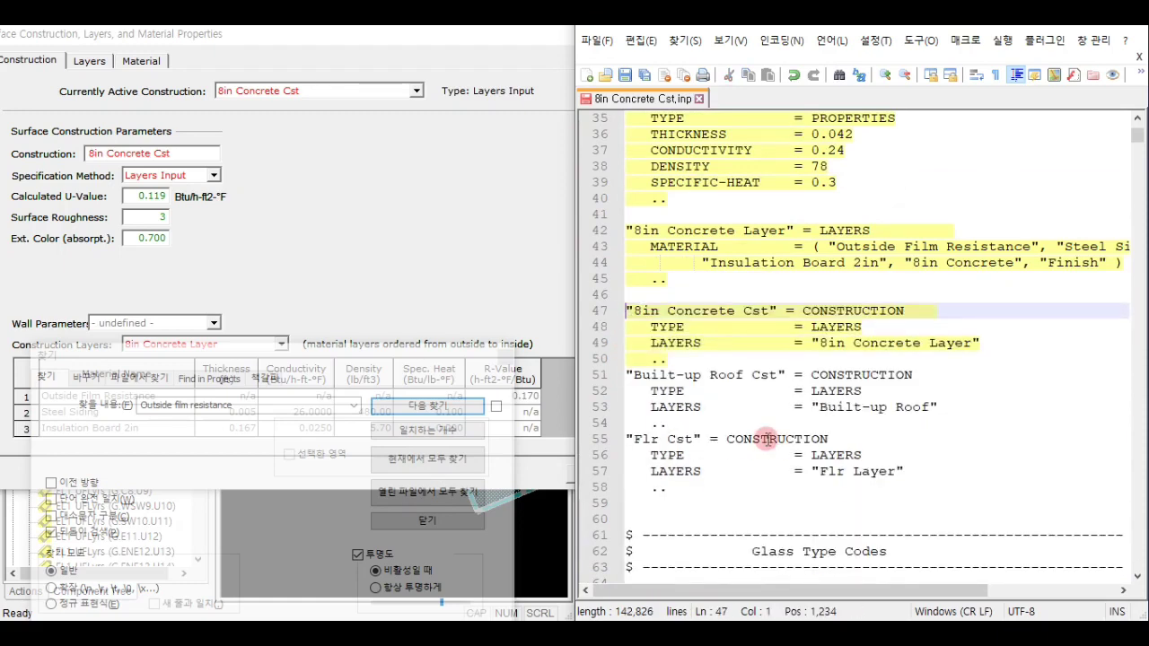
Step: Delete the "Built-up Roof Cst" and "Flr Cst" CONSTRUCTION definitions and the surplus blank lines before the Glass Type Codes header
{"action": "scroll", "coordinate": [723, 395], "scroll_direction": "down", "scroll_amount": 3}
{"action": "left_click_drag", "start_coordinate": [668, 344], "coordinate": [606, 232]}
{"action": "key", "text": "Delete"}
{"action": "key", "text": "Delete"}
{"action": "key", "text": "Delete"}
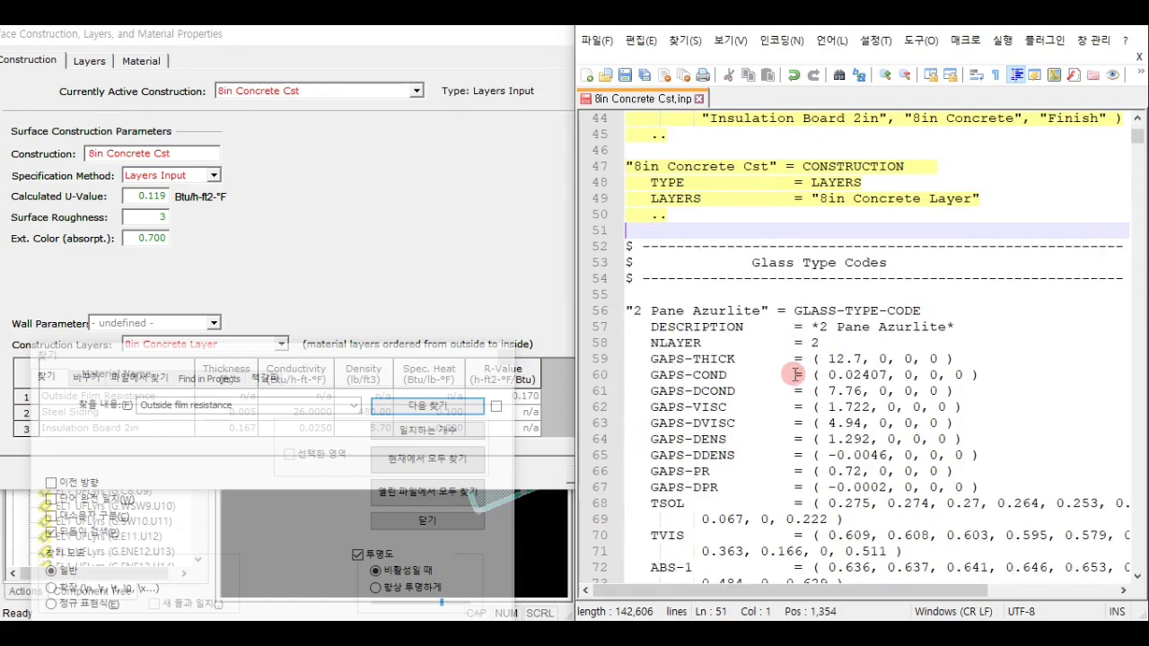
Step: Delete everything from the Glass Type Codes header through the "Hourly Report" definition, keeping THE END section
{"action": "scroll", "coordinate": [746, 211], "scroll_direction": "down", "scroll_amount": 6}
{"action": "scroll", "coordinate": [773, 278], "scroll_direction": "up", "scroll_amount": 5}
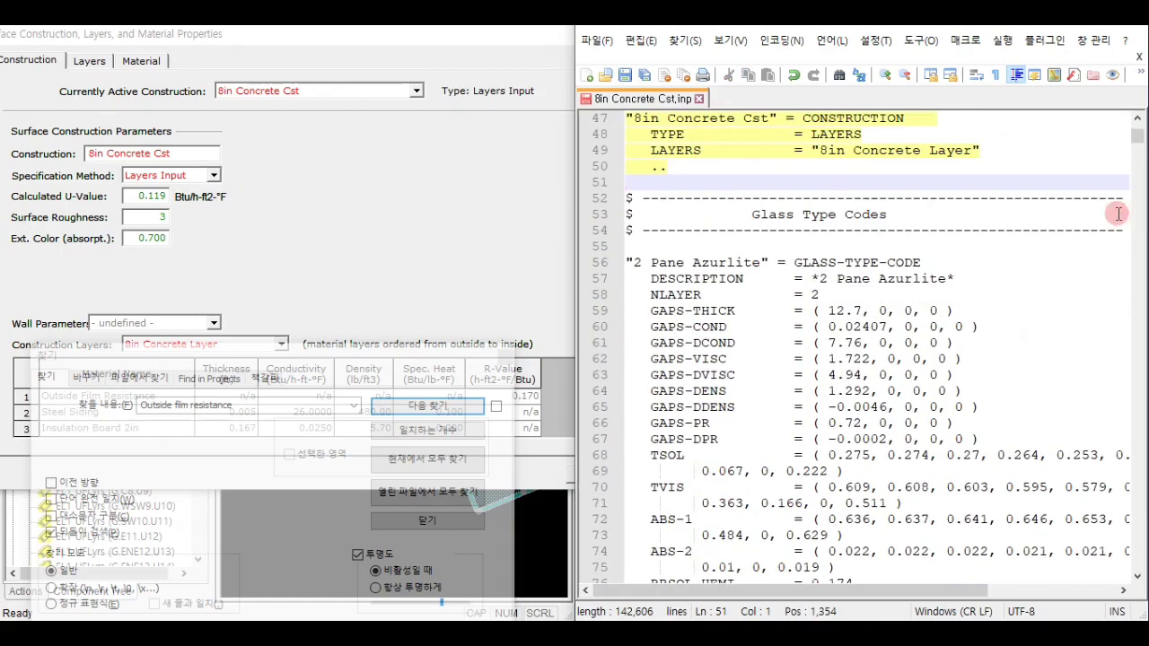
{"action": "left_click", "coordinate": [1092, 15]}
{"action": "scroll", "coordinate": [343, 298], "scroll_direction": "down", "scroll_amount": 7}
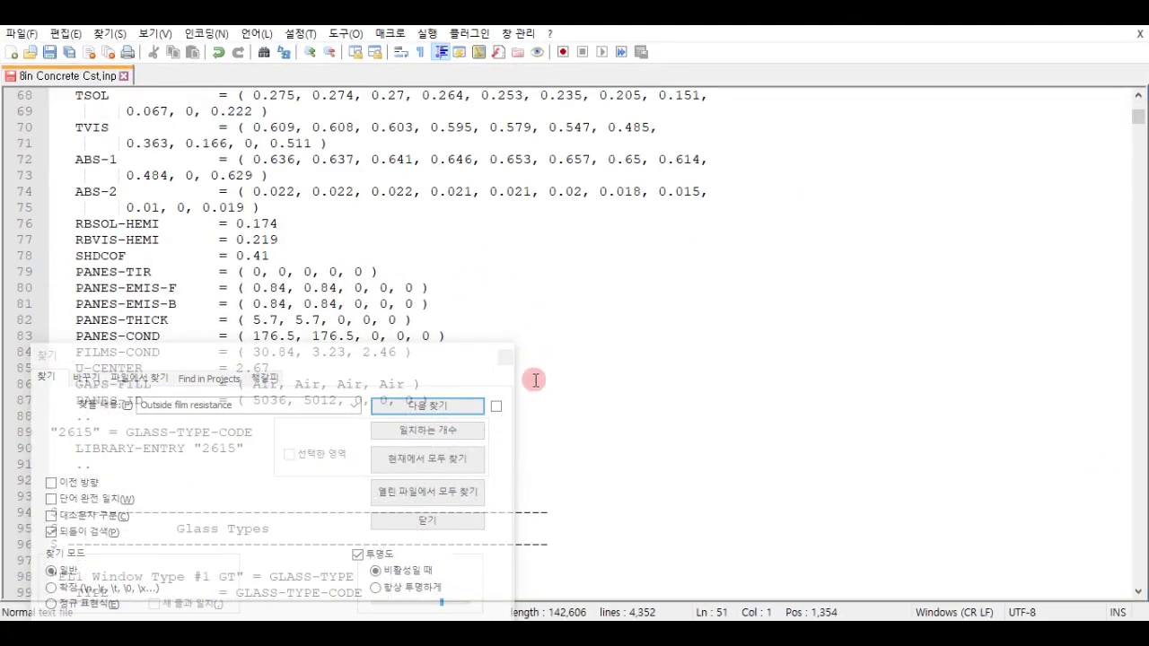
{"action": "left_click", "coordinate": [510, 362]}
{"action": "scroll", "coordinate": [342, 337], "scroll_direction": "up", "scroll_amount": 6}
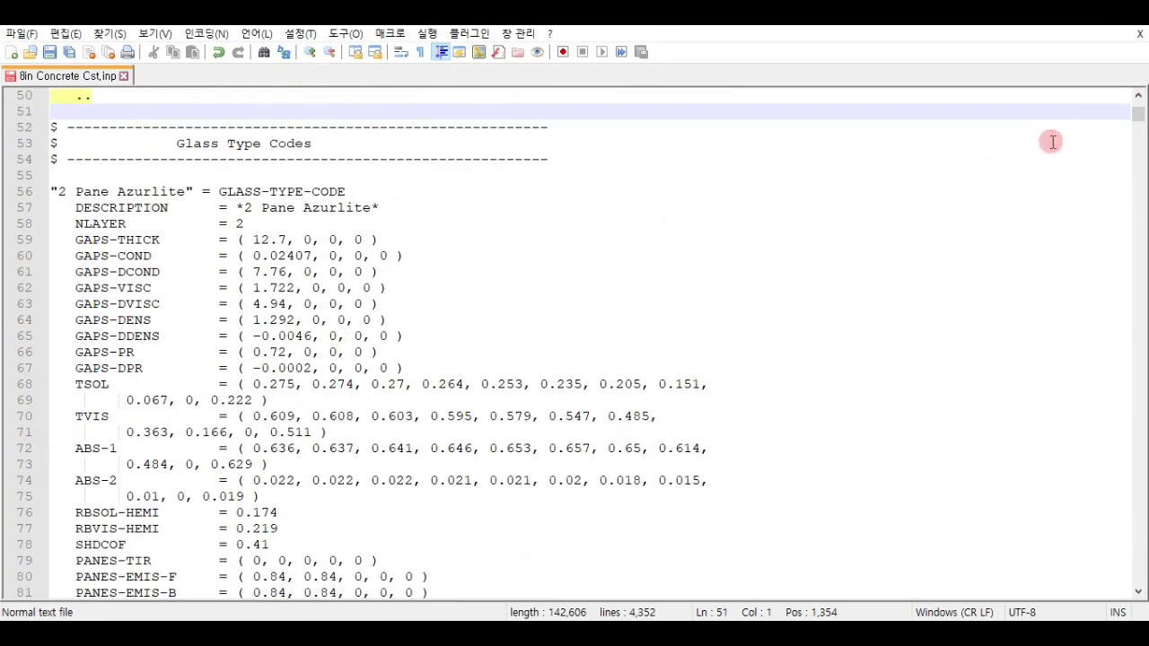
{"action": "left_click_drag", "start_coordinate": [1136, 121], "coordinate": [1121, 615]}
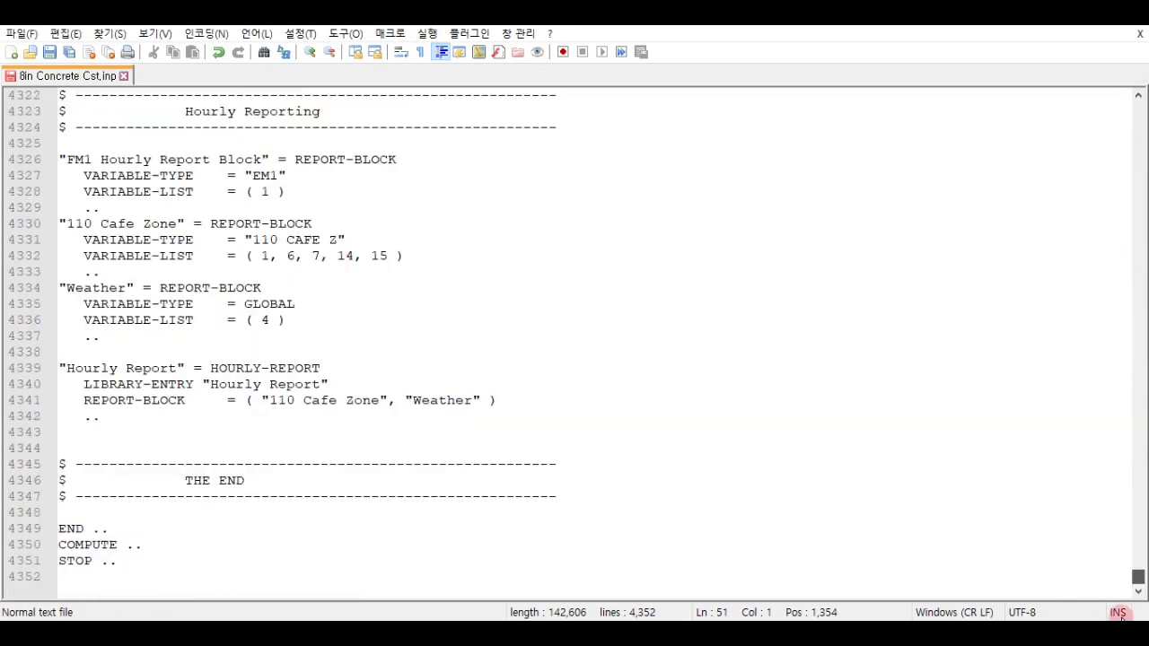
{"action": "left_click", "coordinate": [130, 419], "text": "shift"}
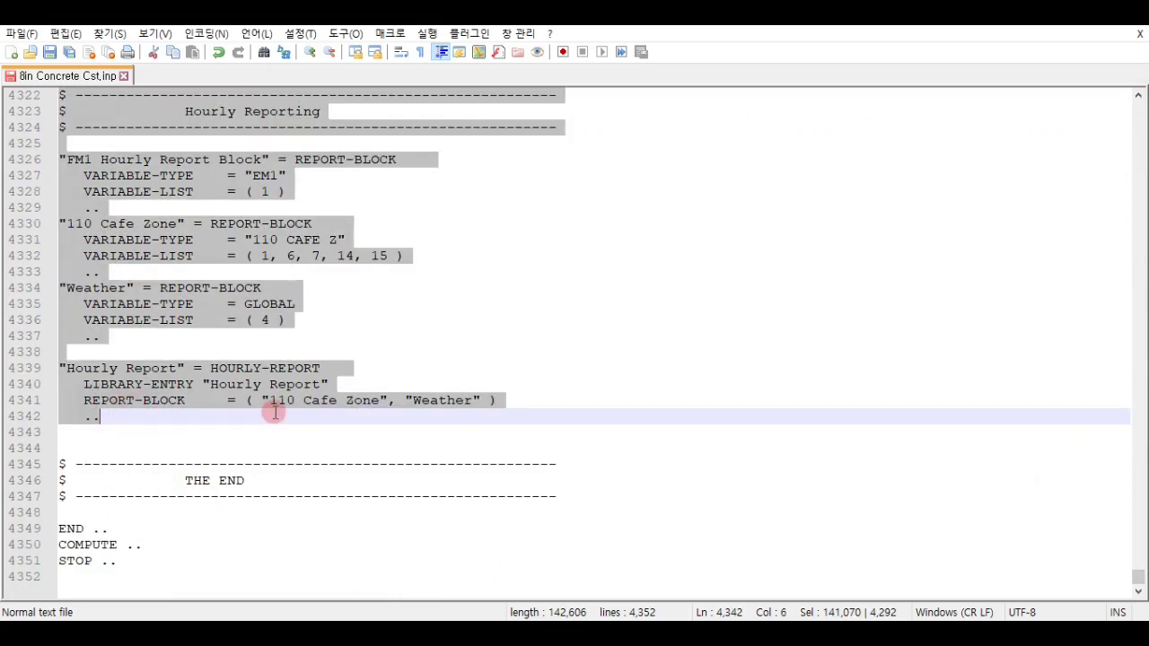
{"action": "key", "text": "Delete"}
{"action": "key", "text": "Delete"}
Step: Review the remaining material, layer and construction definitions and remove all style highlighting from the file
{"action": "scroll", "coordinate": [275, 412], "scroll_direction": "up", "scroll_amount": 10}
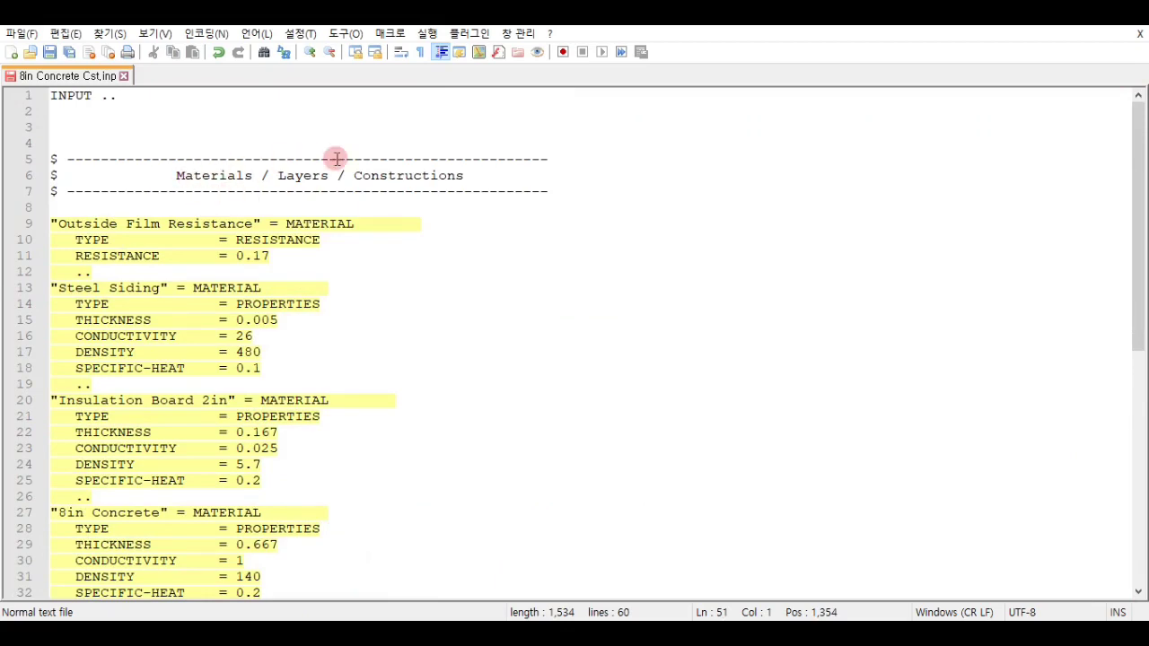
{"action": "scroll", "coordinate": [298, 257], "scroll_direction": "down", "scroll_amount": 7}
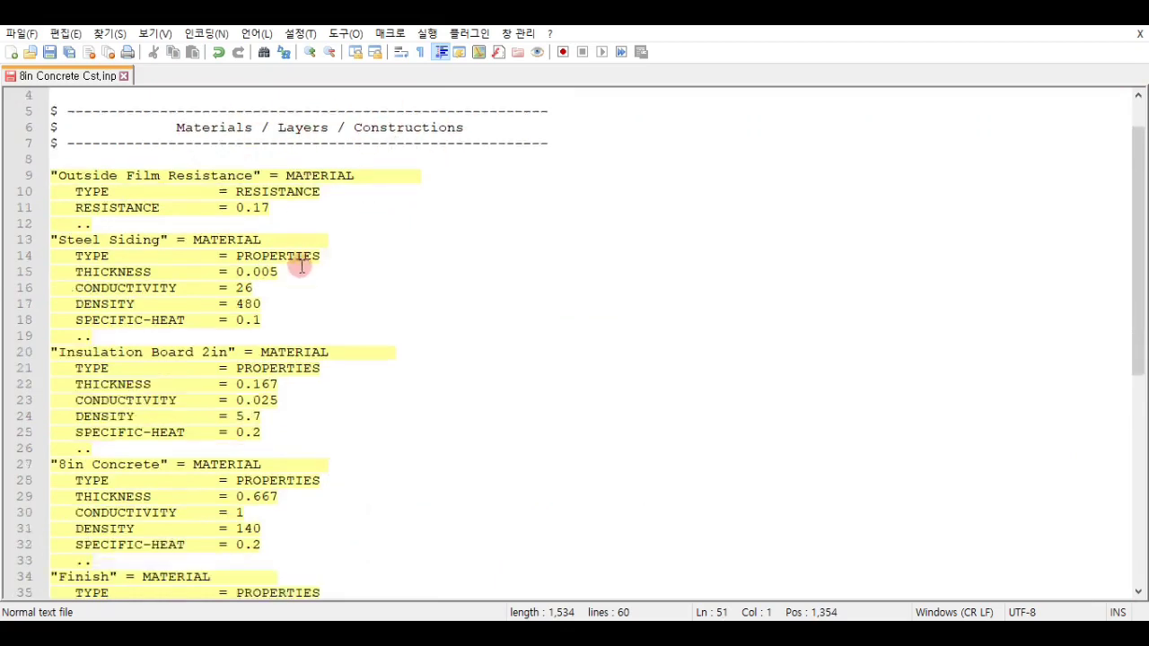
{"action": "scroll", "coordinate": [262, 337], "scroll_direction": "down", "scroll_amount": 2}
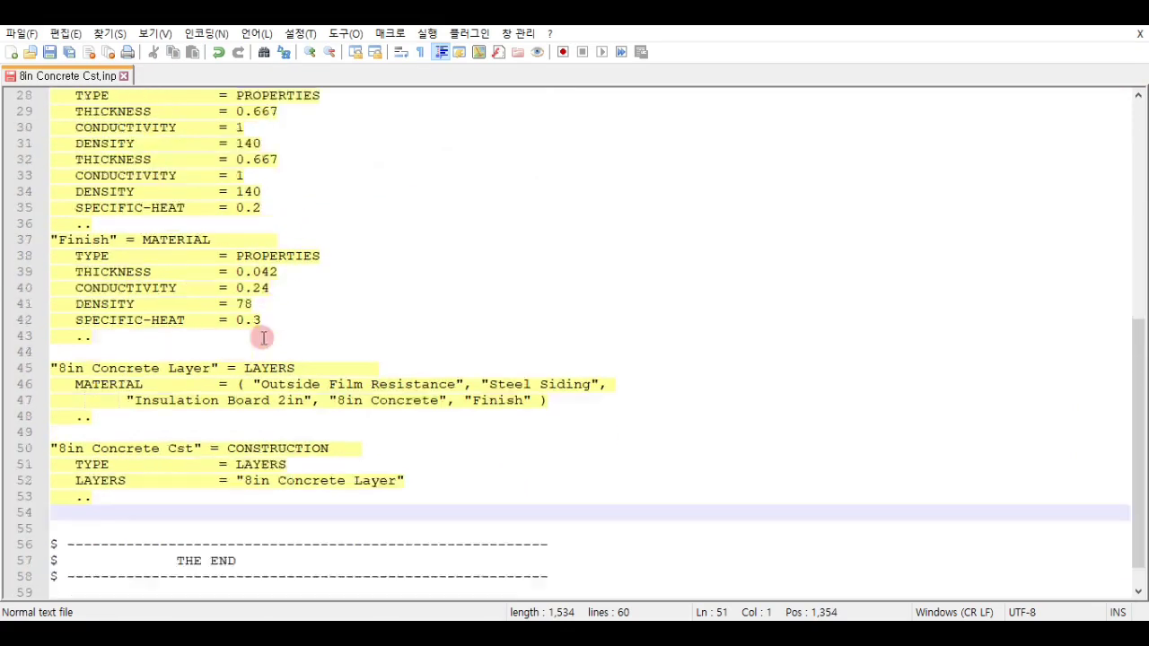
{"action": "scroll", "coordinate": [259, 334], "scroll_direction": "up", "scroll_amount": 9}
{"action": "left_click", "coordinate": [206, 225]}
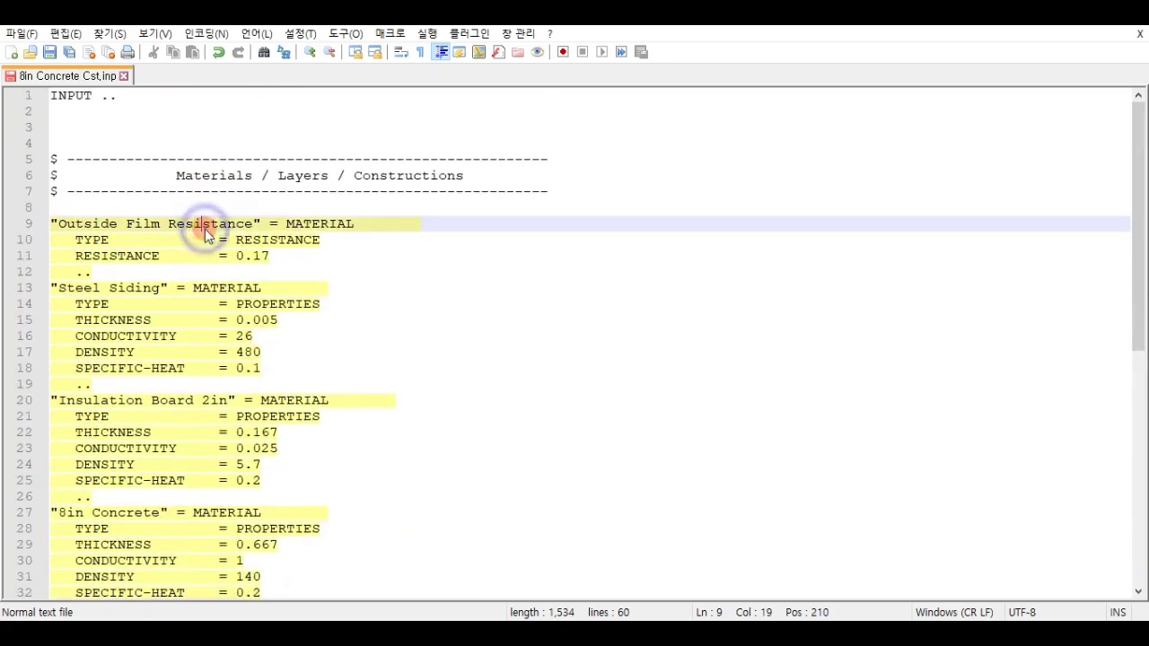
{"action": "right_click", "coordinate": [206, 225]}
{"action": "mouse_move", "coordinate": [287, 376]}
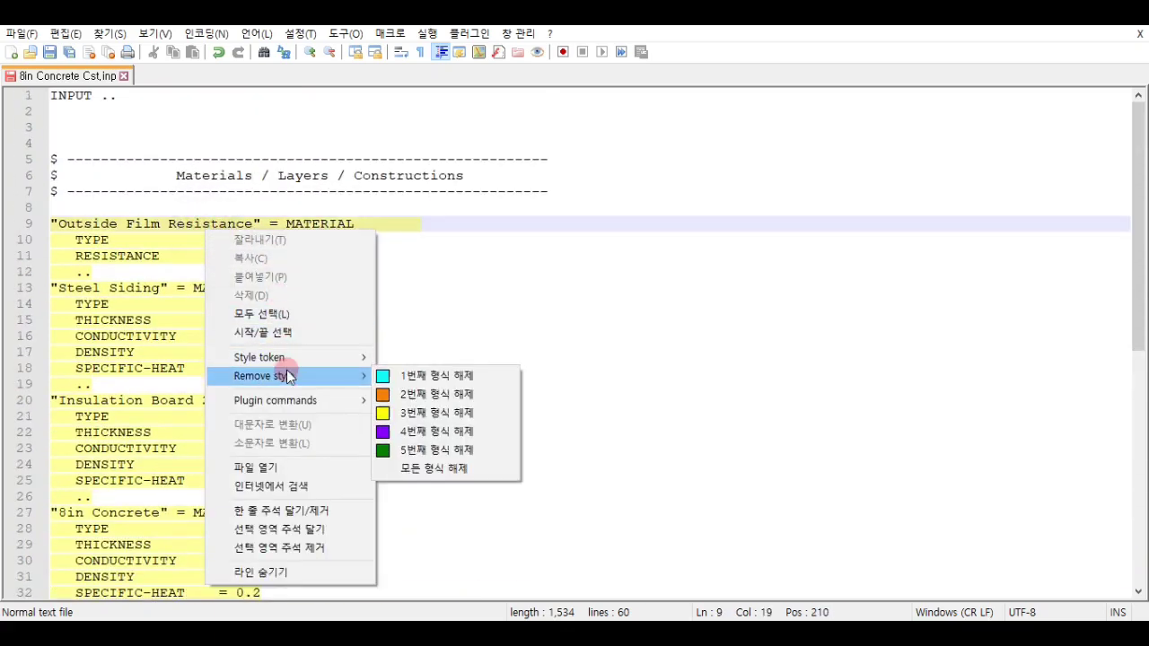
{"action": "left_click", "coordinate": [466, 473]}
{"action": "left_click", "coordinate": [469, 476]}
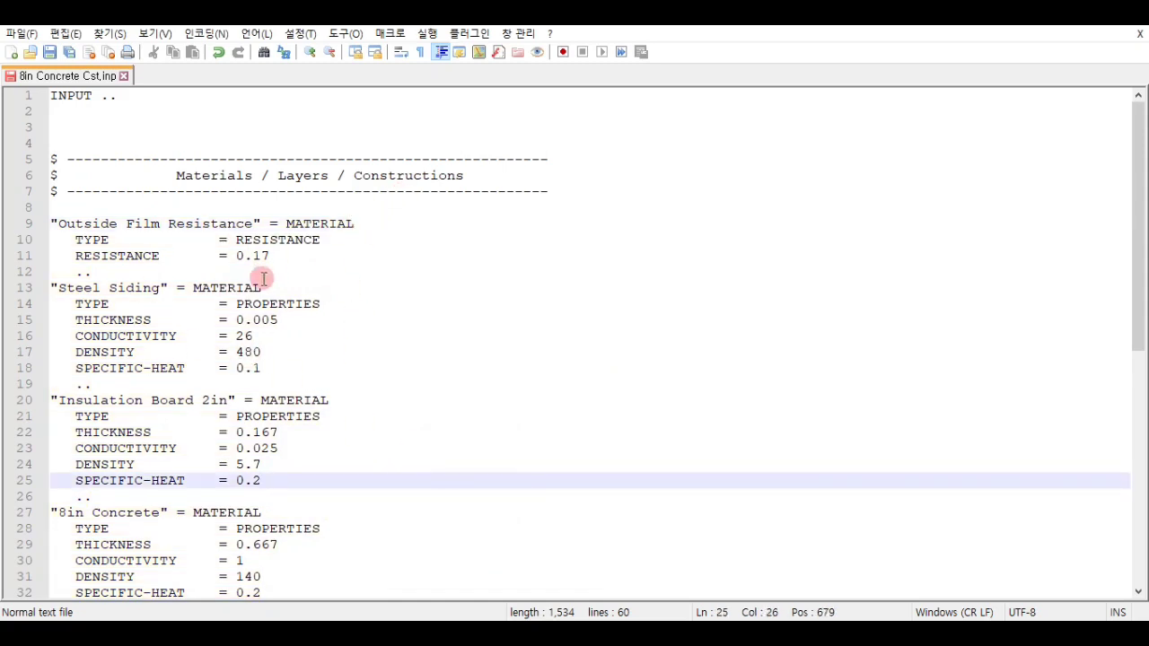
Step: Check the remaining definitions from "Outside Film Resistance" to "8in Concrete Cst" and save the INP file
{"action": "scroll", "coordinate": [275, 419], "scroll_direction": "down", "scroll_amount": 7}
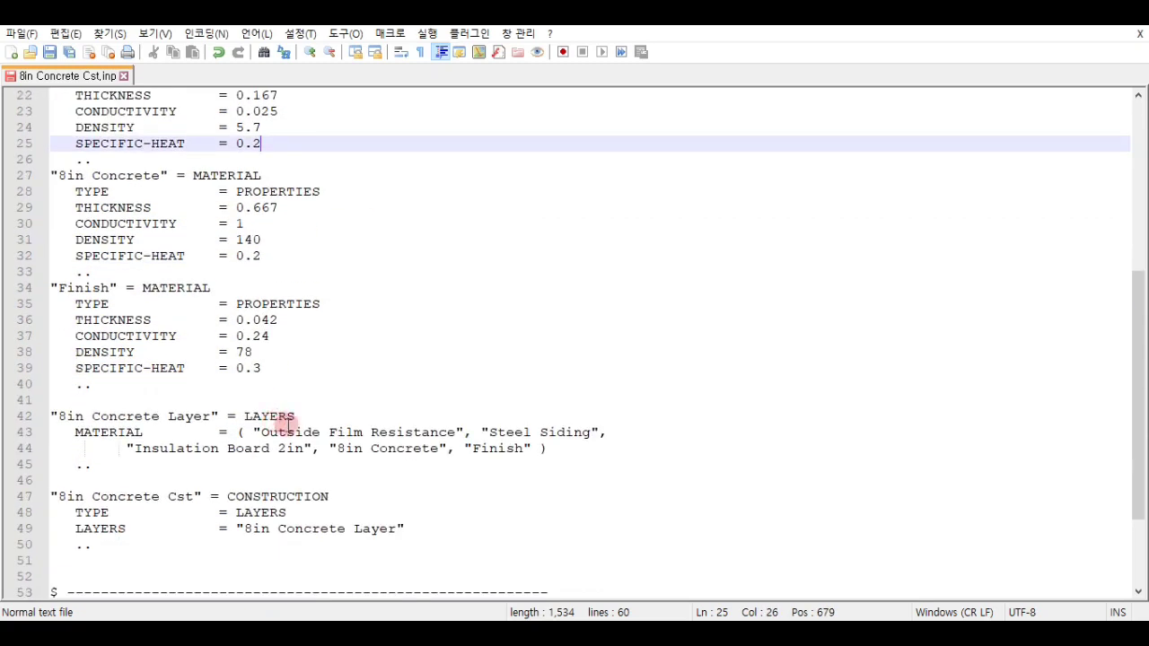
{"action": "scroll", "coordinate": [146, 386], "scroll_direction": "up", "scroll_amount": 6}
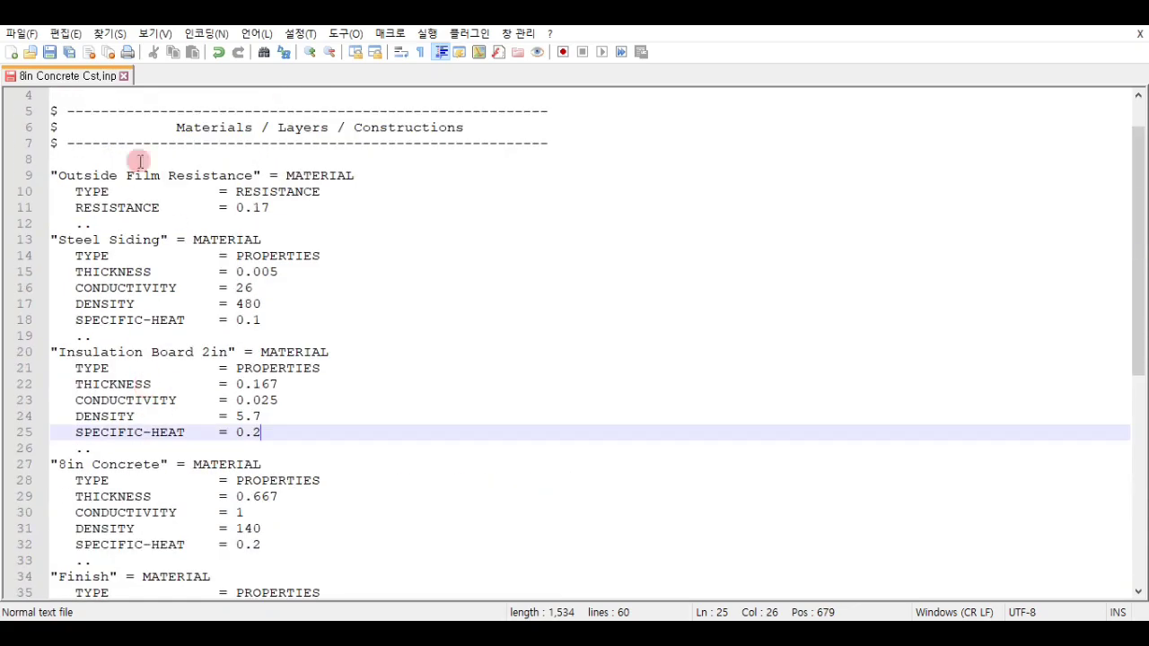
{"action": "scroll", "coordinate": [252, 503], "scroll_direction": "down", "scroll_amount": 6}
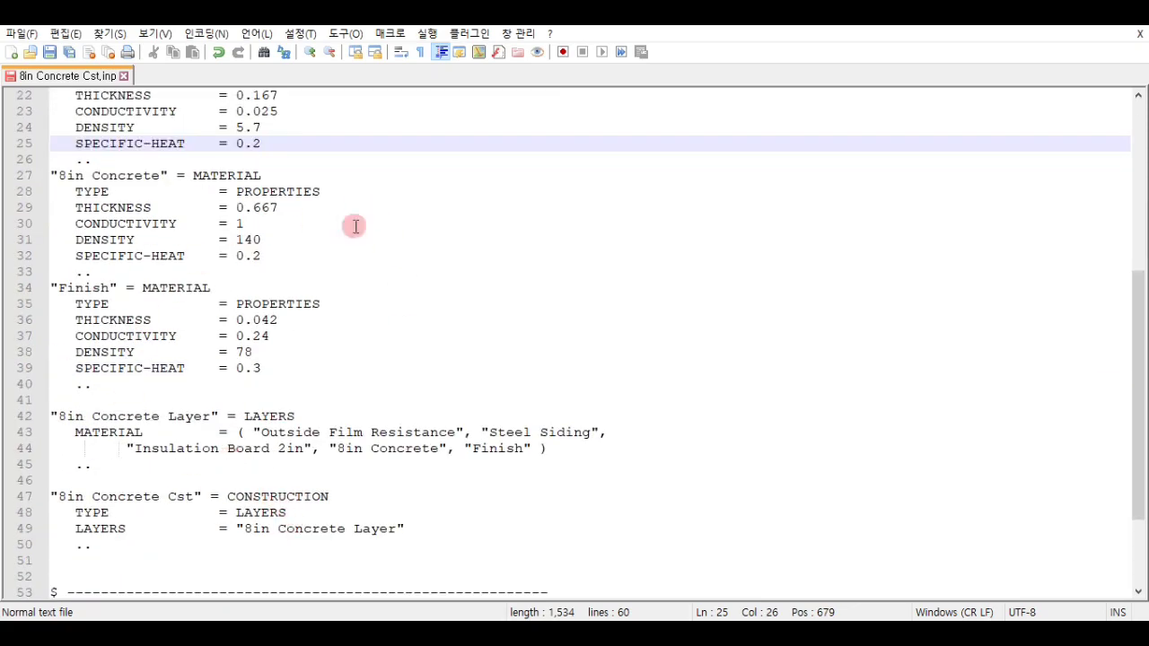
{"action": "scroll", "coordinate": [423, 380], "scroll_direction": "up", "scroll_amount": 7}
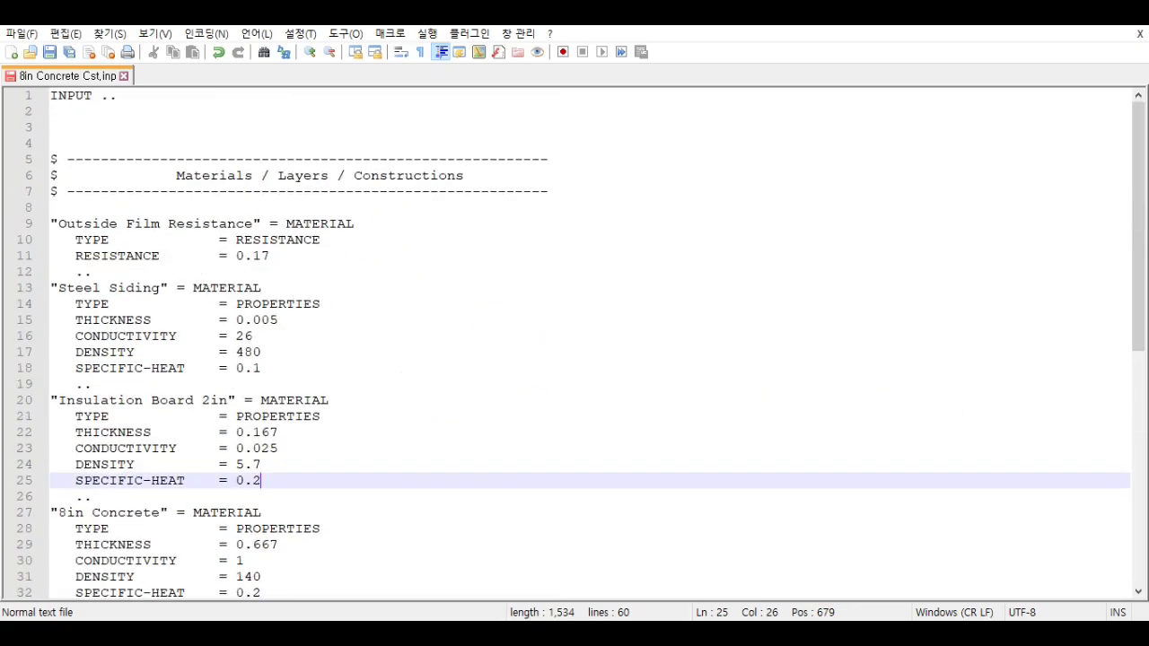
{"action": "left_click", "coordinate": [50, 52]}
Step: Check the saved file in the library folder, and close Notepad++ and eQUEST's construction properties dialog
{"action": "left_click_drag", "start_coordinate": [336, 16], "coordinate": [389, 61]}
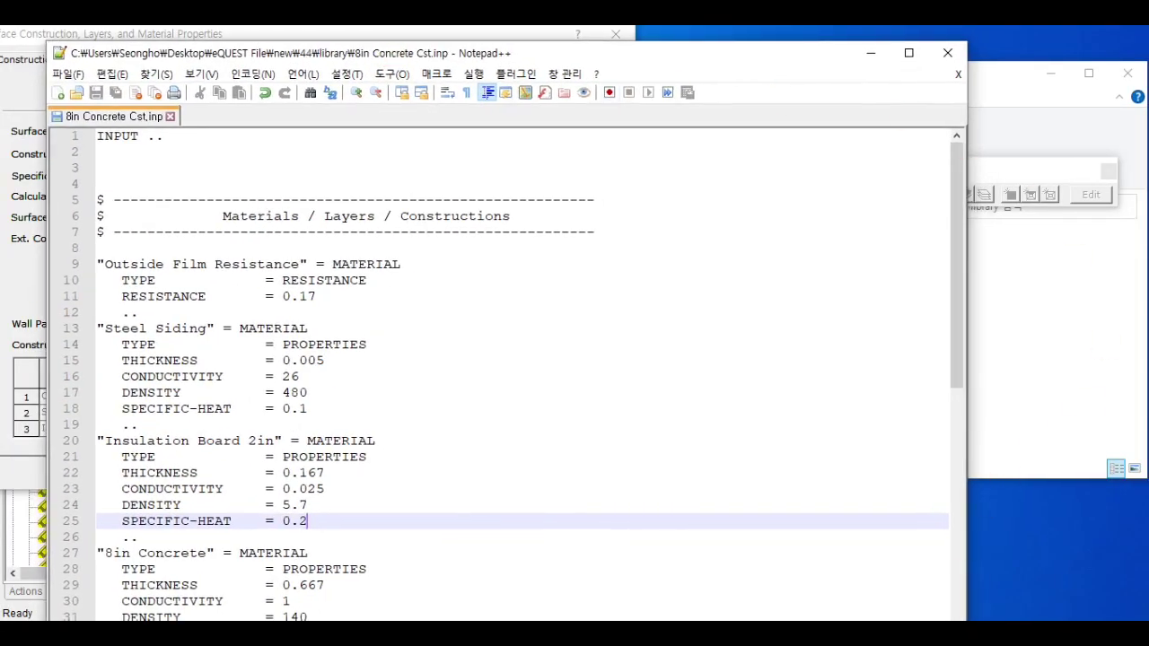
{"action": "left_click", "coordinate": [1033, 314]}
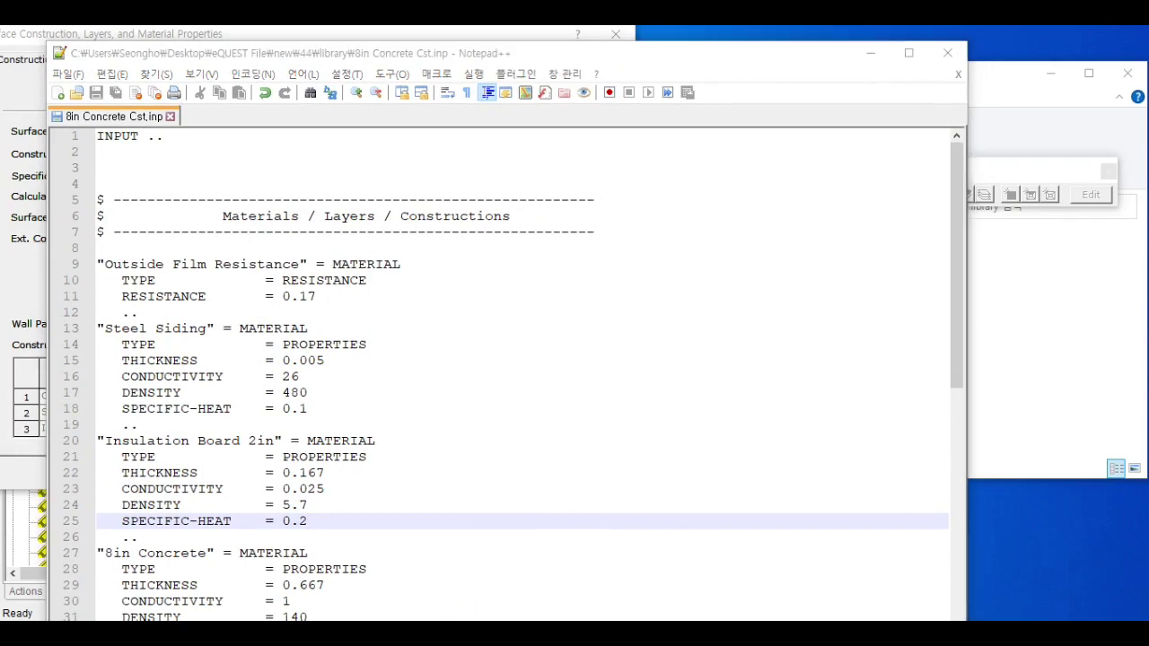
{"action": "double_click", "coordinate": [851, 72]}
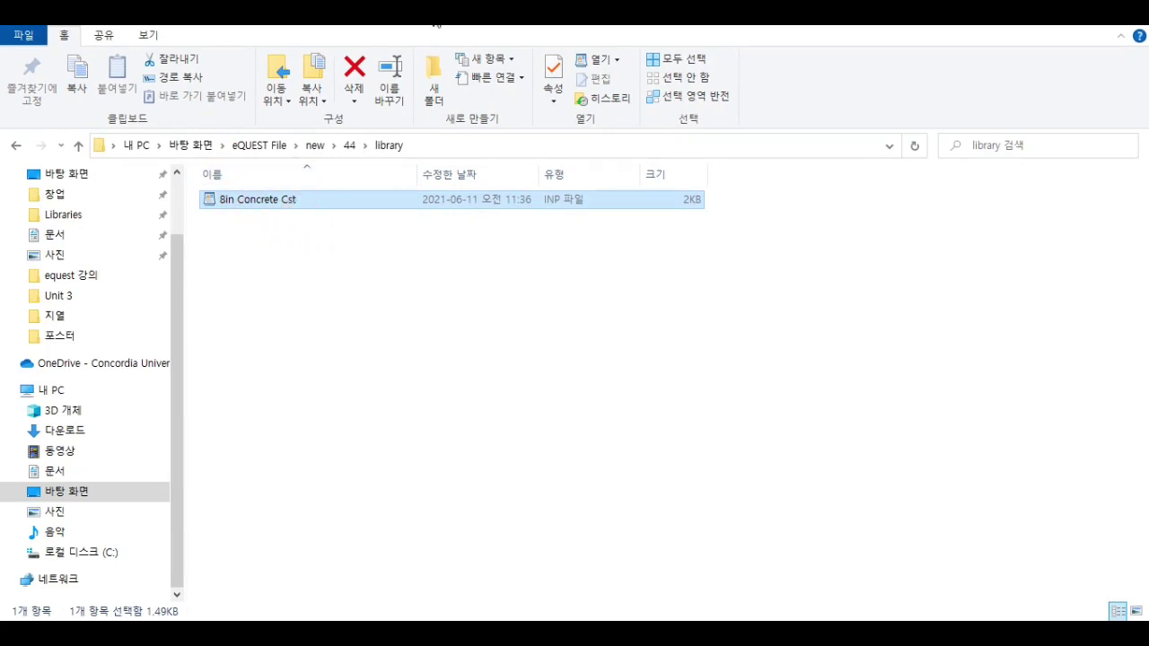
{"action": "left_click_drag", "start_coordinate": [435, 25], "coordinate": [513, 144]}
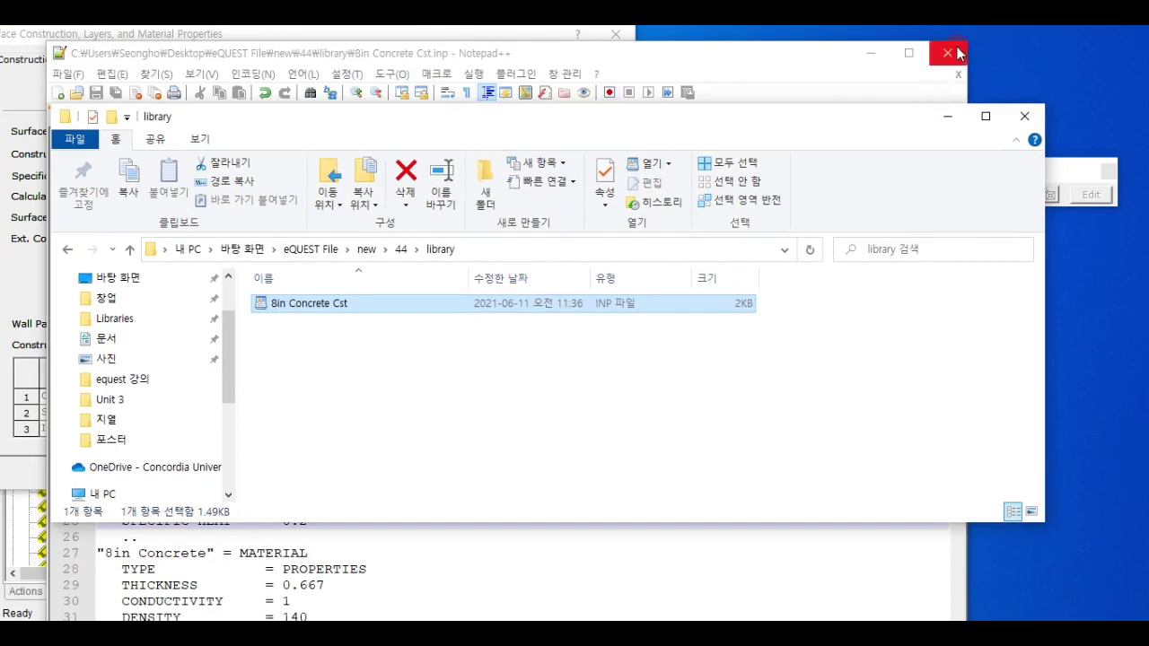
{"action": "left_click", "coordinate": [957, 53]}
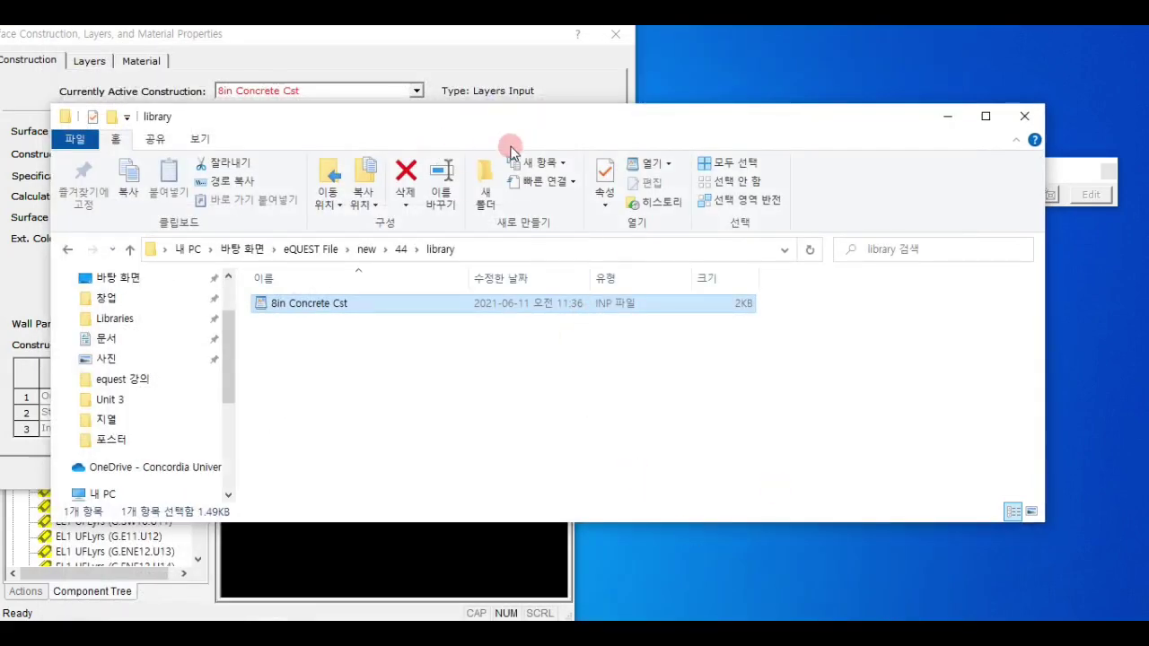
{"action": "left_click", "coordinate": [539, 36]}
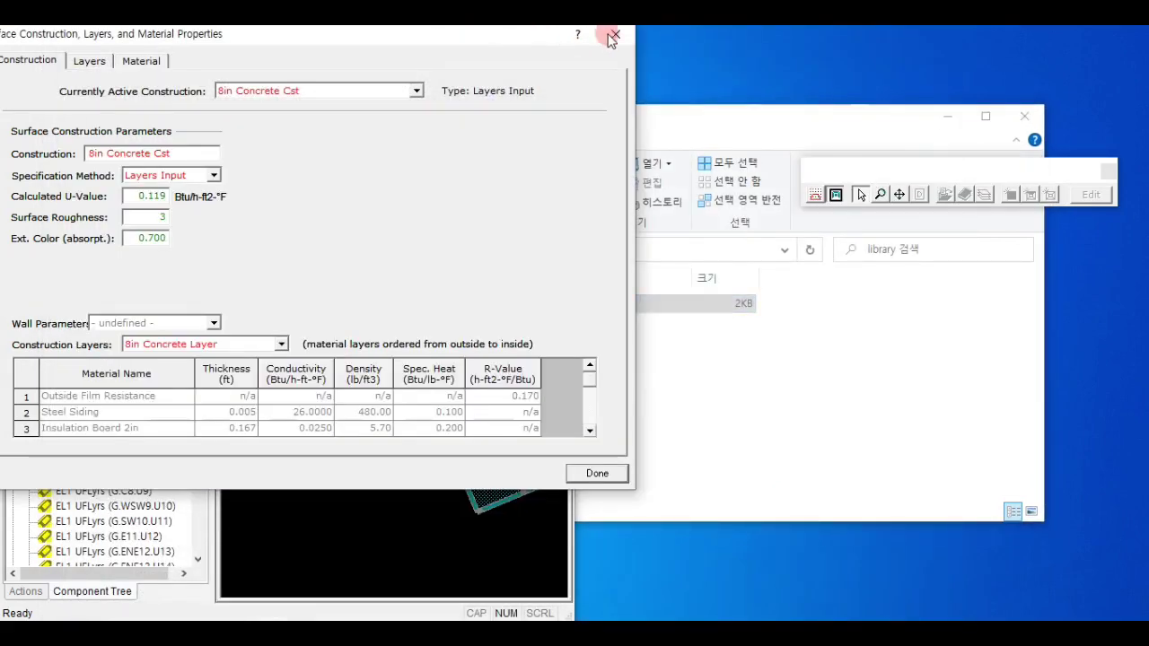
{"action": "left_click", "coordinate": [613, 36]}
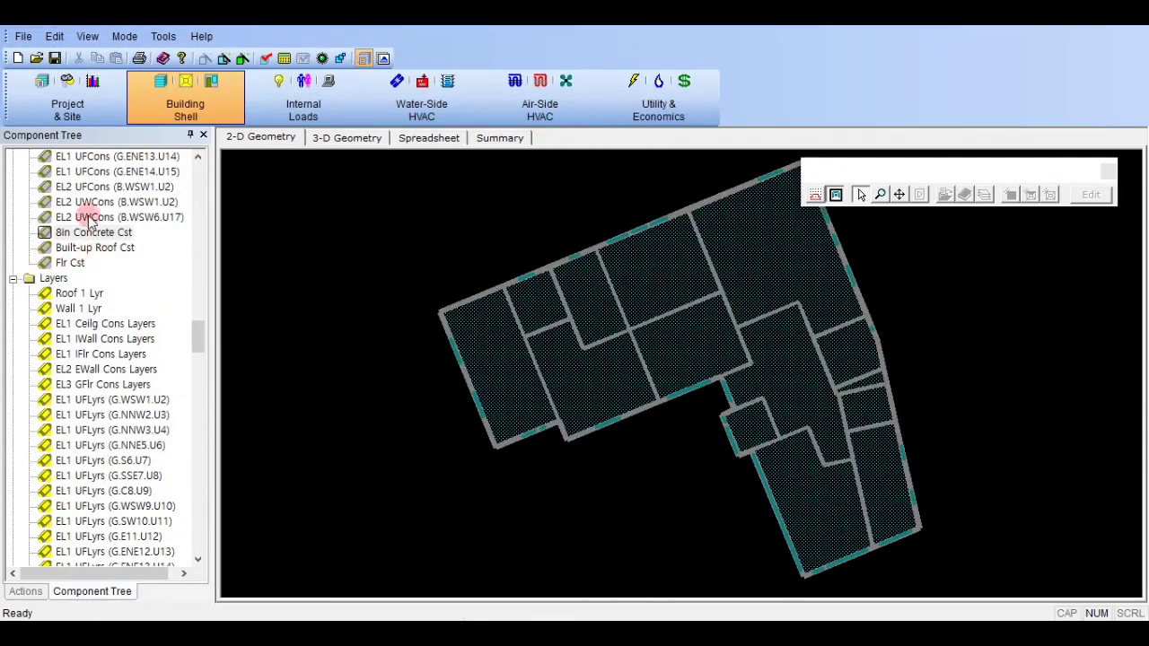
Step: Create a new project with the Design Development Wizard, keep its default project data, and continue to the navigator
{"action": "left_click", "coordinate": [23, 37]}
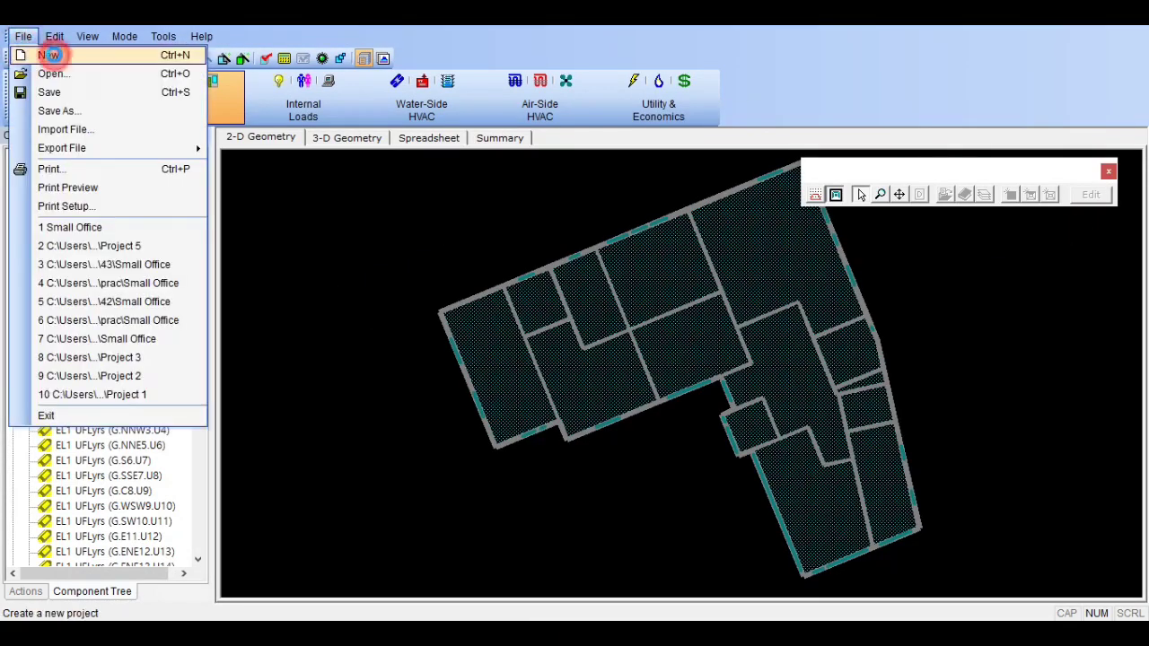
{"action": "left_click", "coordinate": [51, 52]}
{"action": "left_click", "coordinate": [620, 359]}
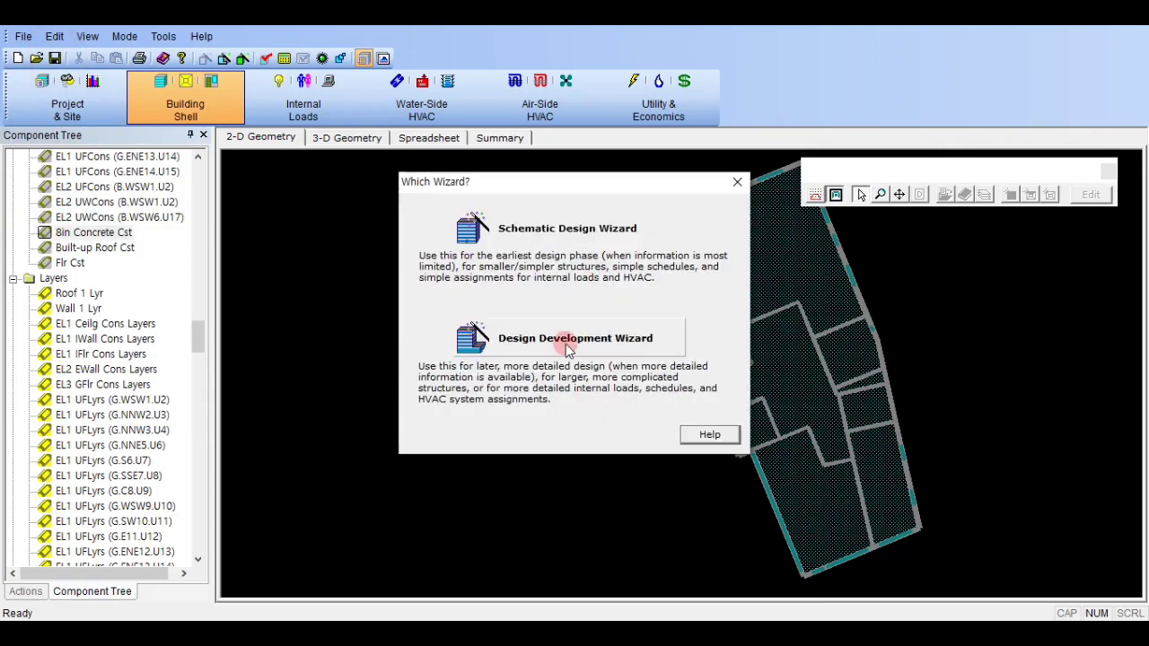
{"action": "left_click", "coordinate": [539, 267]}
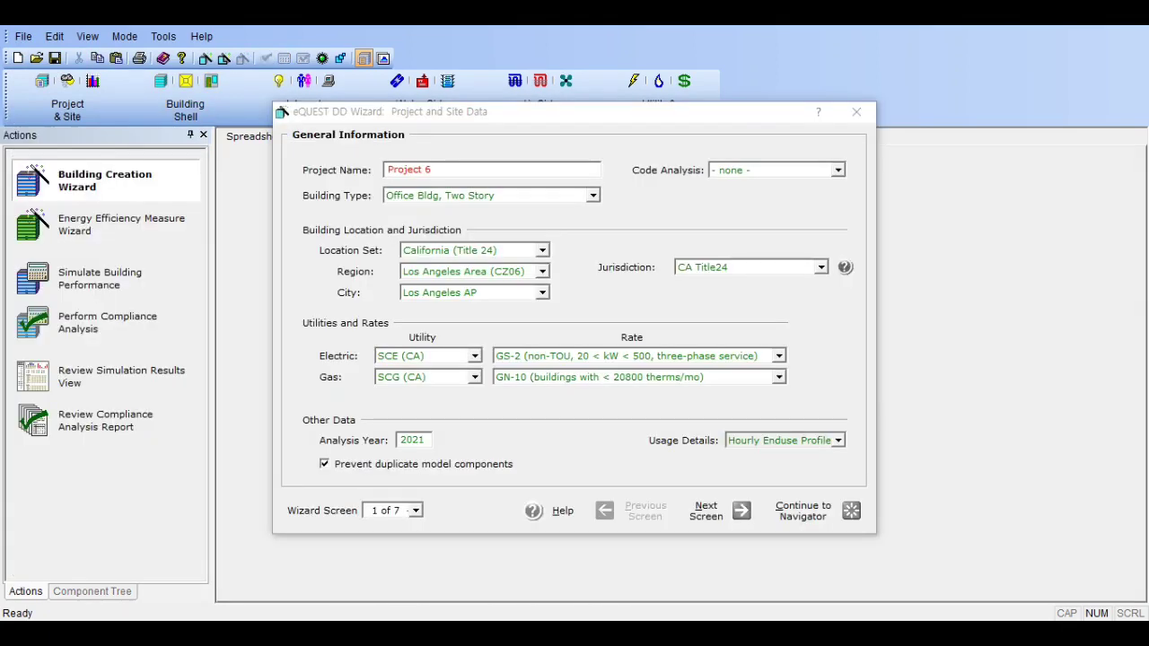
{"action": "left_click", "coordinate": [850, 511]}
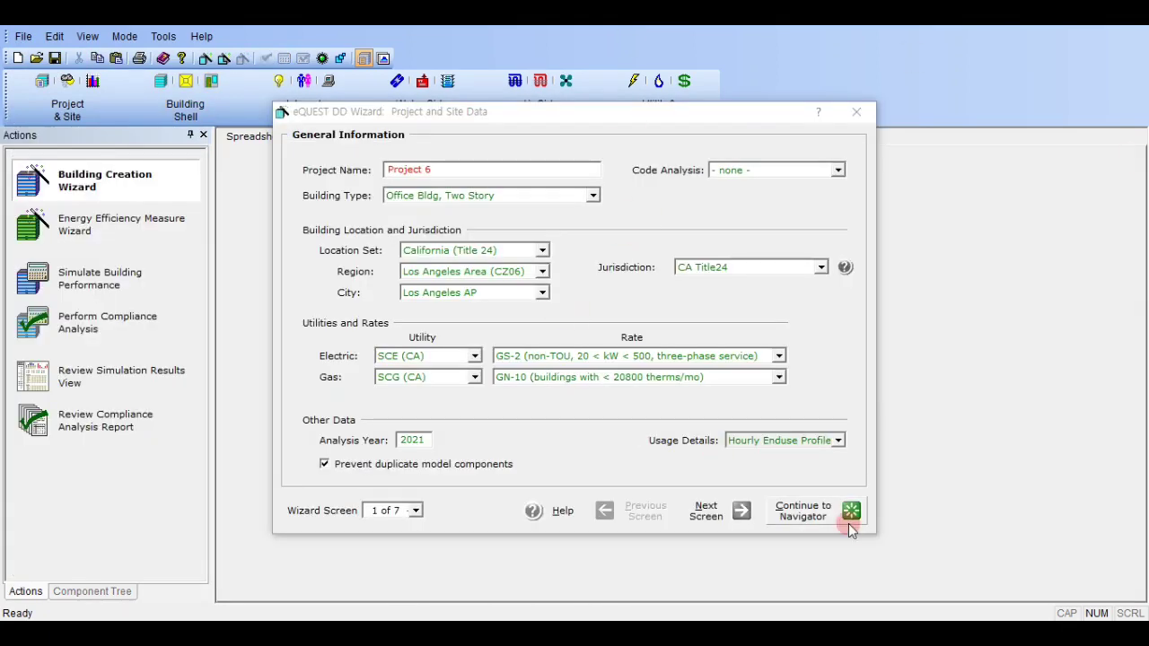
{"action": "left_click", "coordinate": [849, 510]}
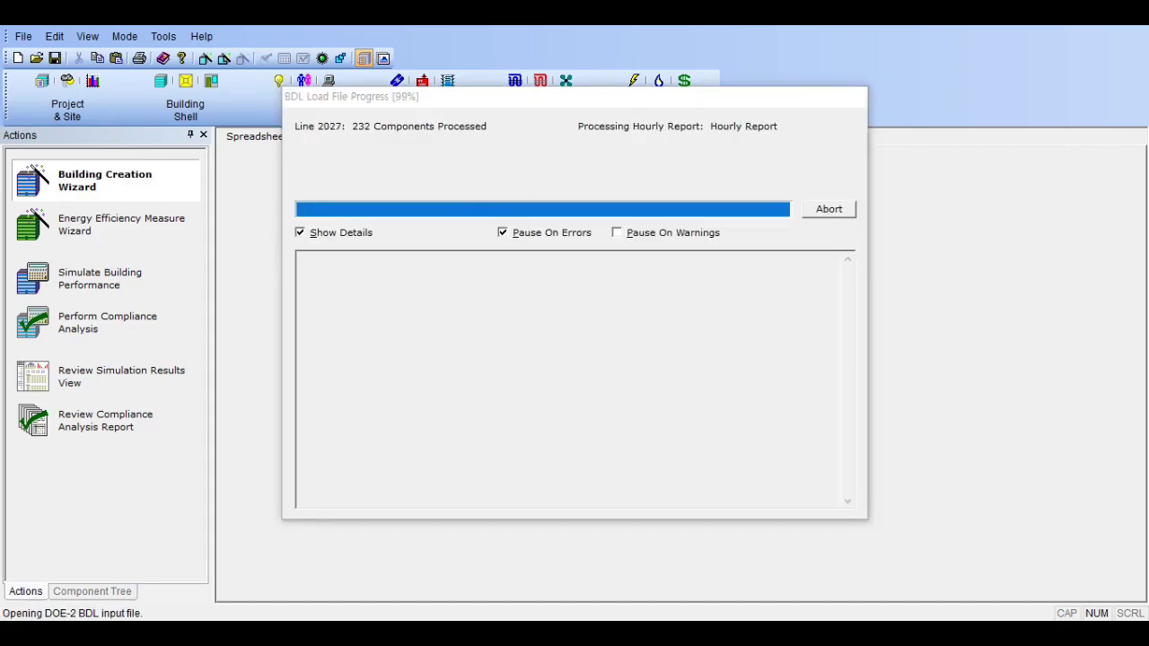
Step: Examine the Constructions, Layers and Materials lists in the new project's component tree
{"action": "scroll", "coordinate": [123, 388], "scroll_direction": "down", "scroll_amount": 12}
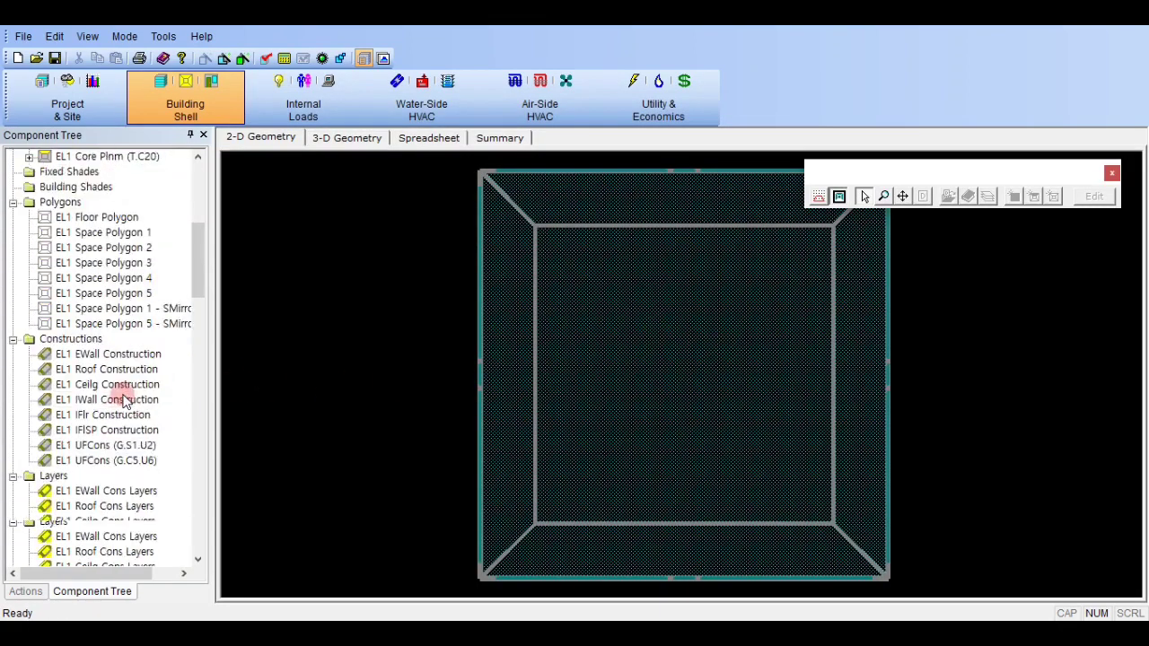
{"action": "scroll", "coordinate": [144, 359], "scroll_direction": "up", "scroll_amount": 4}
{"action": "scroll", "coordinate": [97, 386], "scroll_direction": "down", "scroll_amount": 1}
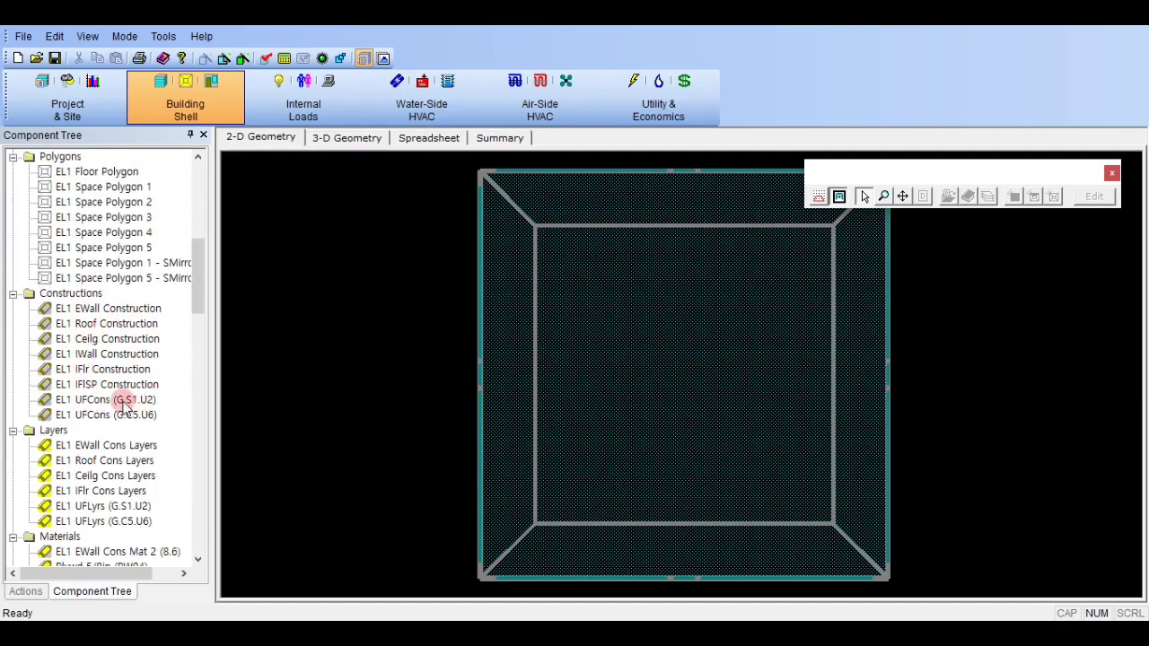
{"action": "scroll", "coordinate": [122, 401], "scroll_direction": "down", "scroll_amount": 2}
{"action": "scroll", "coordinate": [133, 369], "scroll_direction": "down", "scroll_amount": 4}
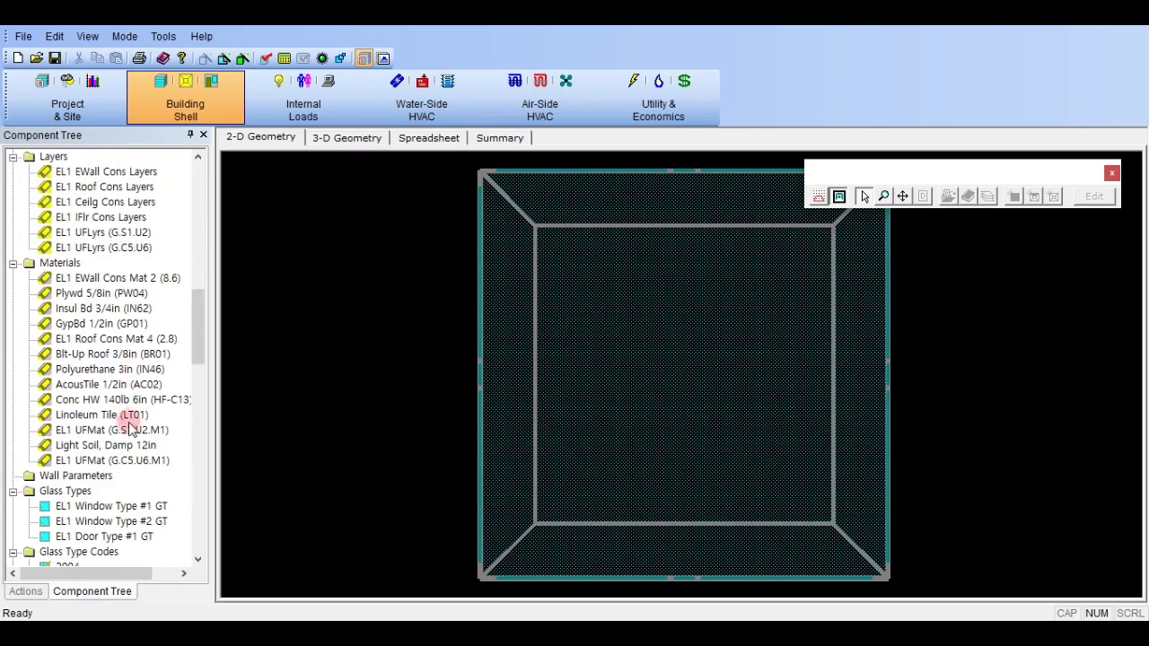
{"action": "scroll", "coordinate": [133, 459], "scroll_direction": "up", "scroll_amount": 6}
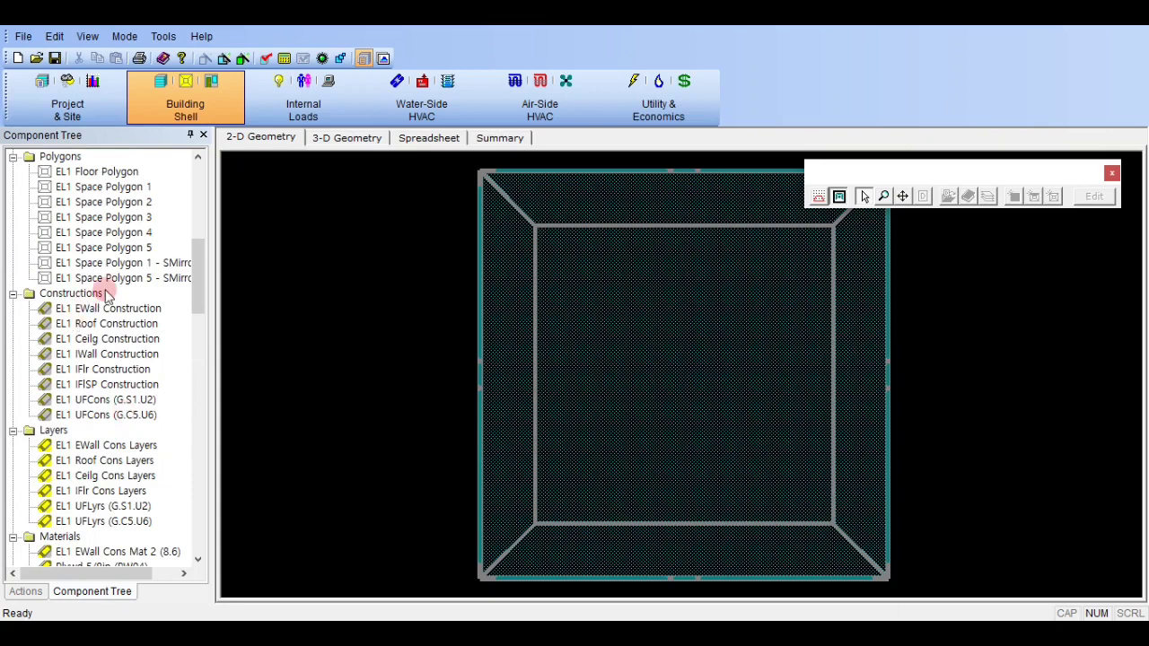
{"action": "left_click", "coordinate": [71, 294]}
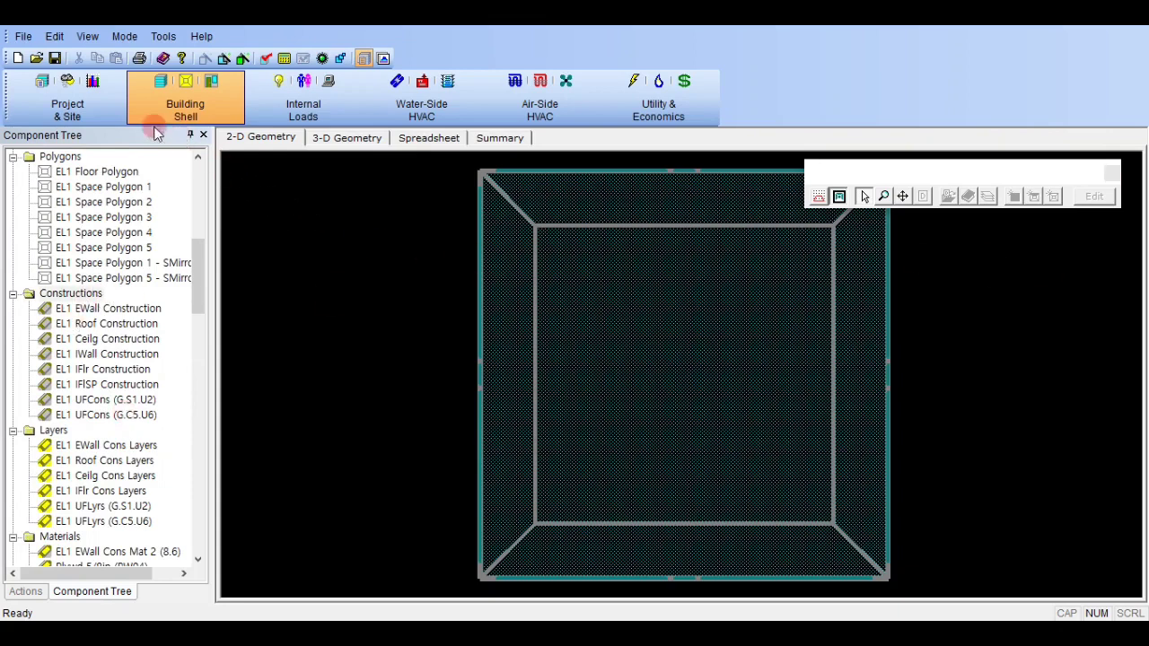
Step: Import "8in Concrete Cst" from the library folder, saving the current project first and accepting pre-processing of the import file
{"action": "left_click", "coordinate": [25, 37]}
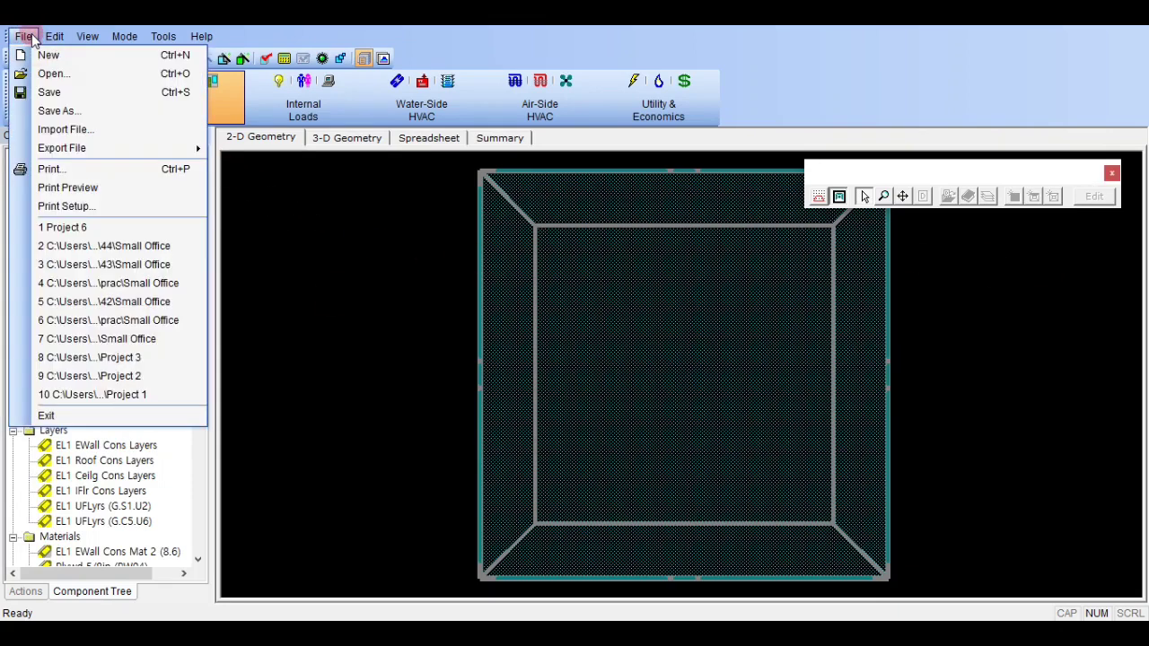
{"action": "left_click", "coordinate": [92, 133]}
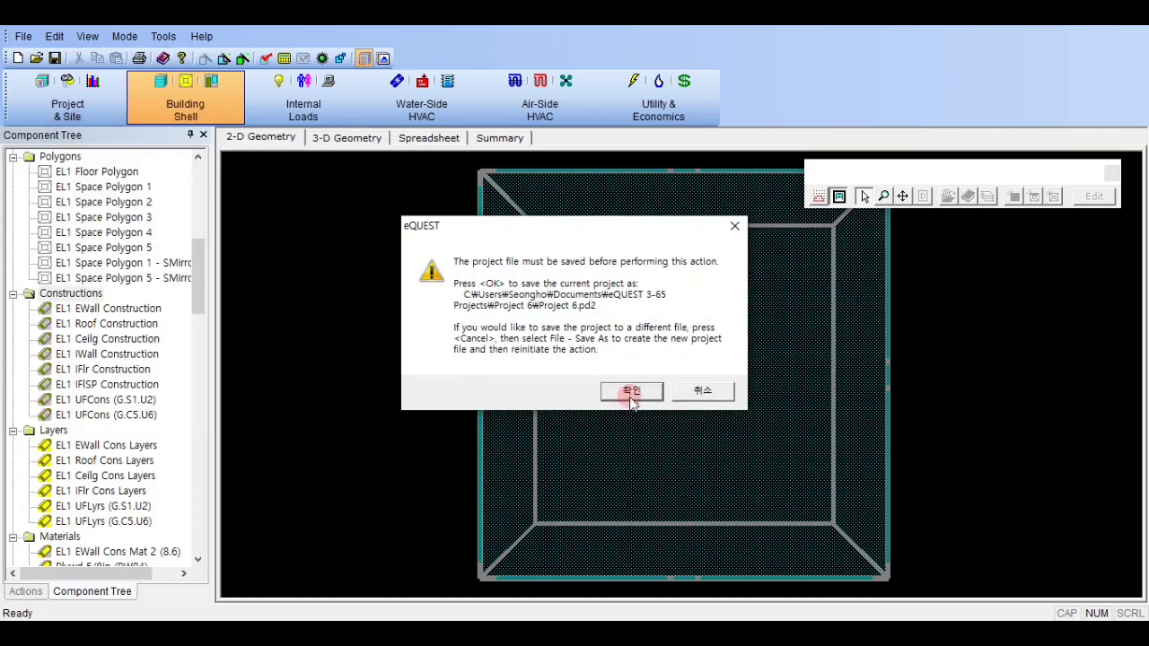
{"action": "left_click", "coordinate": [632, 399]}
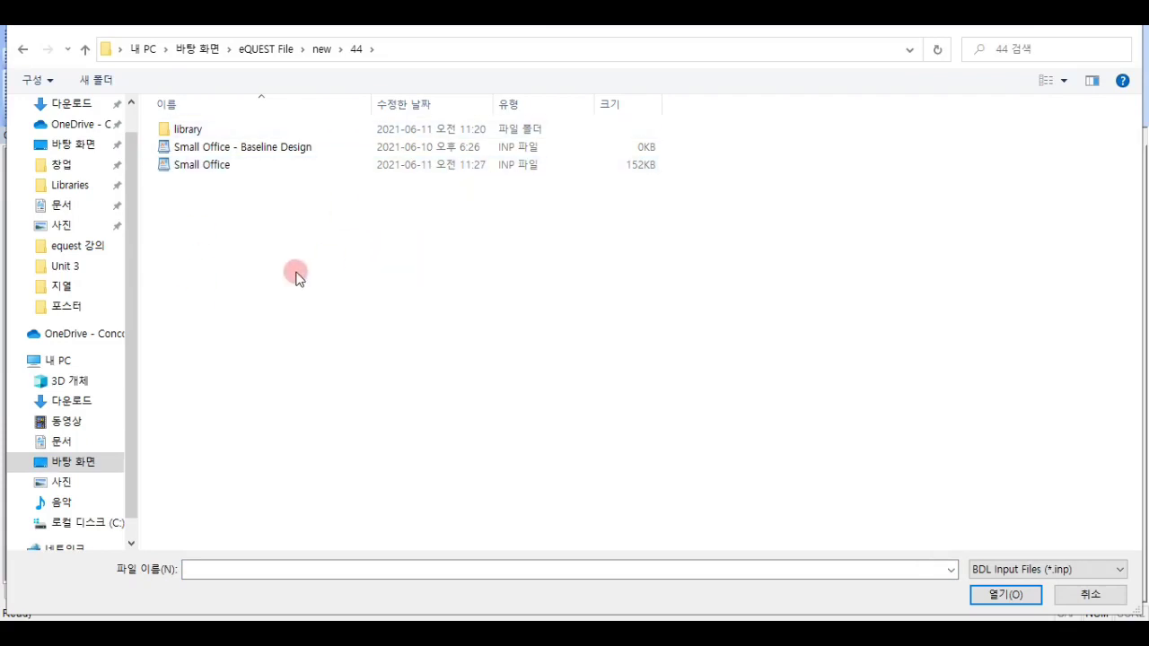
{"action": "double_click", "coordinate": [227, 130]}
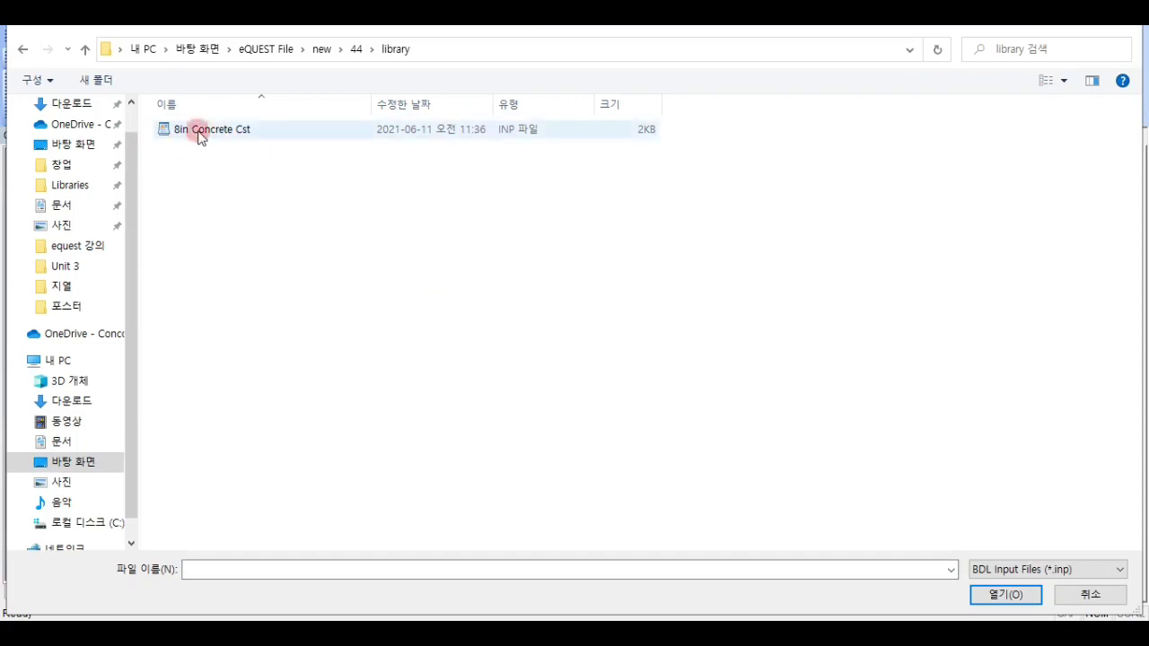
{"action": "left_click", "coordinate": [227, 129]}
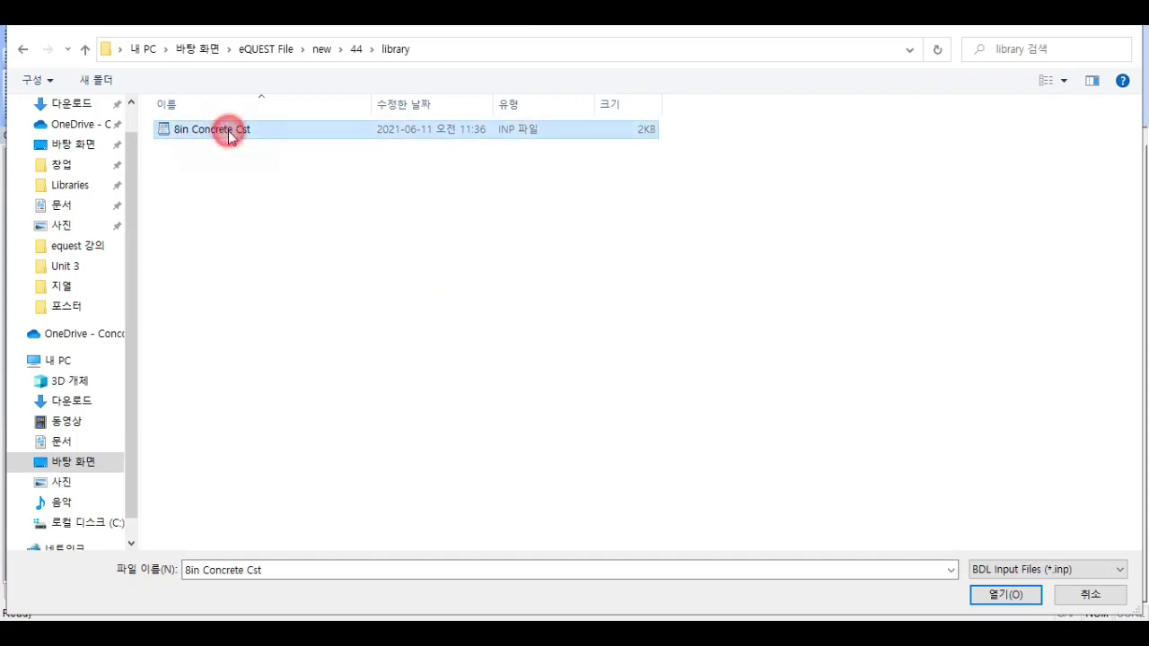
{"action": "left_click", "coordinate": [1018, 599]}
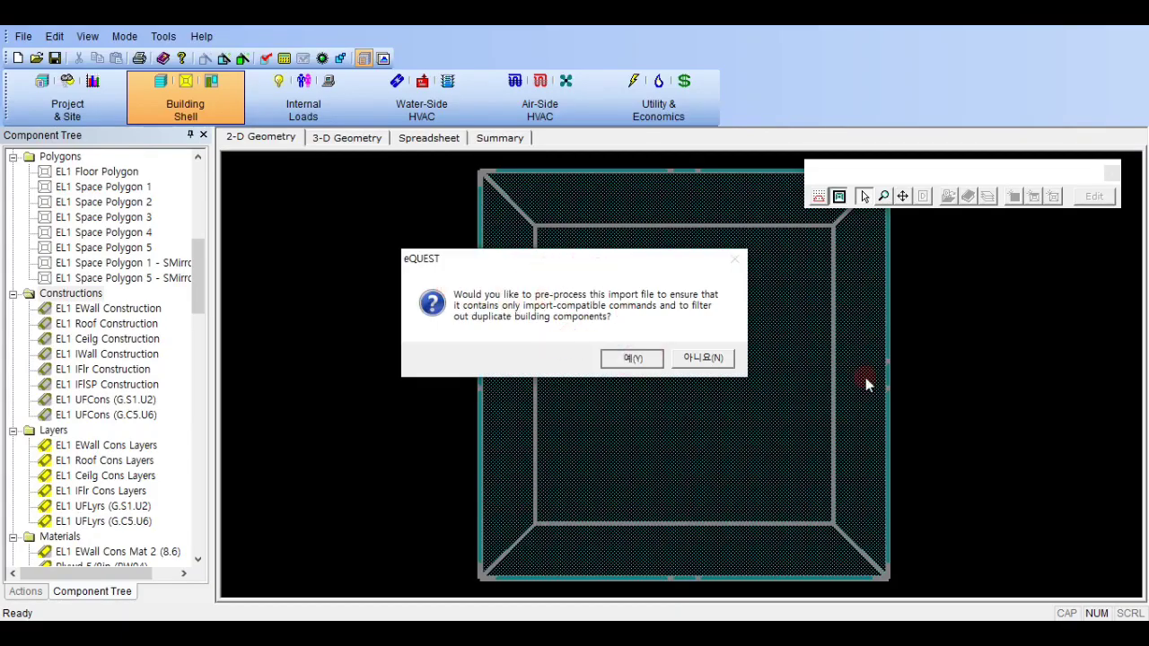
{"action": "key", "text": "Return"}
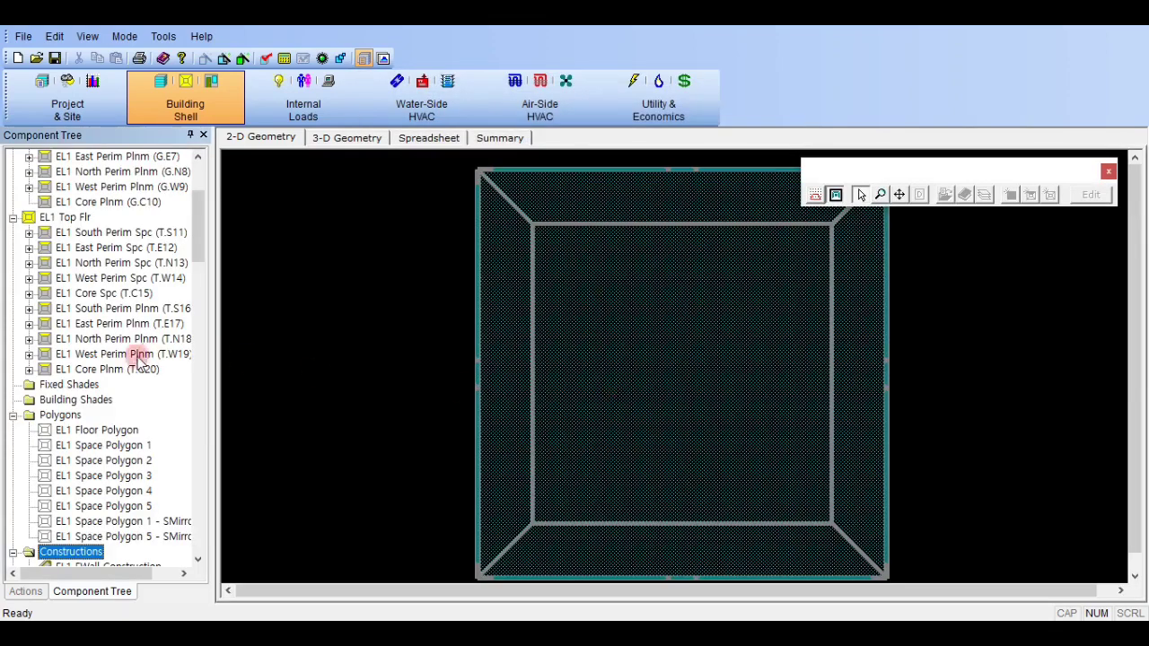
Step: Check the layers and material properties of the imported "8in Concrete Cst" construction, and close its properties dialog
{"action": "scroll", "coordinate": [139, 360], "scroll_direction": "down", "scroll_amount": 7}
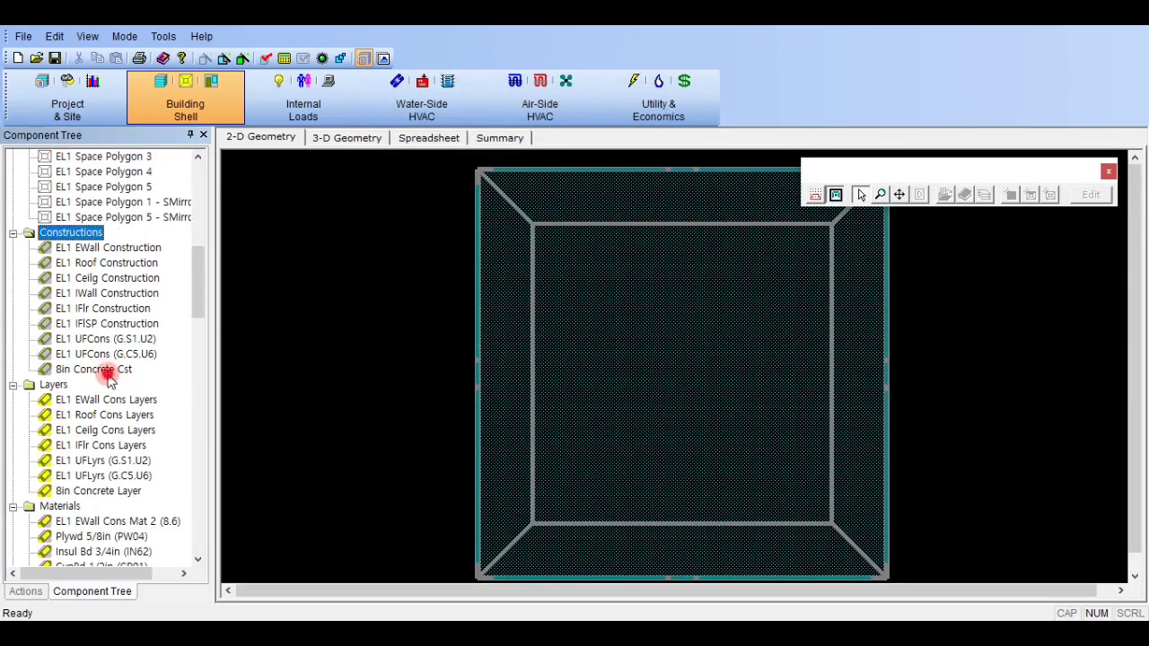
{"action": "double_click", "coordinate": [108, 373]}
{"action": "left_click", "coordinate": [359, 118]}
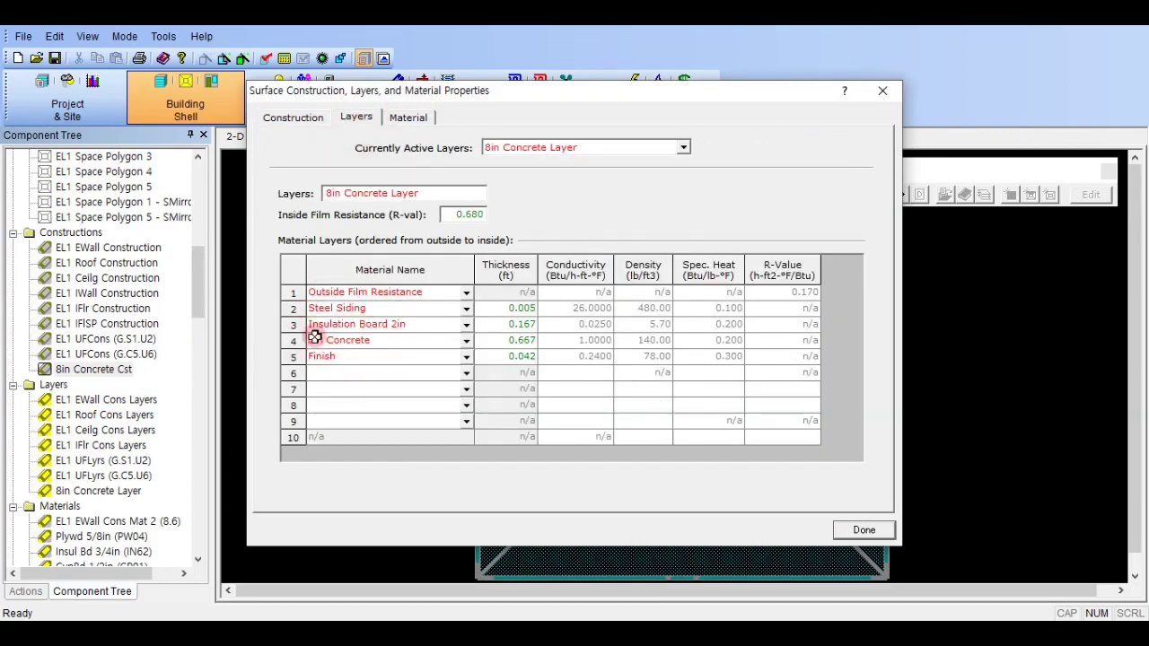
{"action": "left_click", "coordinate": [408, 117]}
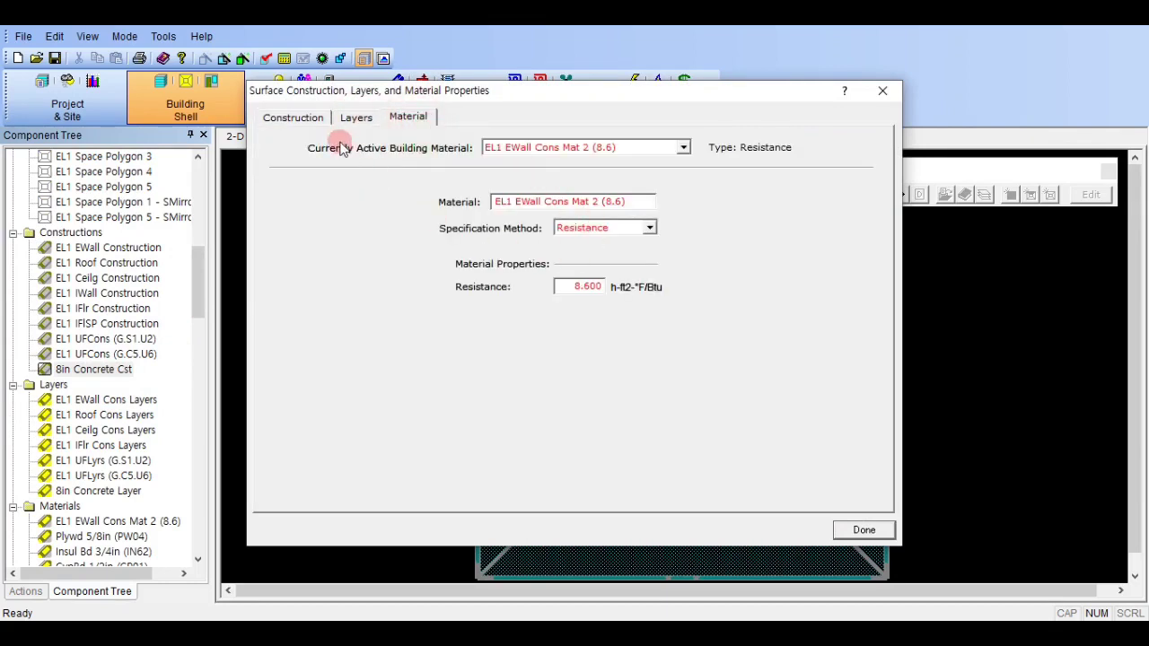
{"action": "left_click", "coordinate": [295, 116]}
{"action": "left_click", "coordinate": [883, 91]}
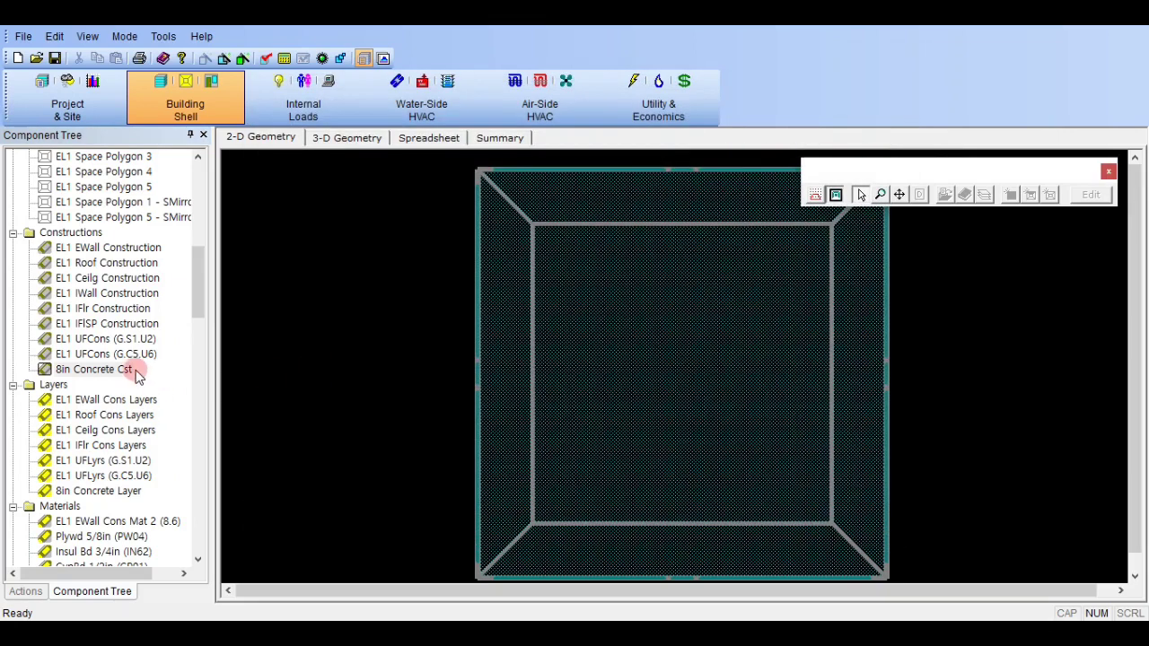
Step: Check the material layers of the imported "8in Concrete Layer" and close its properties dialog
{"action": "scroll", "coordinate": [125, 369], "scroll_direction": "down", "scroll_amount": 1}
{"action": "scroll", "coordinate": [74, 335], "scroll_direction": "down", "scroll_amount": 1}
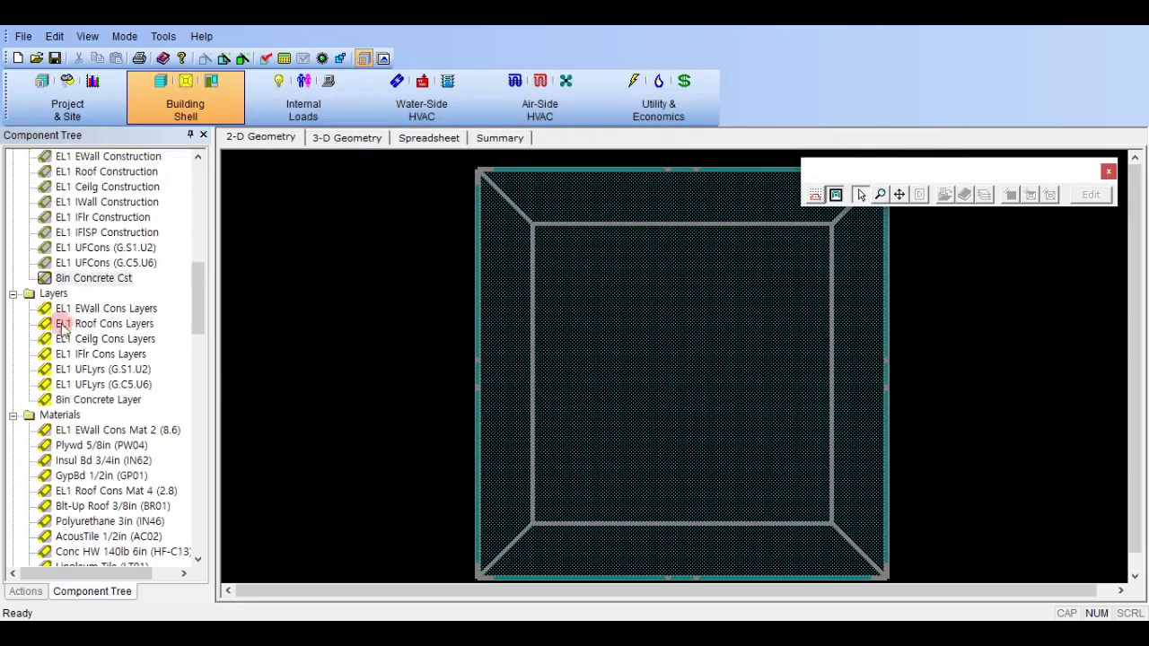
{"action": "double_click", "coordinate": [116, 401]}
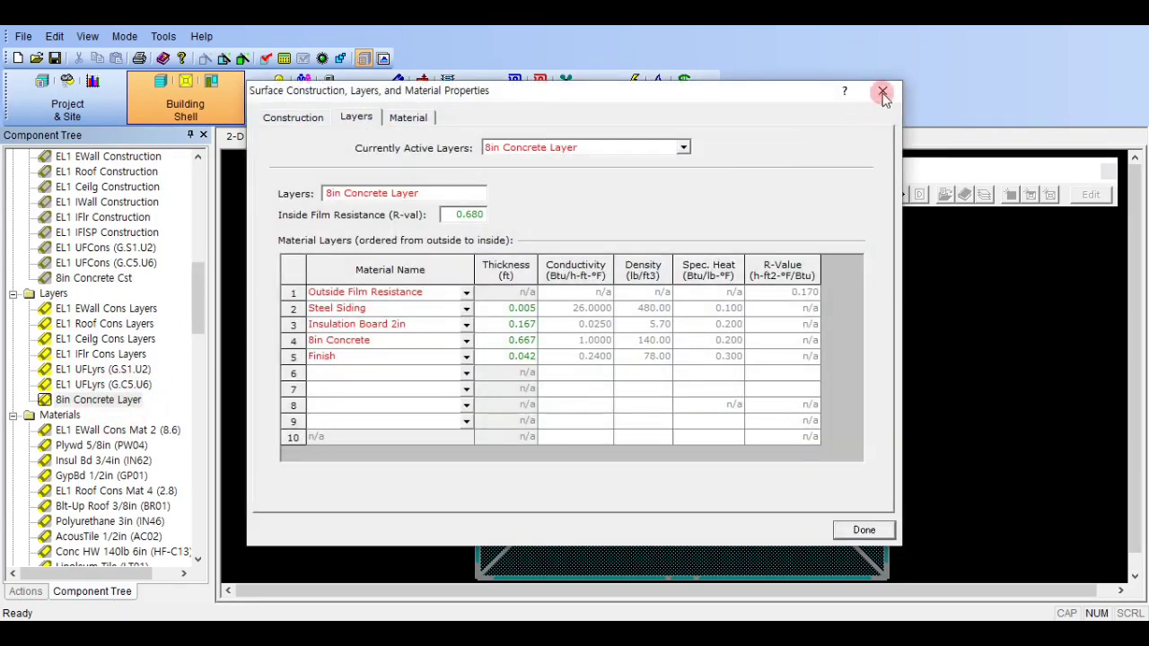
{"action": "left_click", "coordinate": [881, 91]}
Step: Review the imported materials from "Outside Film Resistance" to "Finish" in the component tree and return to the Constructions list
{"action": "scroll", "coordinate": [98, 411], "scroll_direction": "down", "scroll_amount": 6}
{"action": "scroll", "coordinate": [98, 411], "scroll_direction": "up", "scroll_amount": 2}
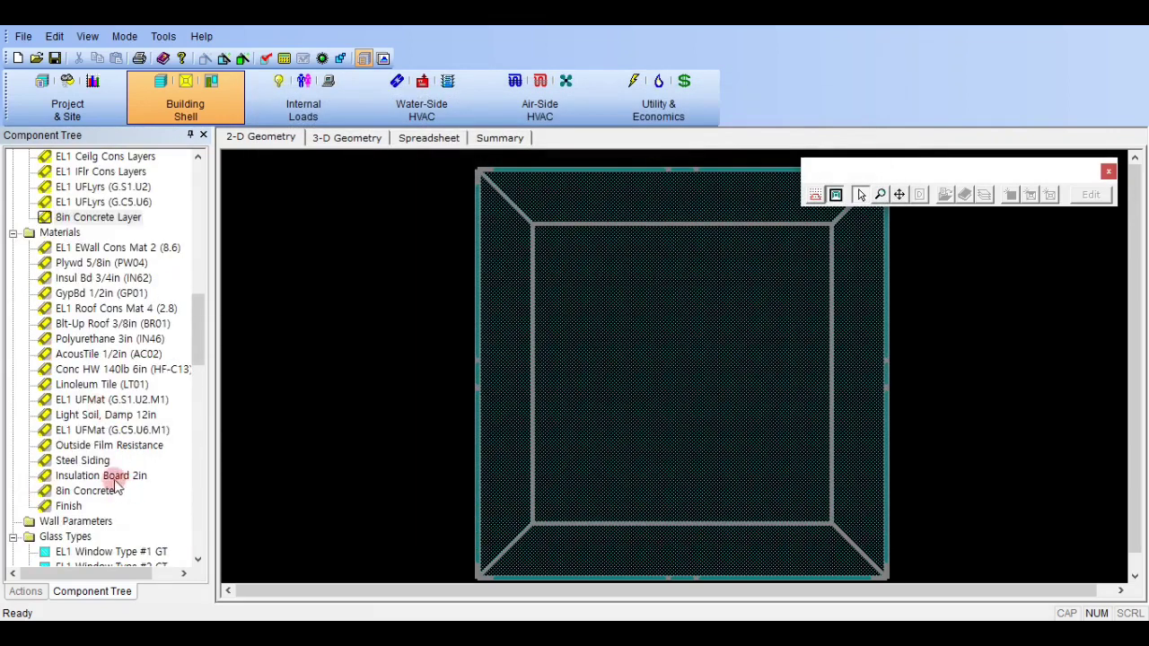
{"action": "left_click", "coordinate": [90, 446]}
{"action": "left_click", "coordinate": [79, 507]}
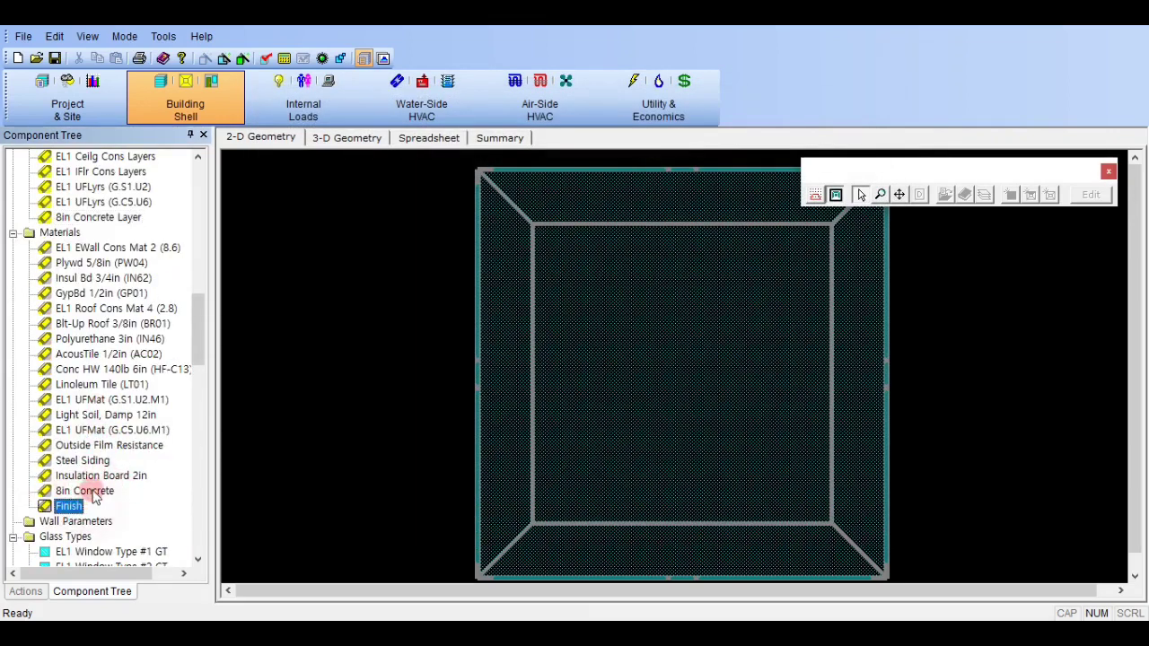
{"action": "left_click", "coordinate": [85, 492]}
{"action": "left_click", "coordinate": [81, 461]}
{"action": "left_click", "coordinate": [90, 446]}
{"action": "scroll", "coordinate": [113, 292], "scroll_direction": "up", "scroll_amount": 2}
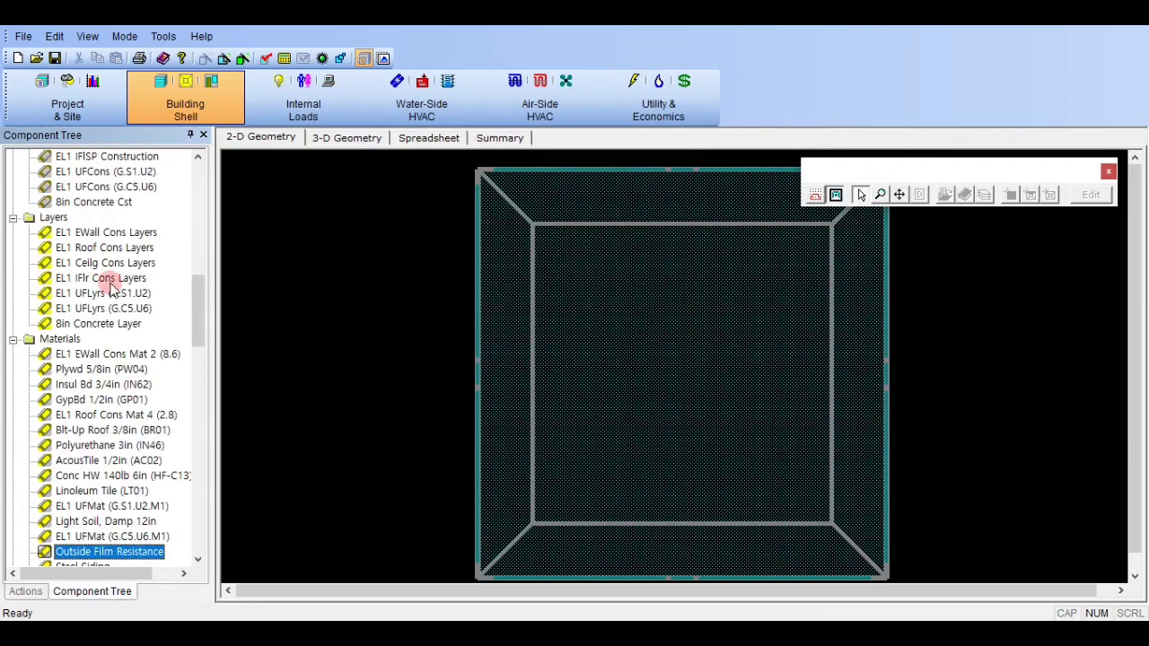
{"action": "scroll", "coordinate": [153, 298], "scroll_direction": "up", "scroll_amount": 6}
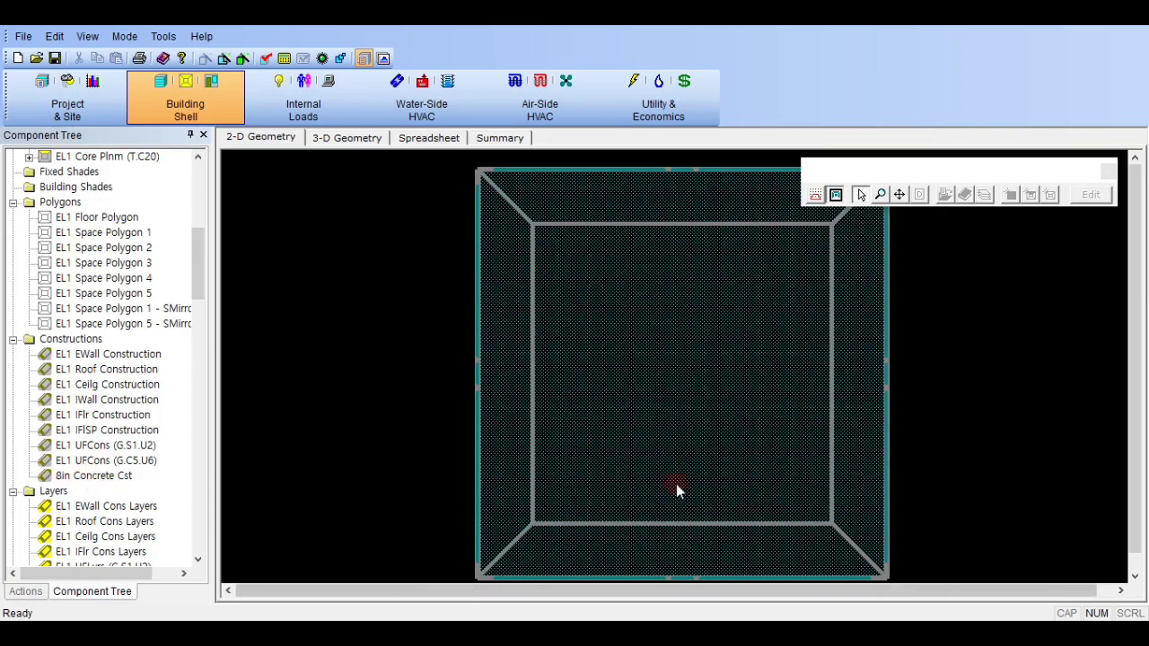
Step: Switch to File Explorer and view the "8in Concrete Cst" INP file in the library folder beside the component tree
{"action": "left_click", "coordinate": [416, 623]}
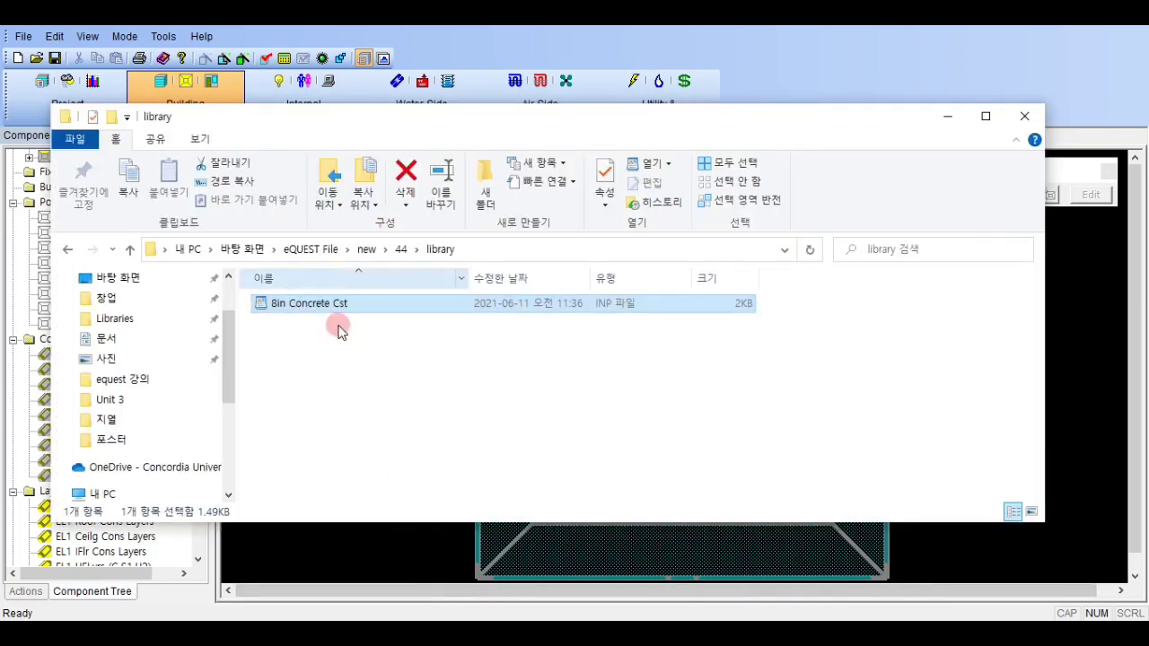
{"action": "left_click_drag", "start_coordinate": [333, 121], "coordinate": [469, 124]}
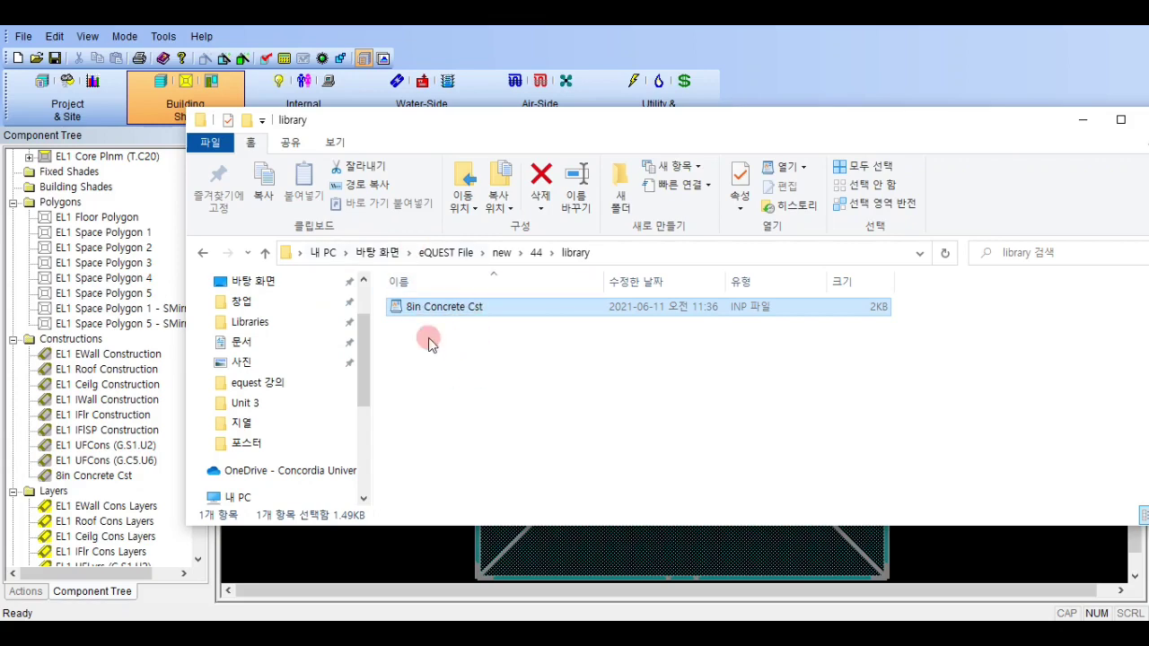
{"action": "left_click_drag", "start_coordinate": [616, 128], "coordinate": [546, 125]}
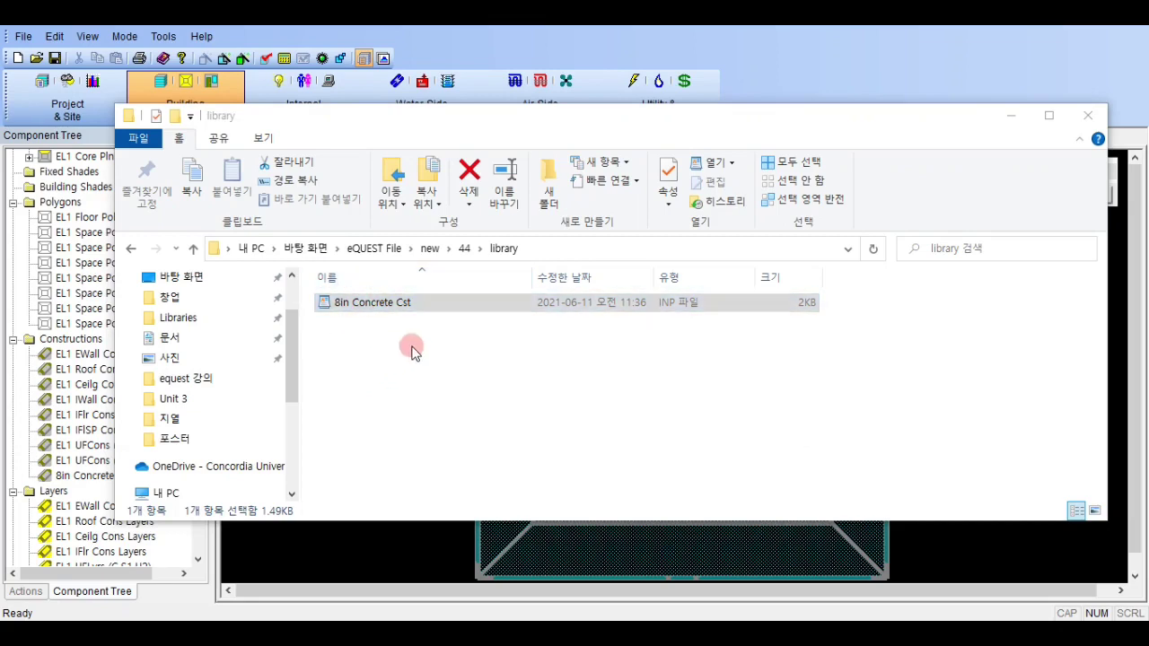
Step: Switch to the Small Office project in eQUEST and examine its constructions, layers, materials, glass types and annual schedules
{"action": "left_click", "coordinate": [844, 634]}
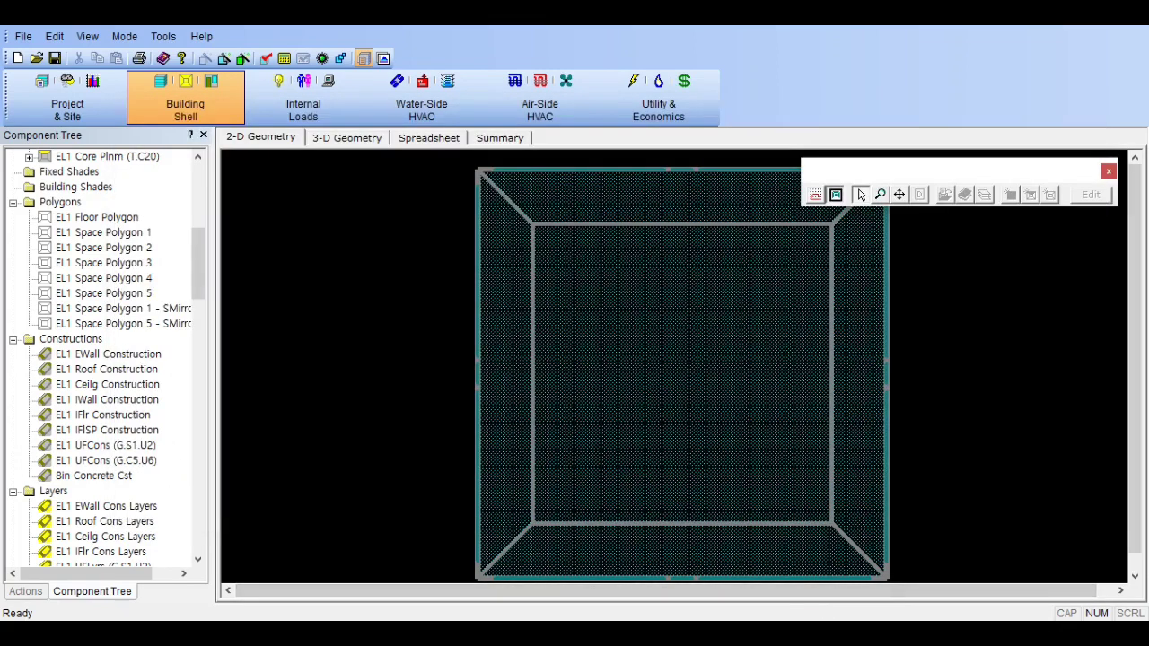
{"action": "left_click", "coordinate": [962, 205]}
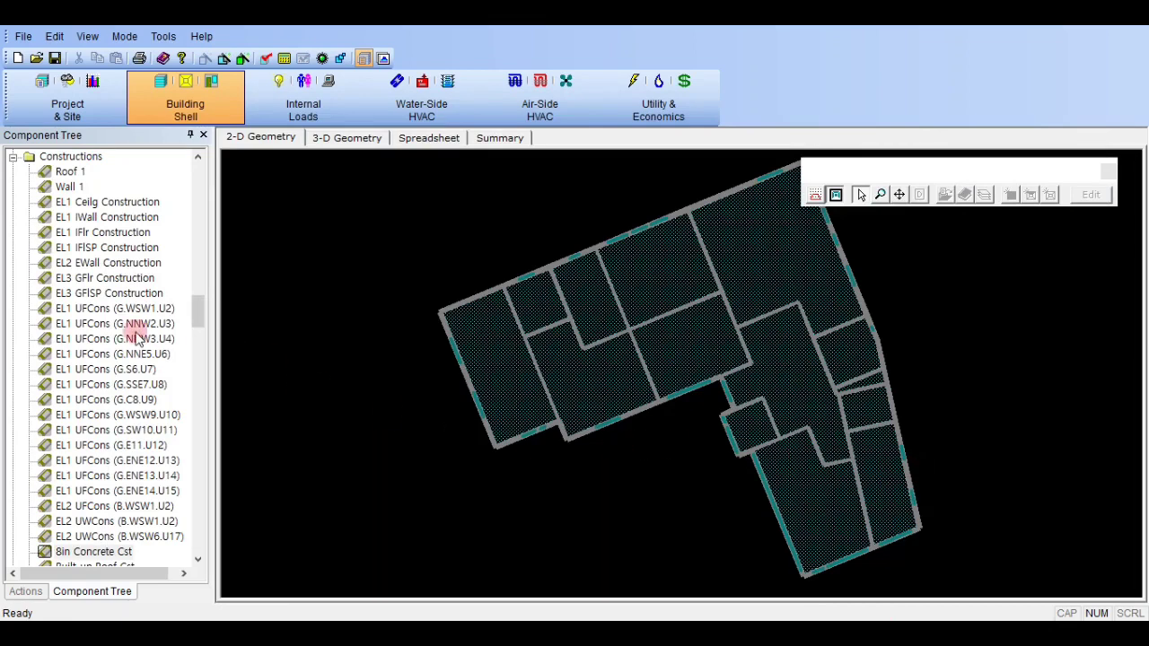
{"action": "scroll", "coordinate": [135, 337], "scroll_direction": "up", "scroll_amount": 7}
{"action": "scroll", "coordinate": [128, 323], "scroll_direction": "down", "scroll_amount": 15}
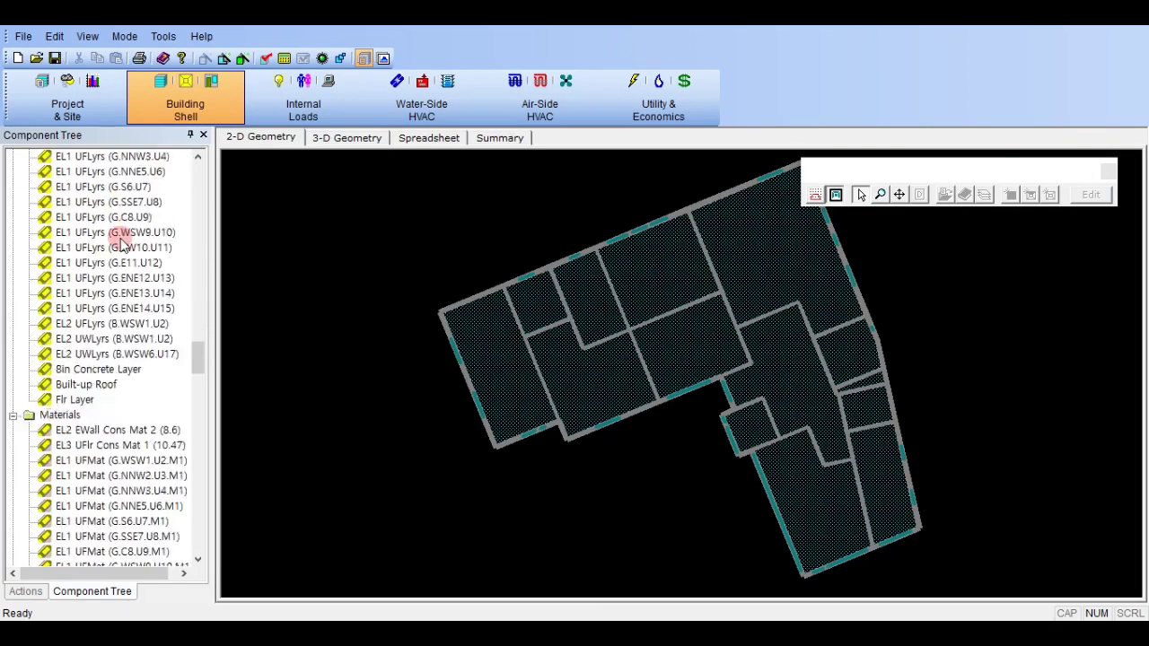
{"action": "scroll", "coordinate": [123, 245], "scroll_direction": "down", "scroll_amount": 15}
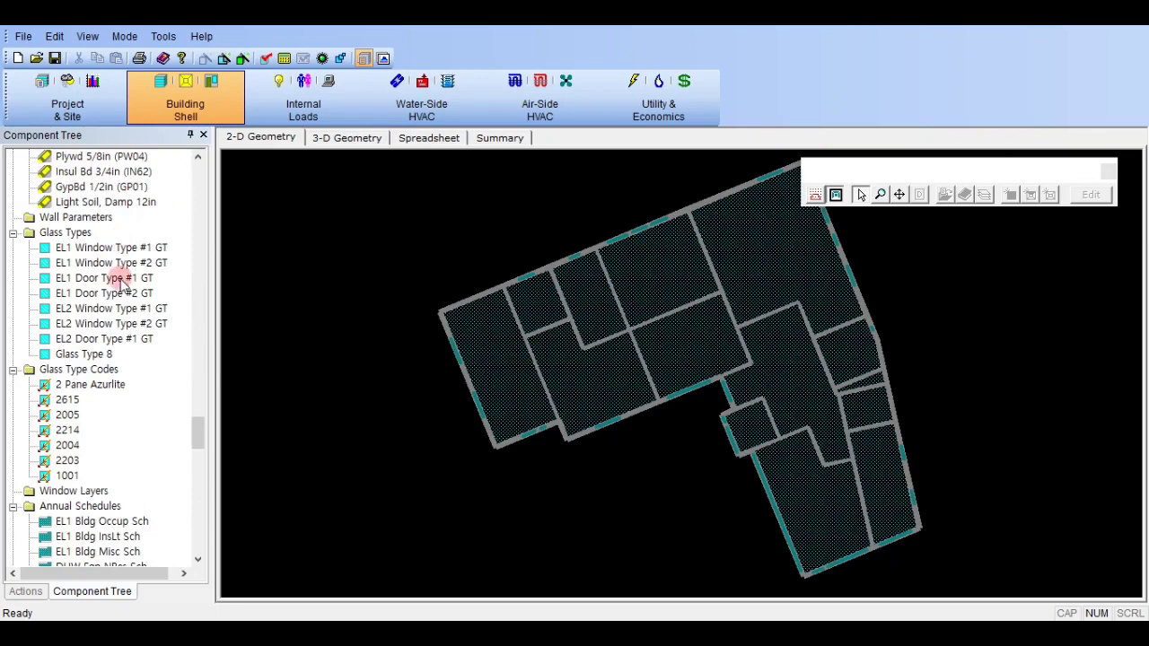
{"action": "scroll", "coordinate": [123, 283], "scroll_direction": "down", "scroll_amount": 7}
{"action": "left_click", "coordinate": [123, 354]}
{"action": "scroll", "coordinate": [126, 357], "scroll_direction": "down", "scroll_amount": 2}
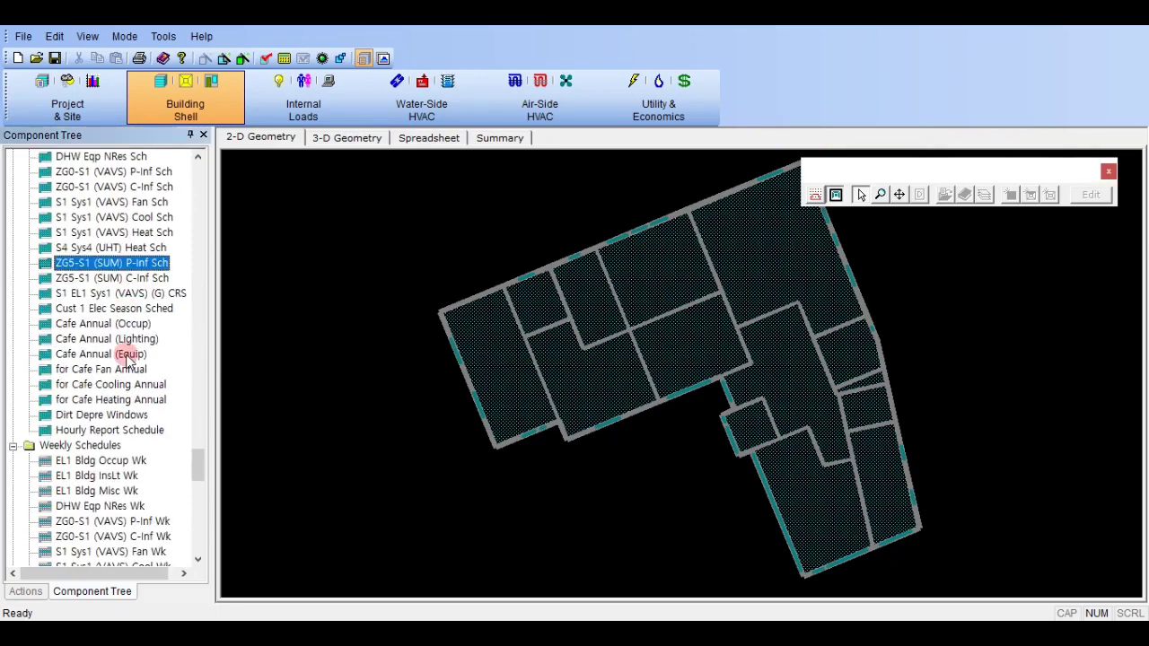
{"action": "scroll", "coordinate": [153, 314], "scroll_direction": "up", "scroll_amount": 3}
{"action": "scroll", "coordinate": [123, 356], "scroll_direction": "down", "scroll_amount": 5}
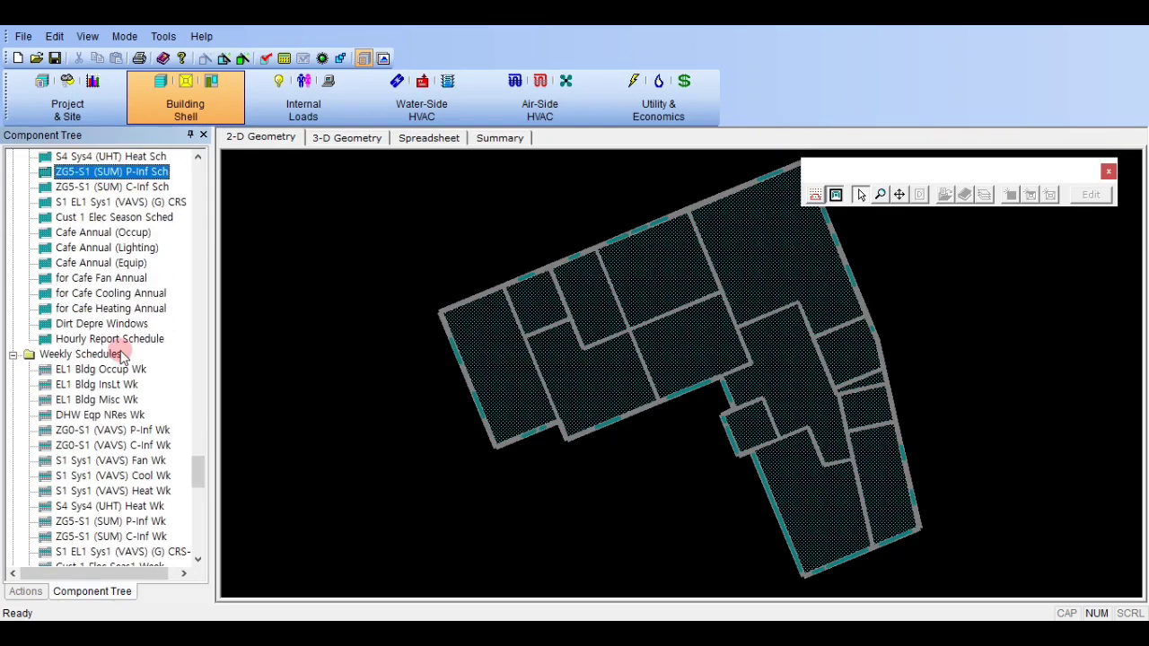
{"action": "scroll", "coordinate": [123, 357], "scroll_direction": "down", "scroll_amount": 4}
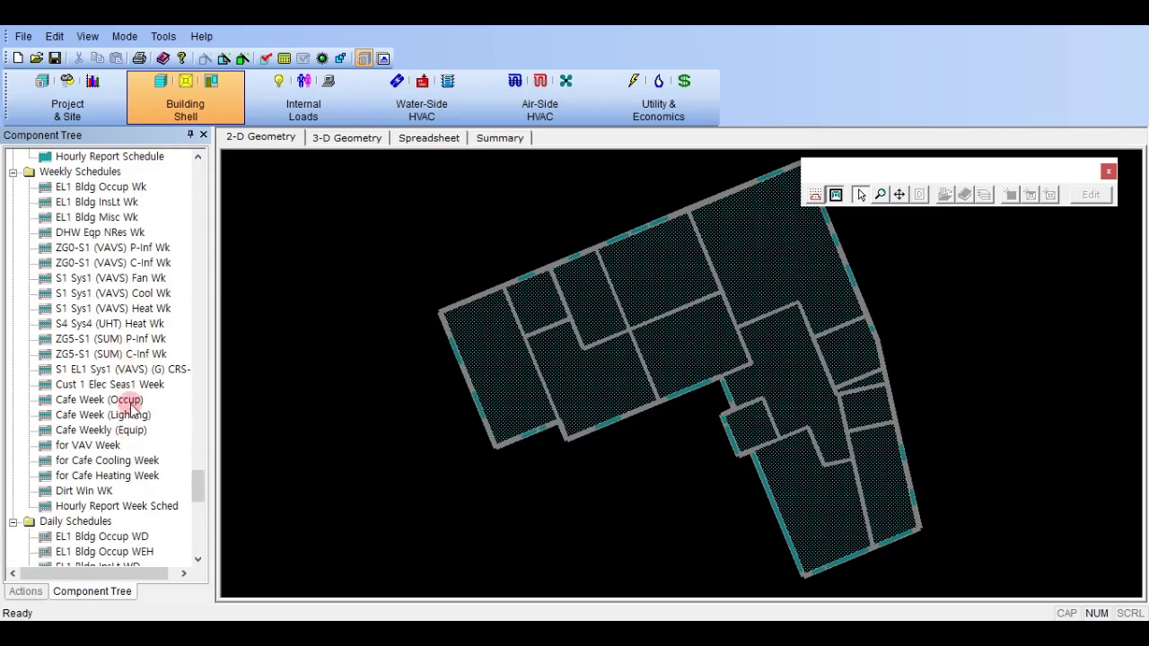
Step: Examine the weekly Cafe schedules for occupancy, lighting and equipment, and look through the daily schedules
{"action": "left_click", "coordinate": [130, 401]}
{"action": "left_click", "coordinate": [132, 415]}
{"action": "left_click", "coordinate": [136, 431]}
{"action": "scroll", "coordinate": [141, 437], "scroll_direction": "down", "scroll_amount": 2}
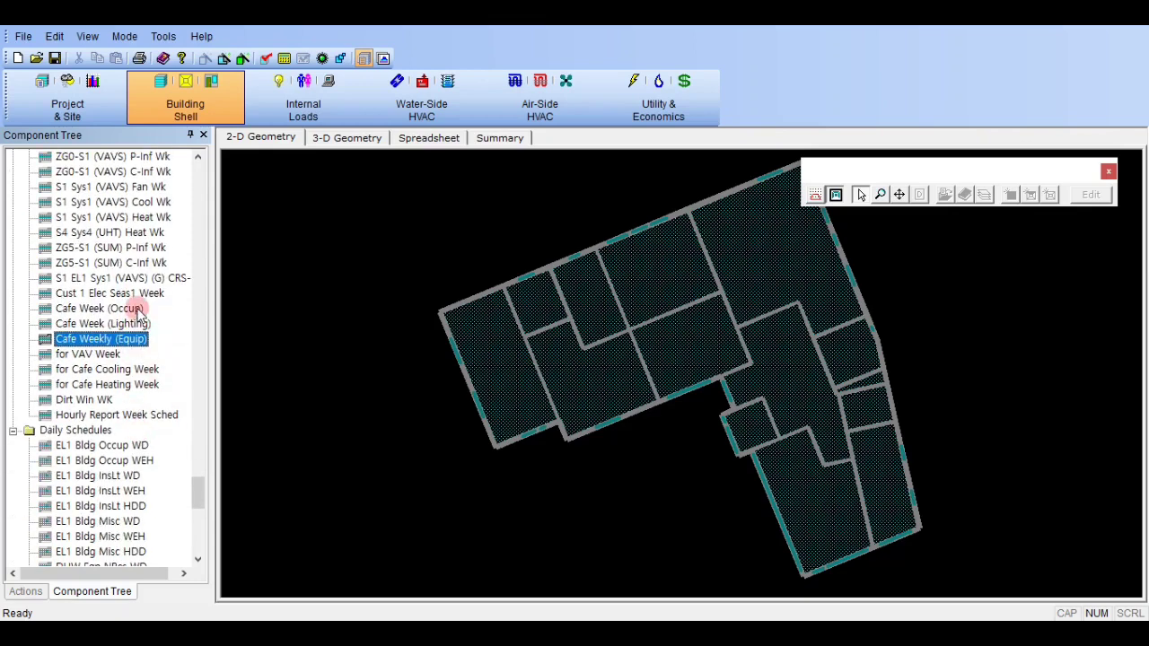
{"action": "scroll", "coordinate": [140, 315], "scroll_direction": "down", "scroll_amount": 6}
{"action": "scroll", "coordinate": [140, 314], "scroll_direction": "up", "scroll_amount": 6}
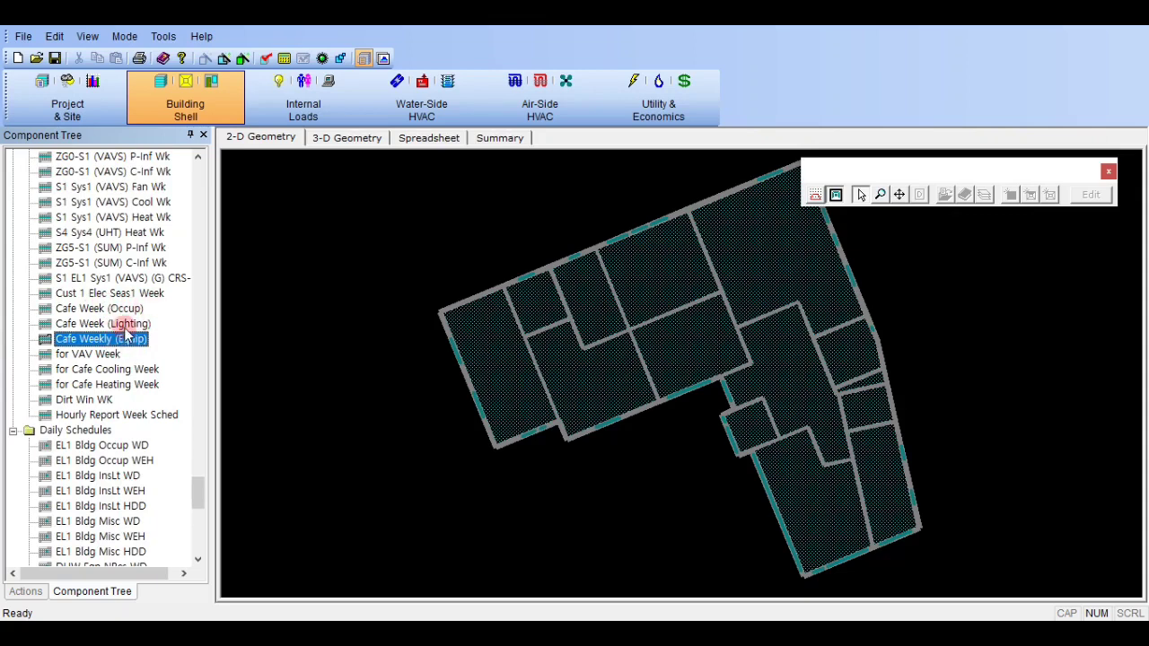
{"action": "scroll", "coordinate": [126, 335], "scroll_direction": "up", "scroll_amount": 3}
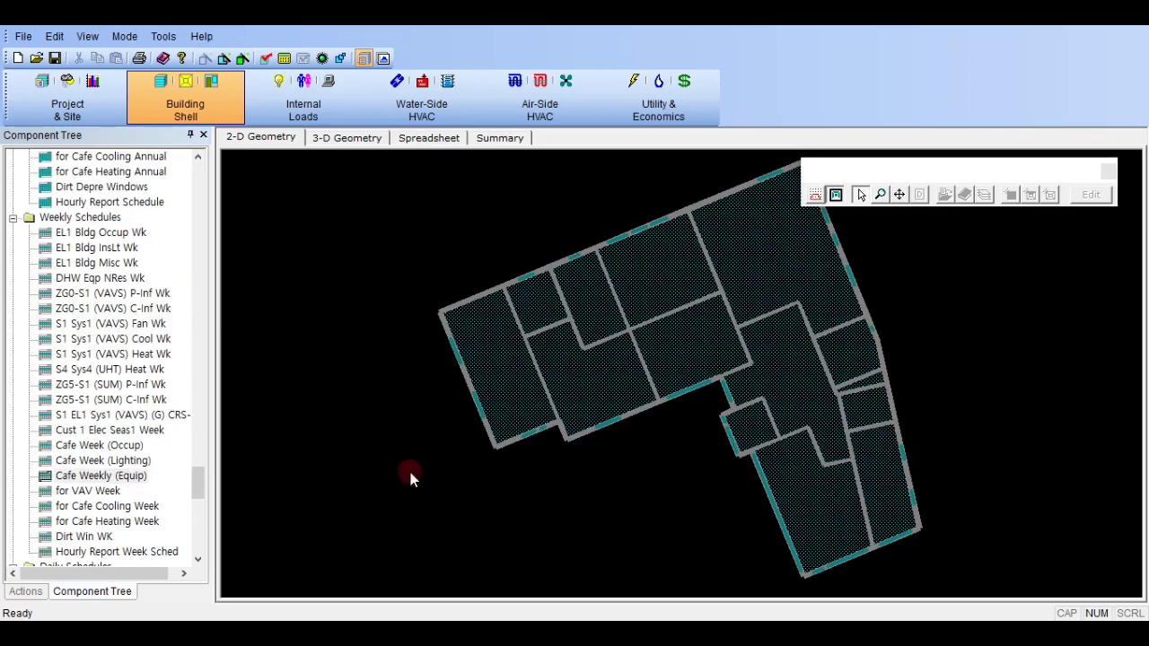
Step: Switch to File Explorer, locate the Small Office INP file in folder 44, and reopen the library folder
{"action": "key", "text": "alt+Tab"}
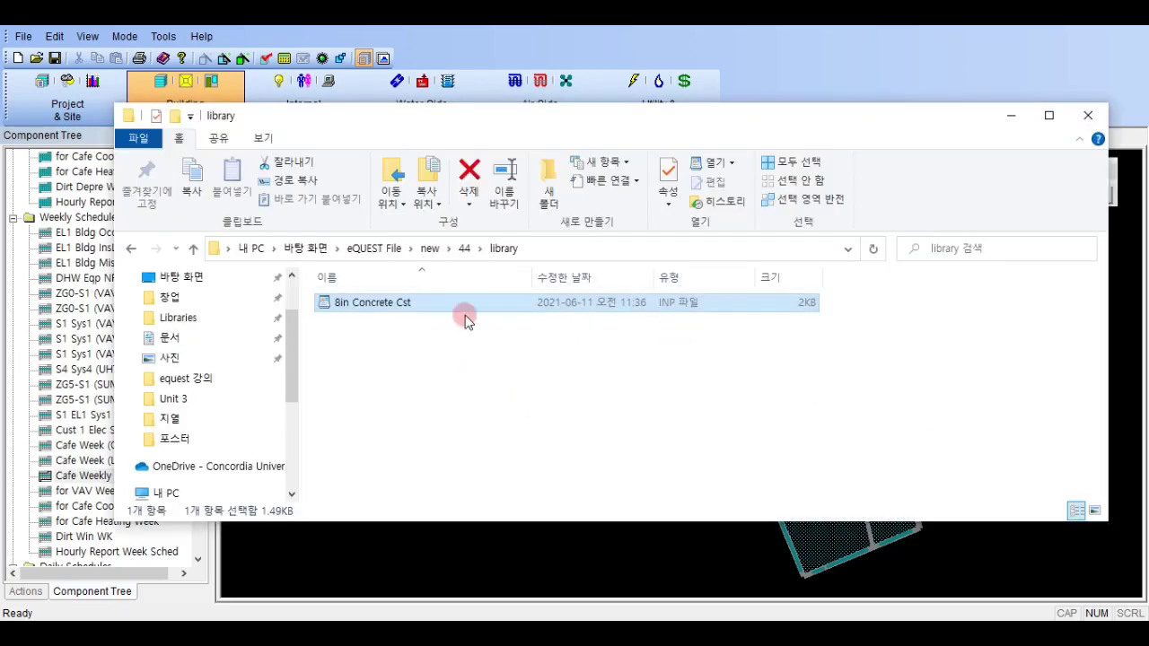
{"action": "left_click", "coordinate": [465, 249]}
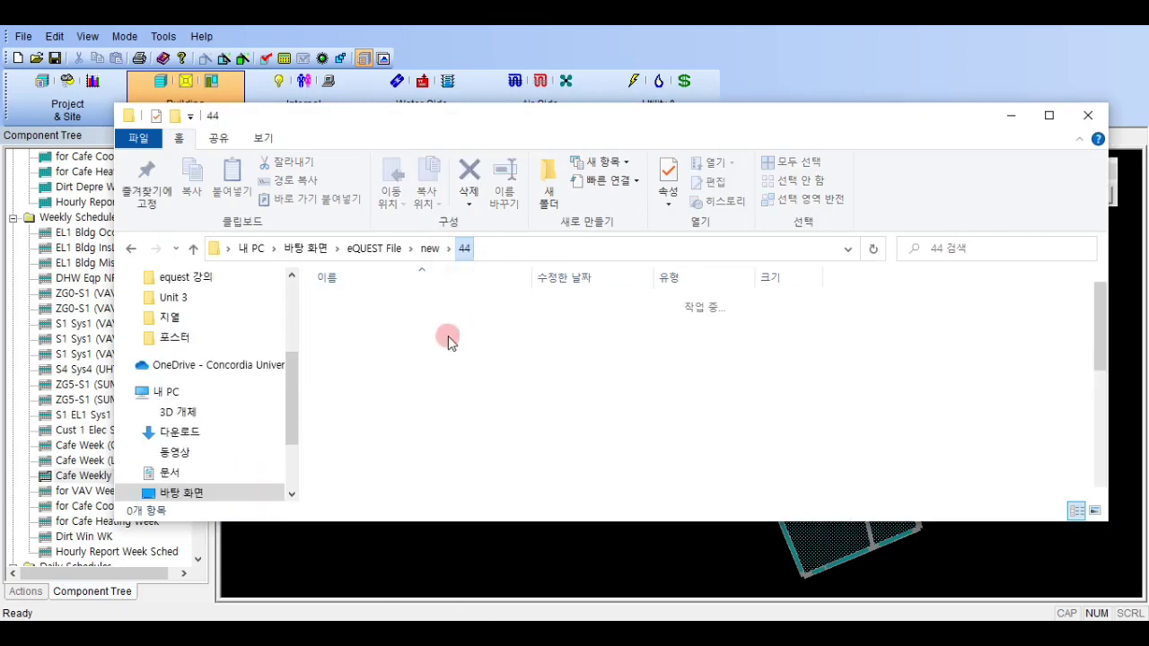
{"action": "scroll", "coordinate": [441, 420], "scroll_direction": "down", "scroll_amount": 5}
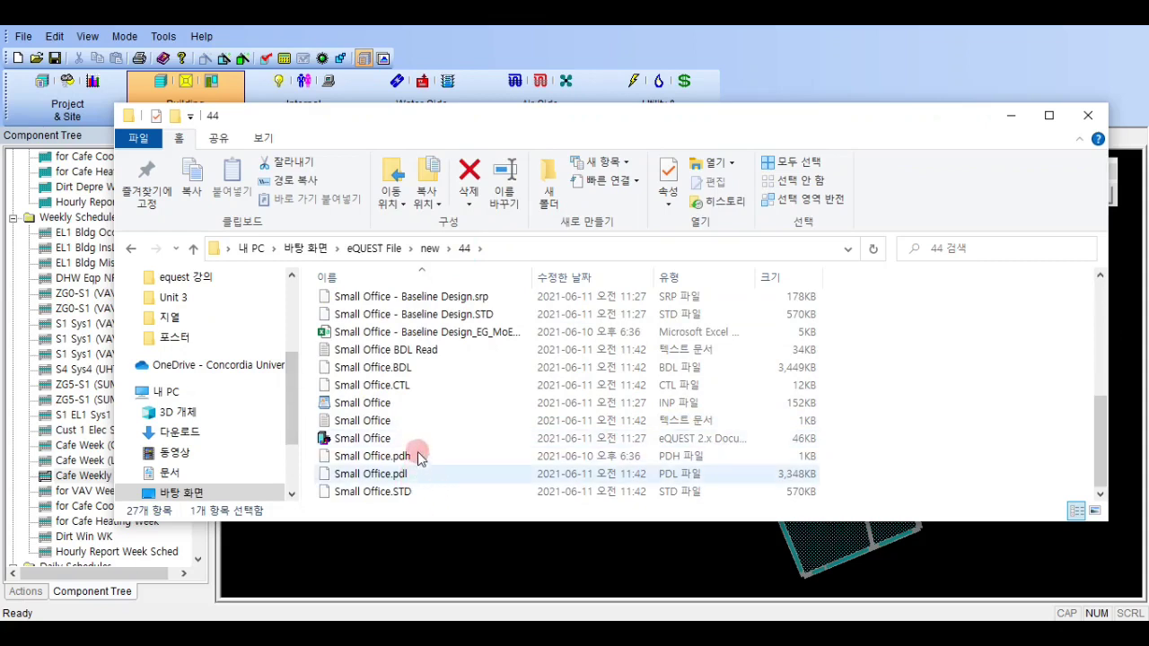
{"action": "left_click", "coordinate": [696, 405]}
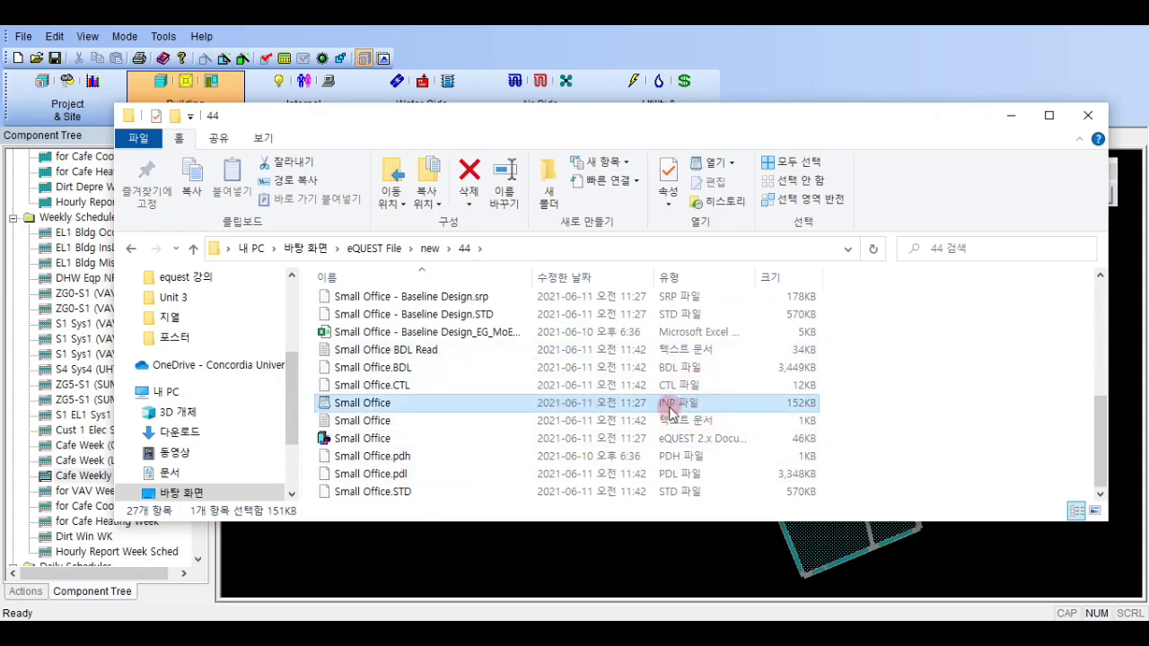
{"action": "scroll", "coordinate": [402, 400], "scroll_direction": "up", "scroll_amount": 5}
{"action": "double_click", "coordinate": [385, 303]}
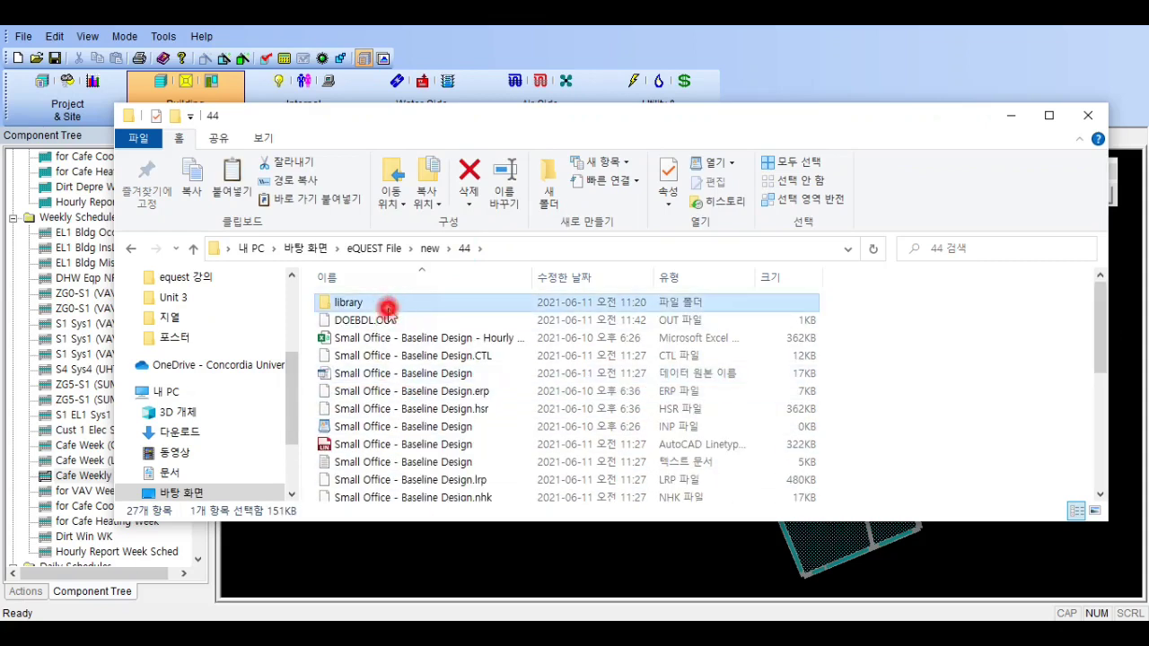
Step: Paste the copied Small Office INP file into the library folder and rename it as "Cafe Schedule"
{"action": "key", "text": "ctrl+v"}
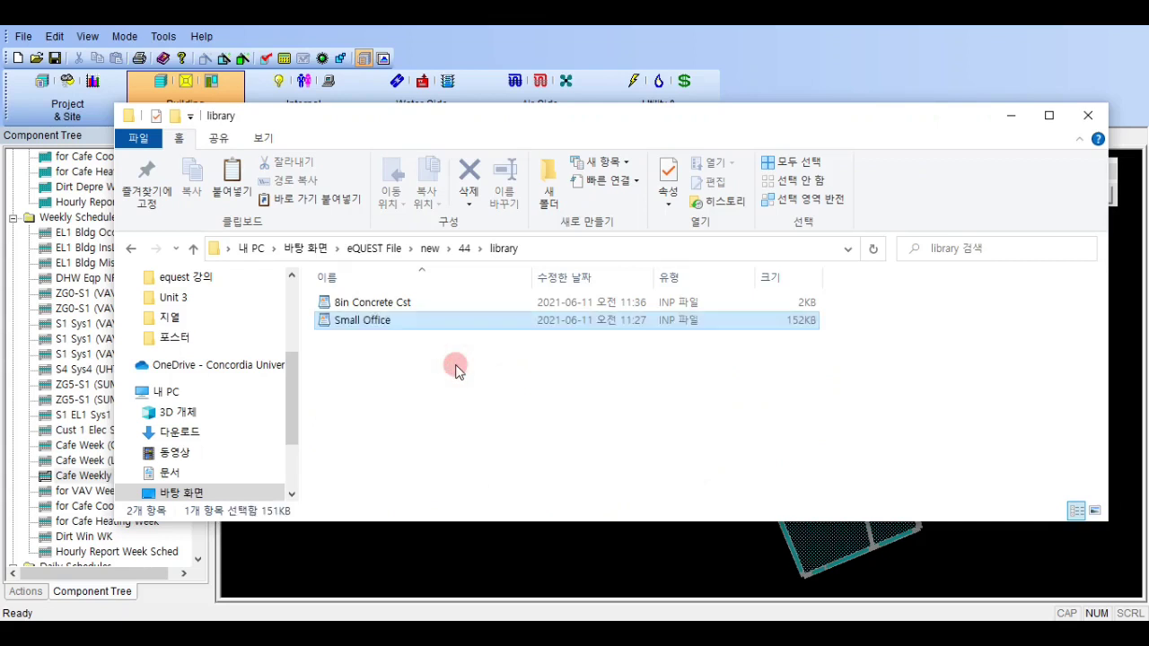
{"action": "key", "text": "F2"}
{"action": "type", "text": "S"}
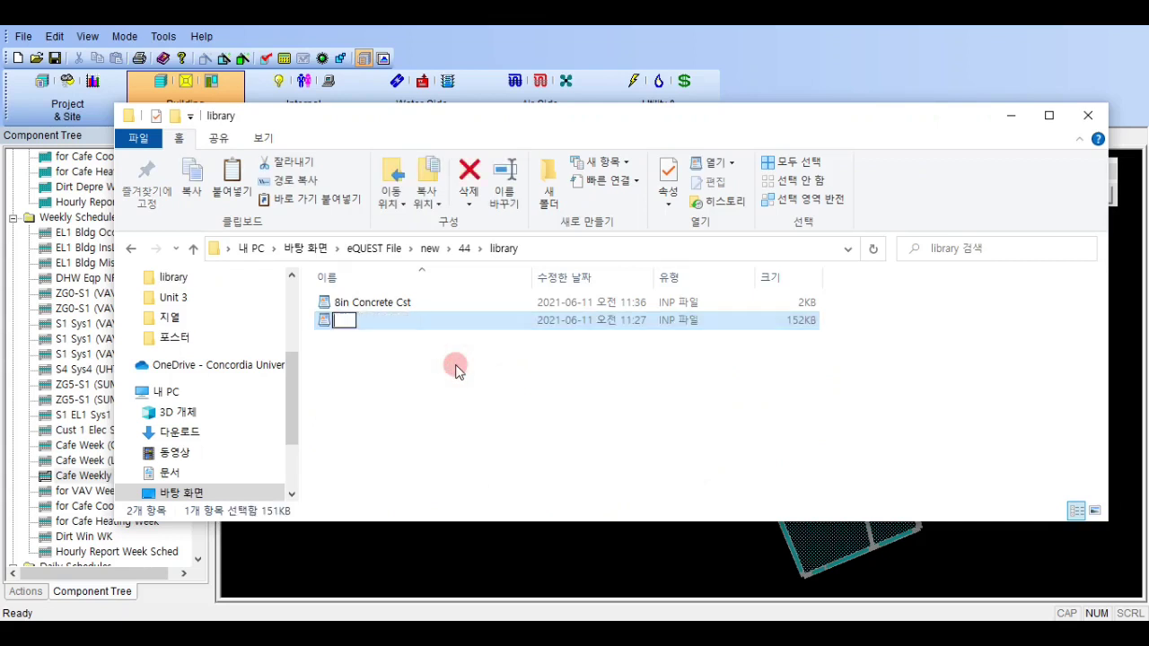
{"action": "left_click_drag", "start_coordinate": [355, 123], "coordinate": [450, 109]}
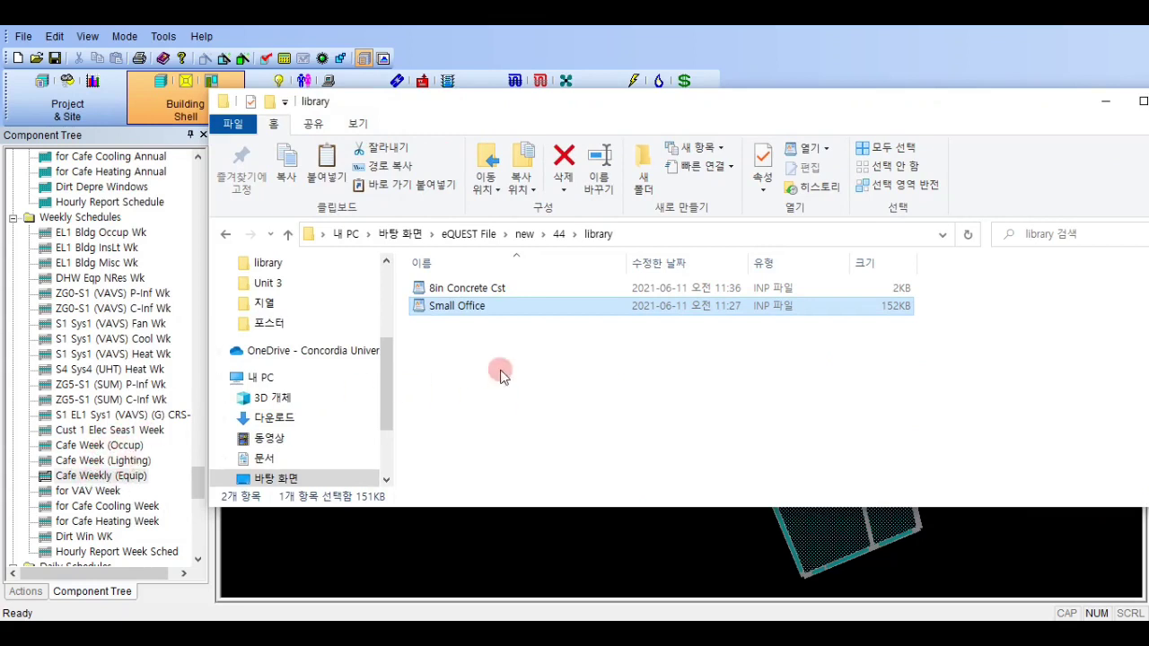
{"action": "key", "text": "F2"}
{"action": "type", "text": "Cafe Schedule"}
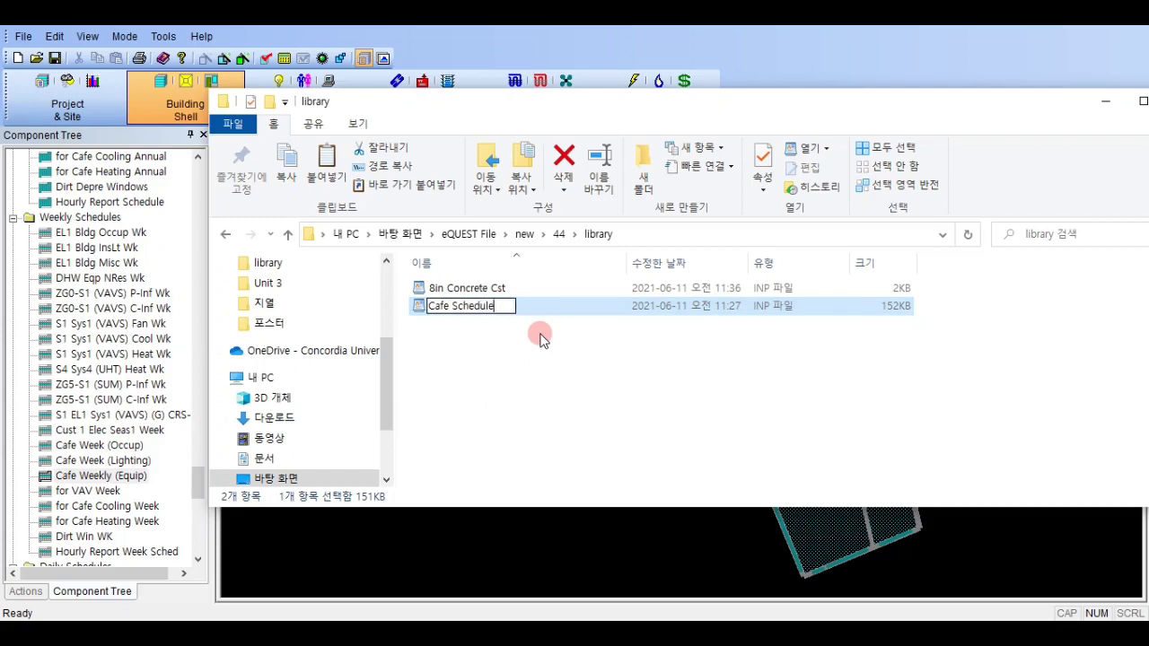
{"action": "key", "text": "Return"}
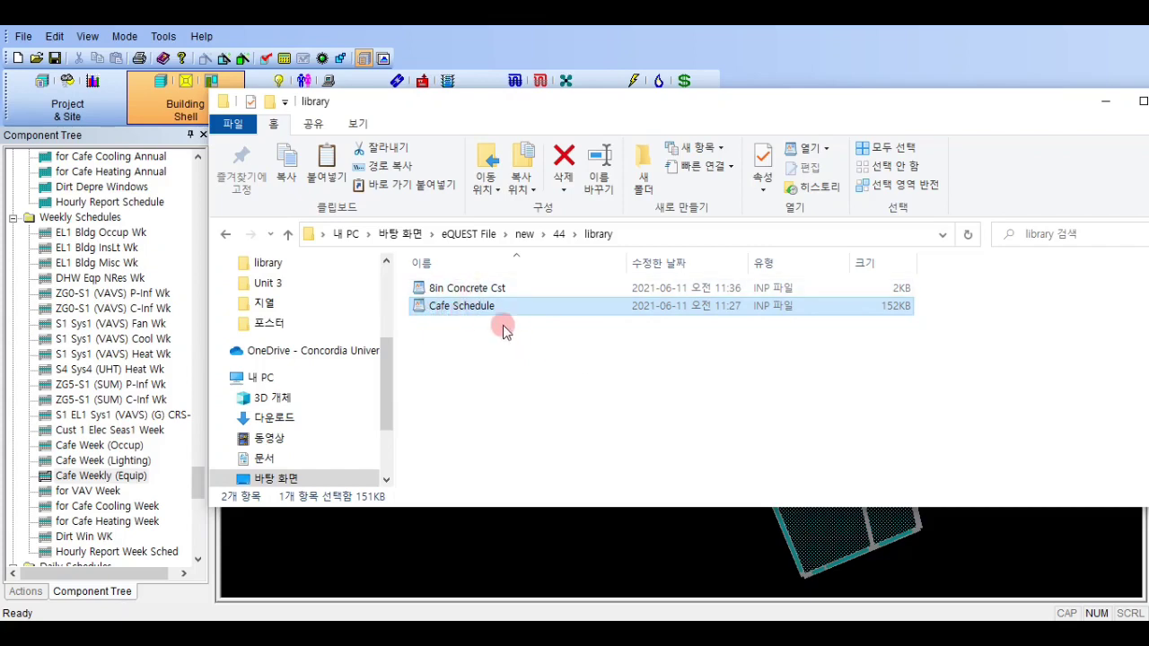
Step: Open the Cafe Schedule INP file in Notepad++ and arrange it side by side with the eQUEST window
{"action": "left_click", "coordinate": [463, 308]}
{"action": "right_click", "coordinate": [480, 307]}
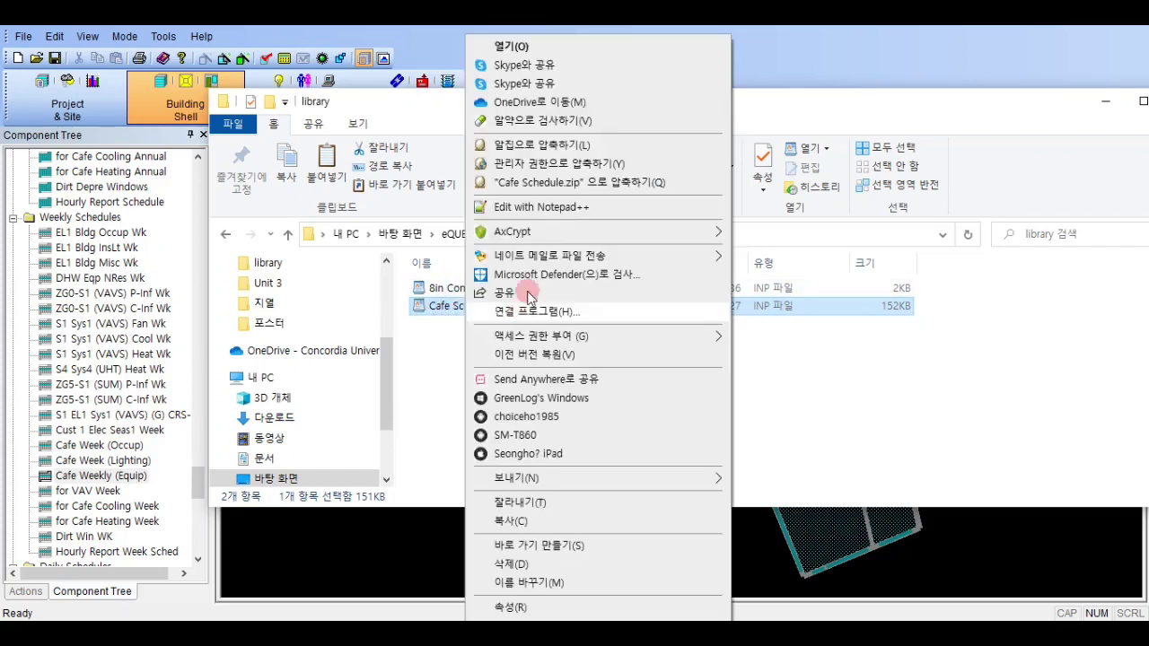
{"action": "left_click", "coordinate": [539, 139]}
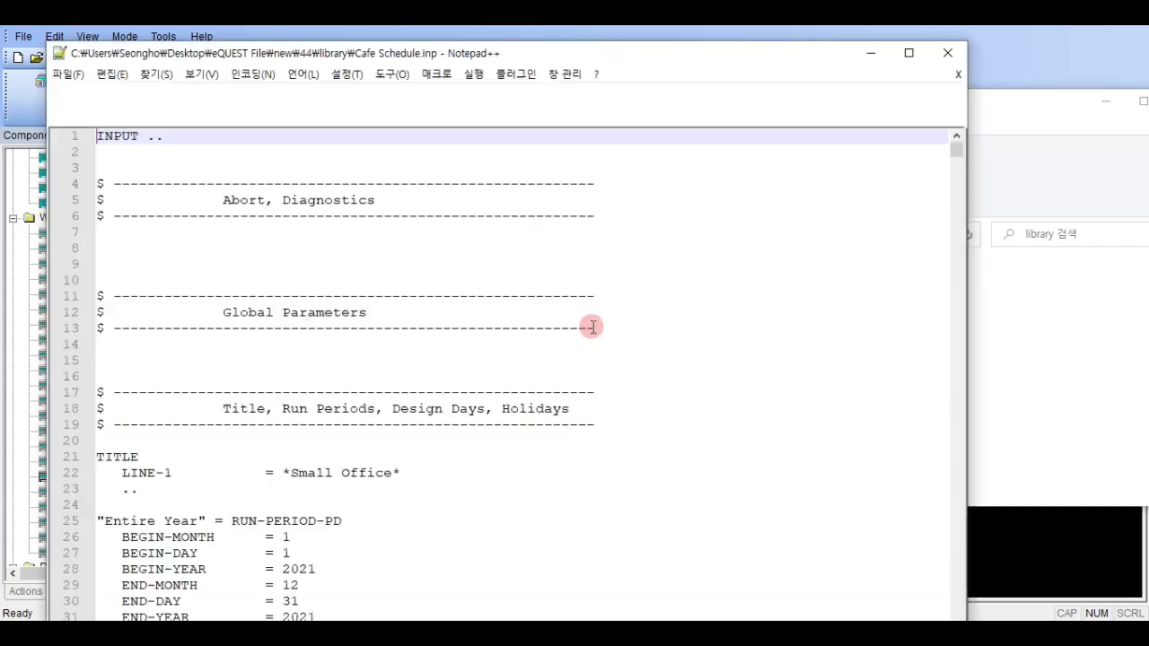
{"action": "left_click", "coordinate": [598, 55]}
{"action": "left_click_drag", "start_coordinate": [598, 56], "coordinate": [1147, 54]}
{"action": "left_click", "coordinate": [306, 334]}
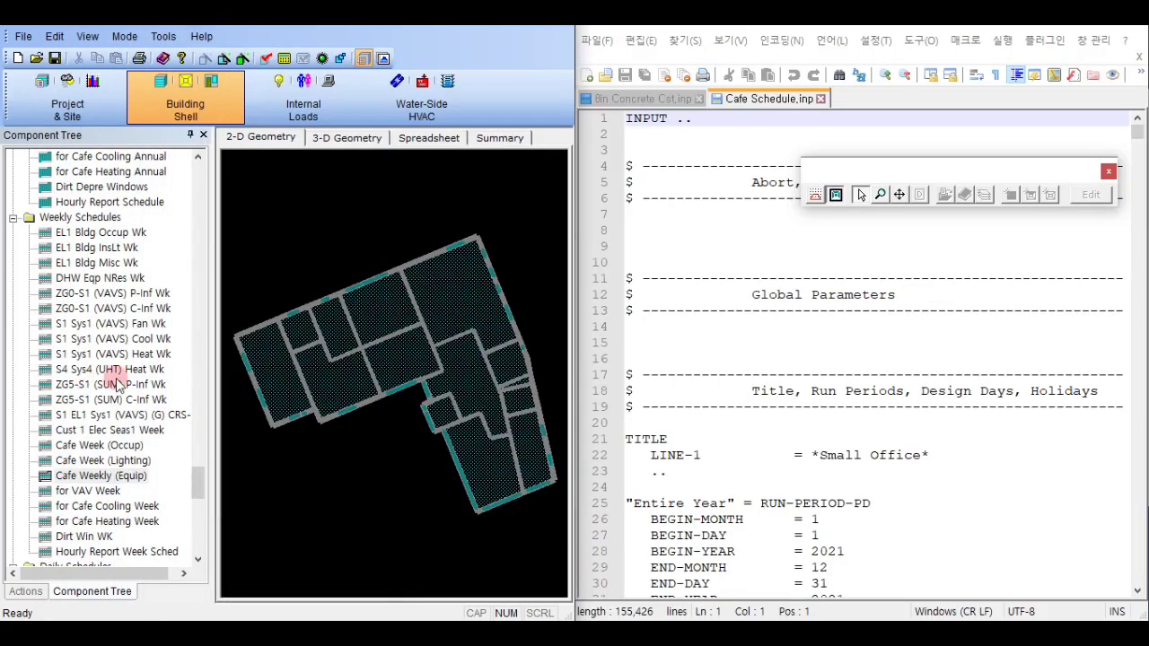
Step: Open the properties of the Cafe Annual (Occup) schedule from the annual schedules in eQUEST
{"action": "scroll", "coordinate": [115, 377], "scroll_direction": "up", "scroll_amount": 9}
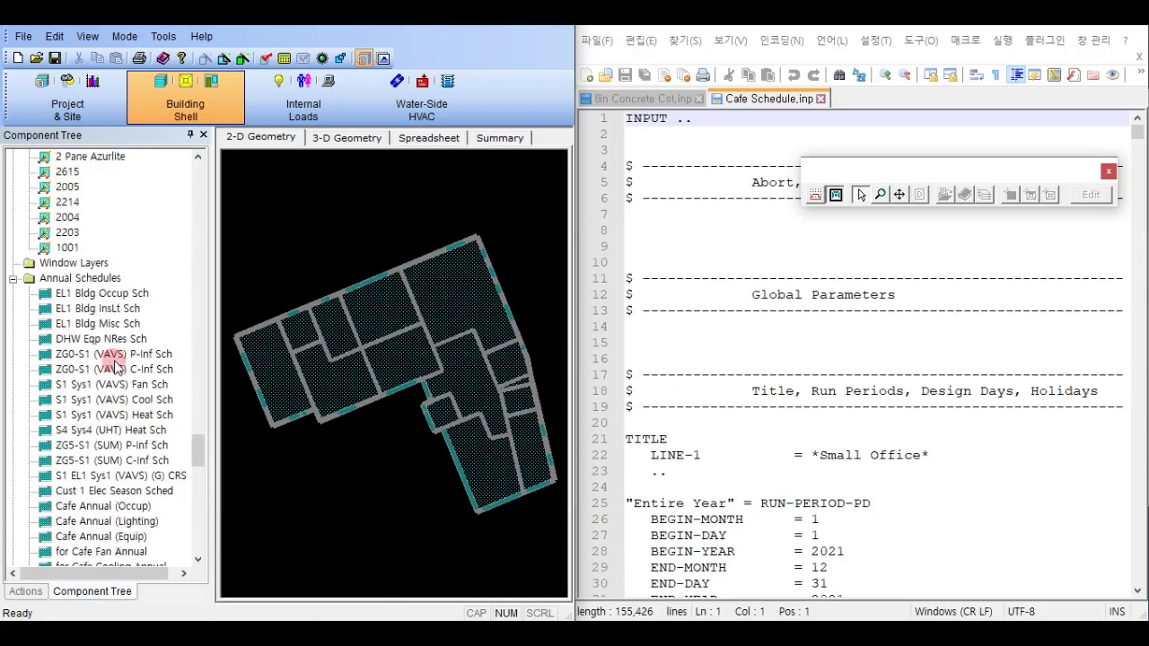
{"action": "scroll", "coordinate": [115, 364], "scroll_direction": "up", "scroll_amount": 2}
{"action": "scroll", "coordinate": [115, 364], "scroll_direction": "down", "scroll_amount": 6}
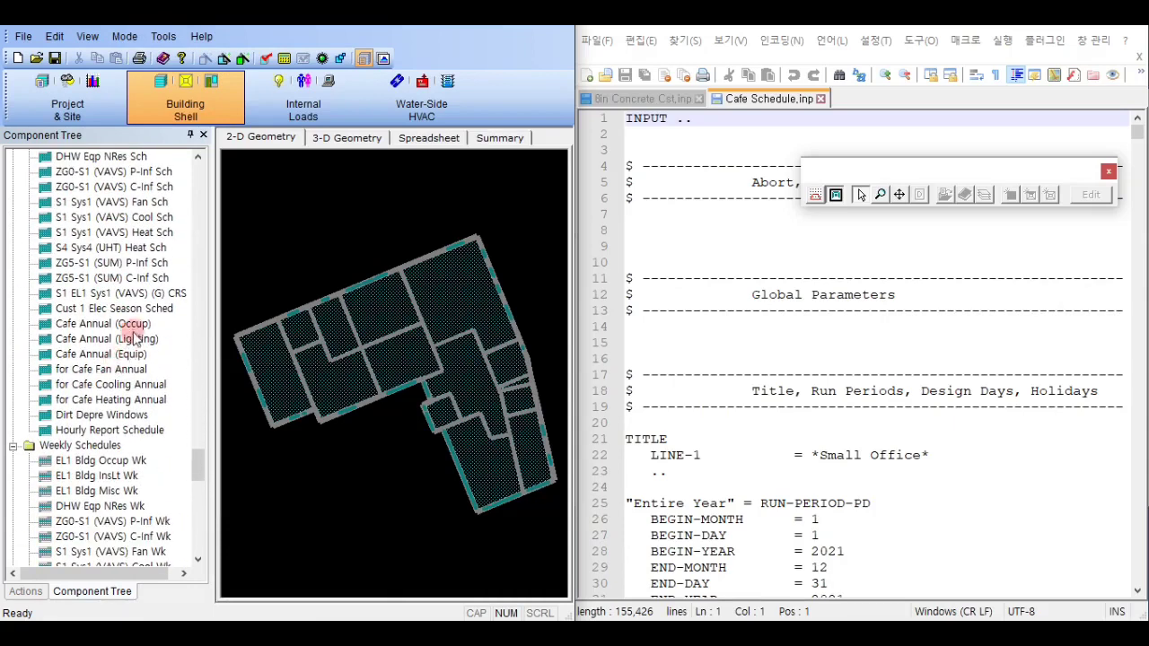
{"action": "left_click", "coordinate": [130, 325]}
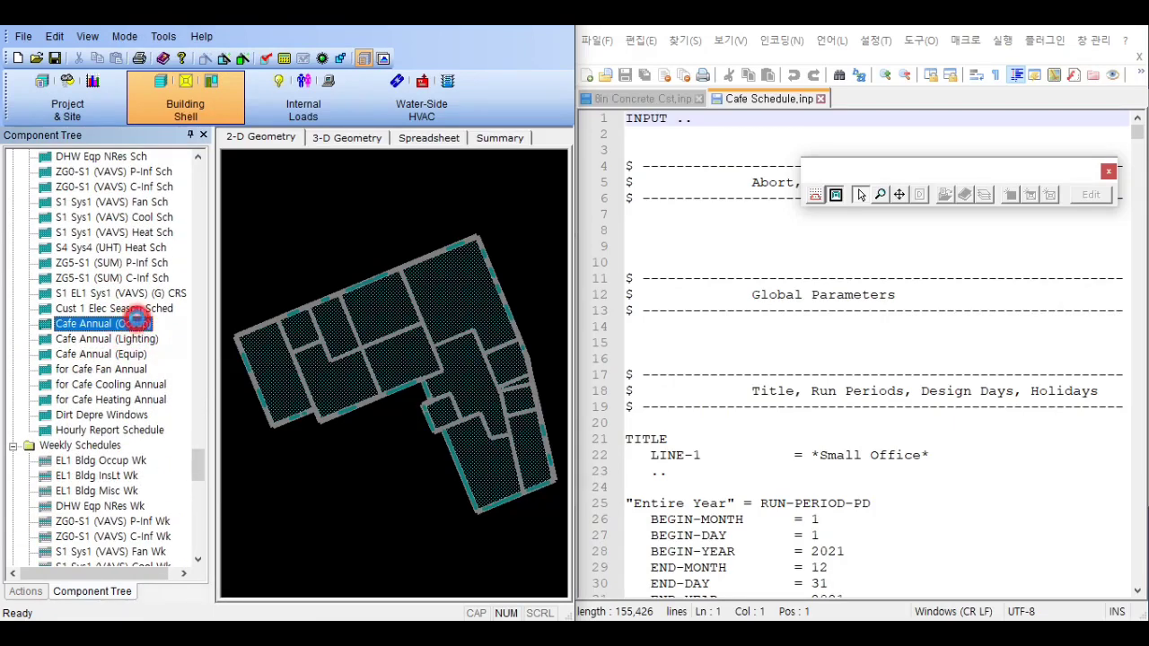
{"action": "double_click", "coordinate": [137, 318]}
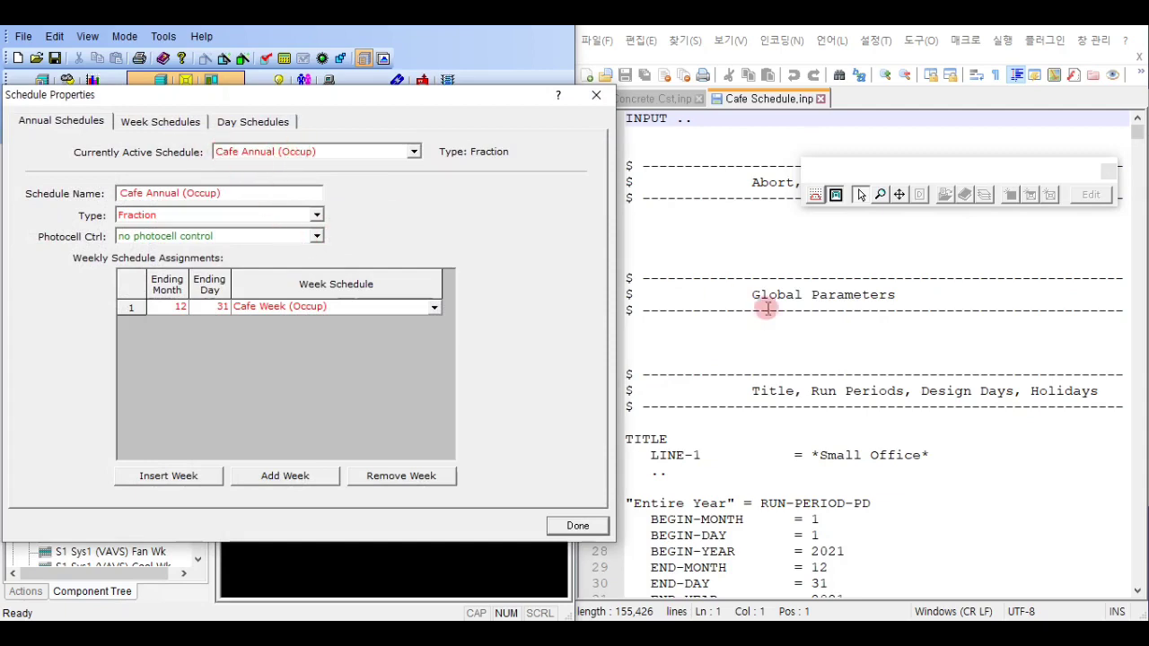
Step: Switch to Cafe Schedule.inp in Notepad++ and look through its general, material and construction sections to locate the start of Day Schedules
{"action": "left_click", "coordinate": [902, 278]}
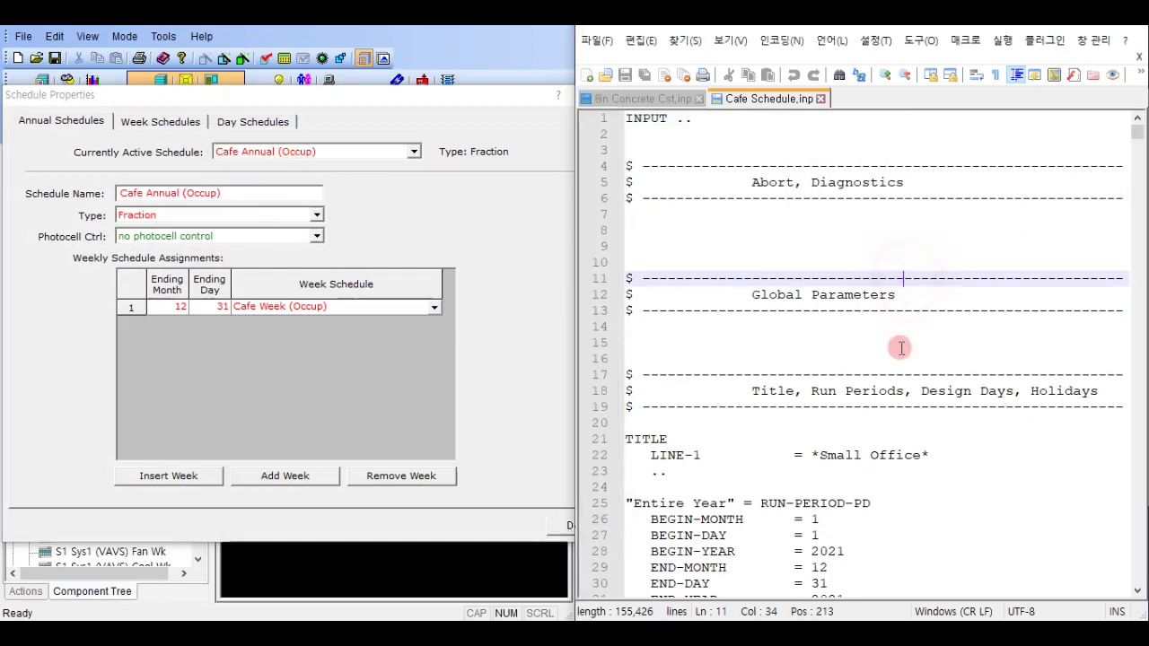
{"action": "scroll", "coordinate": [901, 348], "scroll_direction": "down", "scroll_amount": 5}
{"action": "scroll", "coordinate": [901, 348], "scroll_direction": "up", "scroll_amount": 5}
{"action": "scroll", "coordinate": [836, 302], "scroll_direction": "down", "scroll_amount": 15}
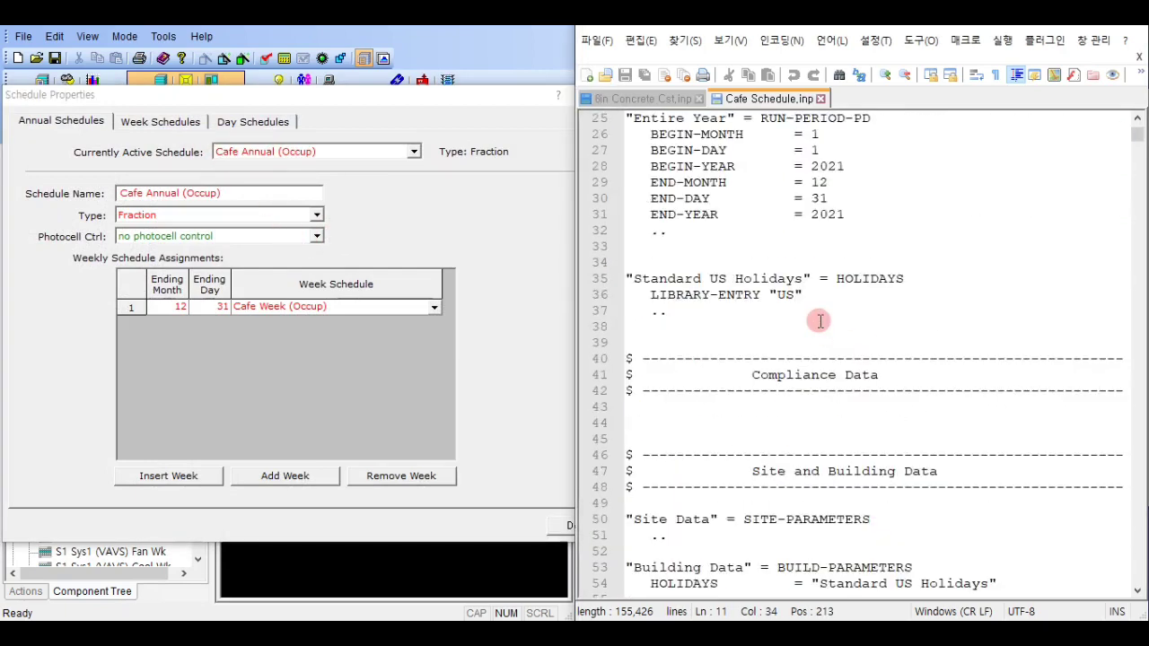
{"action": "scroll", "coordinate": [820, 320], "scroll_direction": "down", "scroll_amount": 4}
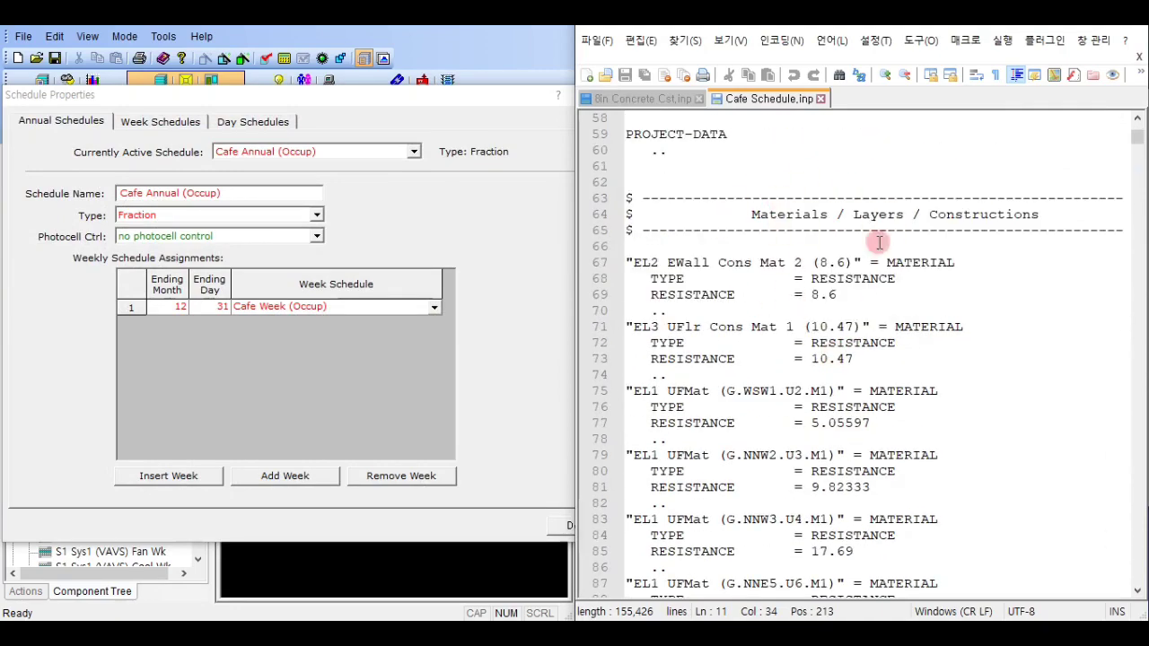
{"action": "scroll", "coordinate": [862, 260], "scroll_direction": "down", "scroll_amount": 20}
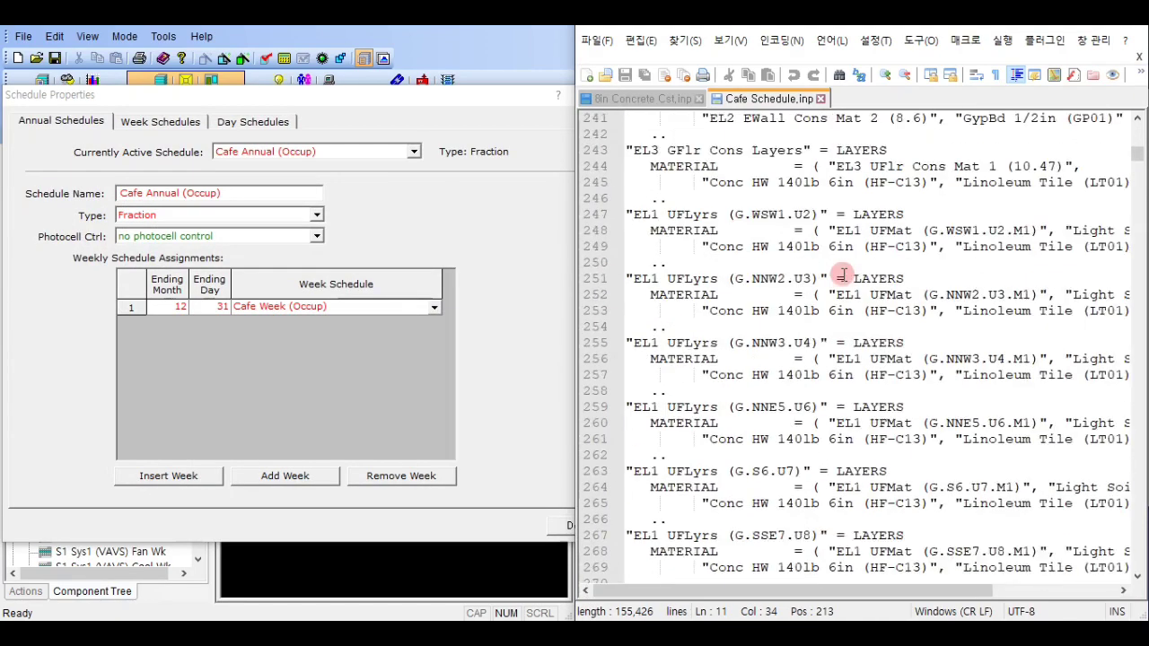
{"action": "scroll", "coordinate": [844, 274], "scroll_direction": "down", "scroll_amount": 20}
{"action": "scroll", "coordinate": [1142, 551], "scroll_direction": "down", "scroll_amount": 20}
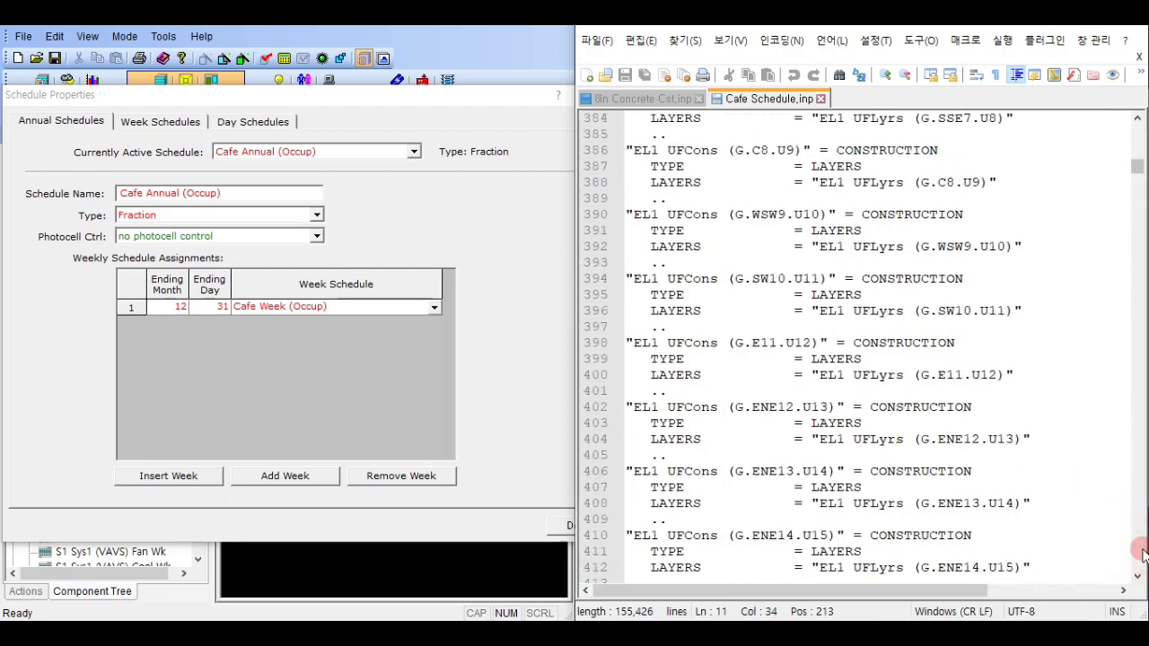
{"action": "scroll", "coordinate": [991, 439], "scroll_direction": "up", "scroll_amount": 20}
{"action": "scroll", "coordinate": [991, 439], "scroll_direction": "up", "scroll_amount": 5}
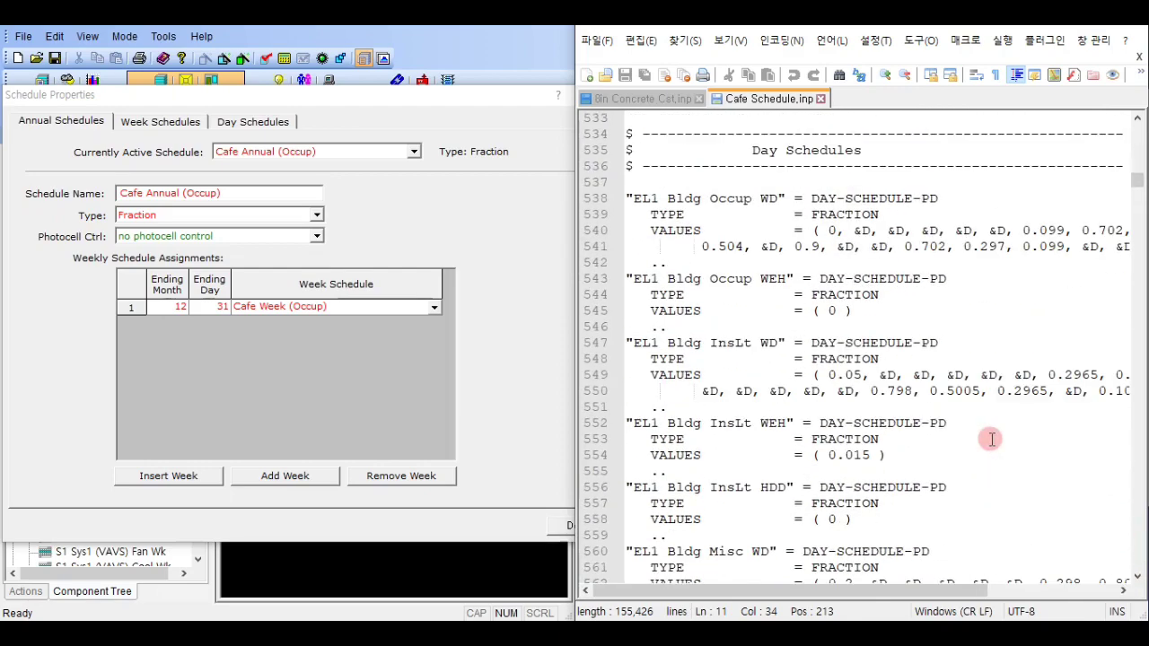
{"action": "scroll", "coordinate": [808, 202], "scroll_direction": "up", "scroll_amount": 5}
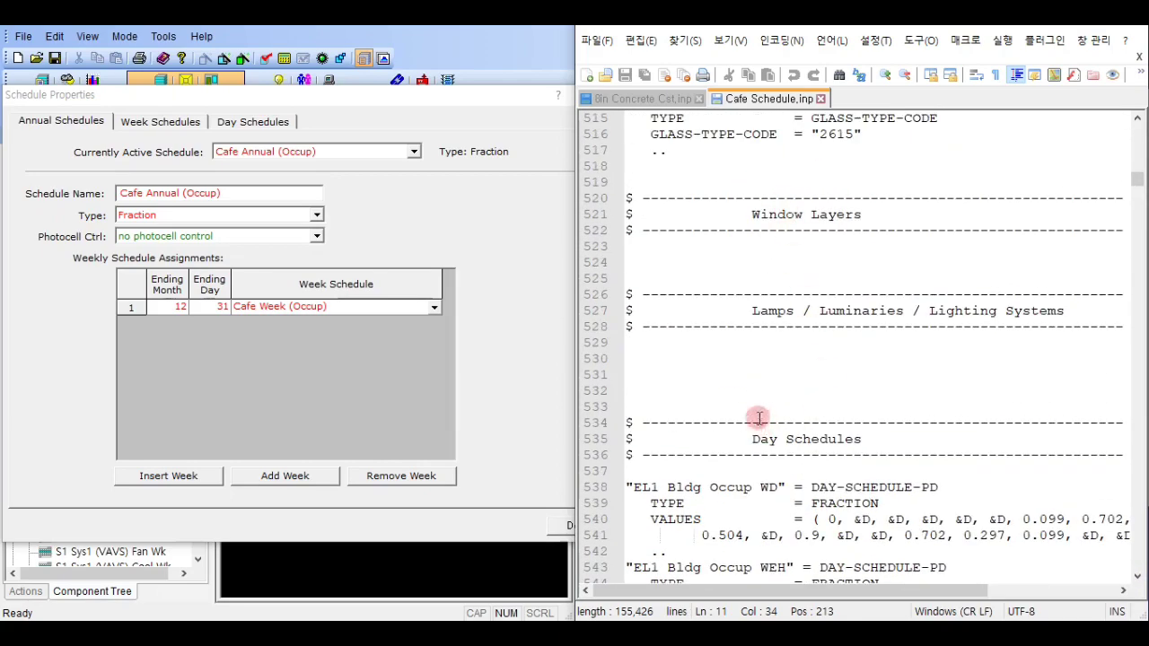
Step: Examine the Day Schedules and Week Schedules sections of Cafe Schedule.inp through to the Annual Schedules heading
{"action": "scroll", "coordinate": [794, 391], "scroll_direction": "down", "scroll_amount": 20}
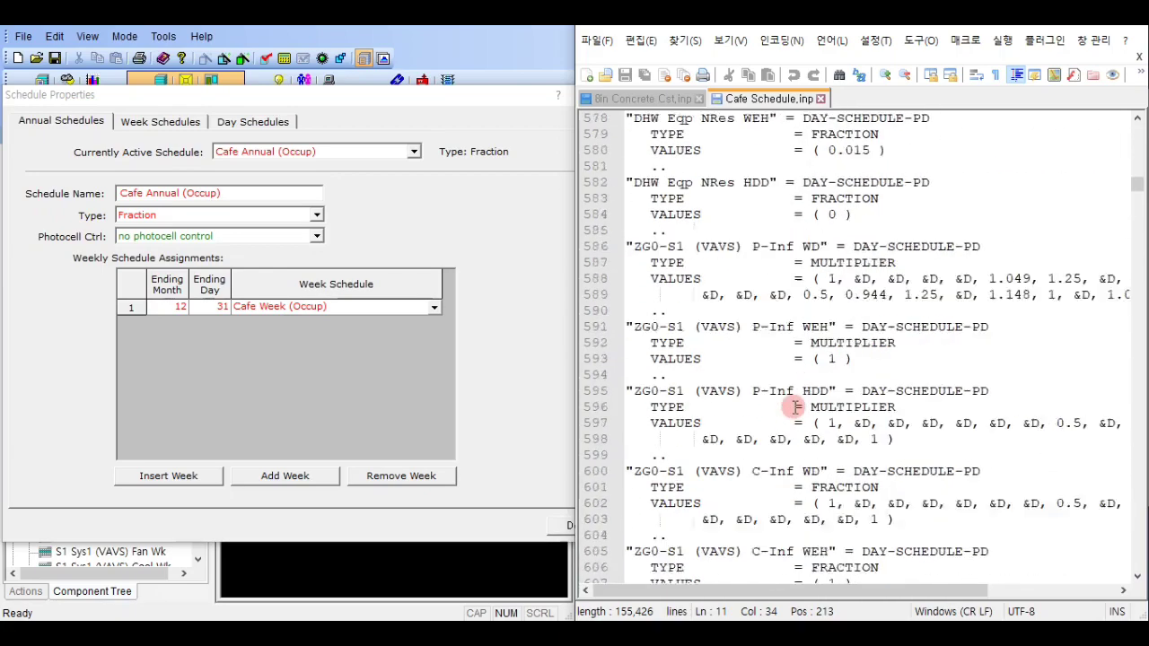
{"action": "scroll", "coordinate": [795, 407], "scroll_direction": "down", "scroll_amount": 8}
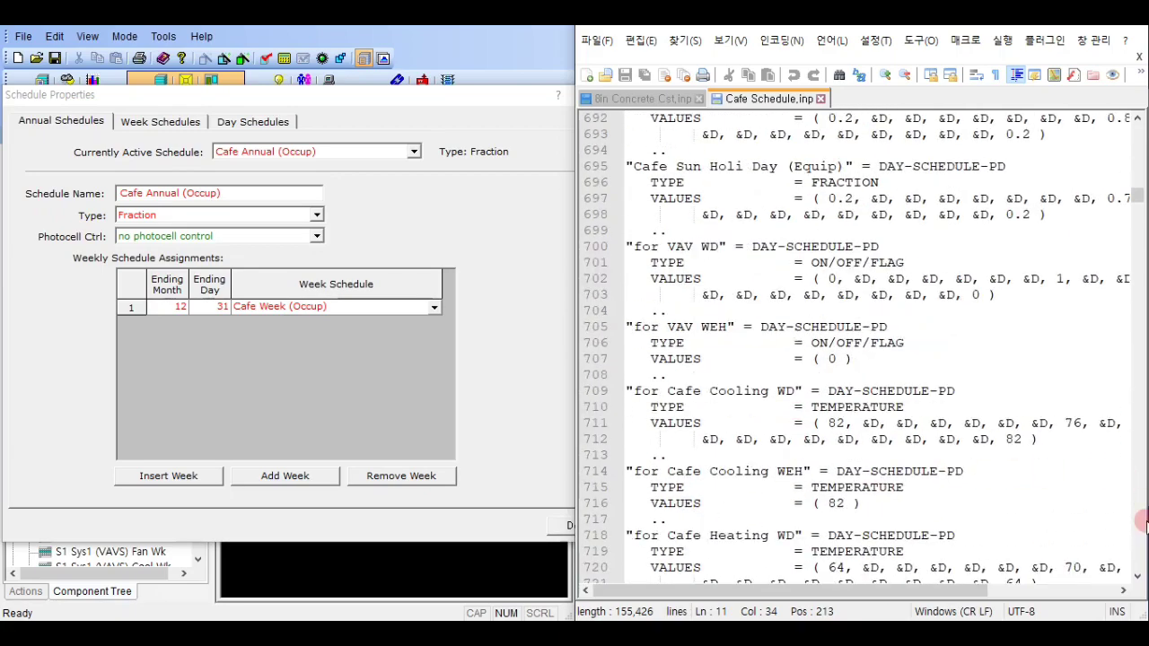
{"action": "scroll", "coordinate": [1122, 503], "scroll_direction": "down", "scroll_amount": 20}
{"action": "scroll", "coordinate": [1096, 505], "scroll_direction": "up", "scroll_amount": 17}
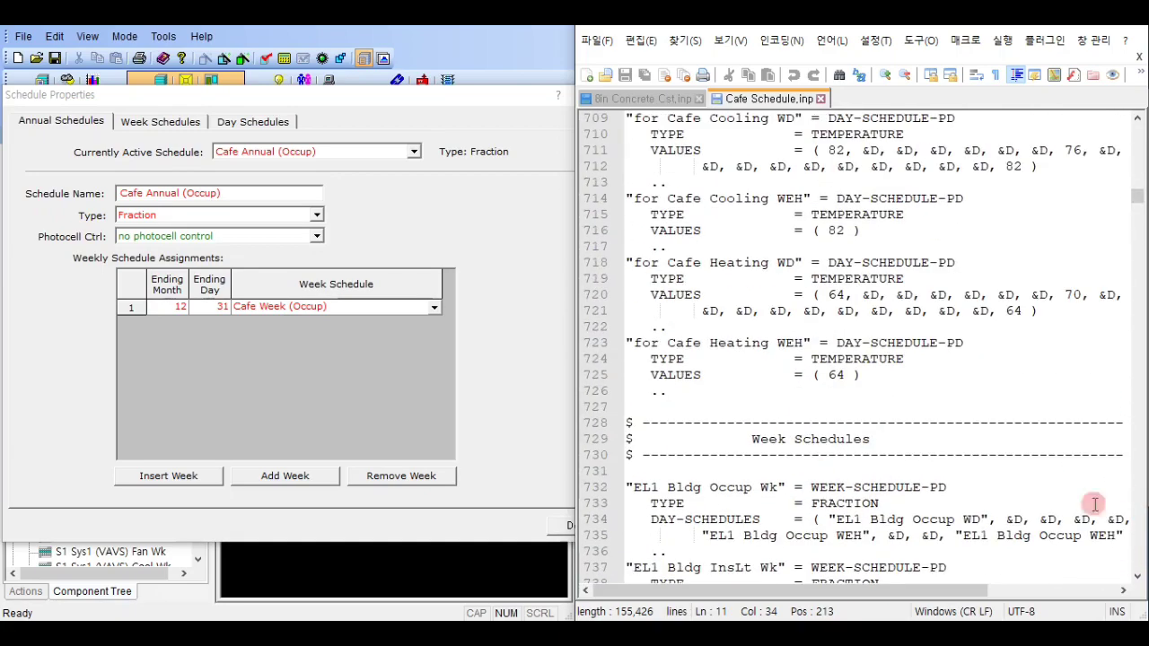
{"action": "key", "text": "ctrl+n"}
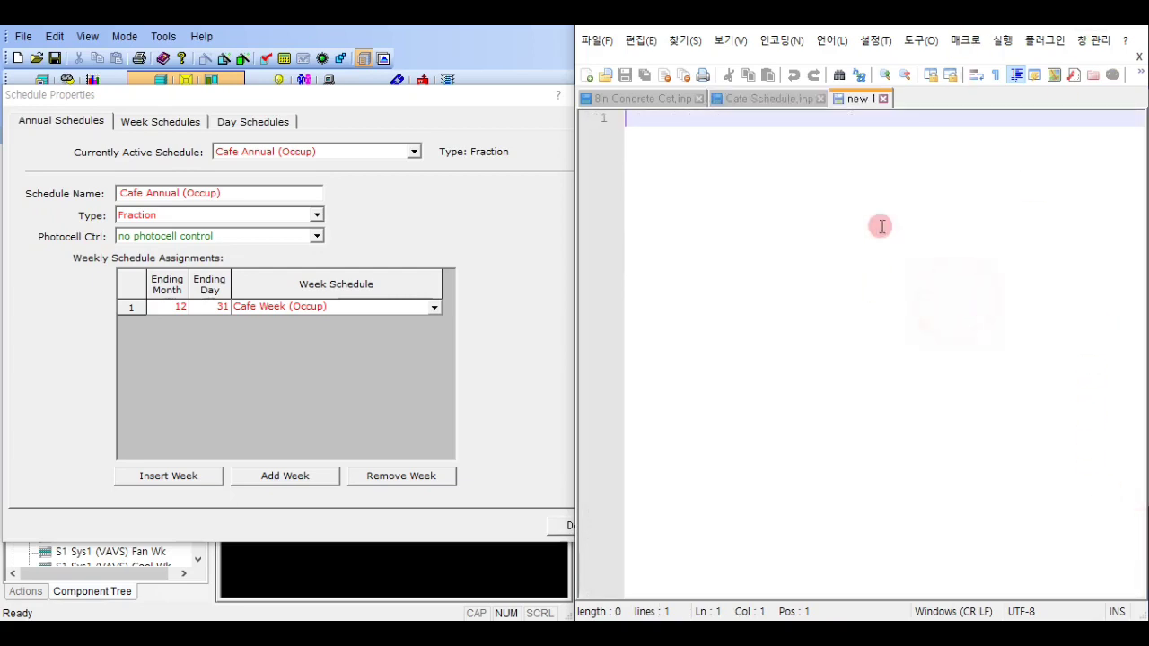
{"action": "left_click", "coordinate": [884, 99]}
{"action": "scroll", "coordinate": [984, 471], "scroll_direction": "down", "scroll_amount": 20}
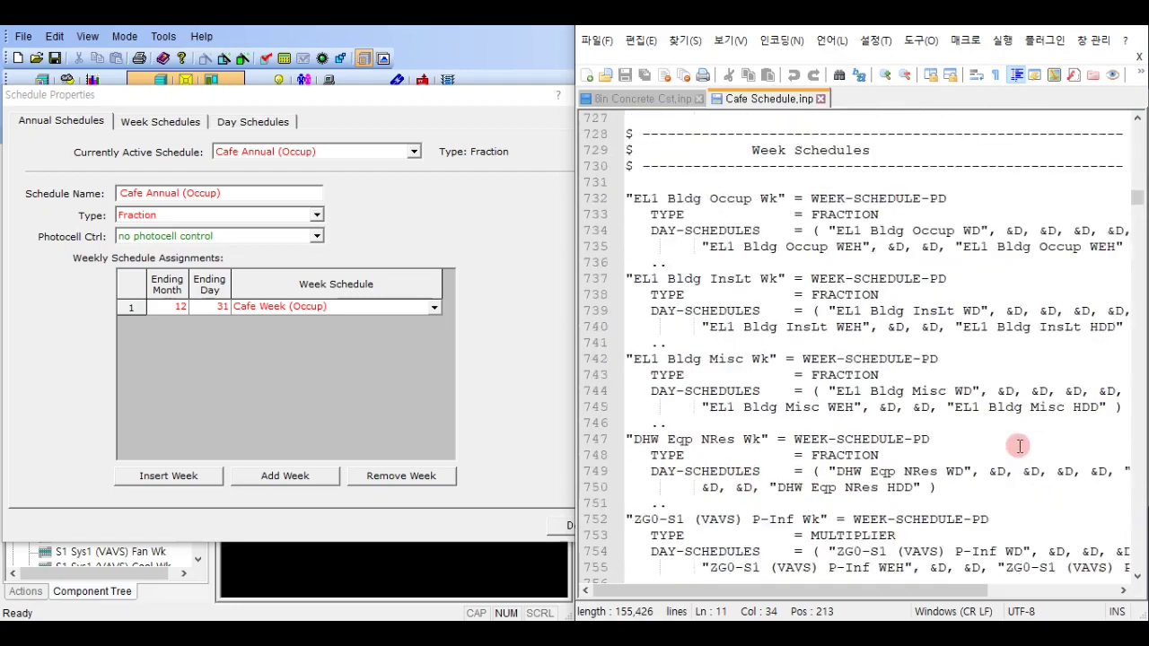
{"action": "scroll", "coordinate": [897, 312], "scroll_direction": "up", "scroll_amount": 3}
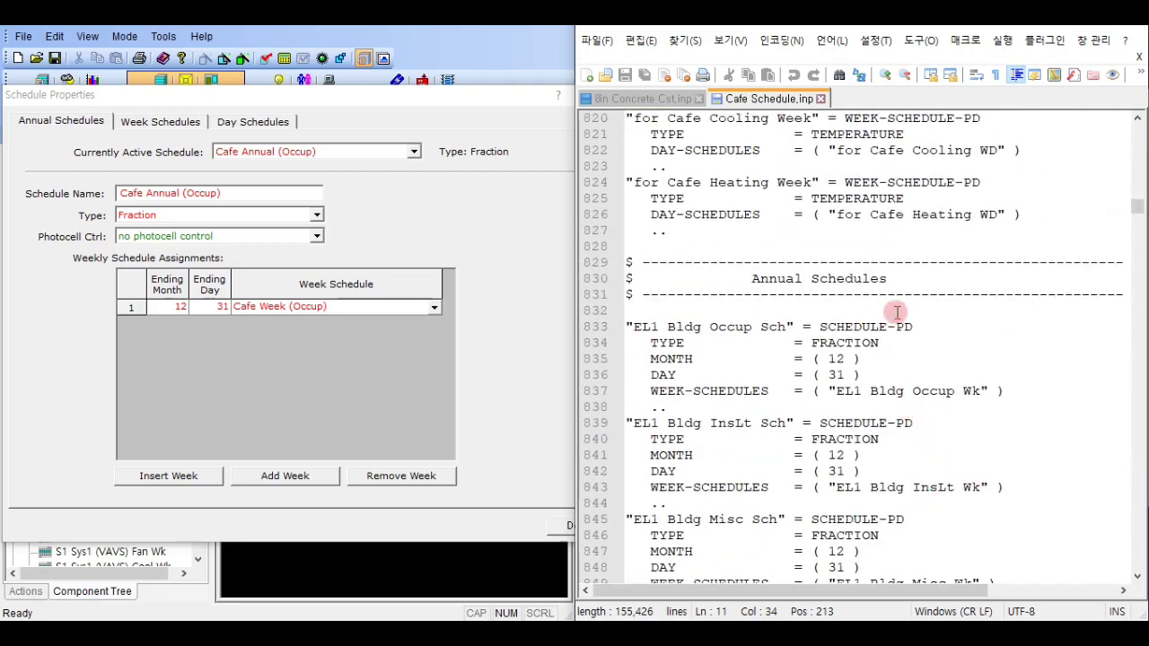
Step: Delete everything between the INPUT line and the Day Schedules heading in Cafe Schedule.inp
{"action": "scroll", "coordinate": [1072, 328], "scroll_direction": "up", "scroll_amount": 20}
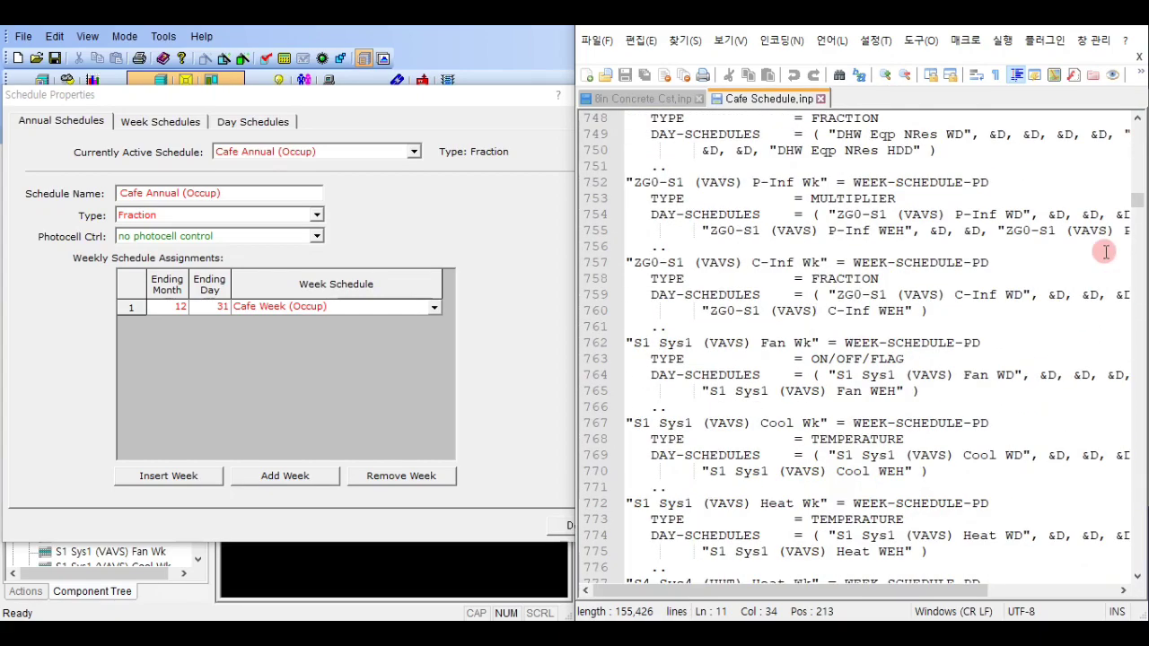
{"action": "scroll", "coordinate": [1070, 273], "scroll_direction": "up", "scroll_amount": 20}
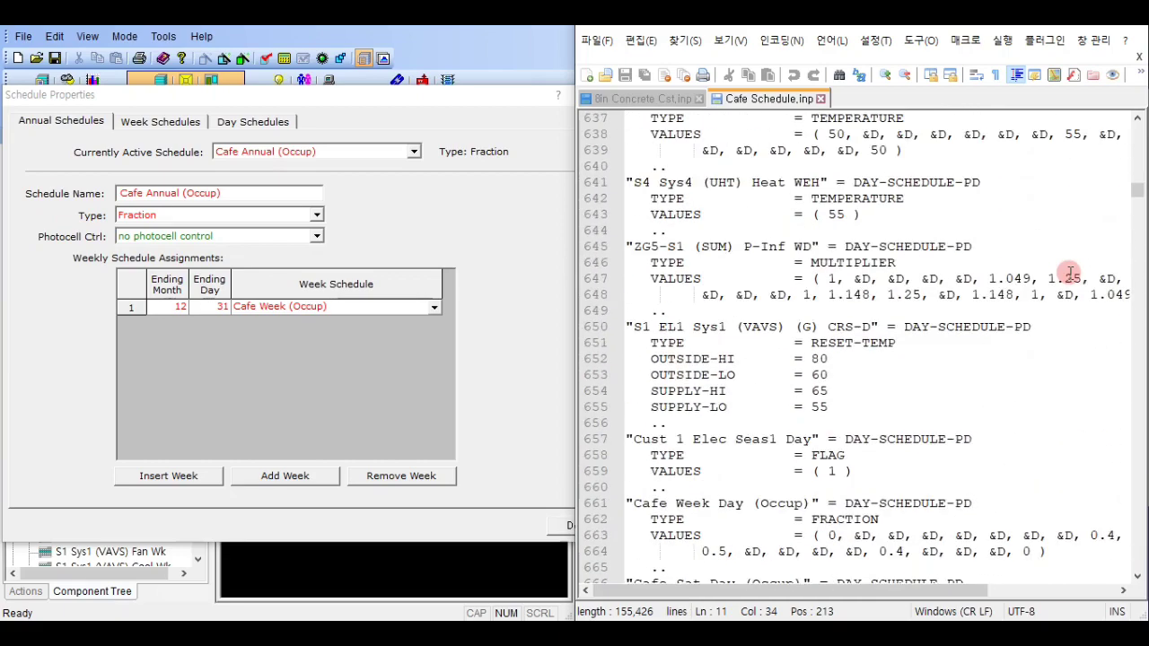
{"action": "scroll", "coordinate": [1070, 273], "scroll_direction": "up", "scroll_amount": 7}
{"action": "scroll", "coordinate": [1135, 139], "scroll_direction": "up", "scroll_amount": 20}
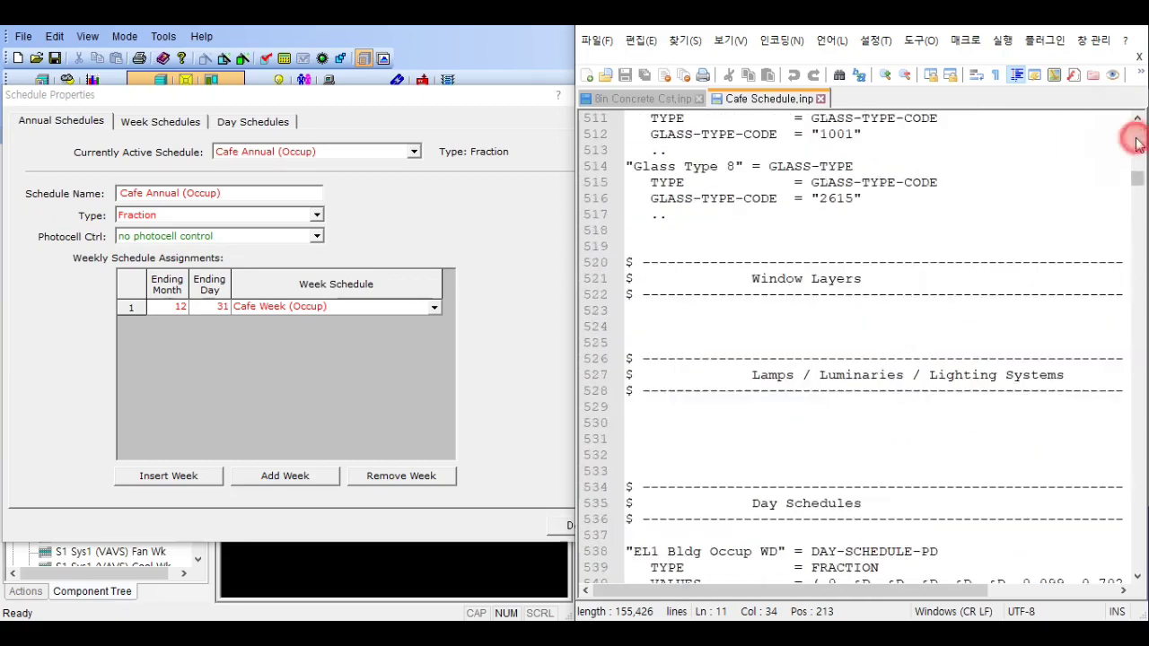
{"action": "scroll", "coordinate": [967, 336], "scroll_direction": "down", "scroll_amount": 20}
{"action": "left_click", "coordinate": [654, 282]}
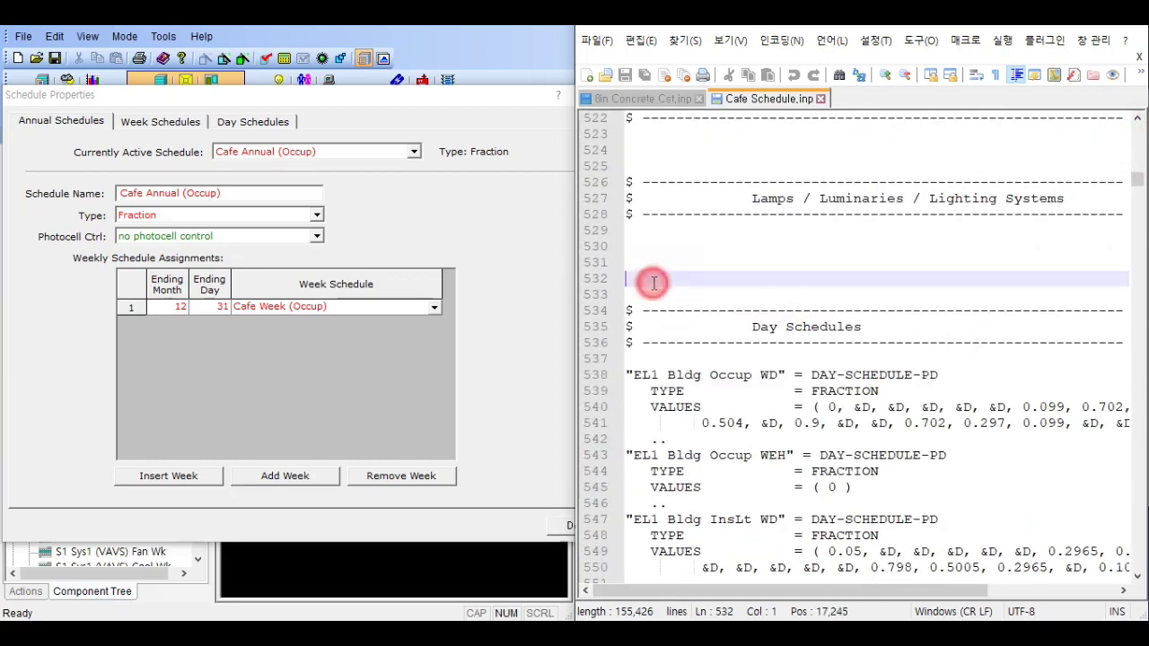
{"action": "left_click", "coordinate": [667, 294]}
{"action": "left_click_drag", "start_coordinate": [1135, 184], "coordinate": [1133, 126]}
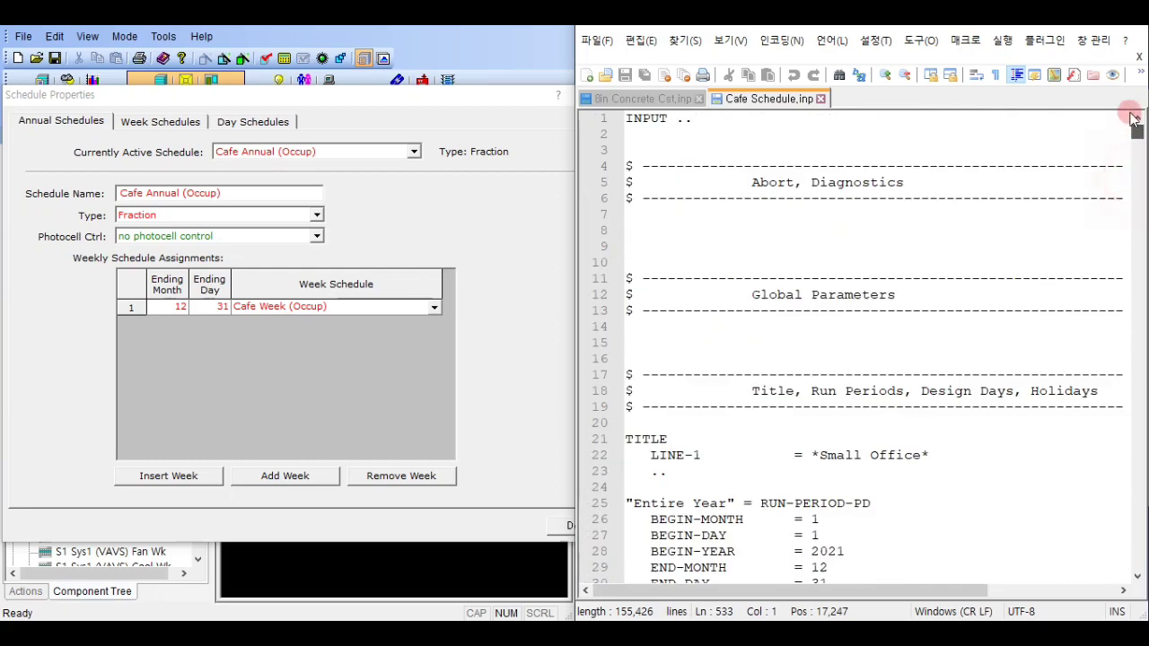
{"action": "left_click", "coordinate": [681, 155], "text": "shift"}
{"action": "key", "text": "Delete"}
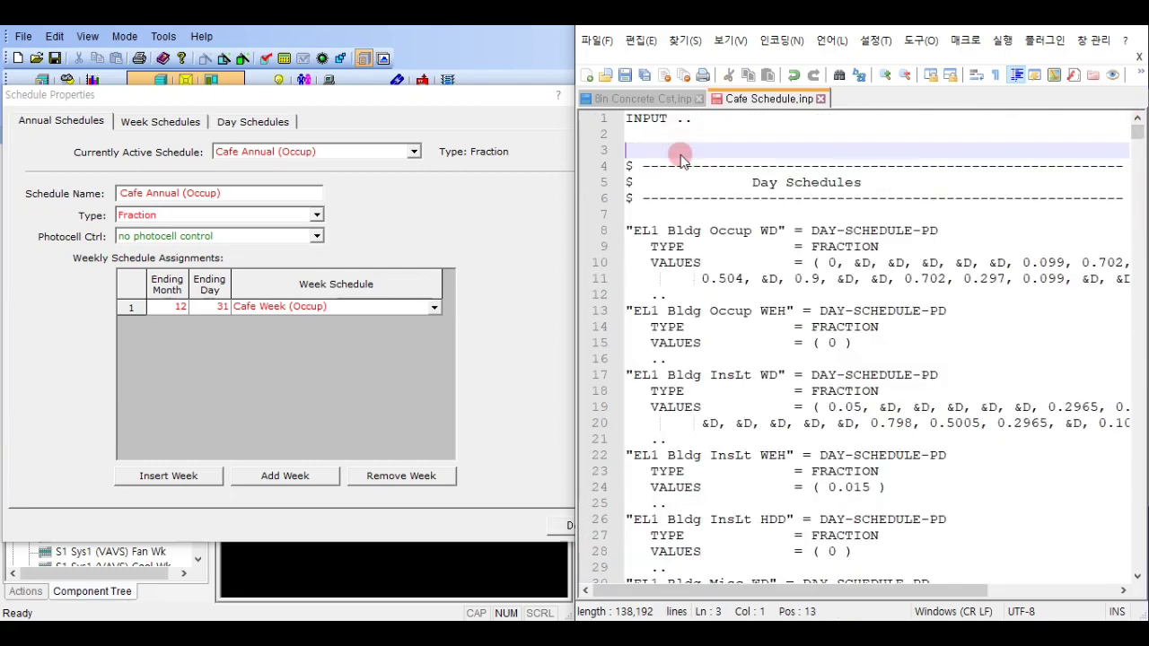
Step: Switch to the Schedule Properties in eQUEST and review the list of day schedules for the Cafe entries
{"action": "scroll", "coordinate": [728, 267], "scroll_direction": "down", "scroll_amount": 1}
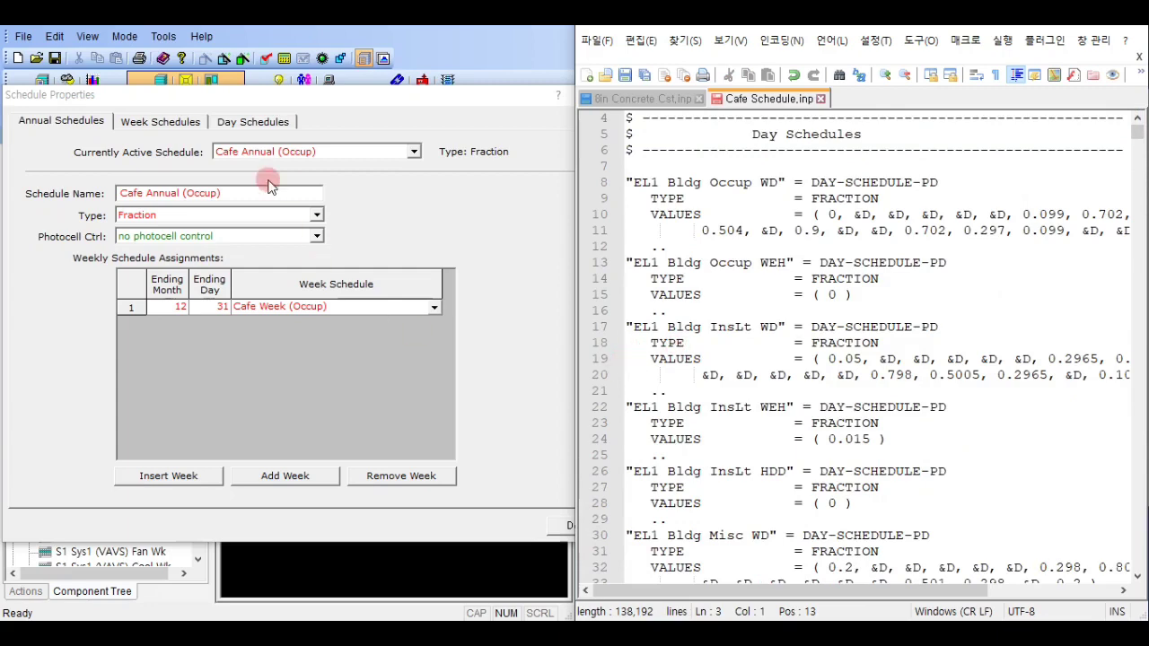
{"action": "left_click", "coordinate": [282, 126]}
{"action": "left_click", "coordinate": [269, 151]}
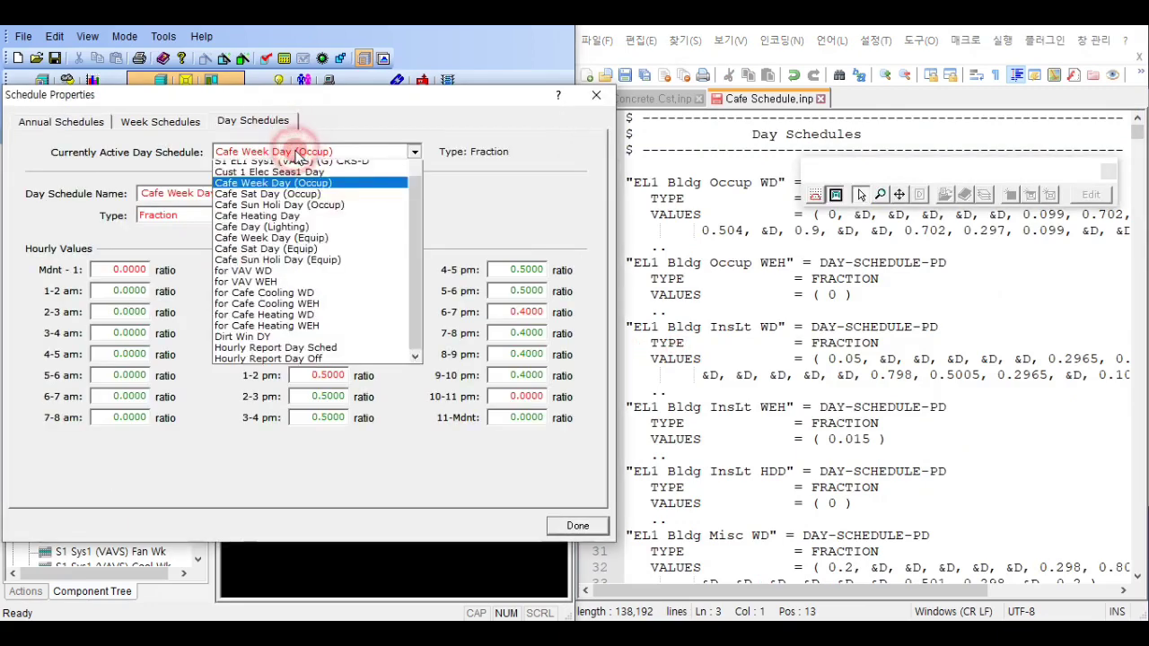
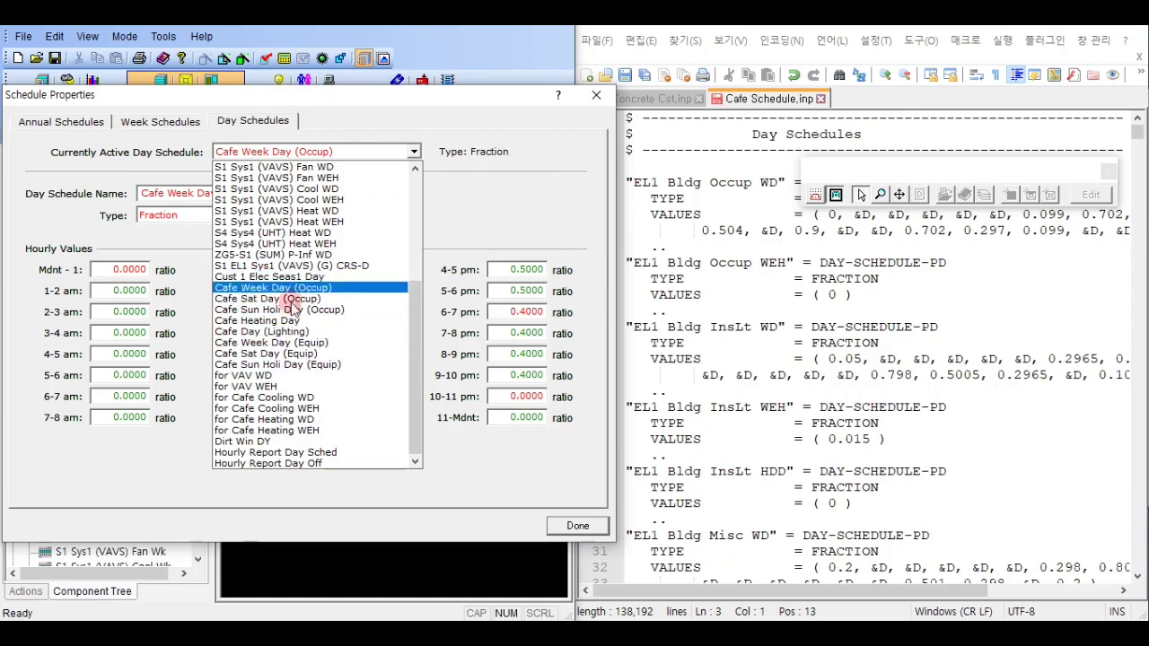
{"action": "left_click", "coordinate": [525, 179]}
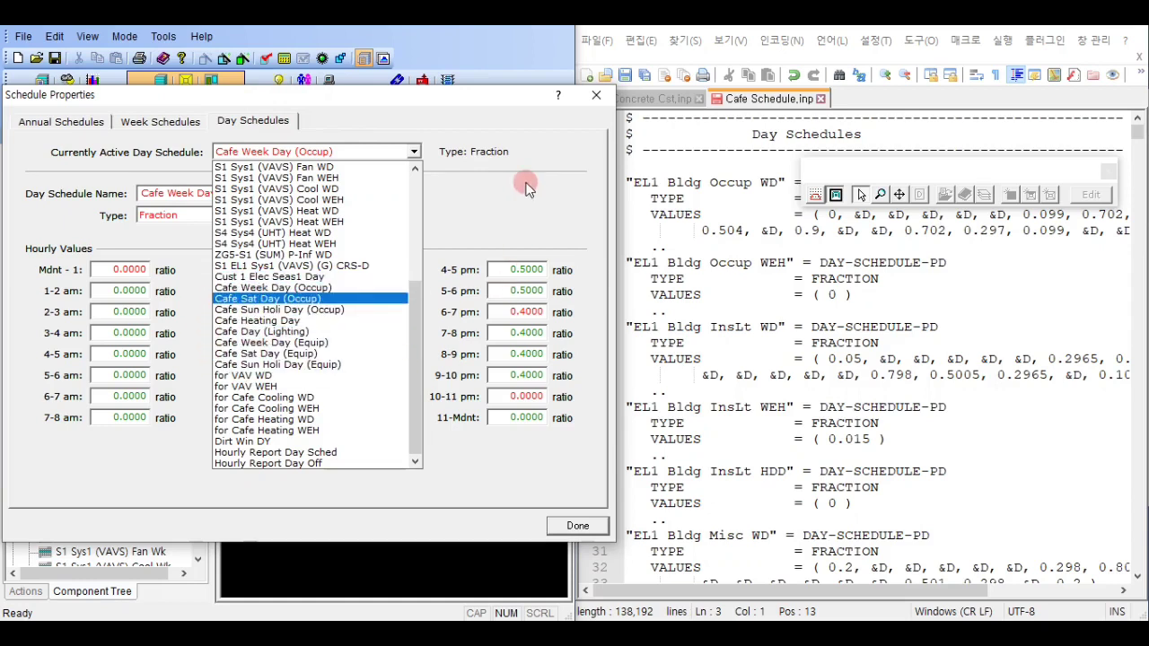
Step: Switch to Cafe Schedule.inp in Notepad++ and look through the Day Schedules for the Cafe Week Day (Occup) entry
{"action": "left_click", "coordinate": [1015, 136]}
{"action": "scroll", "coordinate": [796, 305], "scroll_direction": "down", "scroll_amount": 6}
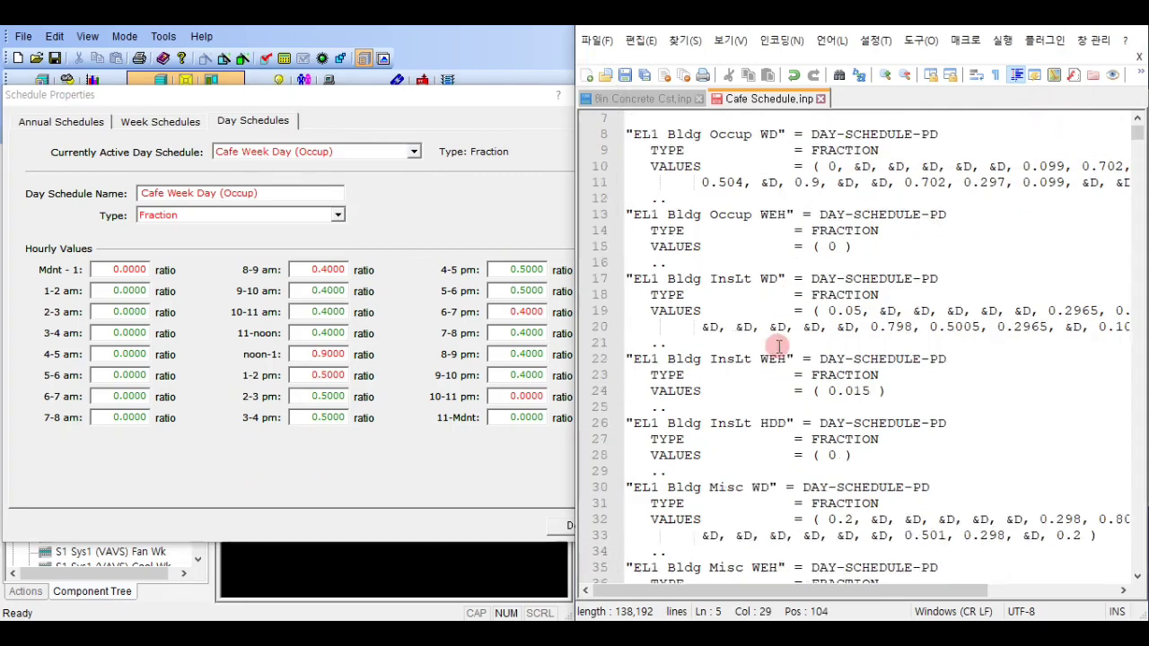
{"action": "scroll", "coordinate": [779, 352], "scroll_direction": "down", "scroll_amount": 5}
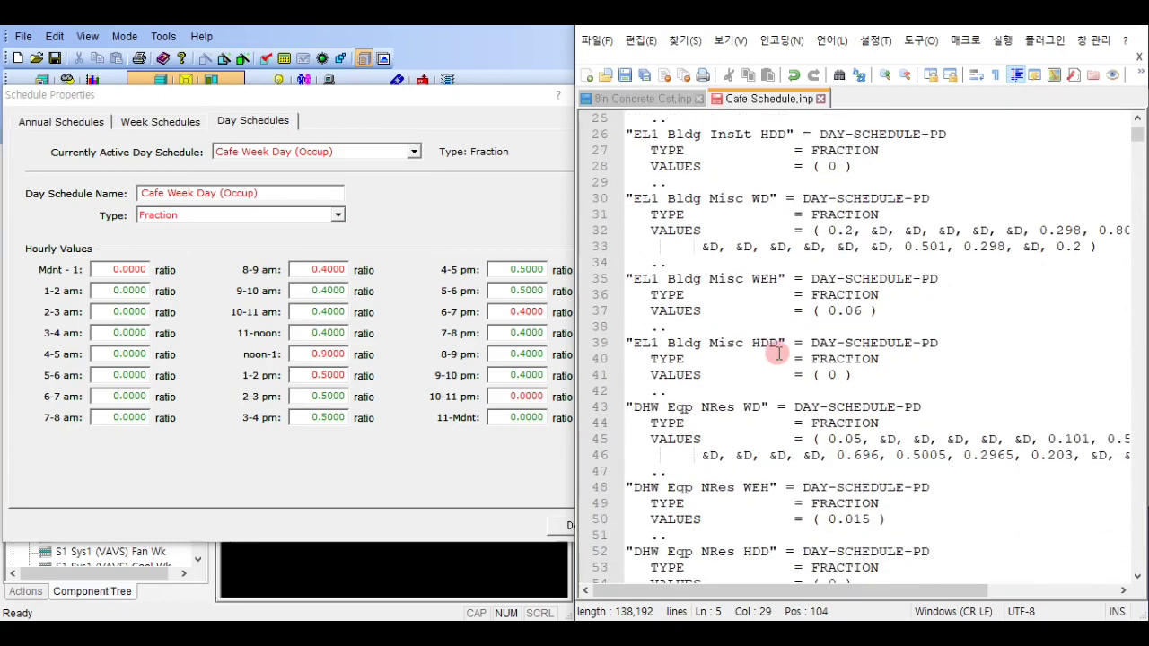
{"action": "scroll", "coordinate": [773, 353], "scroll_direction": "down", "scroll_amount": 18}
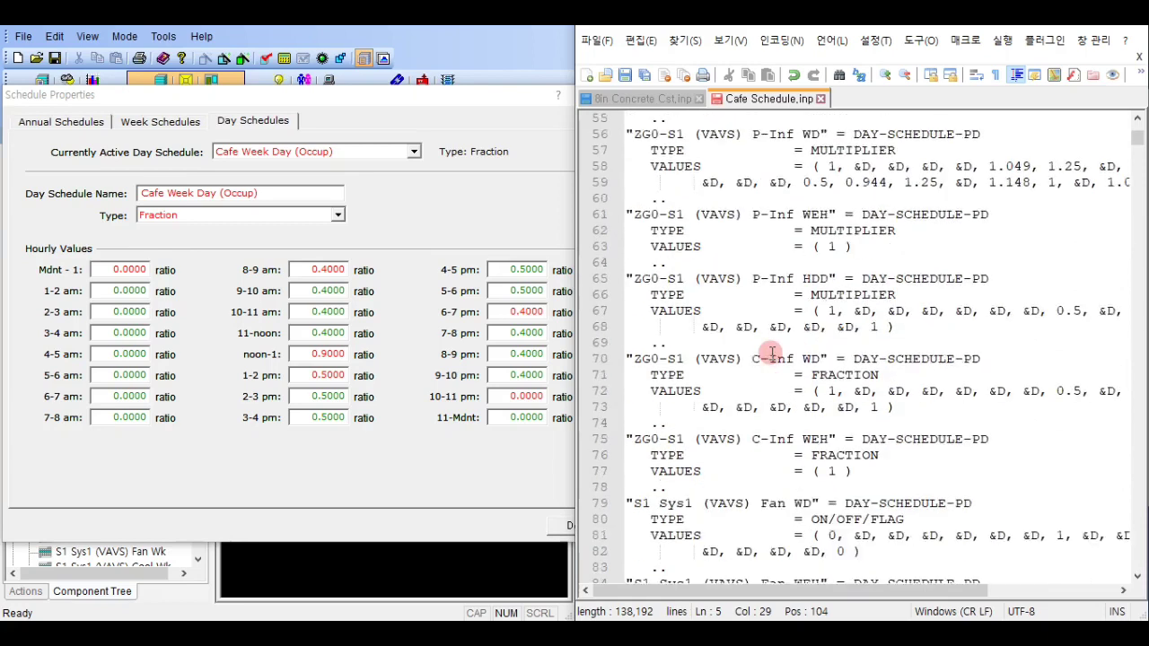
{"action": "scroll", "coordinate": [772, 353], "scroll_direction": "down", "scroll_amount": 3}
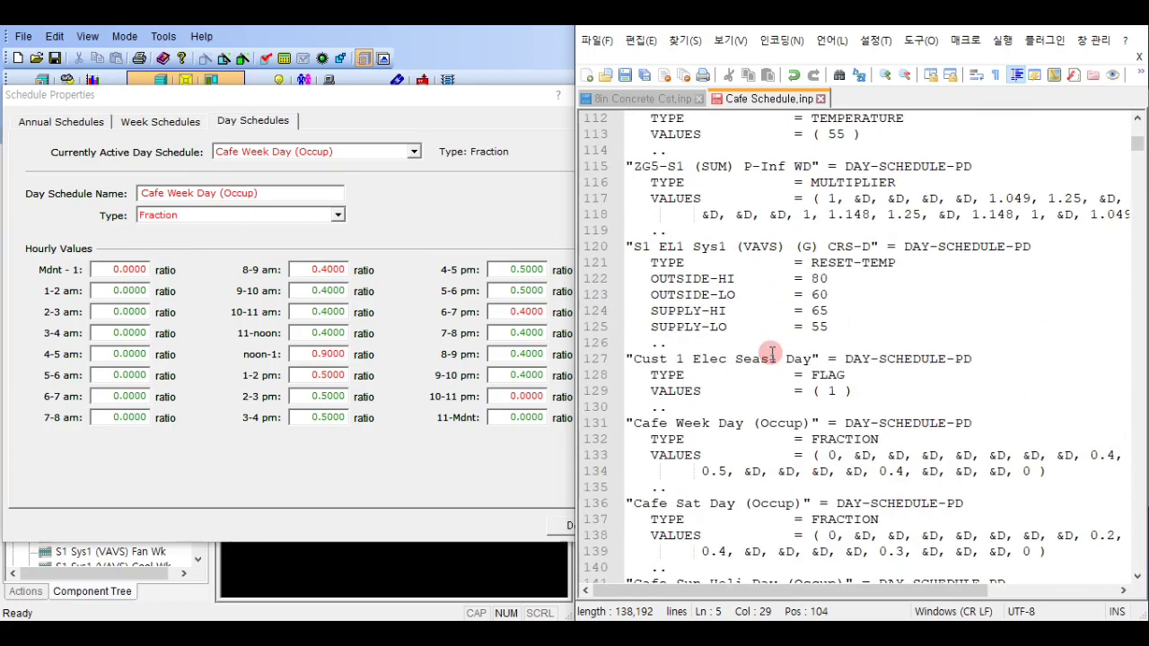
{"action": "key", "text": "ctrl+f"}
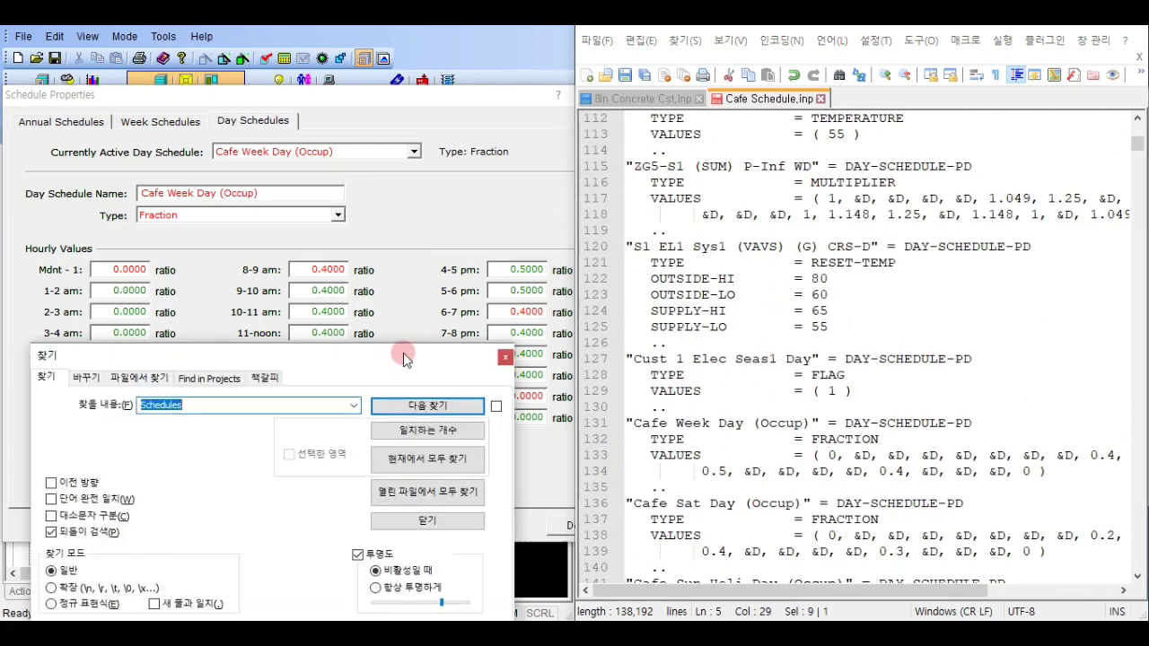
{"action": "left_click", "coordinate": [768, 422]}
{"action": "scroll", "coordinate": [763, 413], "scroll_direction": "down", "scroll_amount": 3}
{"action": "left_click", "coordinate": [661, 283]}
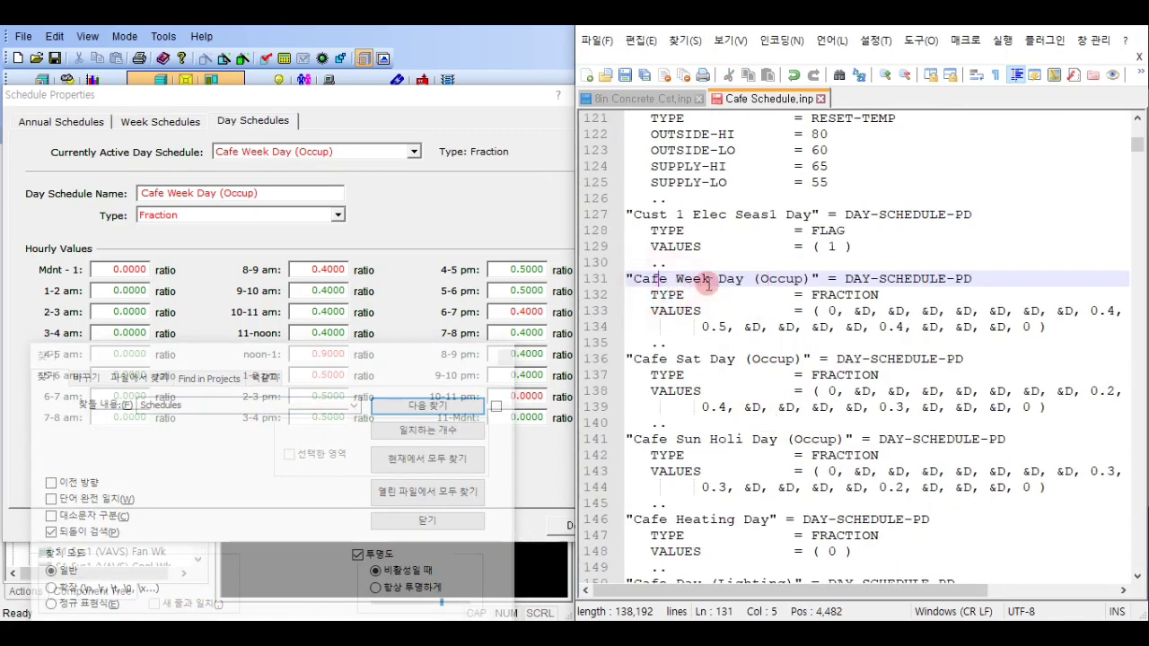
Step: Highlight the Cafe Week Day, Sat Day and Sun Holi Day (Occup) schedule blocks in yellow with the third token style
{"action": "left_click", "coordinate": [628, 282]}
{"action": "left_click_drag", "start_coordinate": [628, 282], "coordinate": [730, 387]}
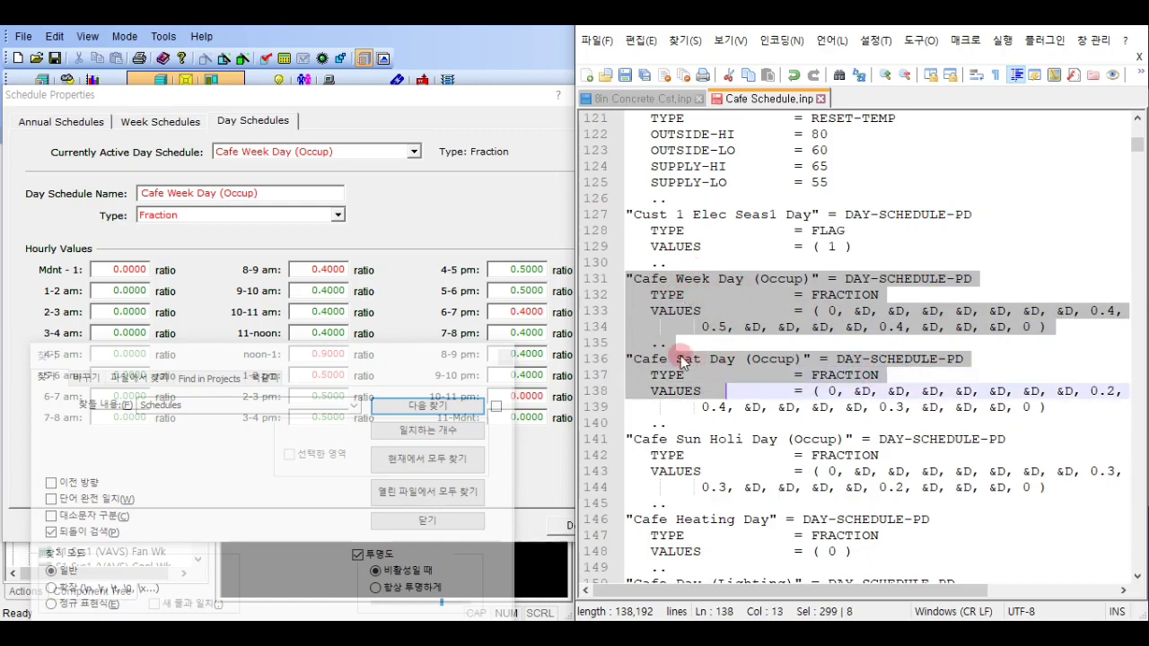
{"action": "scroll", "coordinate": [699, 370], "scroll_direction": "down", "scroll_amount": 2}
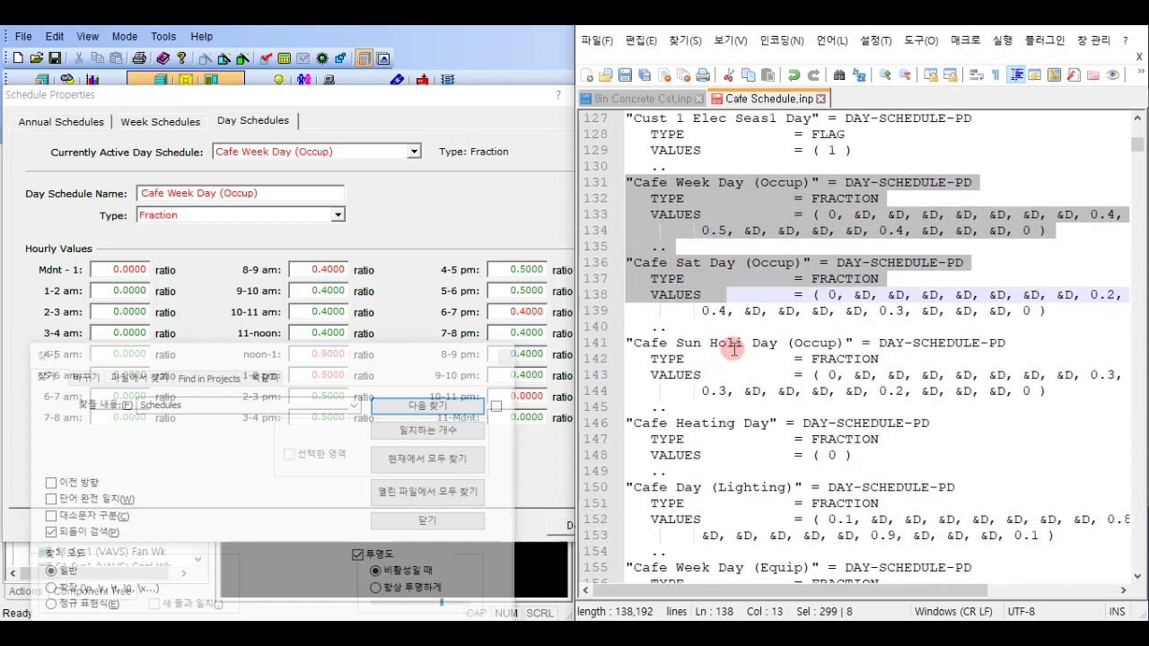
{"action": "left_click", "coordinate": [699, 406], "text": "shift"}
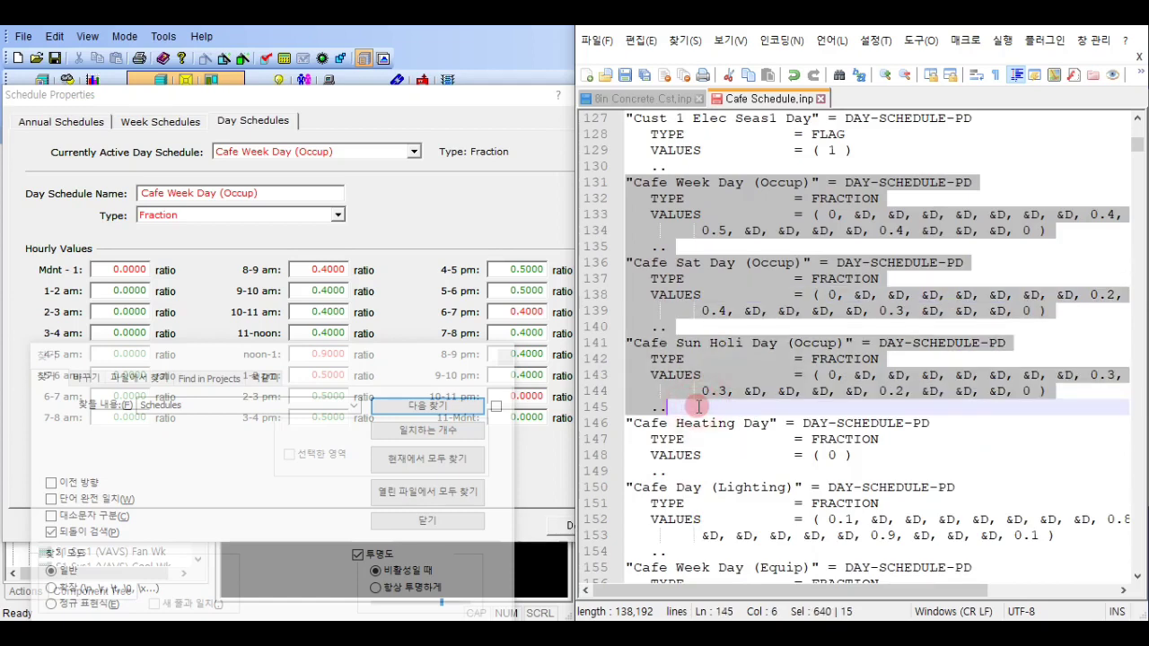
{"action": "right_click", "coordinate": [744, 295]}
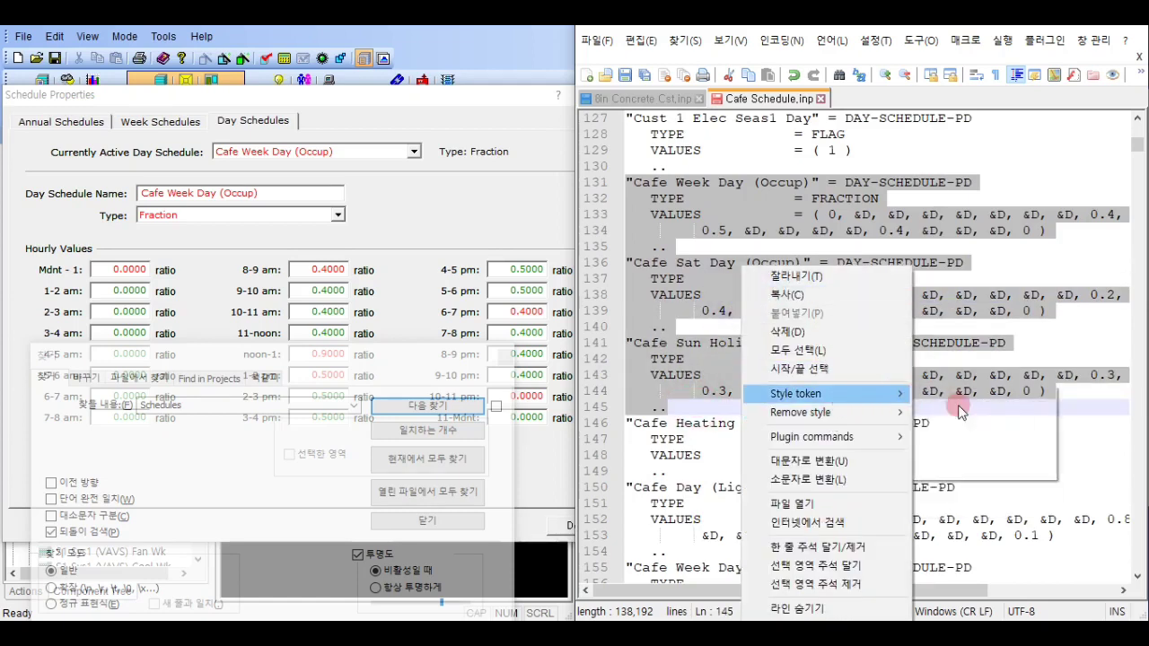
{"action": "mouse_move", "coordinate": [889, 394]}
{"action": "left_click", "coordinate": [934, 431]}
{"action": "left_click", "coordinate": [795, 439]}
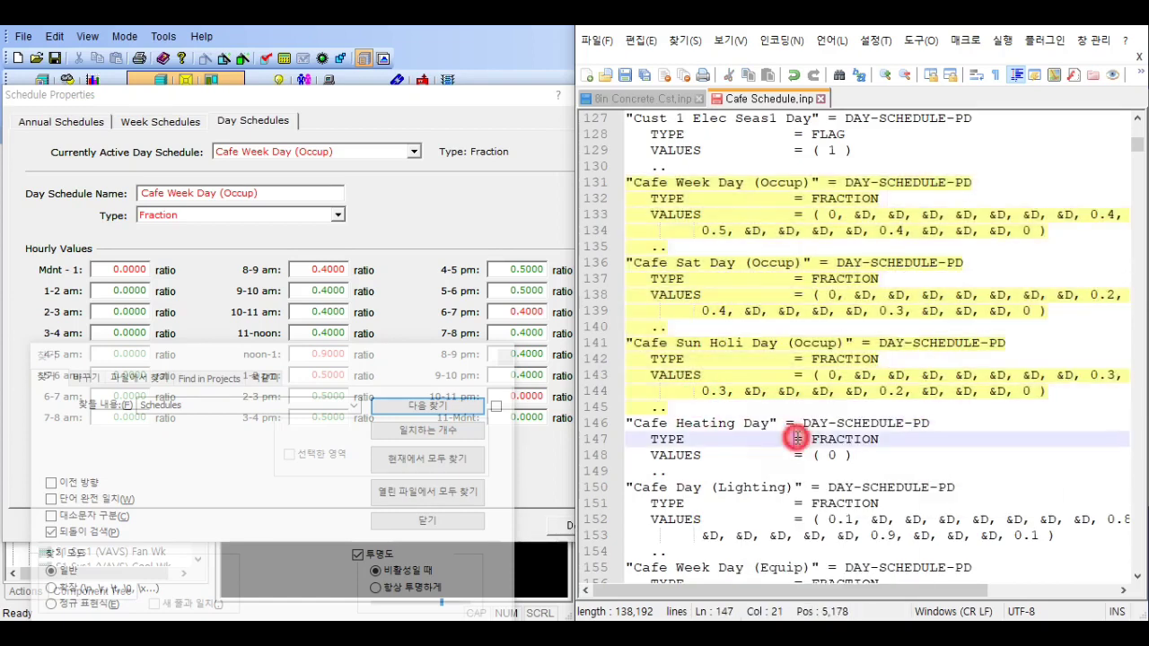
Step: Highlight the blocks from Cafe Day (Lighting) through Cafe Sun Holi Day (Equip) in yellow with the third token style
{"action": "scroll", "coordinate": [800, 431], "scroll_direction": "down", "scroll_amount": 4}
{"action": "left_click", "coordinate": [771, 309]}
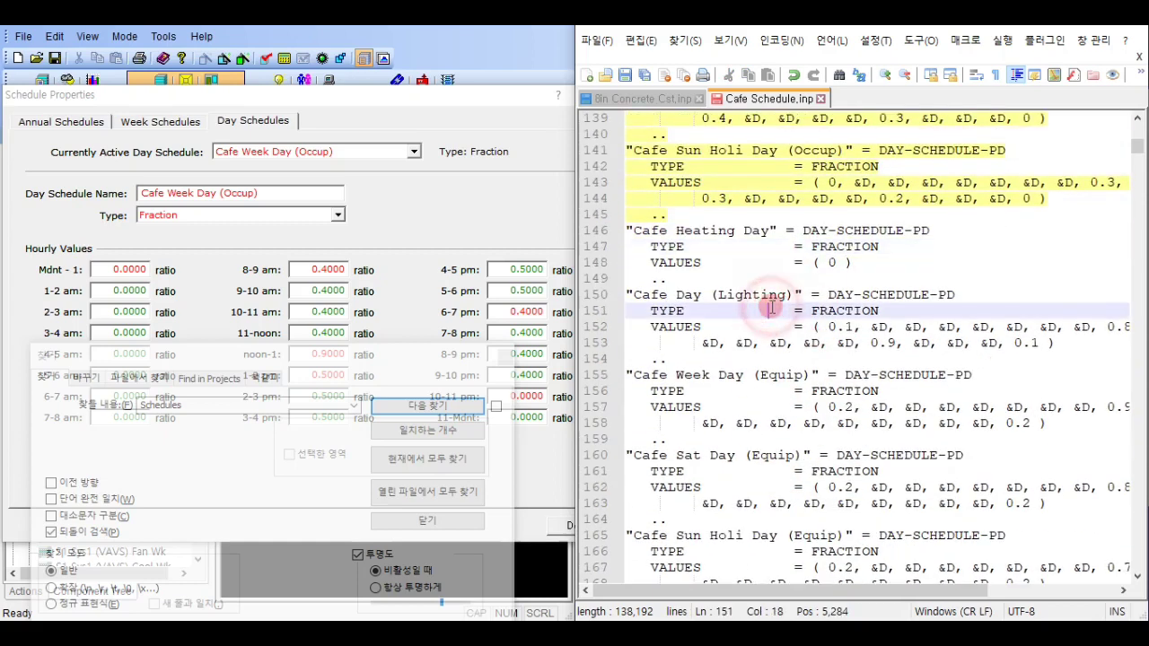
{"action": "left_click", "coordinate": [785, 297]}
{"action": "scroll", "coordinate": [798, 350], "scroll_direction": "down", "scroll_amount": 1}
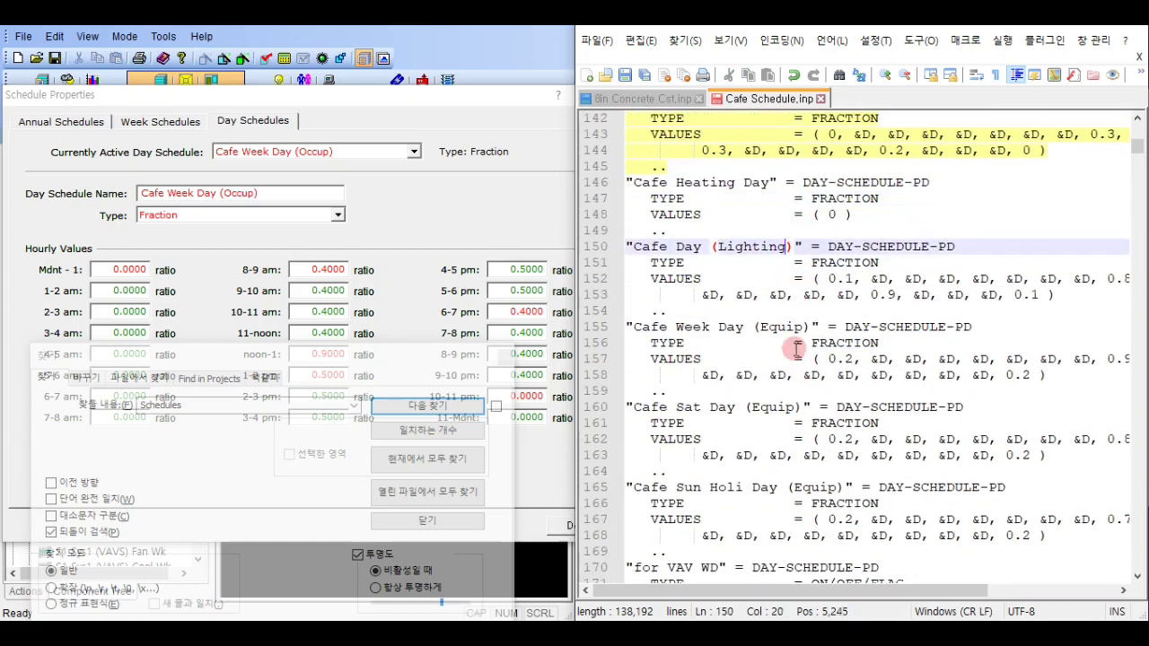
{"action": "left_click", "coordinate": [629, 246]}
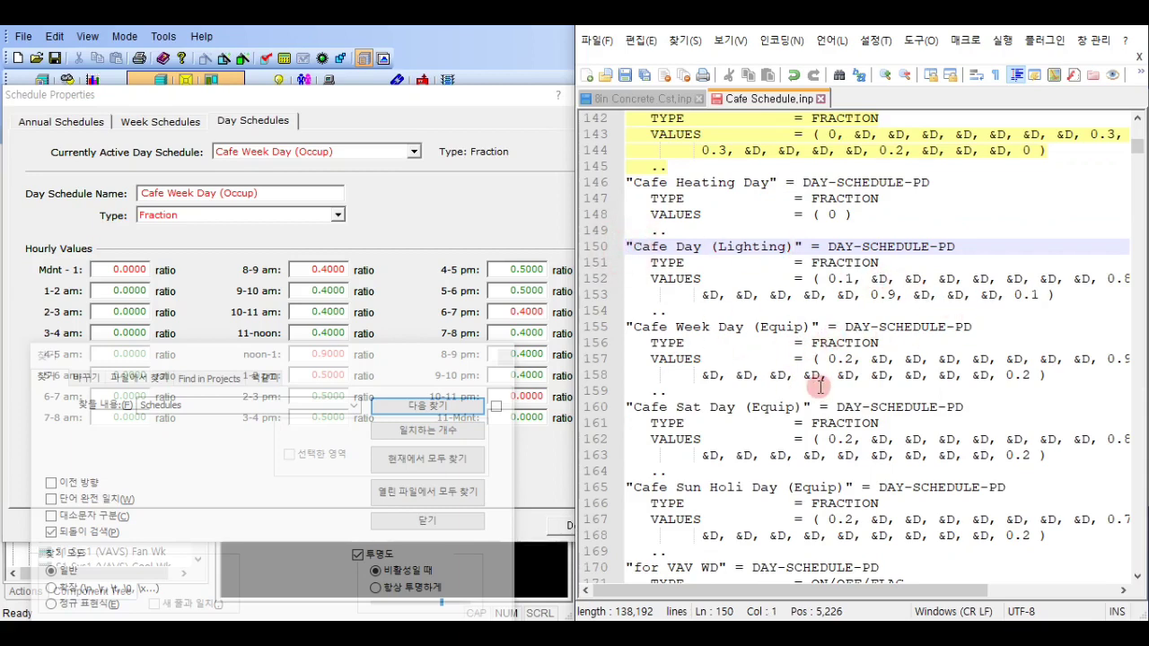
{"action": "scroll", "coordinate": [760, 277], "scroll_direction": "down", "scroll_amount": 1}
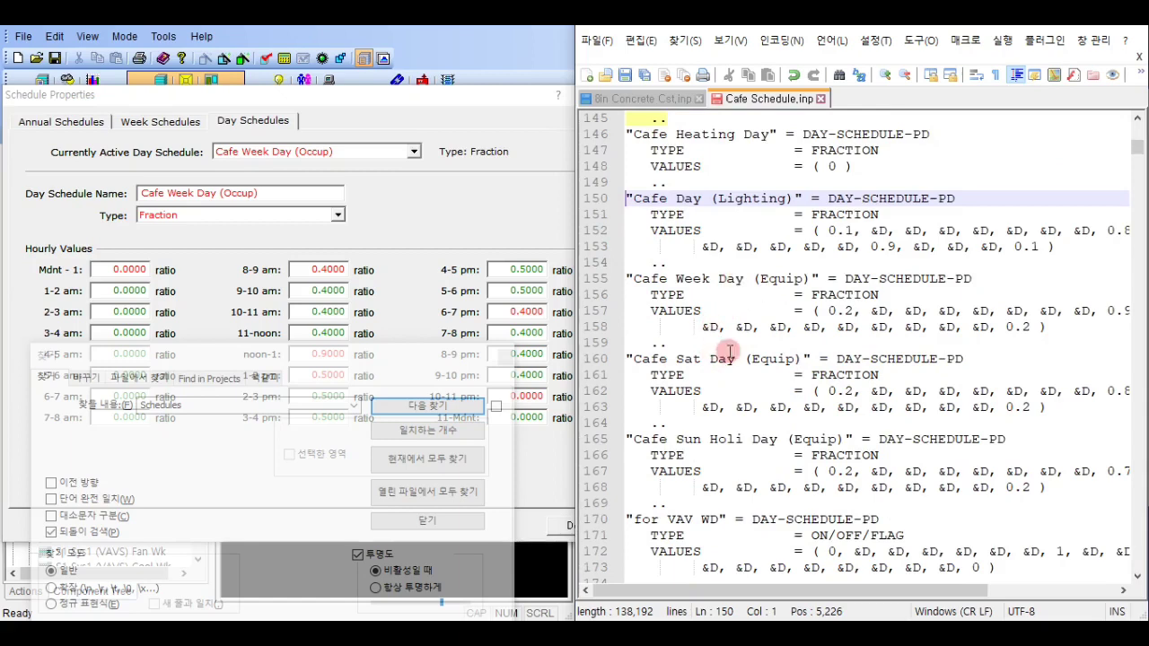
{"action": "scroll", "coordinate": [682, 258], "scroll_direction": "up", "scroll_amount": 2}
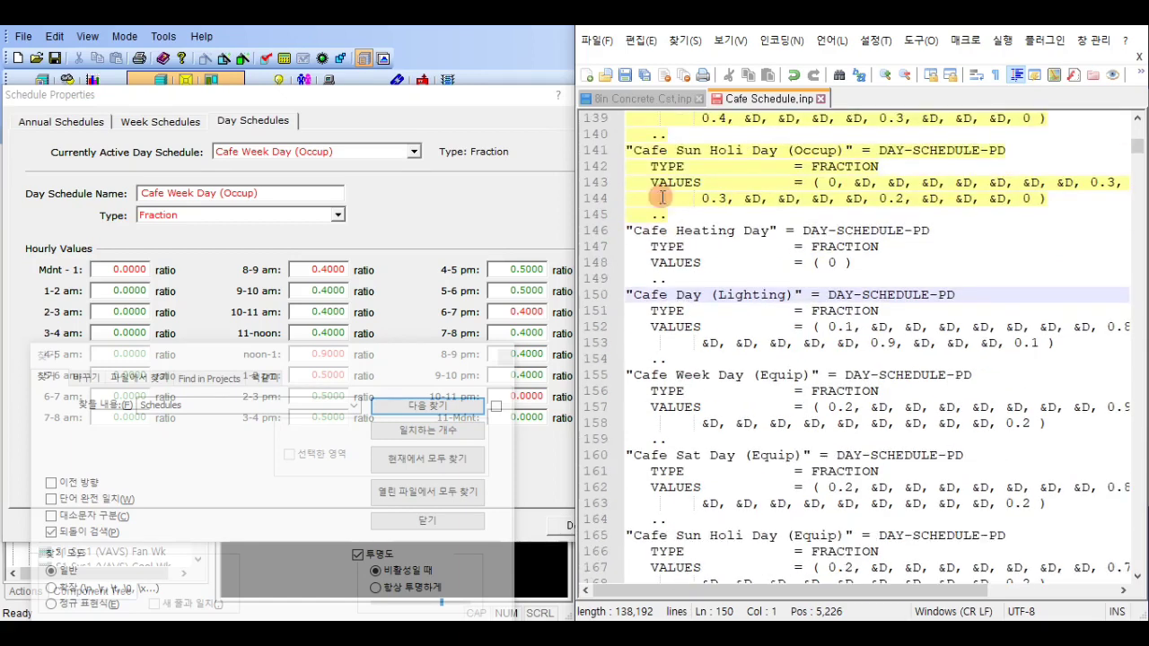
{"action": "scroll", "coordinate": [676, 263], "scroll_direction": "down", "scroll_amount": 2}
{"action": "scroll", "coordinate": [682, 293], "scroll_direction": "down", "scroll_amount": 1}
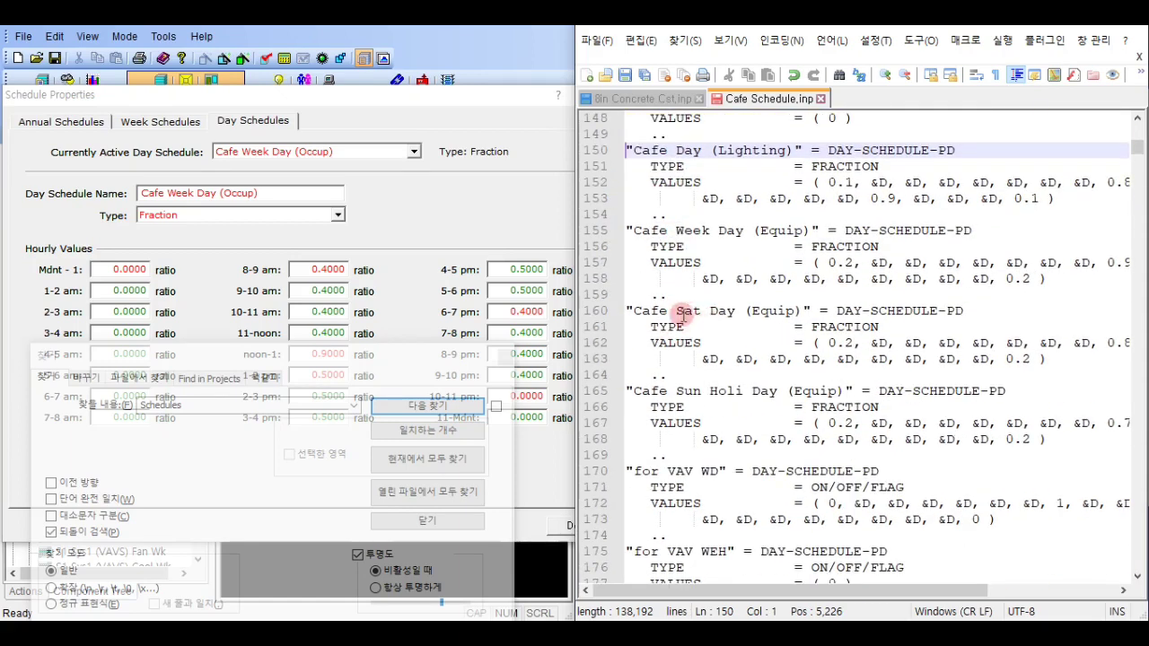
{"action": "scroll", "coordinate": [783, 377], "scroll_direction": "down", "scroll_amount": 1}
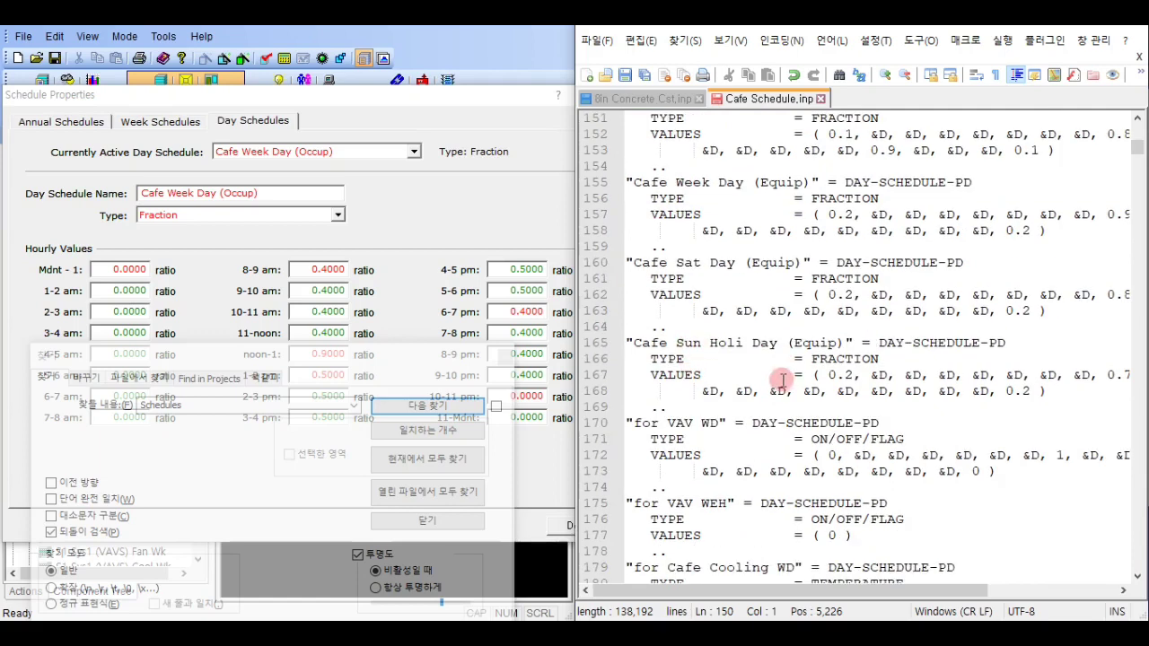
{"action": "left_click", "coordinate": [728, 412], "text": "shift"}
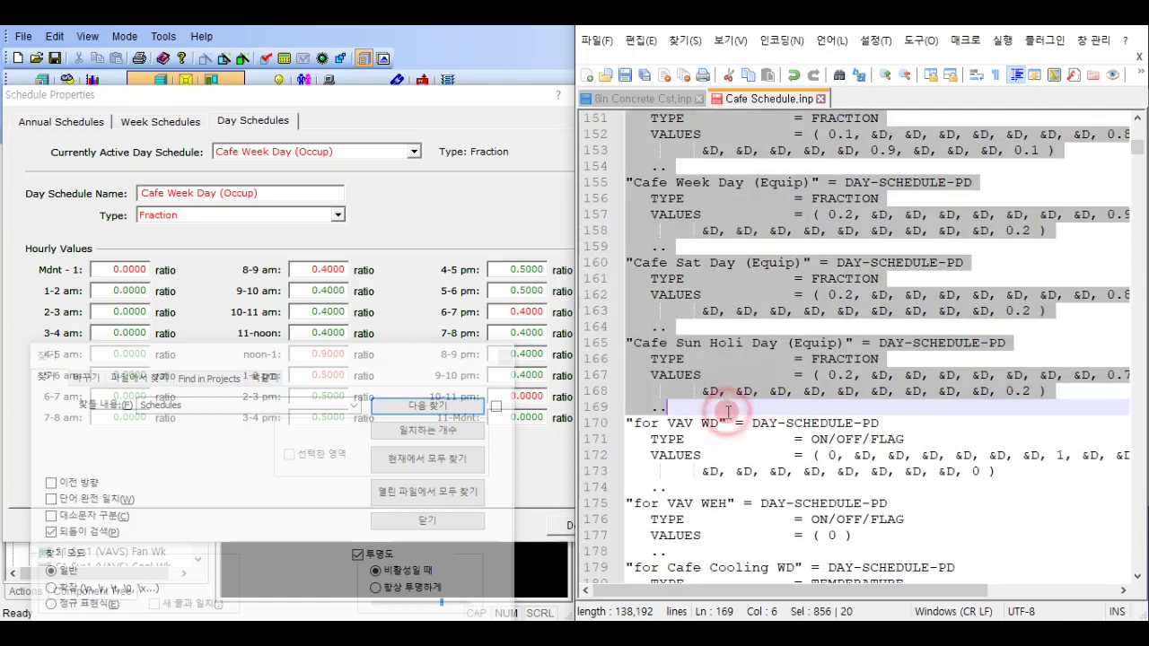
{"action": "right_click", "coordinate": [744, 370]}
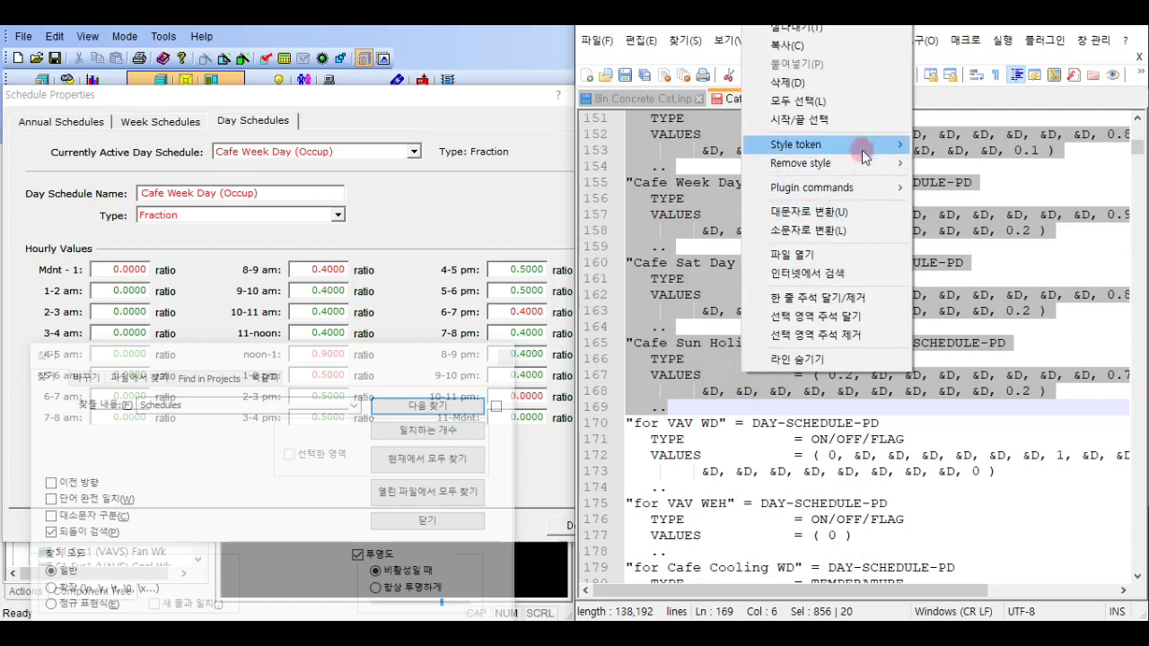
{"action": "mouse_move", "coordinate": [889, 145]}
{"action": "left_click", "coordinate": [925, 174]}
{"action": "left_click", "coordinate": [839, 245]}
Step: Check the Cafe Week (Occup) day assignments in eQUEST and highlight the Cafe Heating Day block in yellow in Cafe Schedule.inp
{"action": "scroll", "coordinate": [833, 262], "scroll_direction": "up", "scroll_amount": 4}
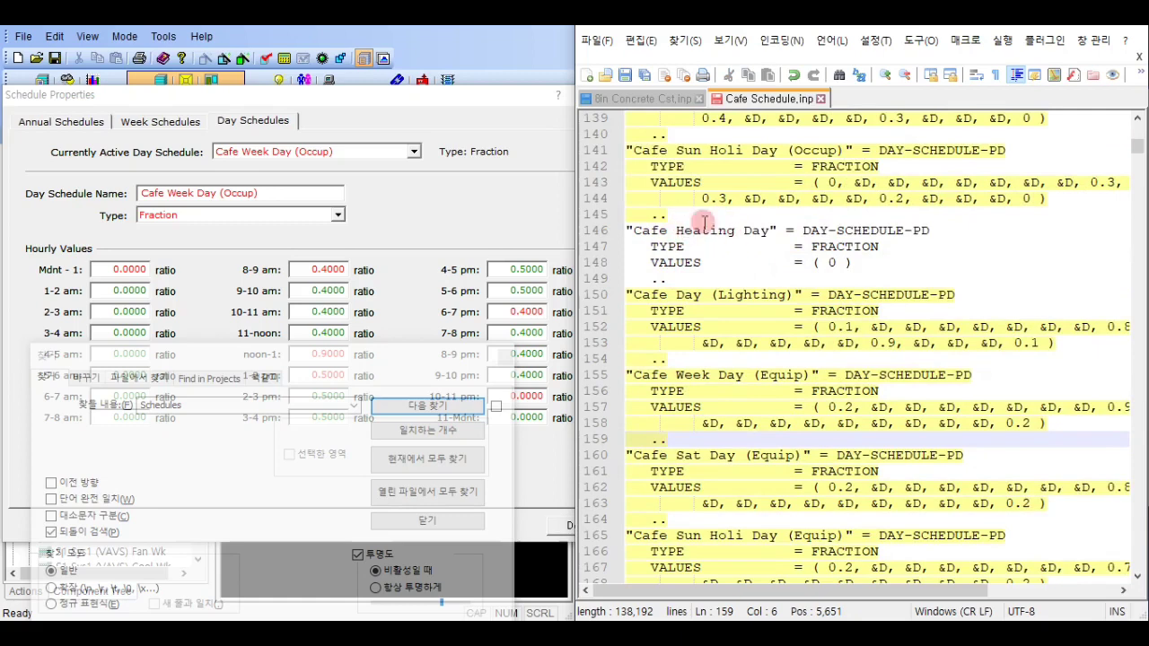
{"action": "left_click", "coordinate": [282, 121]}
{"action": "left_click", "coordinate": [162, 120]}
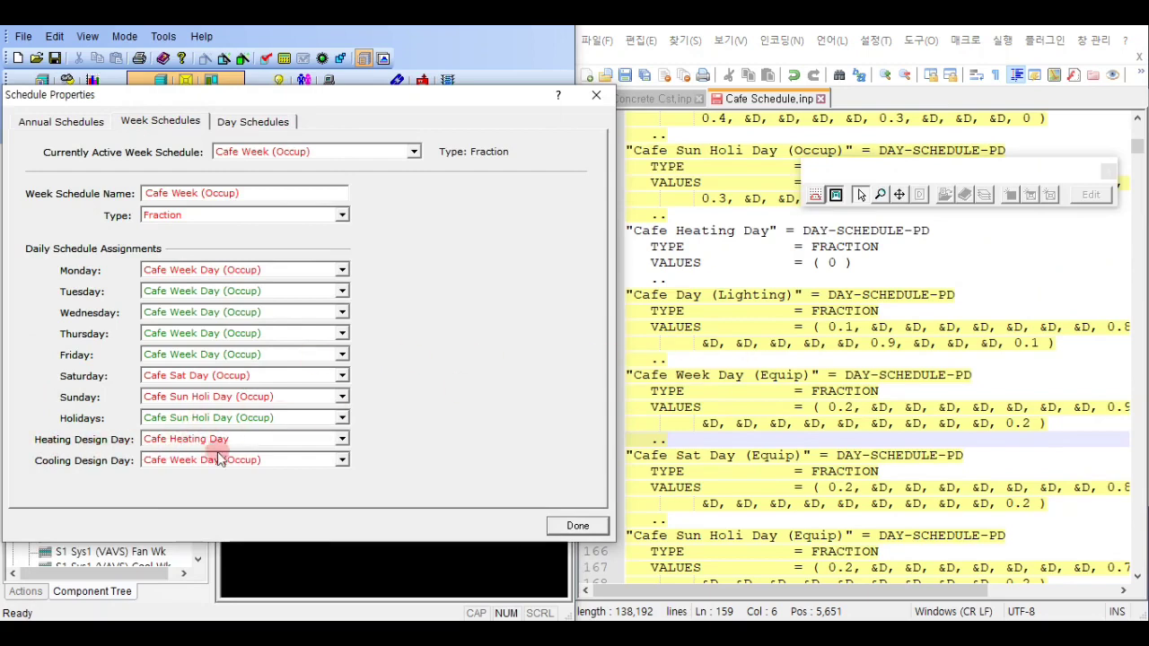
{"action": "left_click", "coordinate": [777, 327]}
{"action": "left_click_drag", "start_coordinate": [694, 287], "coordinate": [627, 231]}
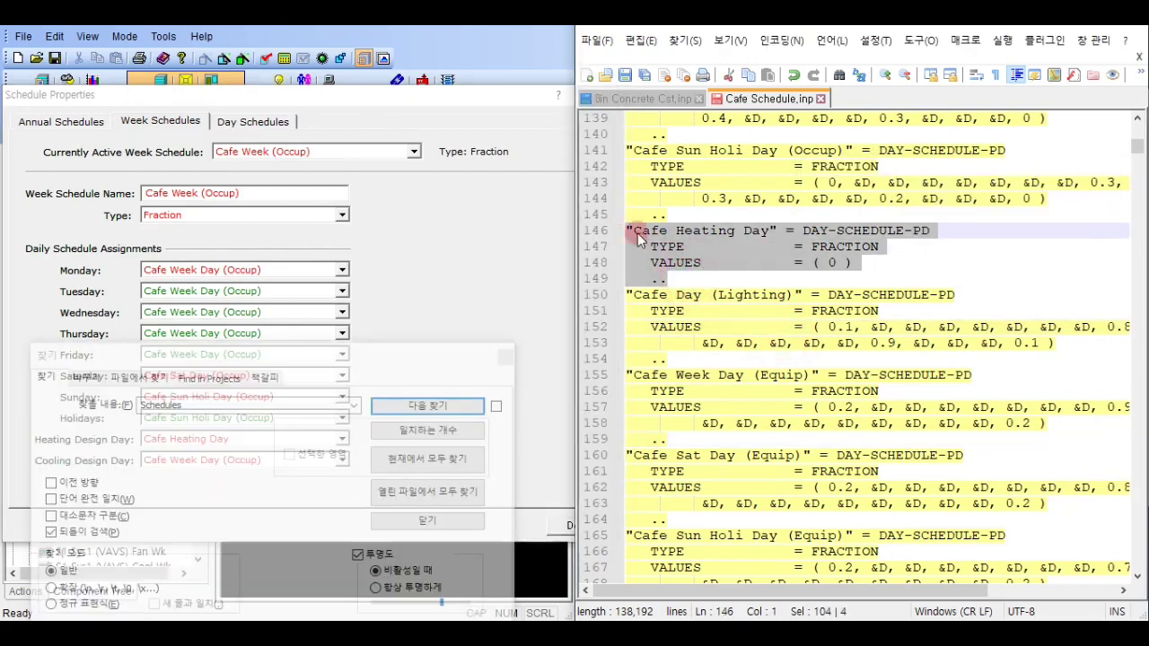
{"action": "right_click", "coordinate": [710, 239]}
{"action": "mouse_move", "coordinate": [831, 370]}
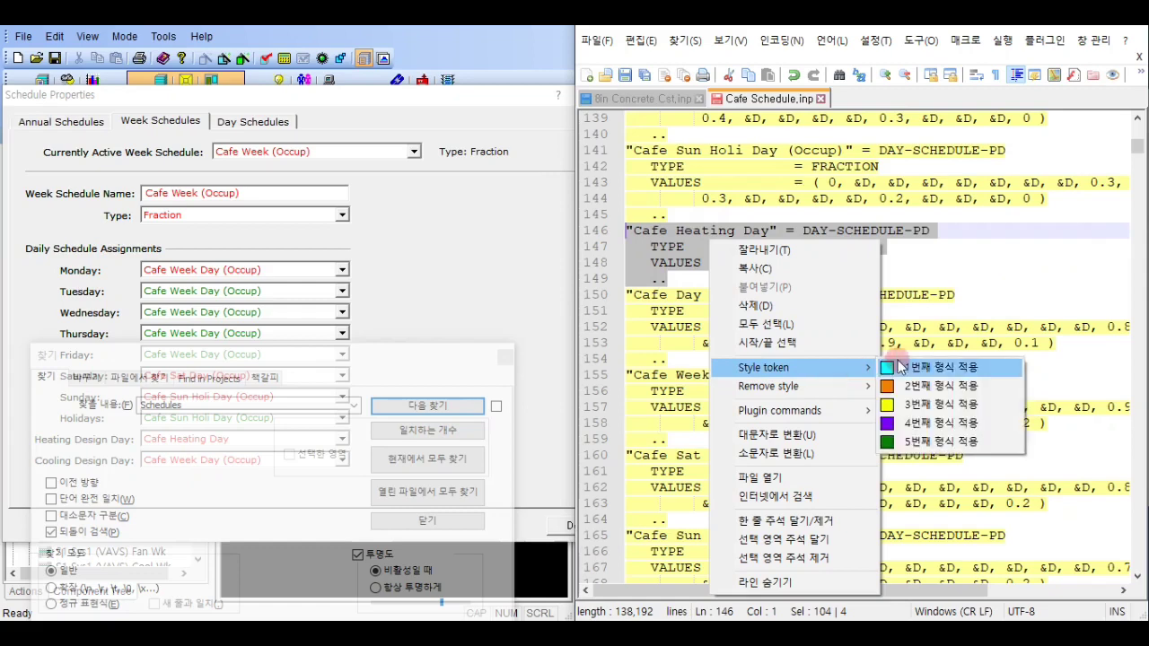
{"action": "left_click", "coordinate": [929, 406]}
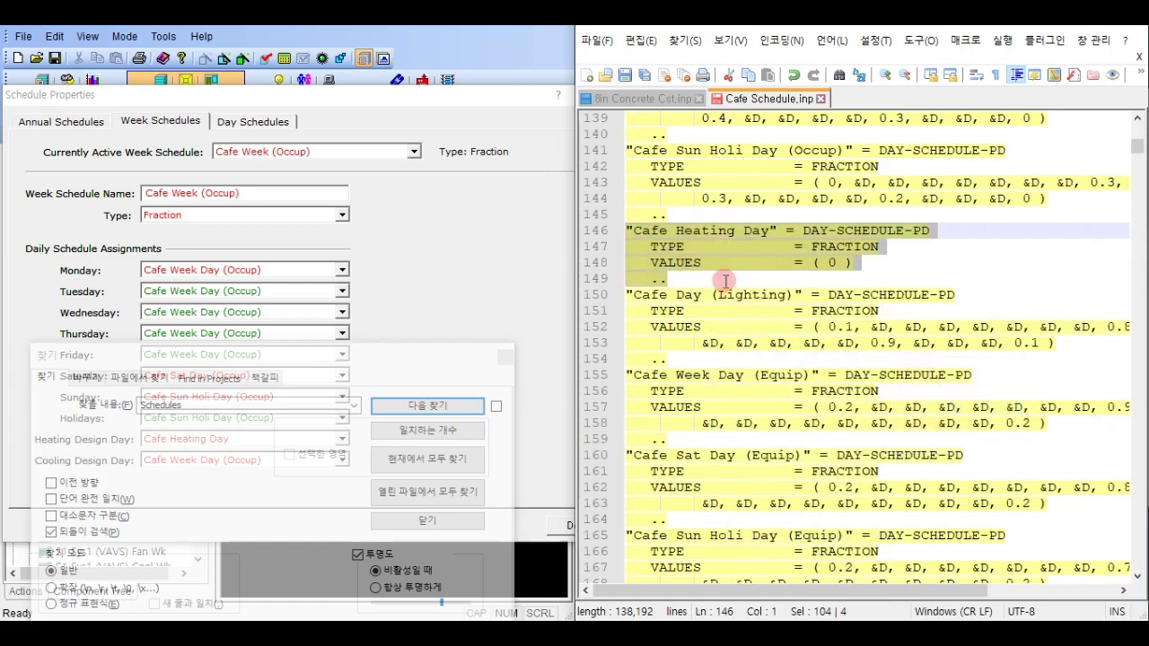
Step: Delete the day schedules from "for VAV WD" through "for Cafe Heating WEH" in Cafe Schedule.inp
{"action": "scroll", "coordinate": [812, 325], "scroll_direction": "down", "scroll_amount": 7}
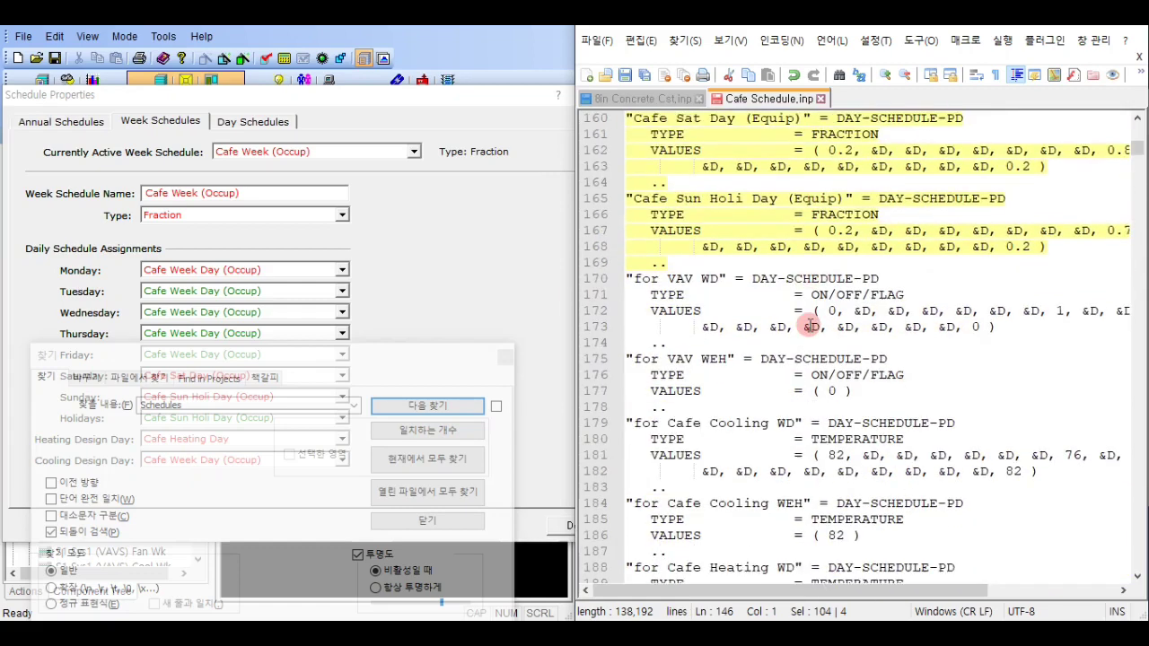
{"action": "scroll", "coordinate": [811, 325], "scroll_direction": "down", "scroll_amount": 4}
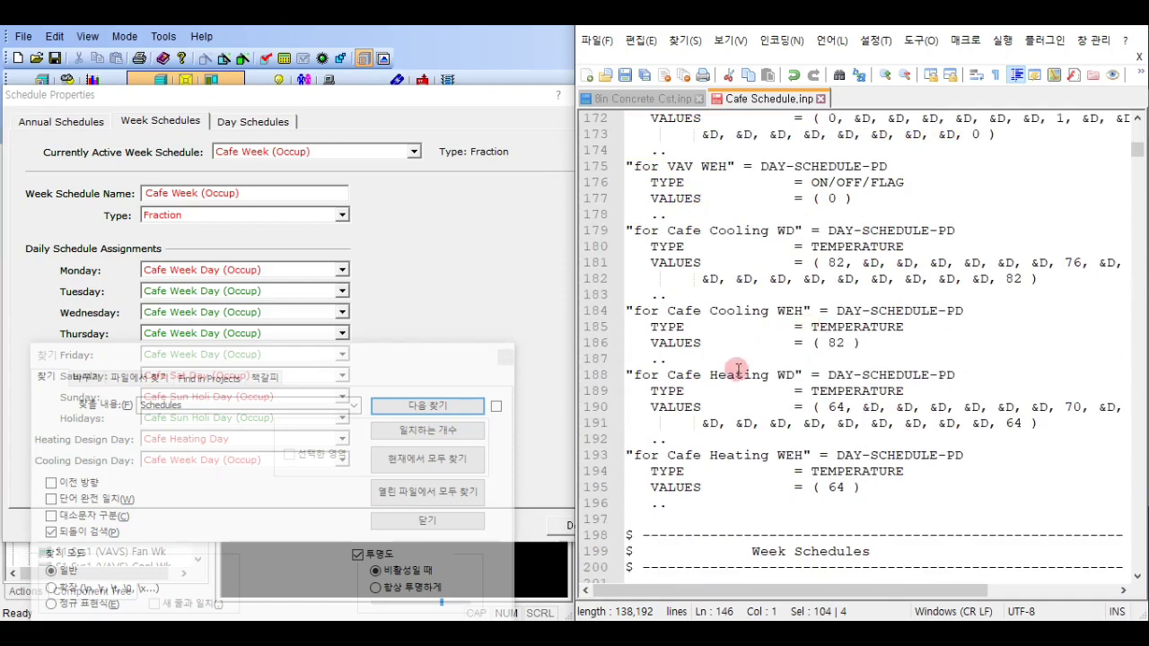
{"action": "left_click", "coordinate": [752, 456]}
{"action": "scroll", "coordinate": [748, 372], "scroll_direction": "up", "scroll_amount": 1}
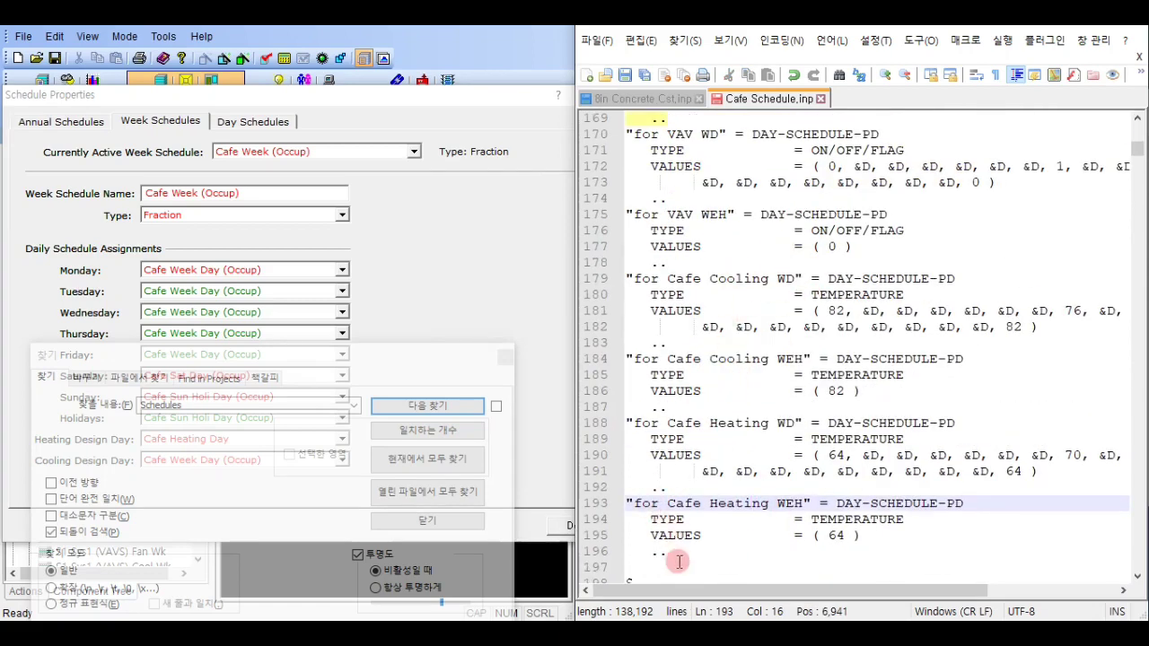
{"action": "left_click_drag", "start_coordinate": [680, 562], "coordinate": [624, 135]}
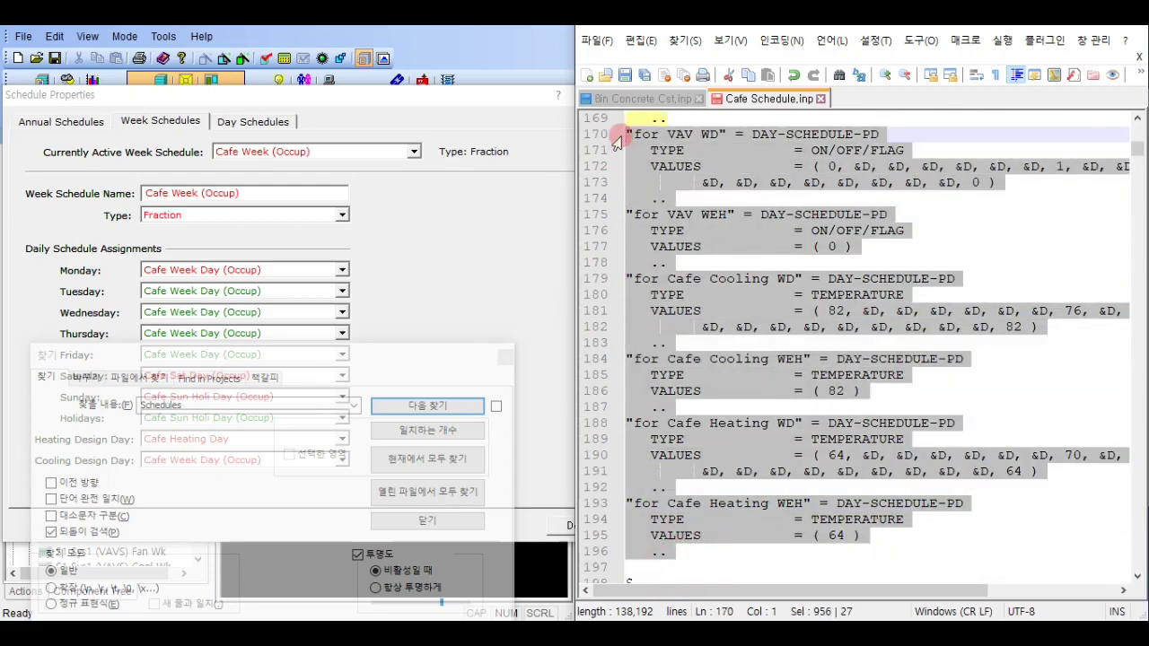
{"action": "key", "text": "Delete"}
Step: Delete all day schedules from "EL1 Bldg Occup WD" through "Cust 1 Elec Seas1 Day", ahead of the highlighted Cafe blocks
{"action": "scroll", "coordinate": [708, 305], "scroll_direction": "up", "scroll_amount": 17}
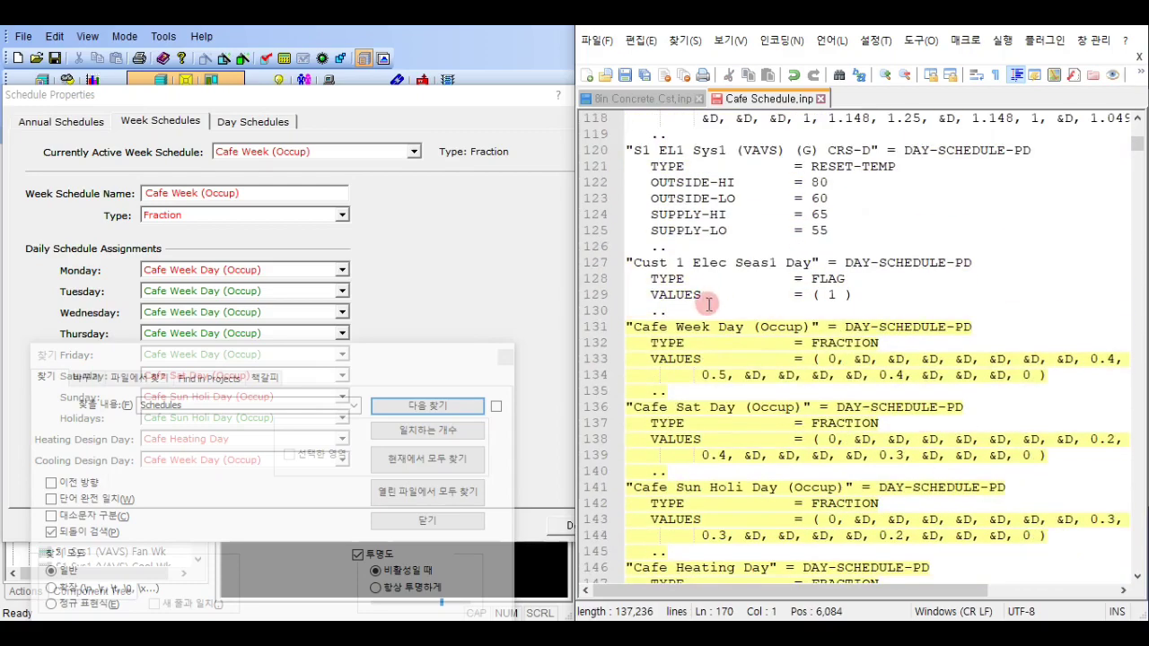
{"action": "scroll", "coordinate": [708, 304], "scroll_direction": "up", "scroll_amount": 3}
{"action": "left_click", "coordinate": [676, 458]}
{"action": "scroll", "coordinate": [679, 404], "scroll_direction": "up", "scroll_amount": 20}
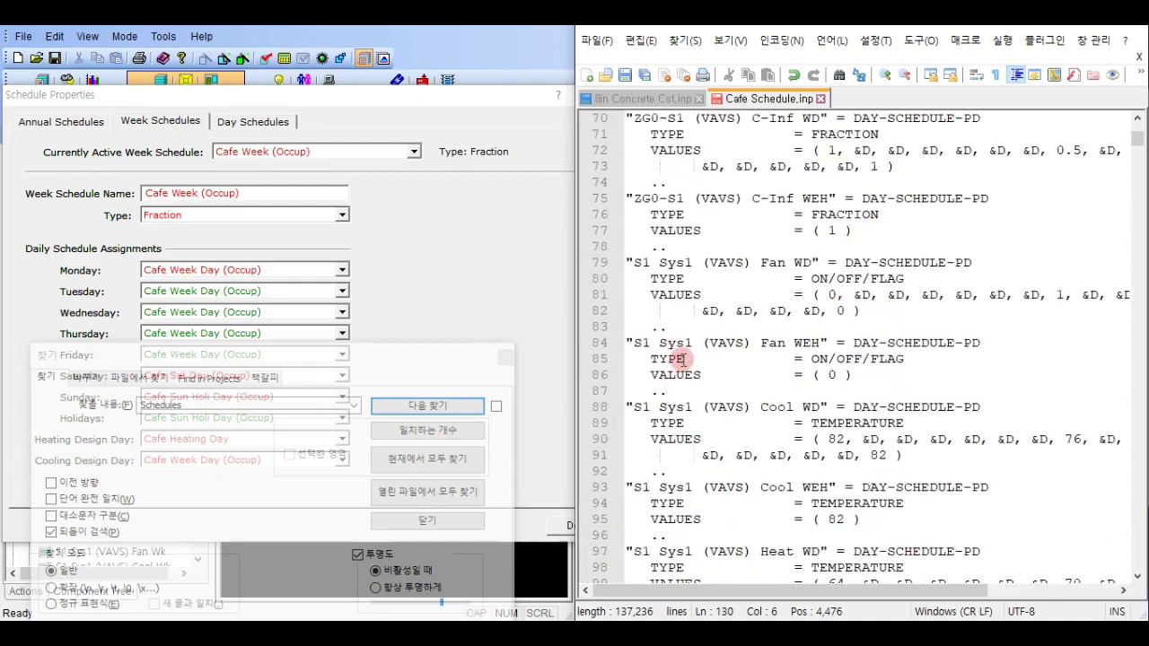
{"action": "scroll", "coordinate": [674, 332], "scroll_direction": "up", "scroll_amount": 1}
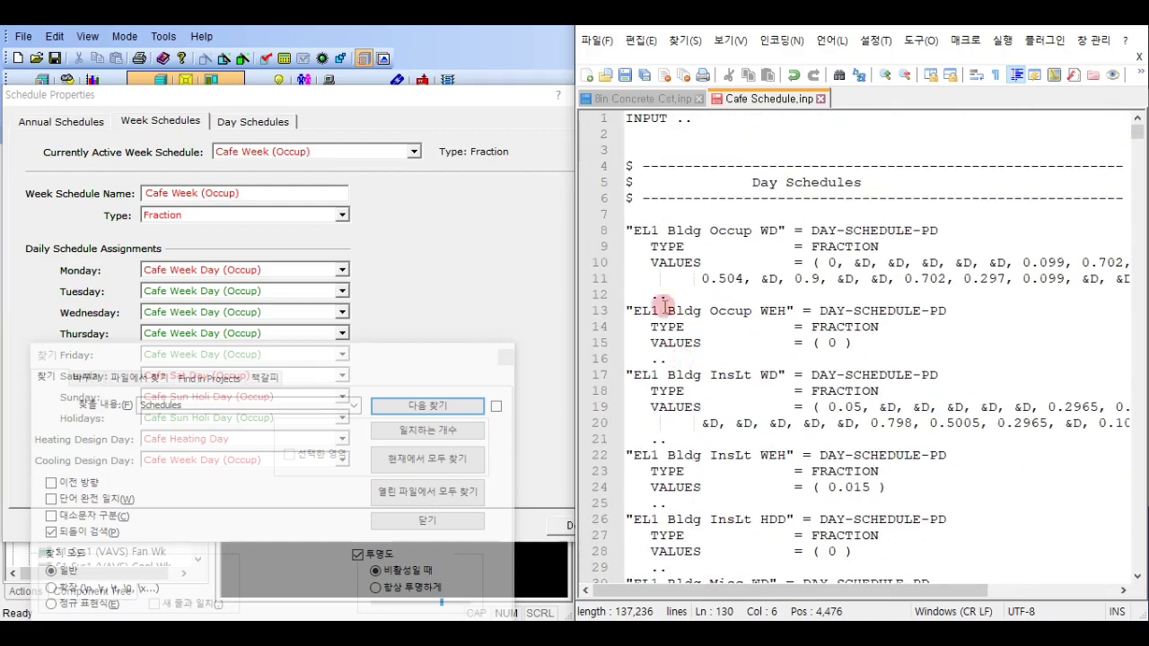
{"action": "left_click", "coordinate": [627, 230], "text": "shift"}
{"action": "key", "text": "Delete"}
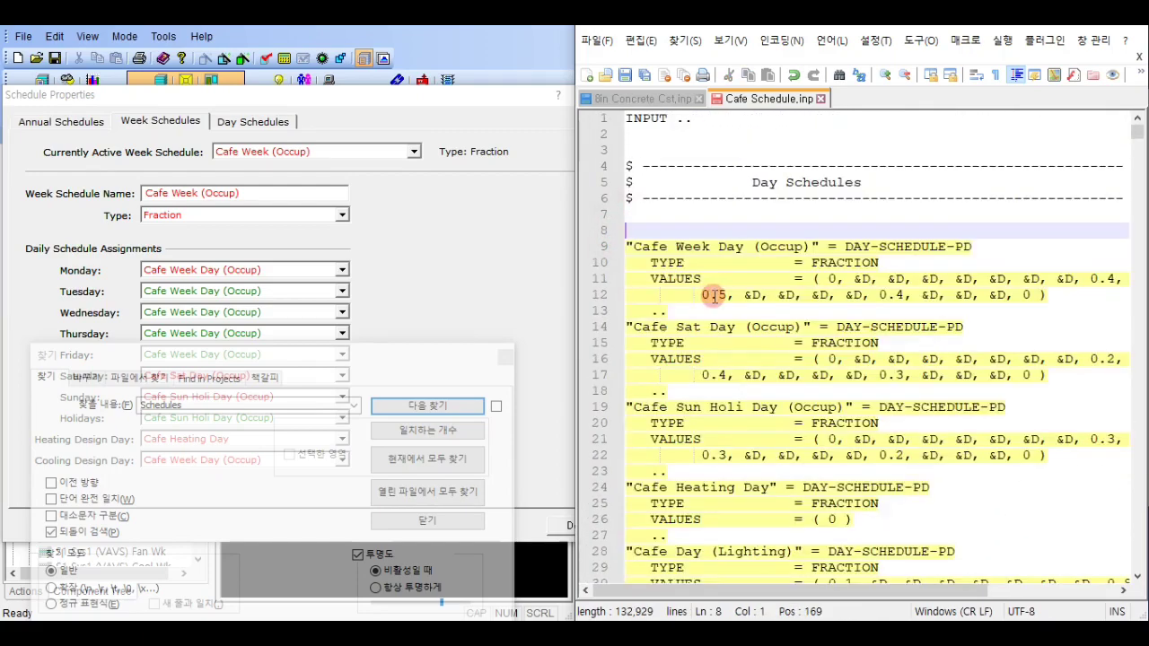
Step: Highlight the week schedule blocks from Cafe Week (Occup) through Cafe Weekly (Equip) in yellow with the third token style
{"action": "scroll", "coordinate": [710, 300], "scroll_direction": "down", "scroll_amount": 16}
{"action": "scroll", "coordinate": [714, 297], "scroll_direction": "up", "scroll_amount": 1}
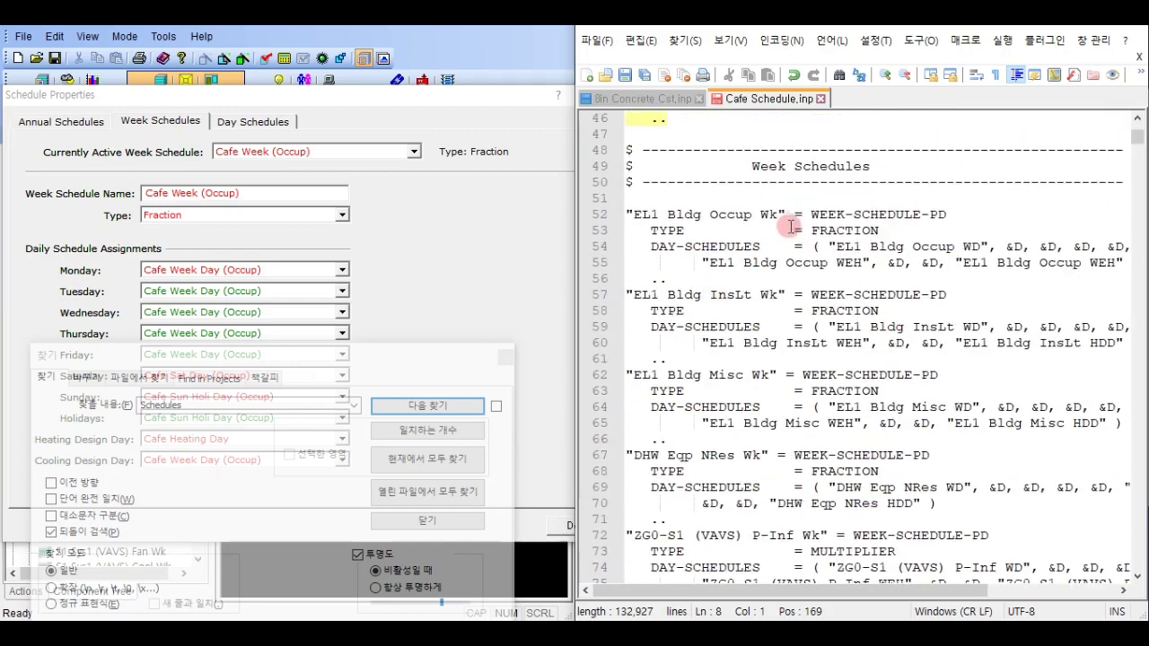
{"action": "scroll", "coordinate": [801, 188], "scroll_direction": "down", "scroll_amount": 4}
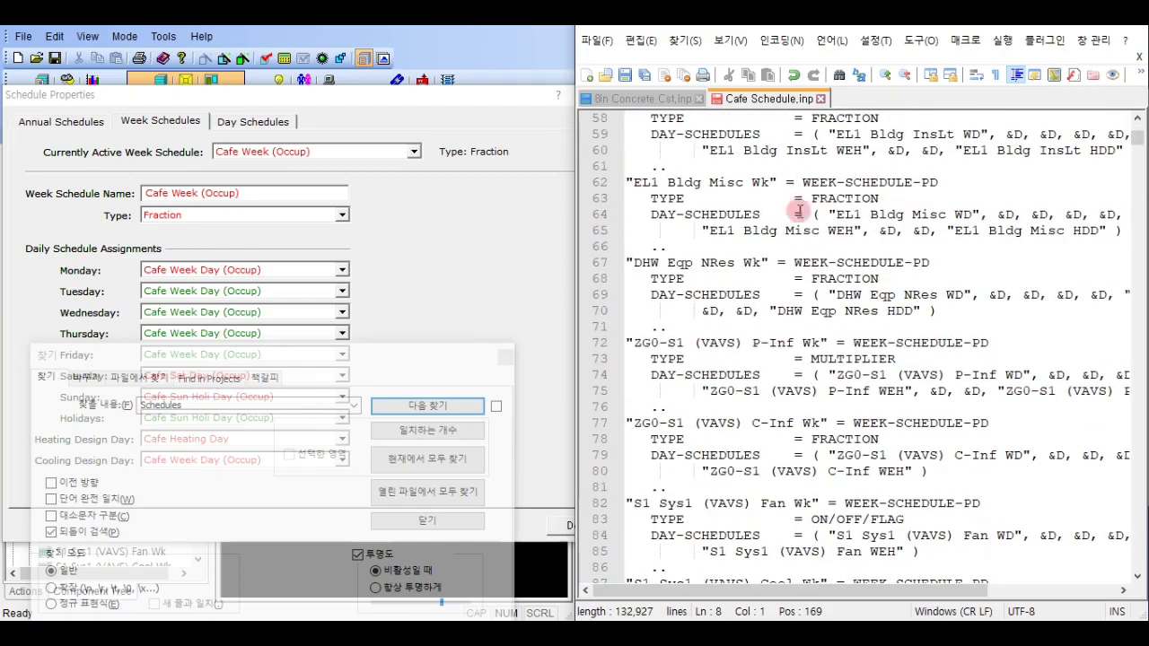
{"action": "left_click", "coordinate": [191, 123]}
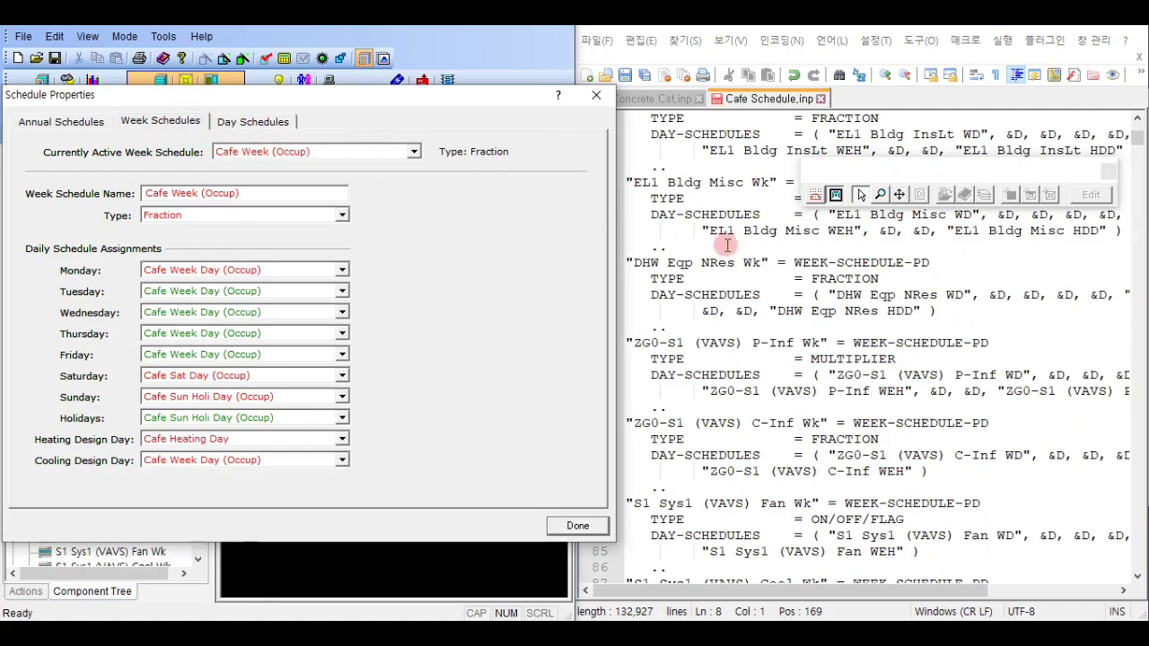
{"action": "scroll", "coordinate": [727, 256], "scroll_direction": "down", "scroll_amount": 3}
{"action": "scroll", "coordinate": [738, 288], "scroll_direction": "down", "scroll_amount": 3}
{"action": "left_click", "coordinate": [738, 285]}
{"action": "scroll", "coordinate": [736, 286], "scroll_direction": "down", "scroll_amount": 10}
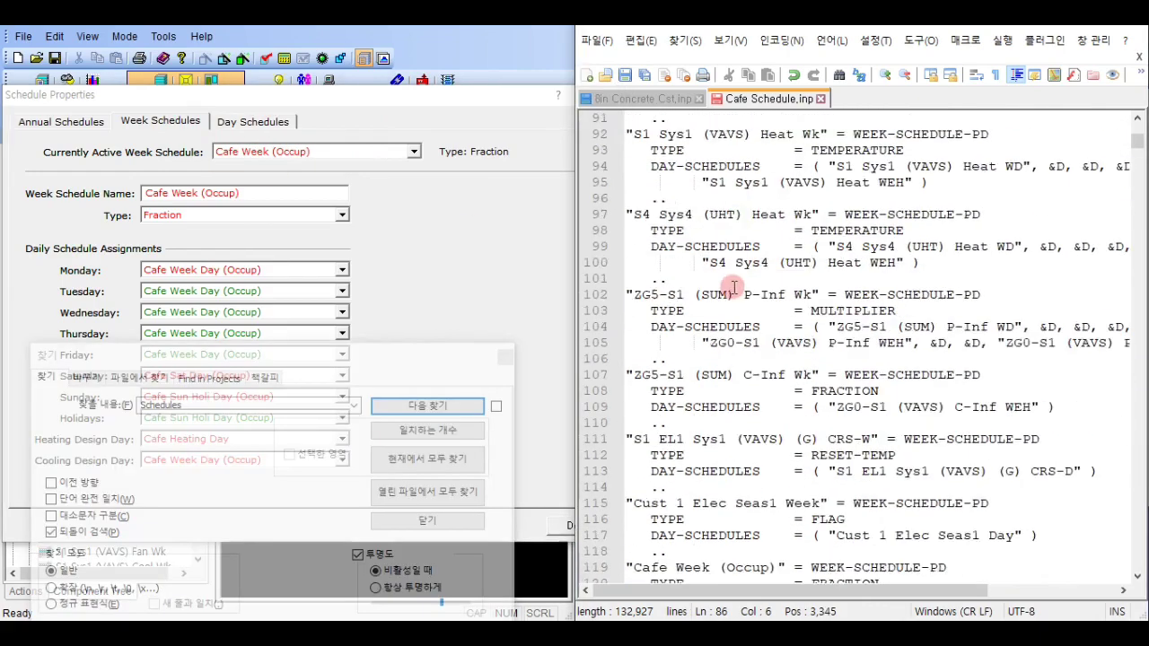
{"action": "scroll", "coordinate": [701, 314], "scroll_direction": "down", "scroll_amount": 2}
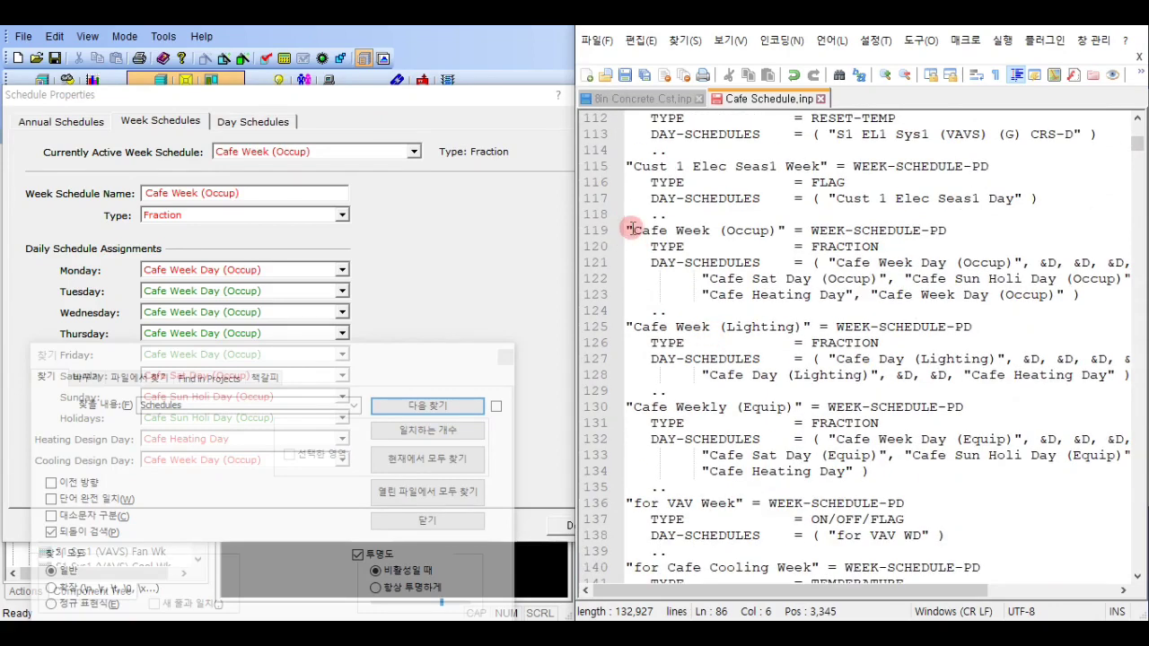
{"action": "left_click_drag", "start_coordinate": [629, 232], "coordinate": [795, 488]}
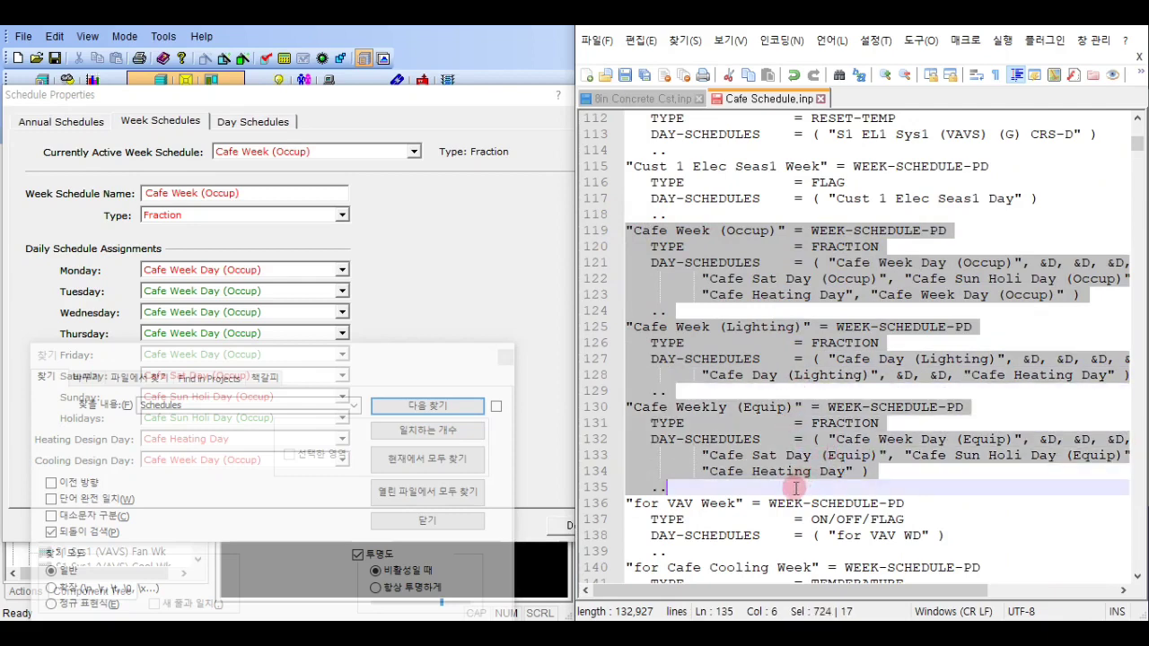
{"action": "right_click", "coordinate": [790, 356]}
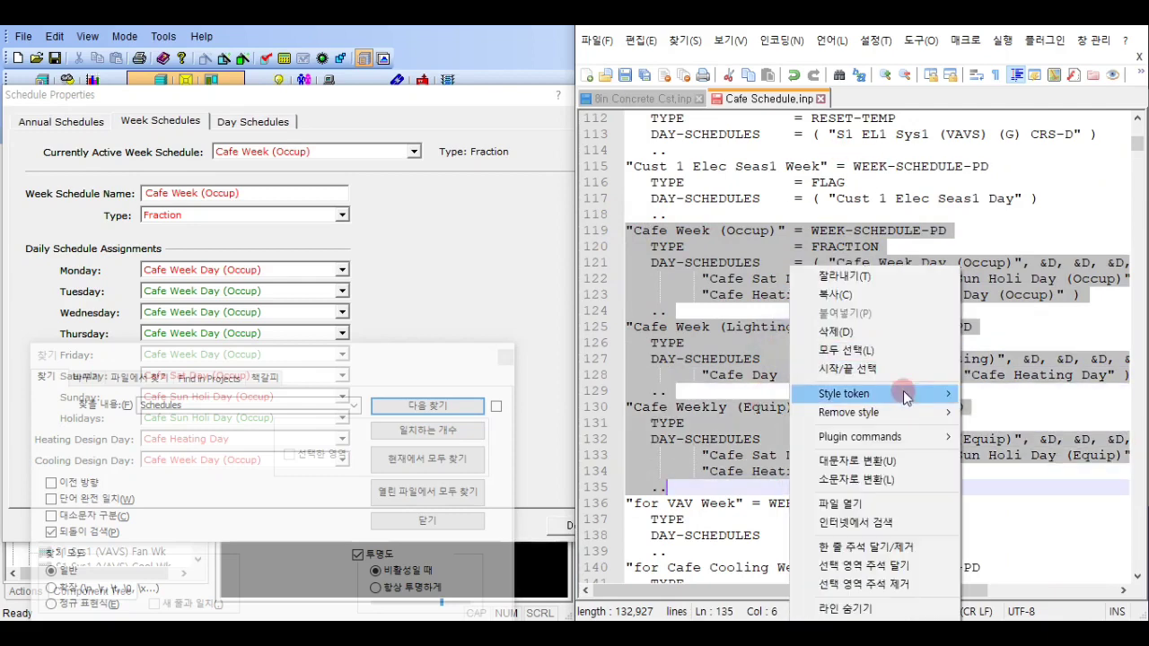
{"action": "mouse_move", "coordinate": [925, 393]}
{"action": "left_click", "coordinate": [994, 431]}
Step: Delete the week schedules from "for VAV Week" through "for Cafe Heating Week", below the highlighted Cafe blocks
{"action": "scroll", "coordinate": [806, 303], "scroll_direction": "up", "scroll_amount": 5}
{"action": "scroll", "coordinate": [751, 372], "scroll_direction": "down", "scroll_amount": 12}
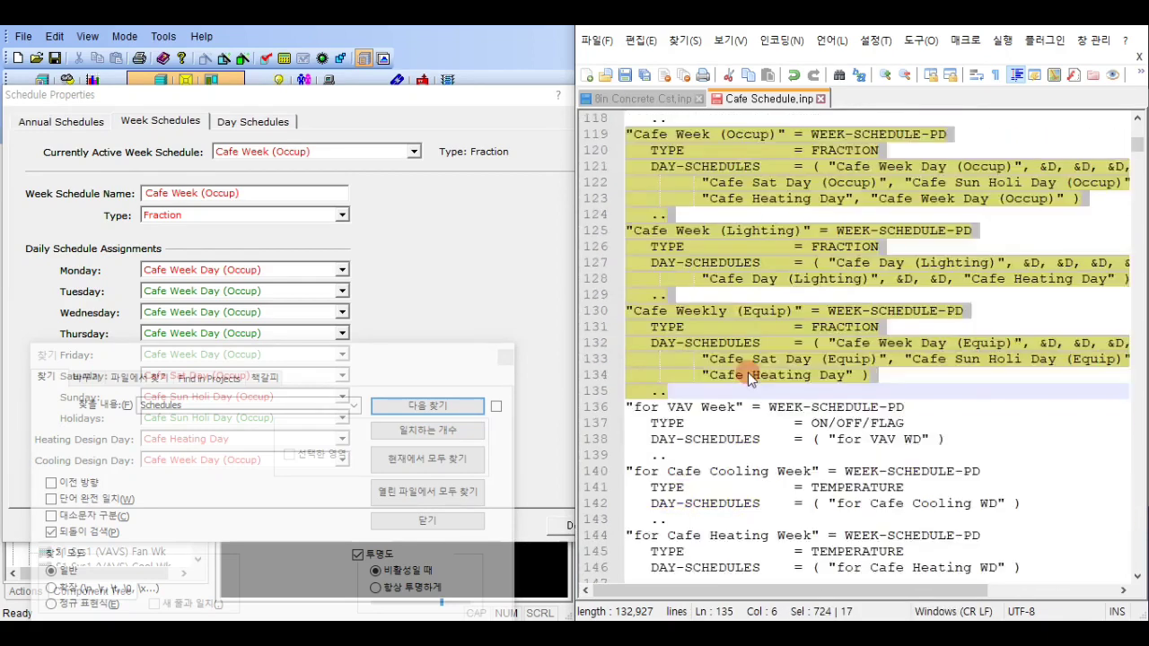
{"action": "left_click_drag", "start_coordinate": [689, 346], "coordinate": [619, 169]}
{"action": "key", "text": "Delete"}
Step: Delete all week schedules from "EL1 Bldg Occup Wk" through "Cust 1 Elec Seas1 Week", ahead of the highlighted Cafe blocks
{"action": "scroll", "coordinate": [758, 468], "scroll_direction": "up", "scroll_amount": 13}
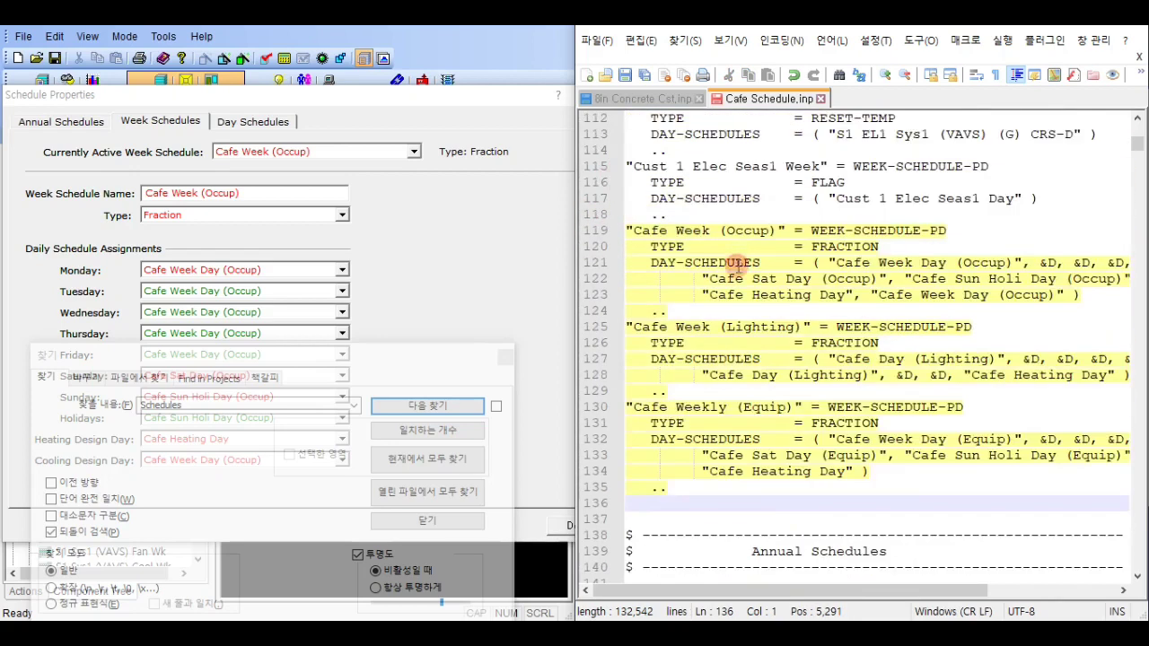
{"action": "left_click", "coordinate": [699, 499]}
{"action": "scroll", "coordinate": [696, 449], "scroll_direction": "up", "scroll_amount": 20}
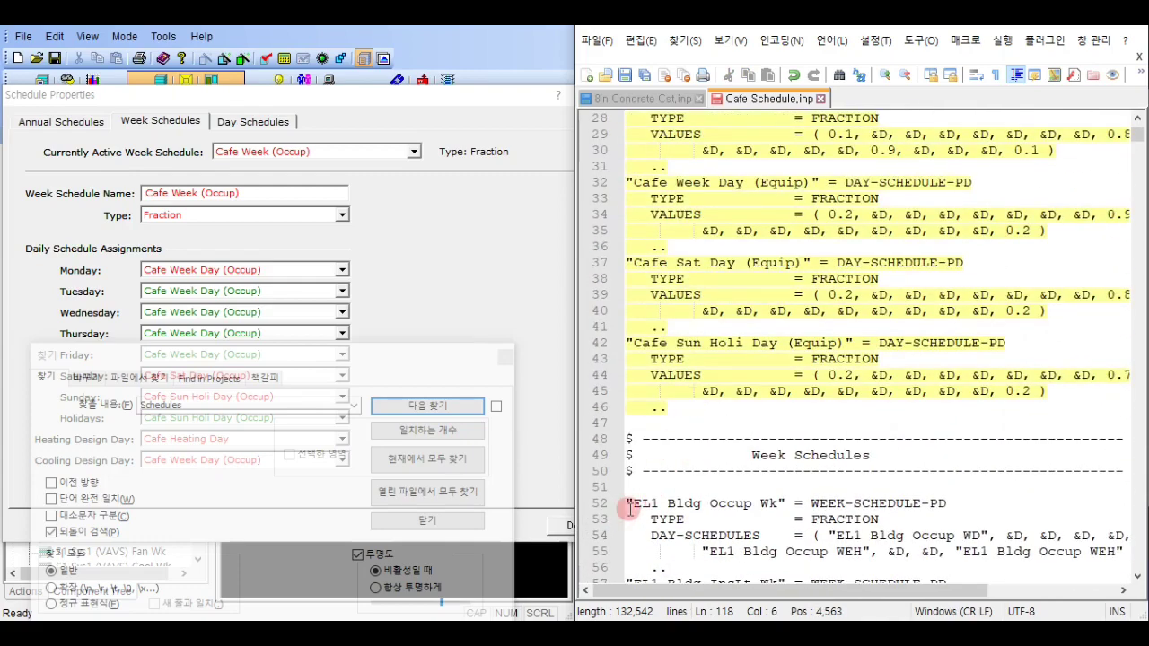
{"action": "left_click", "coordinate": [629, 503], "text": "shift"}
{"action": "key", "text": "Delete"}
Step: Highlight the annual schedule blocks Cafe Annual (Occup), (Lighting) and (Equip) in yellow with the third token style
{"action": "scroll", "coordinate": [860, 295], "scroll_direction": "down", "scroll_amount": 6}
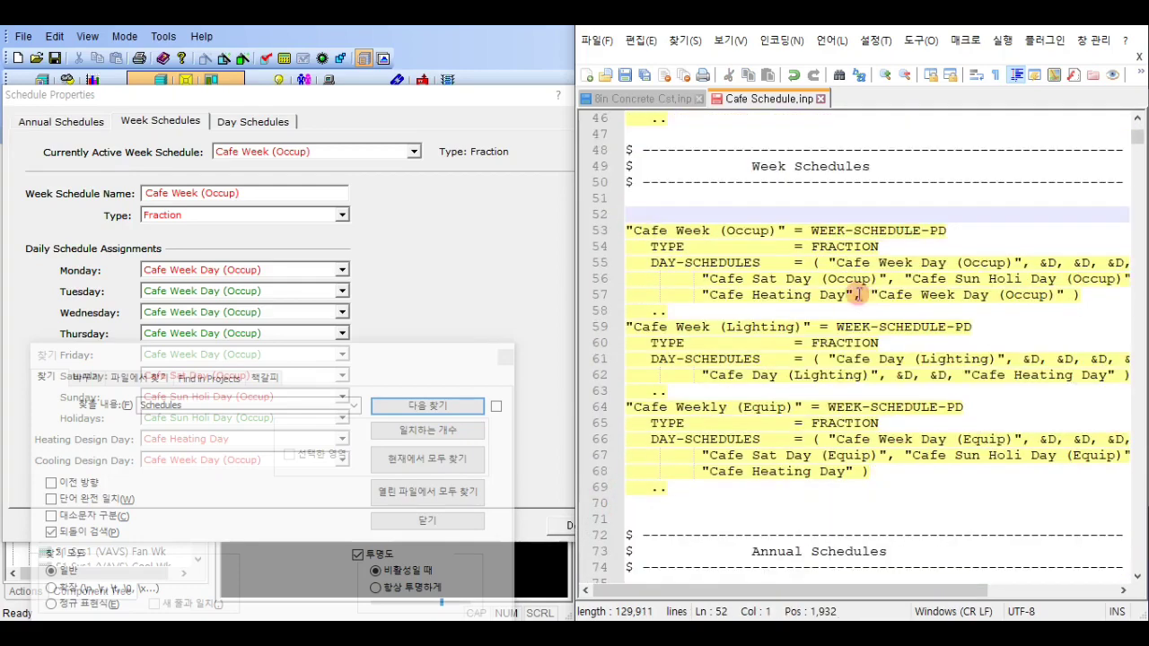
{"action": "scroll", "coordinate": [717, 245], "scroll_direction": "down", "scroll_amount": 9}
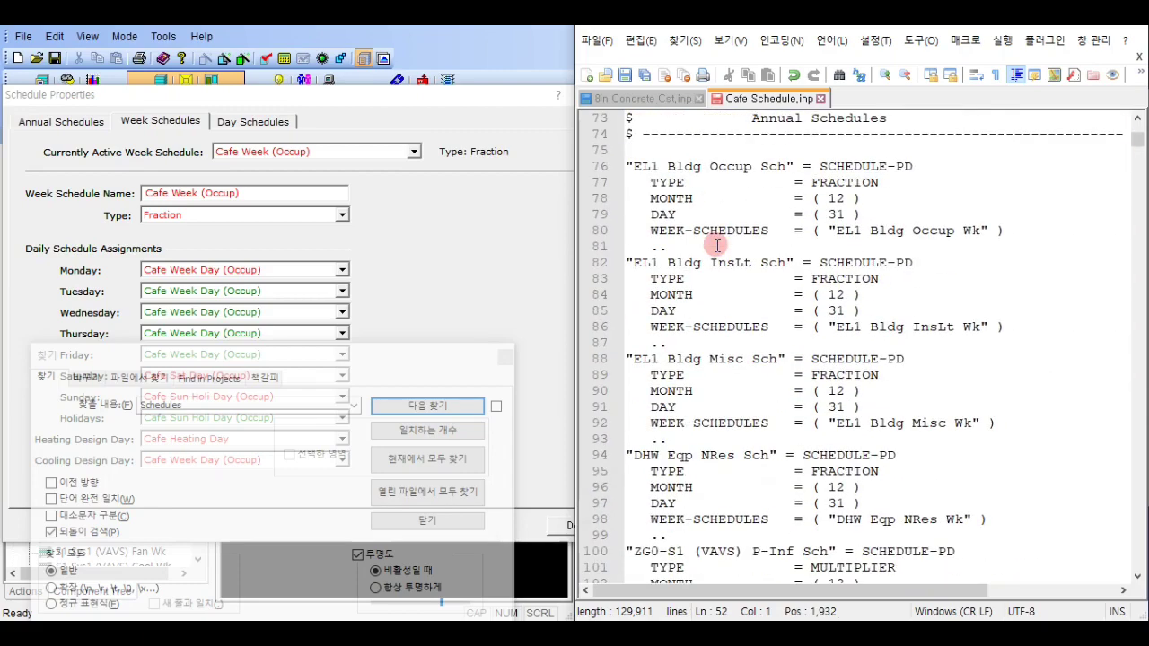
{"action": "scroll", "coordinate": [770, 241], "scroll_direction": "down", "scroll_amount": 10}
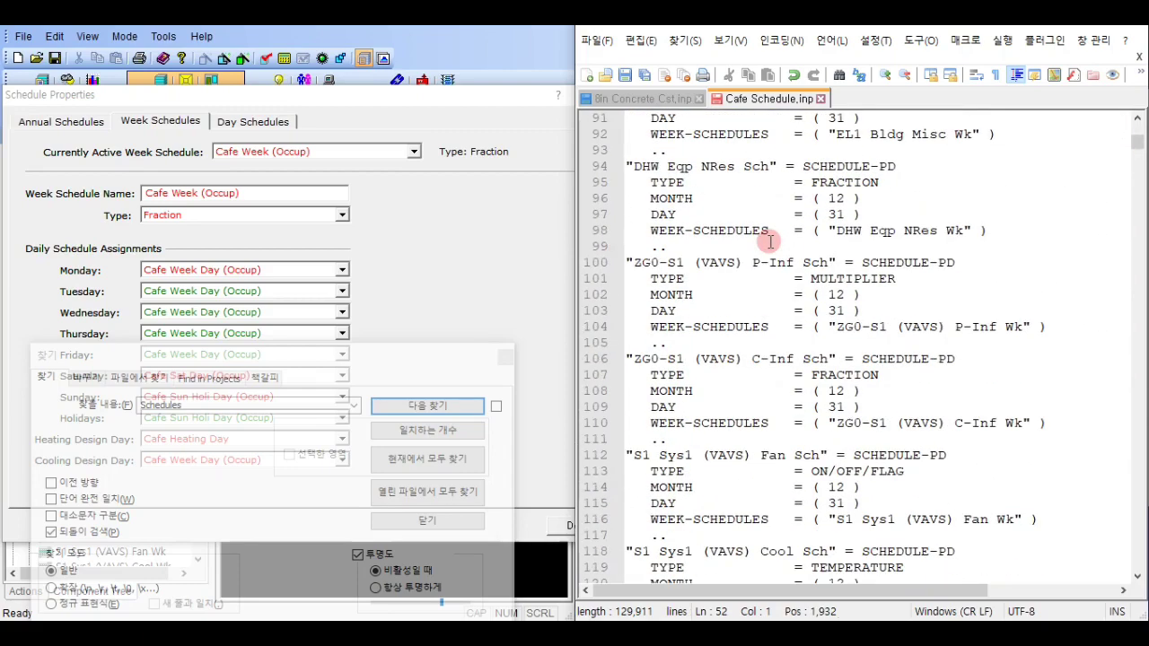
{"action": "scroll", "coordinate": [761, 245], "scroll_direction": "up", "scroll_amount": 12}
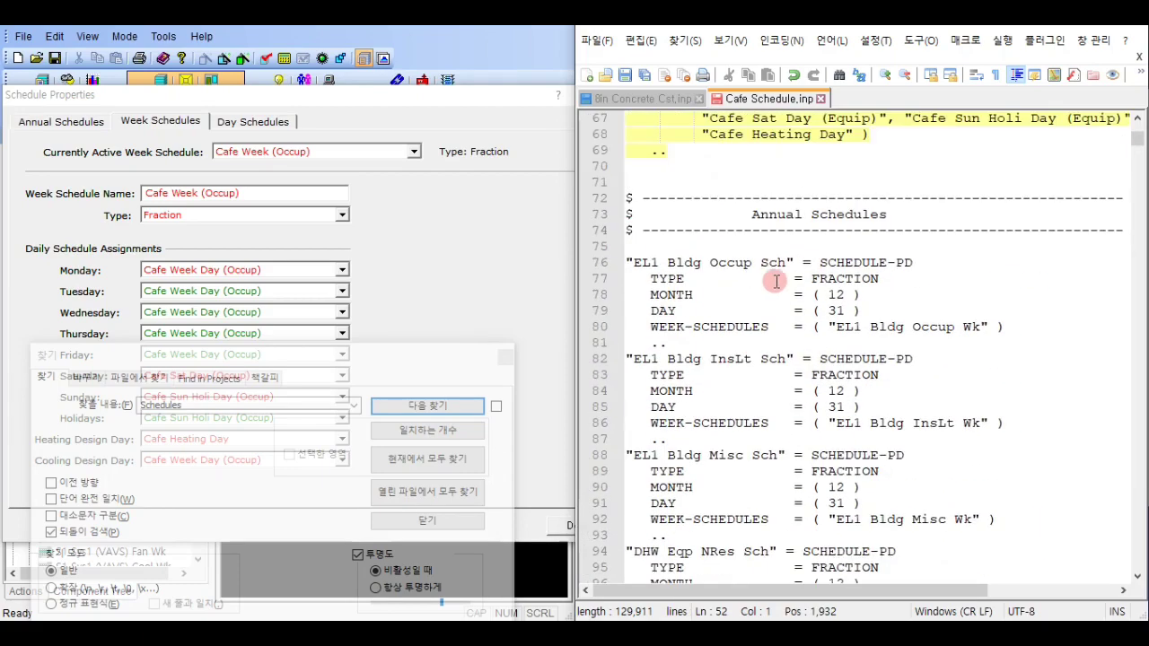
{"action": "scroll", "coordinate": [765, 249], "scroll_direction": "down", "scroll_amount": 6}
{"action": "scroll", "coordinate": [768, 315], "scroll_direction": "down", "scroll_amount": 20}
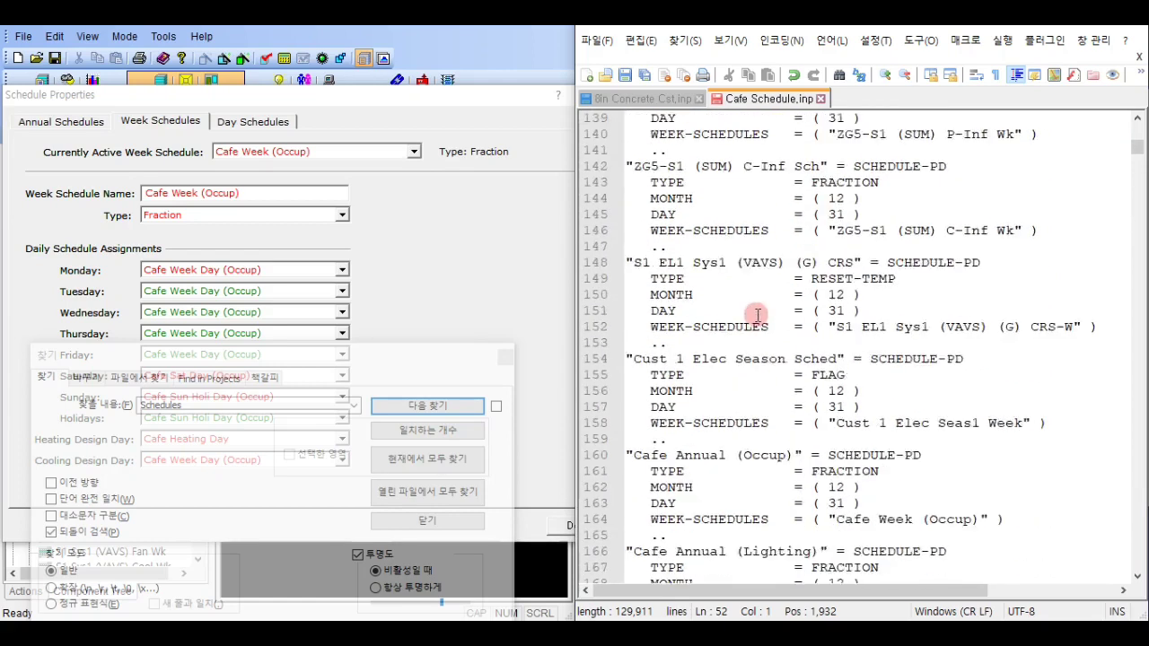
{"action": "scroll", "coordinate": [758, 315], "scroll_direction": "up", "scroll_amount": 2}
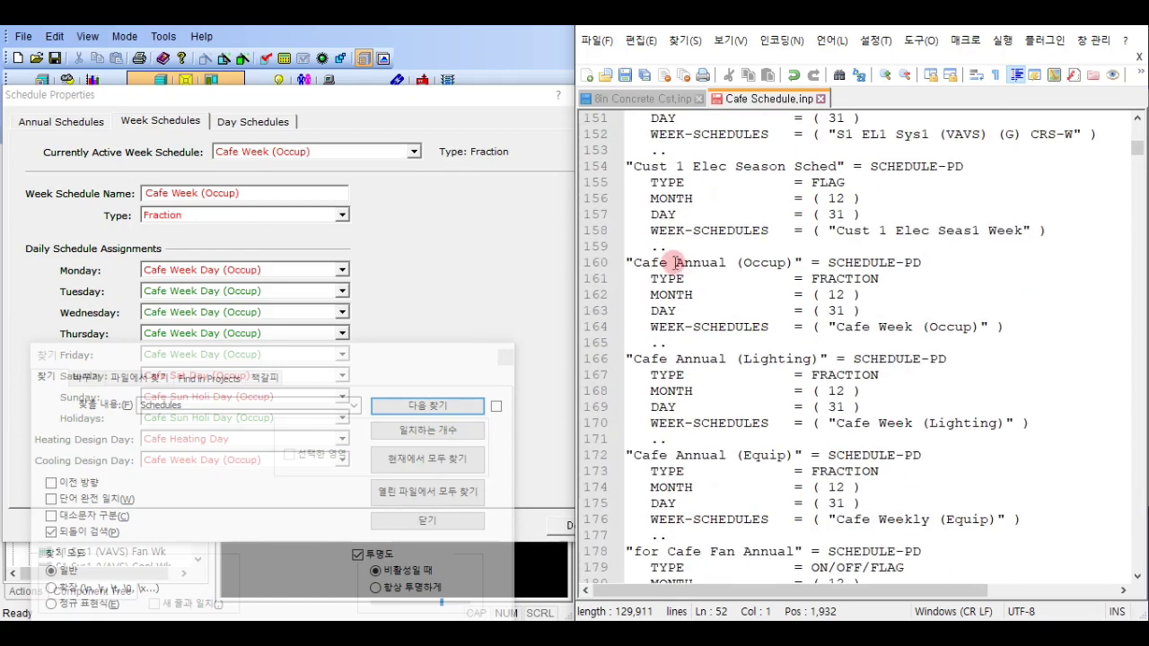
{"action": "left_click", "coordinate": [721, 264]}
{"action": "scroll", "coordinate": [706, 270], "scroll_direction": "up", "scroll_amount": 2}
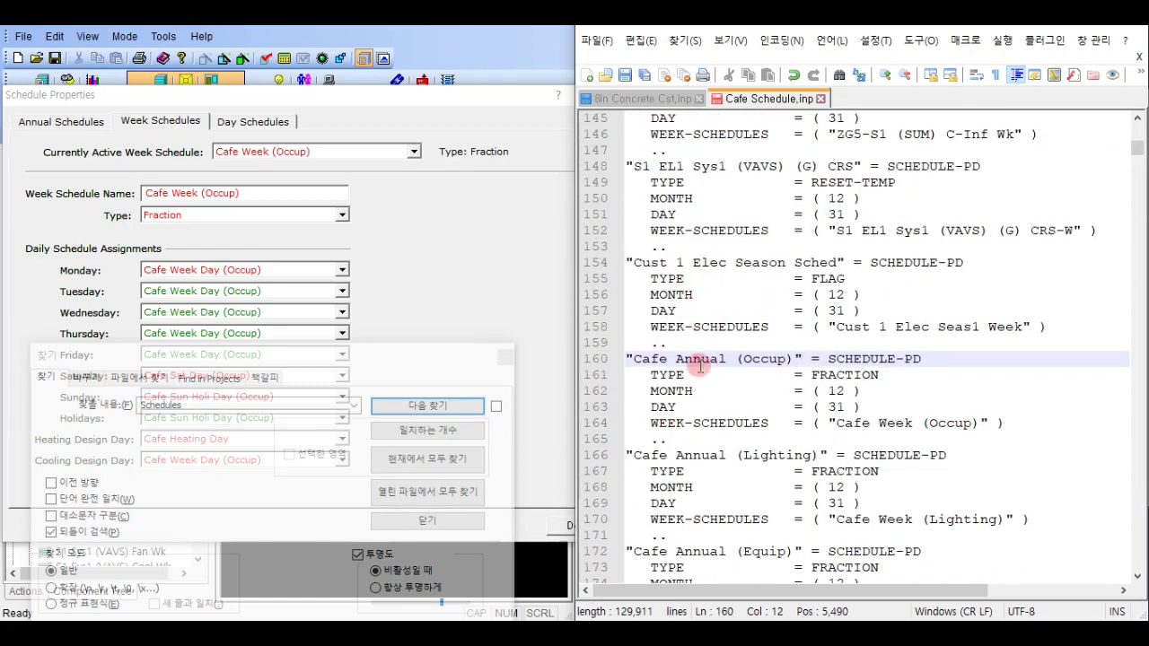
{"action": "left_click", "coordinate": [627, 359]}
{"action": "scroll", "coordinate": [670, 362], "scroll_direction": "down", "scroll_amount": 3}
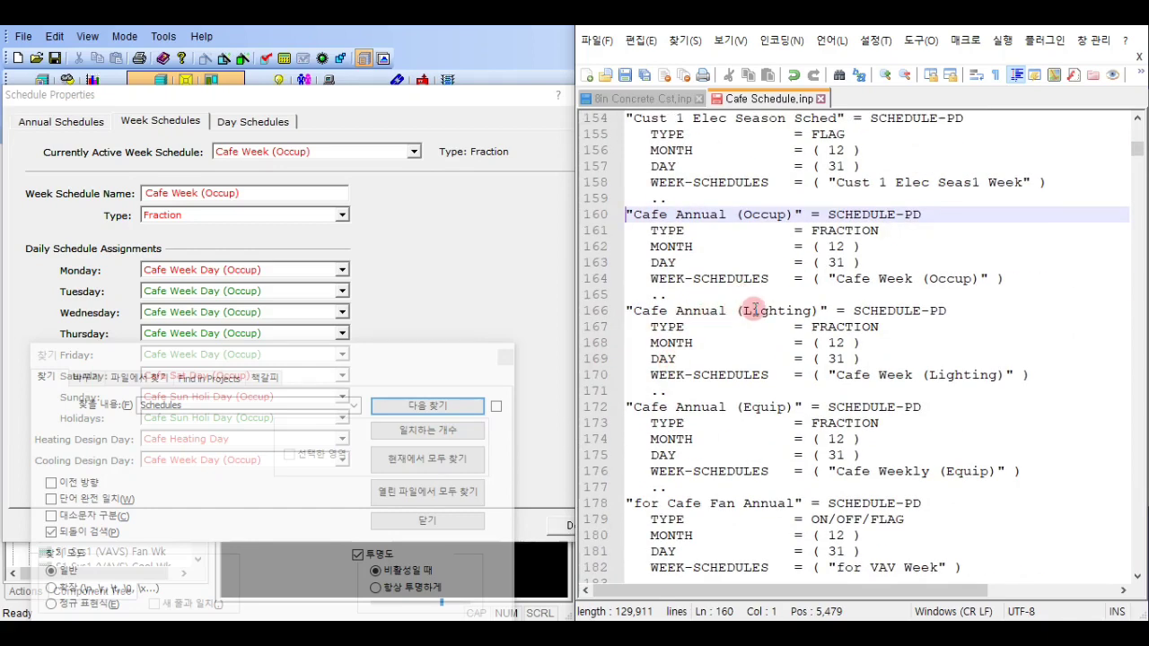
{"action": "scroll", "coordinate": [754, 309], "scroll_direction": "down", "scroll_amount": 2}
{"action": "left_click", "coordinate": [688, 395], "text": "shift"}
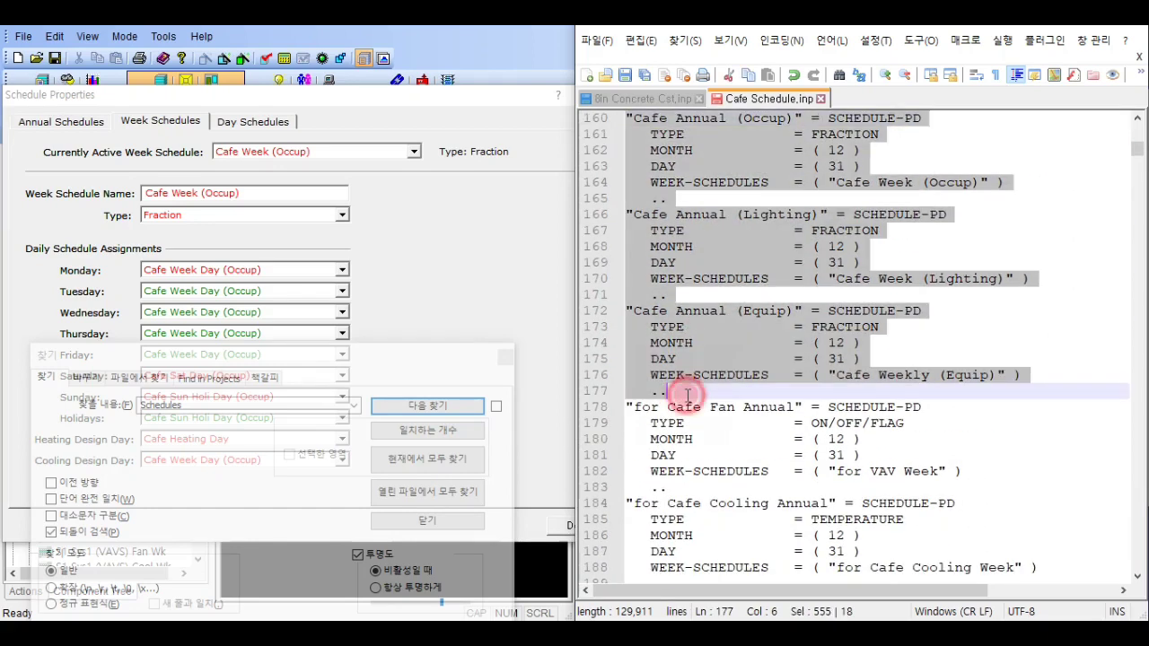
{"action": "right_click", "coordinate": [714, 357]}
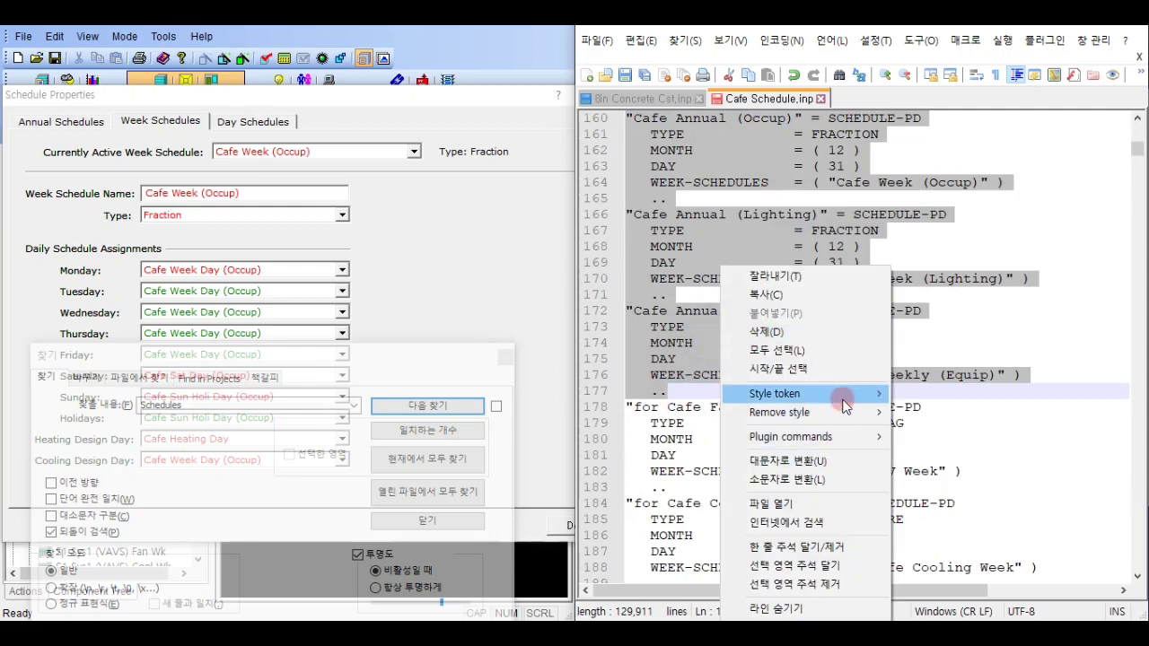
{"action": "mouse_move", "coordinate": [790, 394]}
{"action": "left_click", "coordinate": [934, 431]}
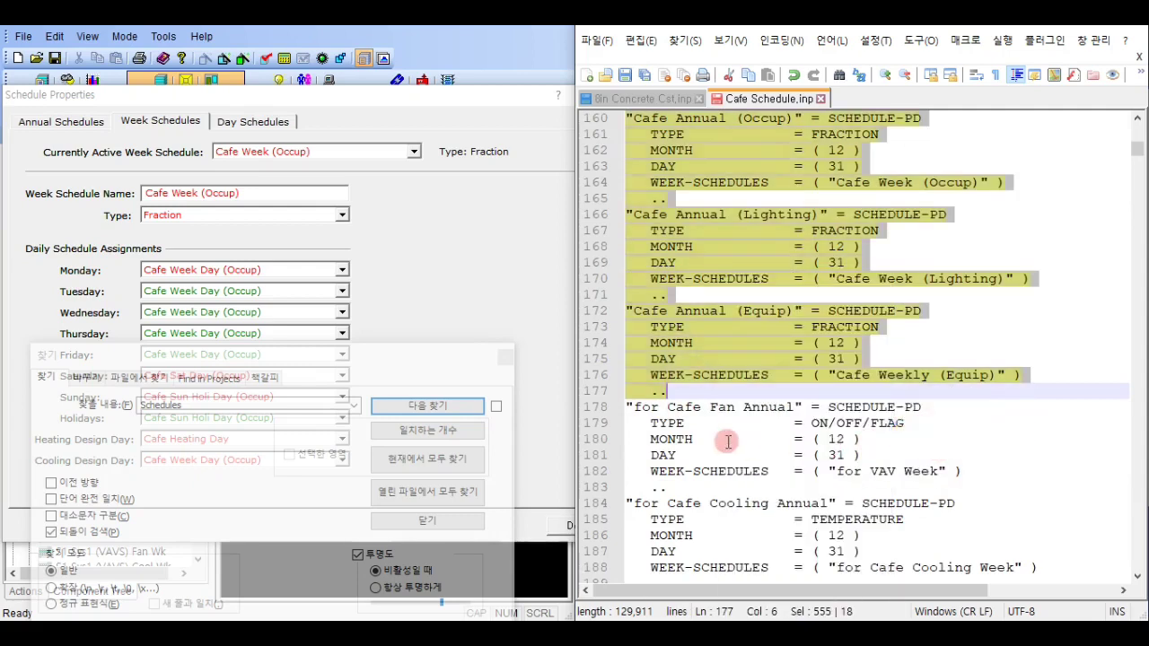
Step: Delete the annual schedules from "for Cafe Fan Annual" to the end of the Annual Schedules section
{"action": "scroll", "coordinate": [728, 433], "scroll_direction": "down", "scroll_amount": 7}
{"action": "left_click", "coordinate": [728, 376]}
{"action": "scroll", "coordinate": [682, 406], "scroll_direction": "up", "scroll_amount": 7}
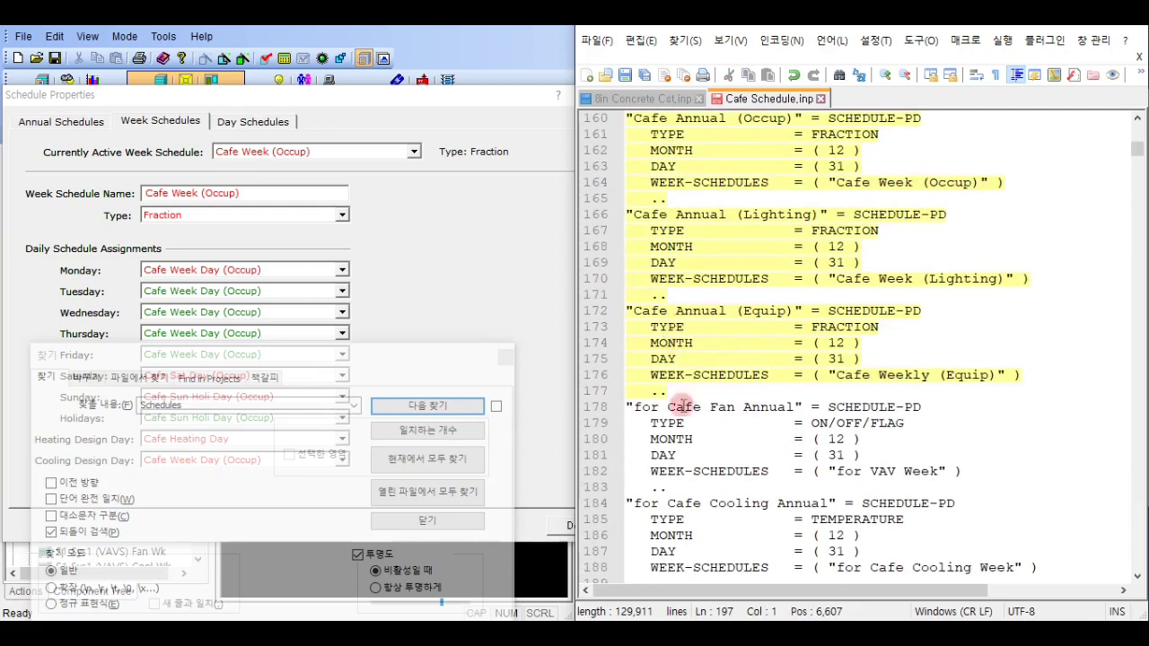
{"action": "left_click", "coordinate": [636, 410], "text": "shift"}
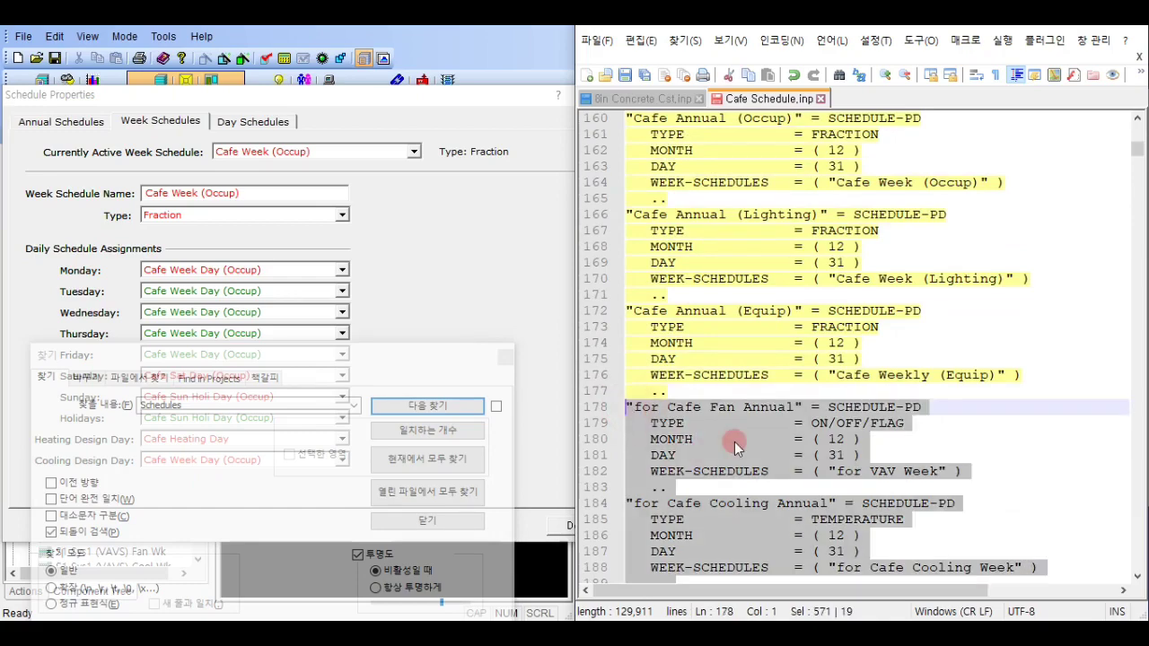
{"action": "key", "text": "Delete"}
Step: Delete all annual schedules from "EL1 Bldg Occup Sch" through "Cust 1 Elec Season Sched", ahead of the highlighted Cafe blocks
{"action": "scroll", "coordinate": [709, 431], "scroll_direction": "up", "scroll_amount": 7}
{"action": "left_click", "coordinate": [685, 440]}
{"action": "scroll", "coordinate": [685, 440], "scroll_direction": "up", "scroll_amount": 20}
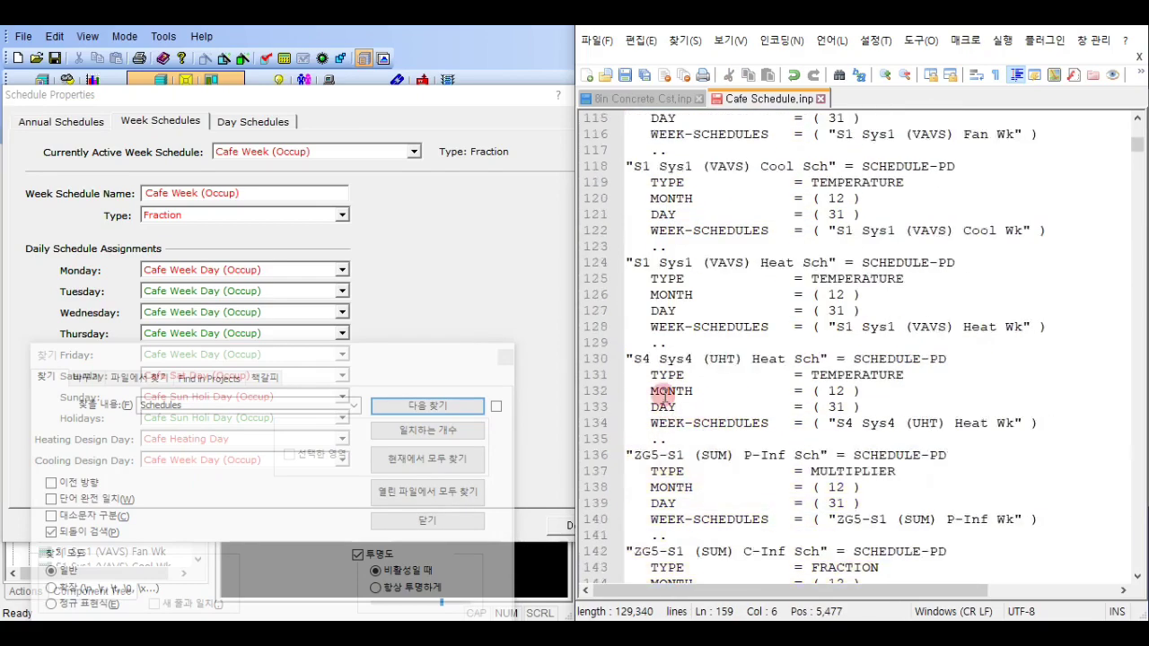
{"action": "left_click", "coordinate": [632, 410], "text": "shift"}
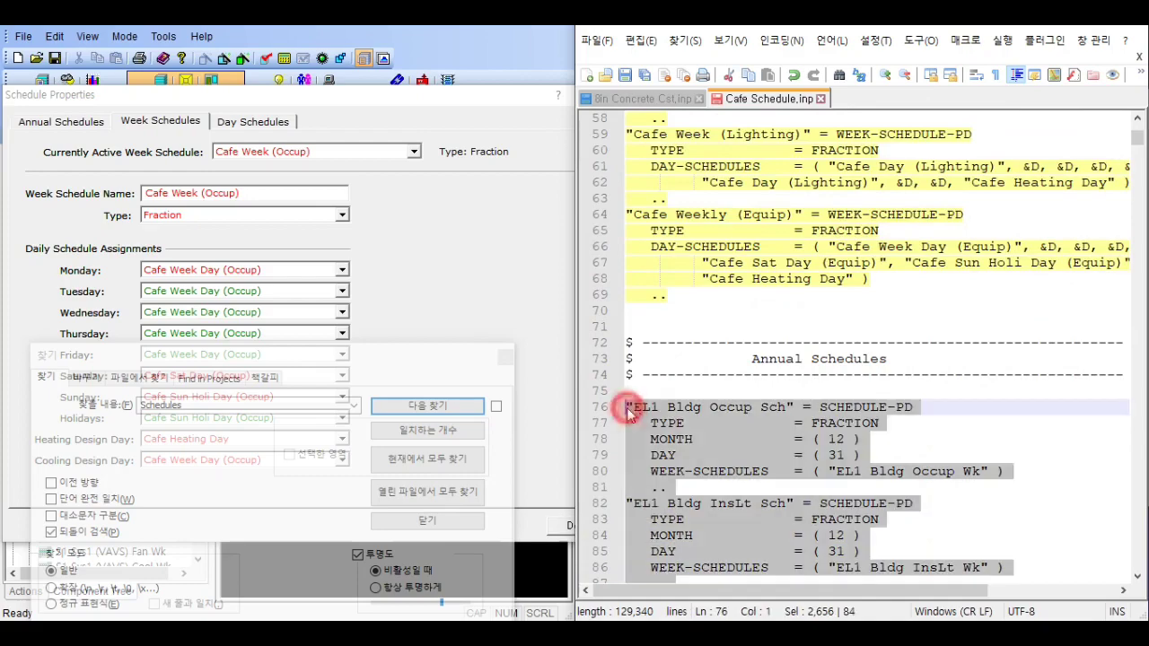
{"action": "key", "text": "Delete"}
Step: Delete everything from the Polygons section through the "Hourly Report" block, keeping THE END section, and review the remaining Cafe schedules
{"action": "scroll", "coordinate": [649, 403], "scroll_direction": "down", "scroll_amount": 17}
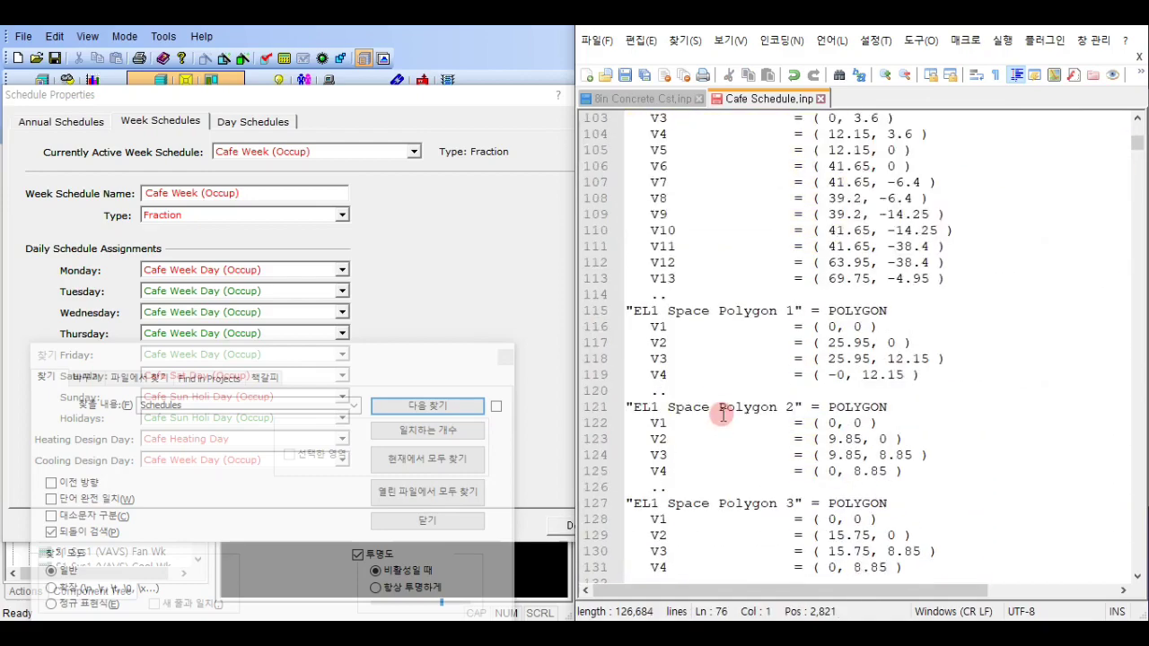
{"action": "scroll", "coordinate": [649, 403], "scroll_direction": "up", "scroll_amount": 7}
{"action": "left_click", "coordinate": [649, 229]}
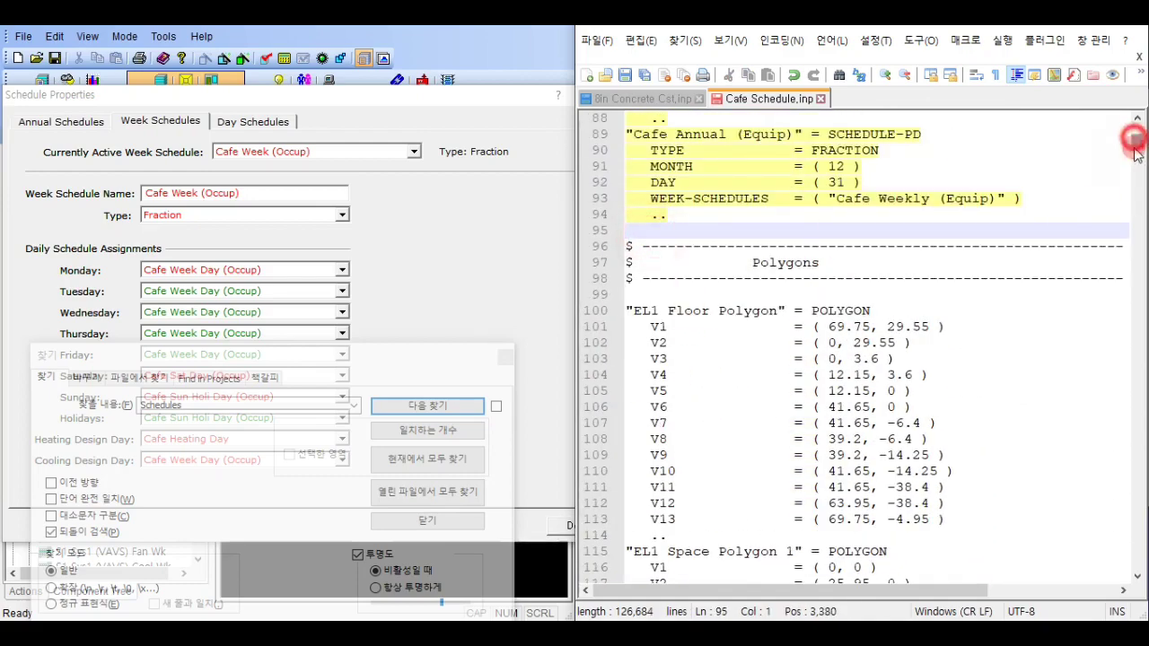
{"action": "left_click_drag", "start_coordinate": [1135, 149], "coordinate": [1139, 232]}
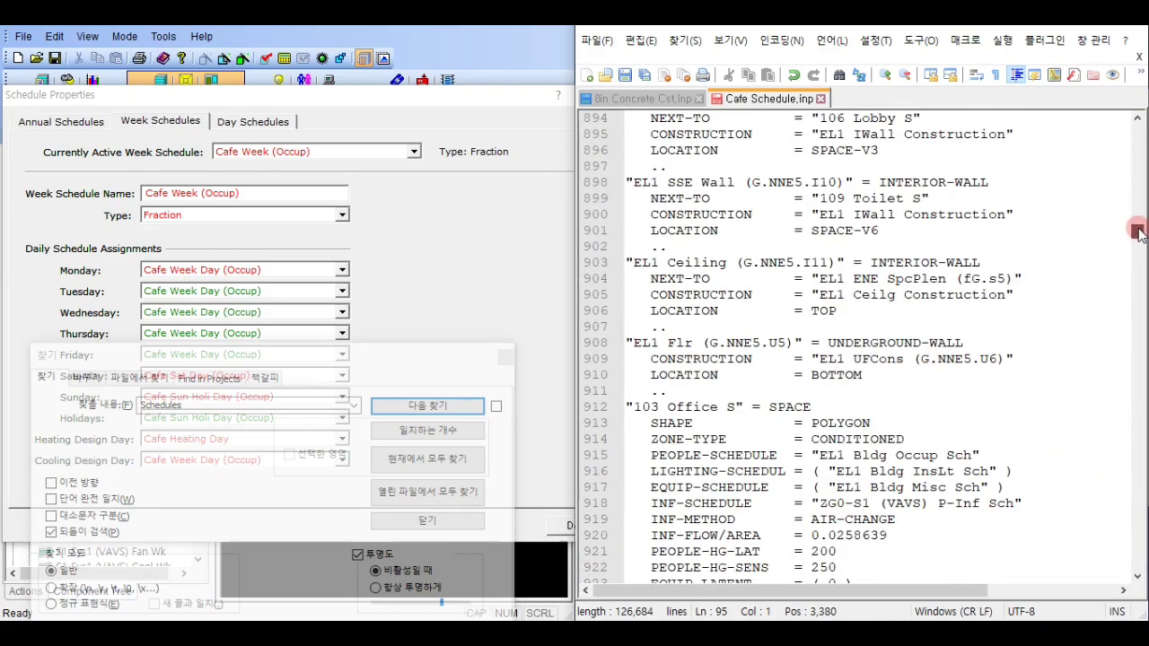
{"action": "scroll", "coordinate": [951, 269], "scroll_direction": "up", "scroll_amount": 13}
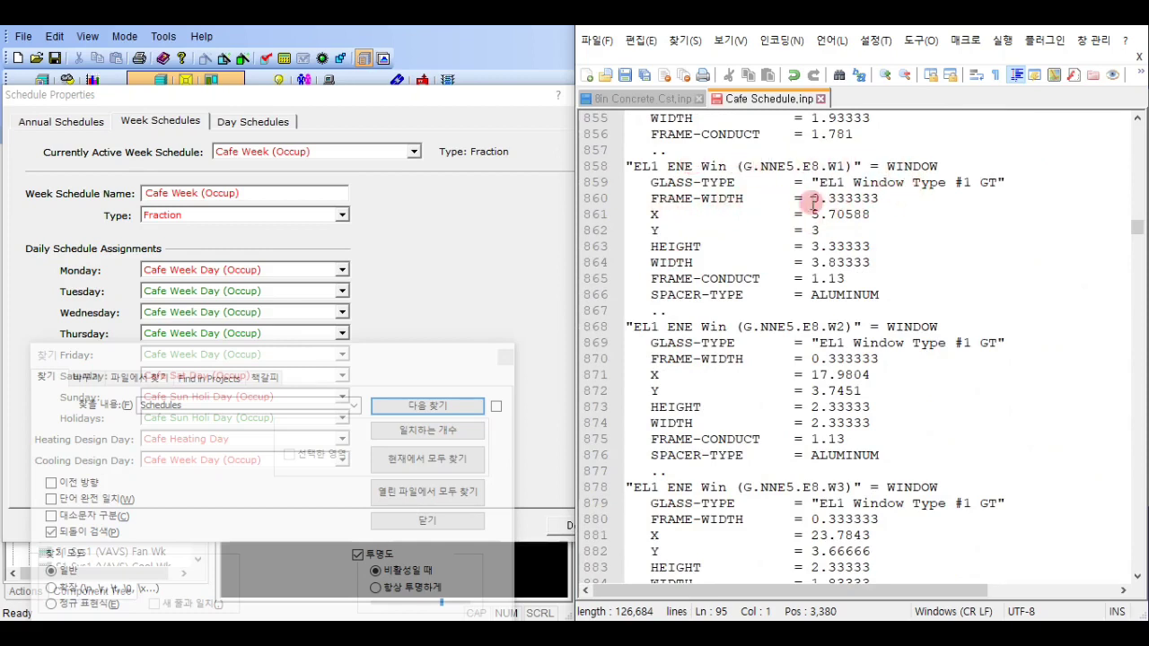
{"action": "scroll", "coordinate": [1132, 230], "scroll_direction": "up", "scroll_amount": 20}
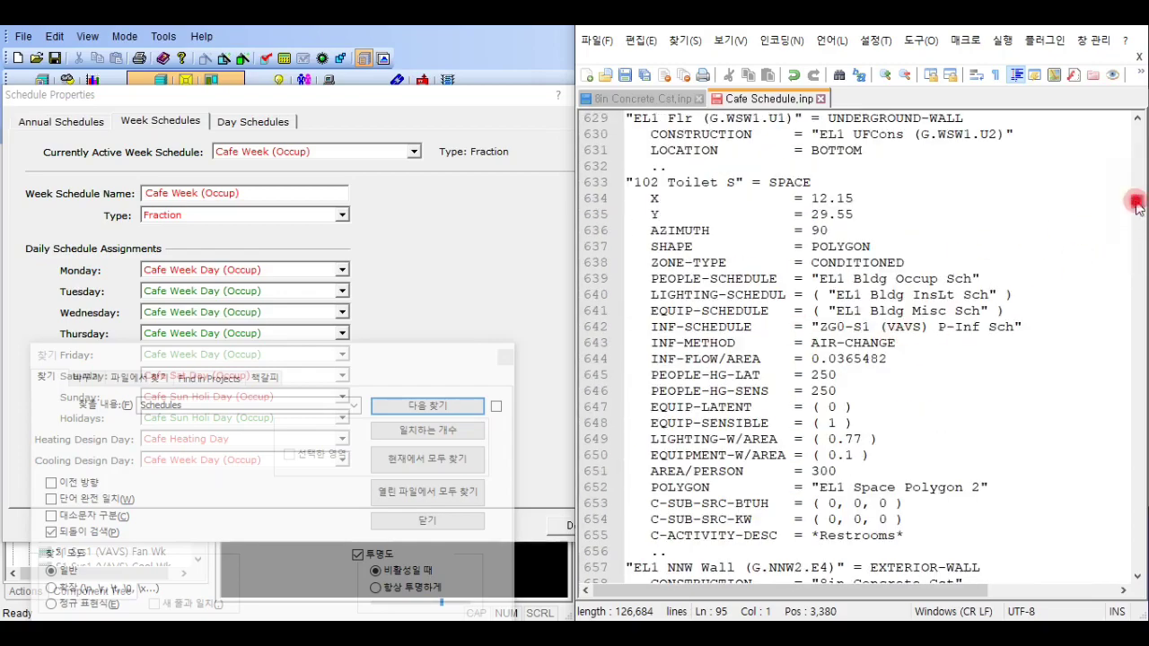
{"action": "left_click_drag", "start_coordinate": [1137, 205], "coordinate": [1113, 457]}
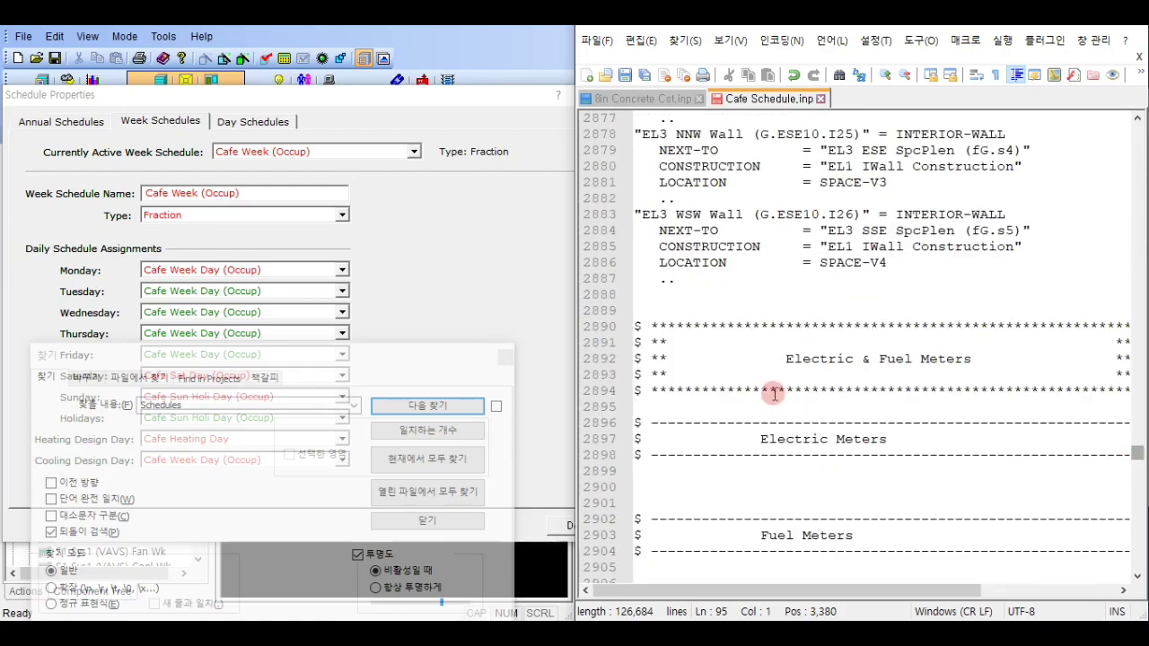
{"action": "scroll", "coordinate": [770, 386], "scroll_direction": "down", "scroll_amount": 6}
{"action": "scroll", "coordinate": [790, 365], "scroll_direction": "down", "scroll_amount": 20}
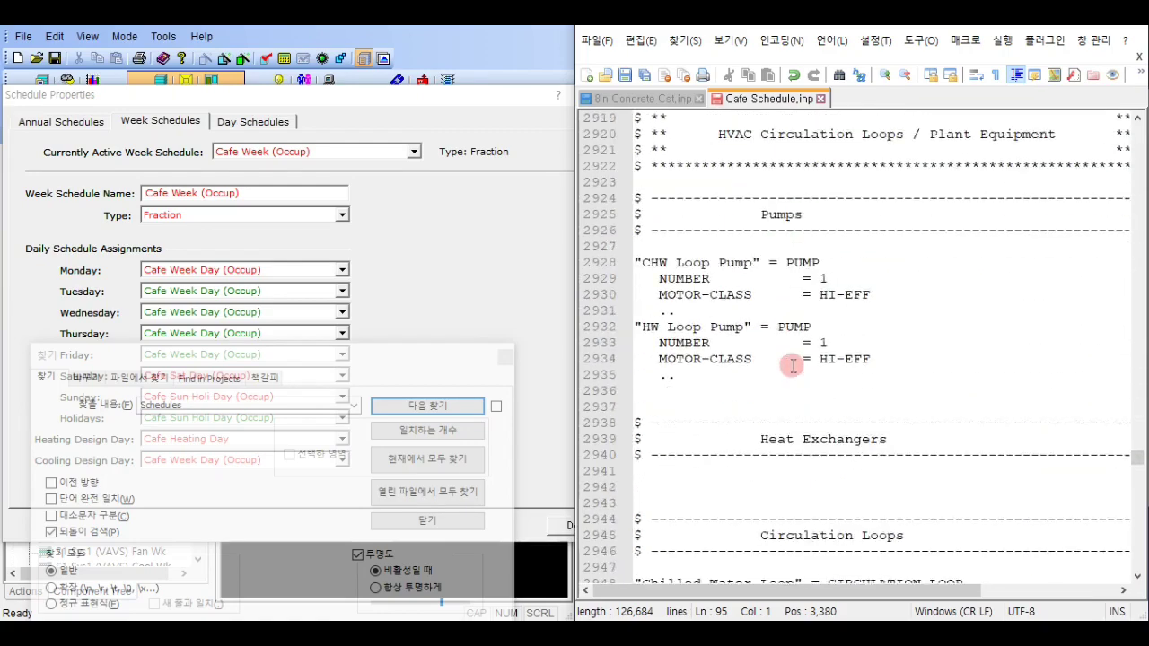
{"action": "left_click_drag", "start_coordinate": [1139, 464], "coordinate": [1136, 575]}
{"action": "left_click", "coordinate": [687, 440], "text": "shift"}
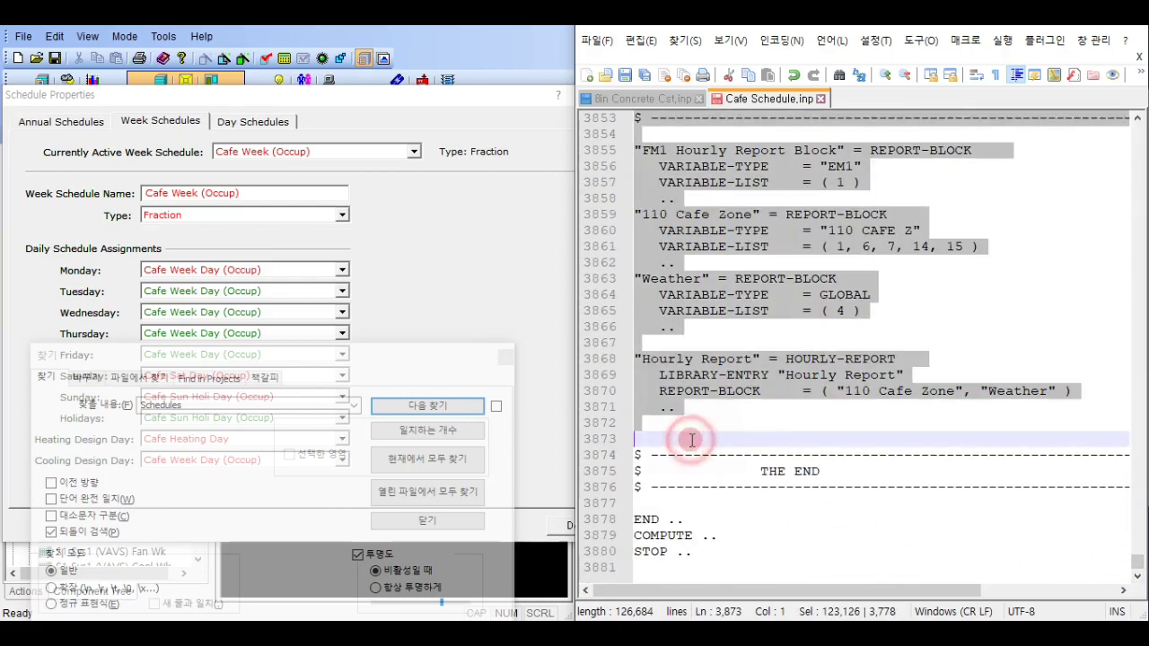
{"action": "key", "text": "Delete"}
{"action": "scroll", "coordinate": [721, 470], "scroll_direction": "up", "scroll_amount": 7}
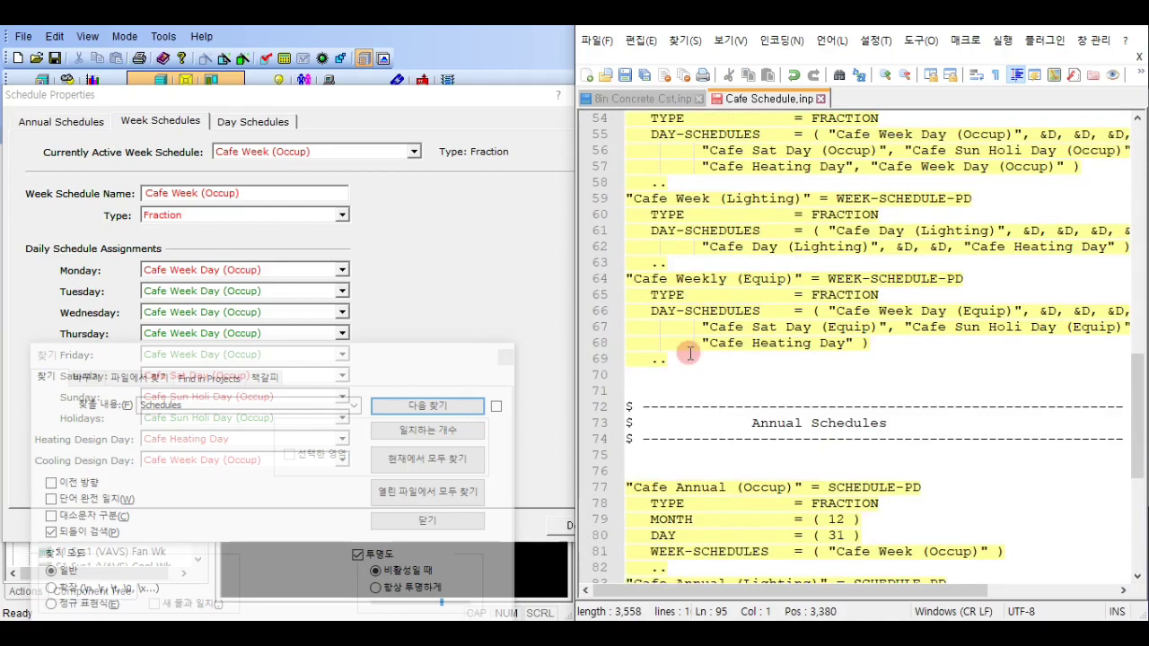
{"action": "scroll", "coordinate": [781, 530], "scroll_direction": "down", "scroll_amount": 6}
{"action": "scroll", "coordinate": [810, 341], "scroll_direction": "up", "scroll_amount": 13}
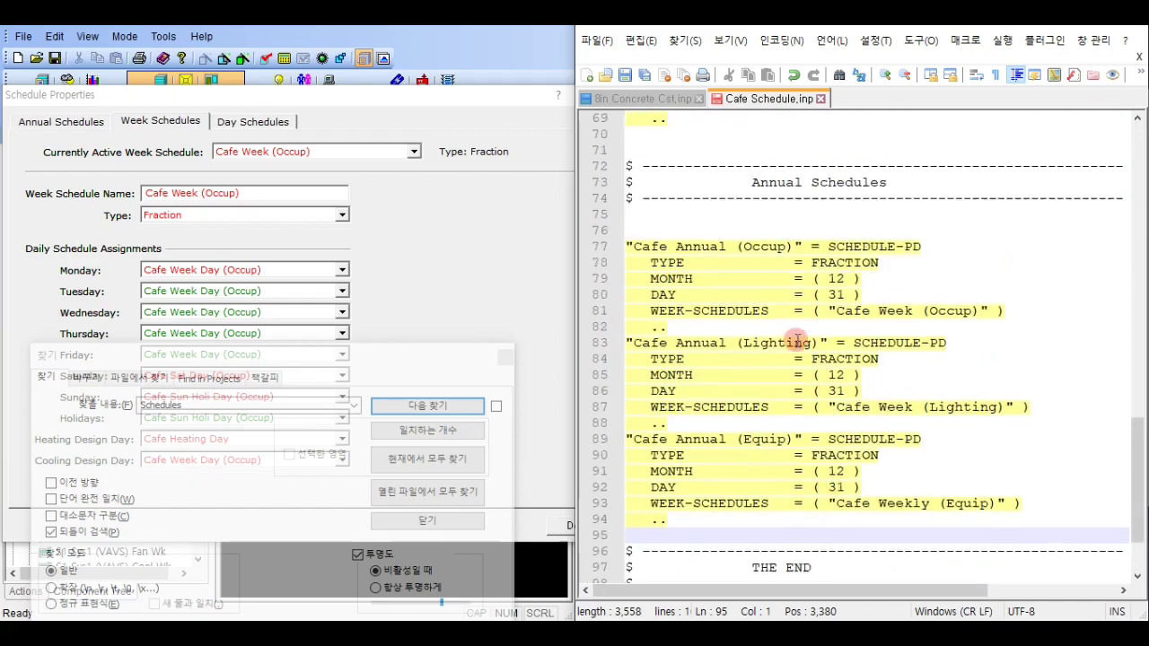
Step: Remove the yellow style highlighting from all the Cafe schedules and save the Cafe Schedule.inp file
{"action": "scroll", "coordinate": [813, 401], "scroll_direction": "up", "scroll_amount": 11}
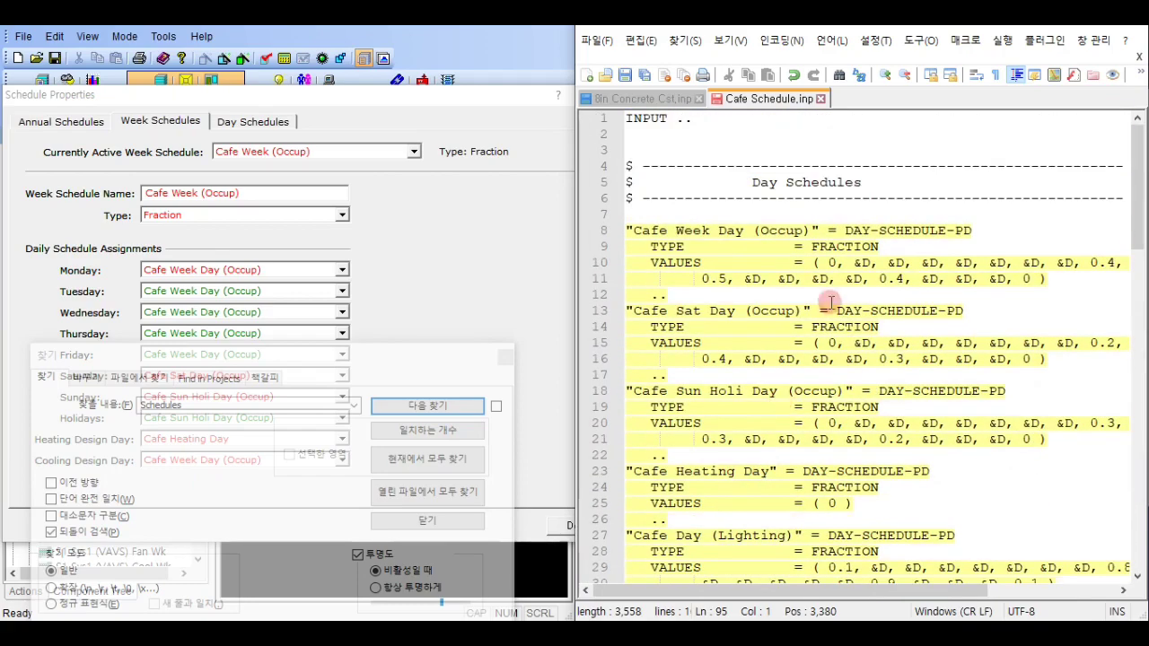
{"action": "scroll", "coordinate": [718, 359], "scroll_direction": "down", "scroll_amount": 20}
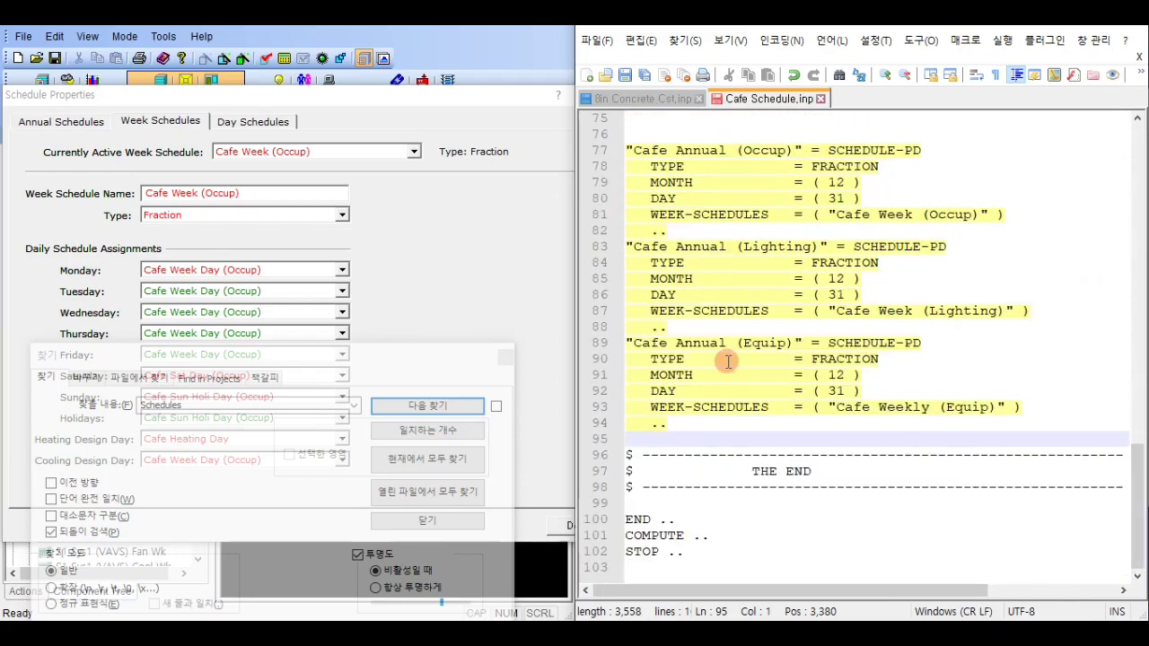
{"action": "right_click", "coordinate": [803, 182]}
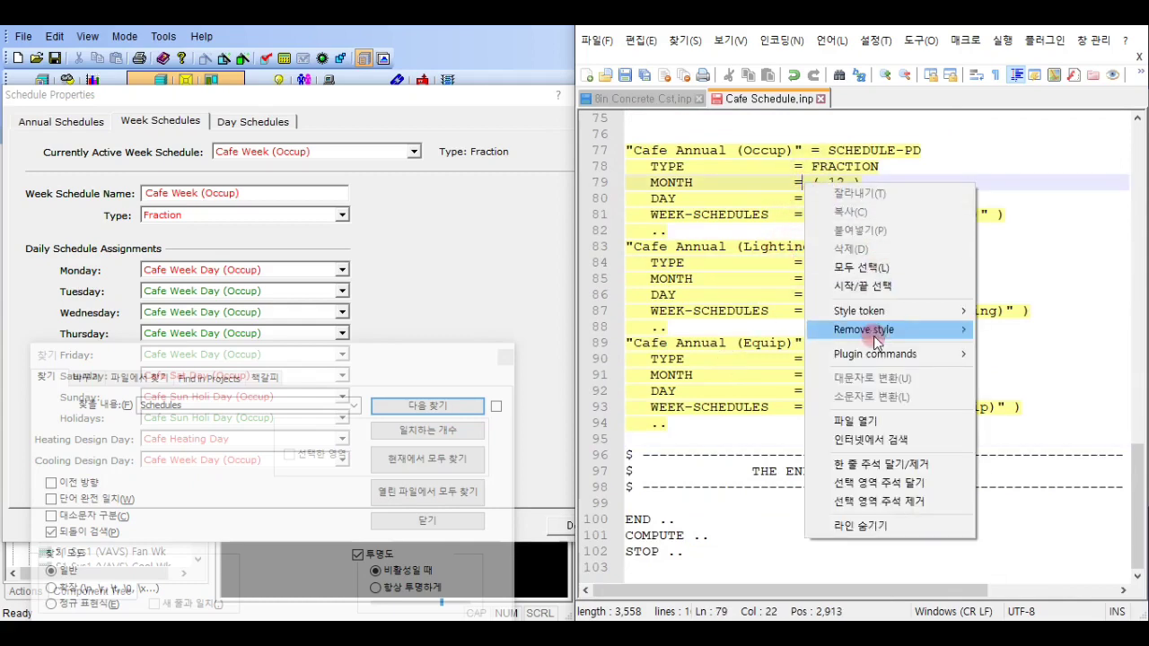
{"action": "mouse_move", "coordinate": [891, 338]}
{"action": "left_click", "coordinate": [988, 423]}
{"action": "scroll", "coordinate": [723, 249], "scroll_direction": "up", "scroll_amount": 20}
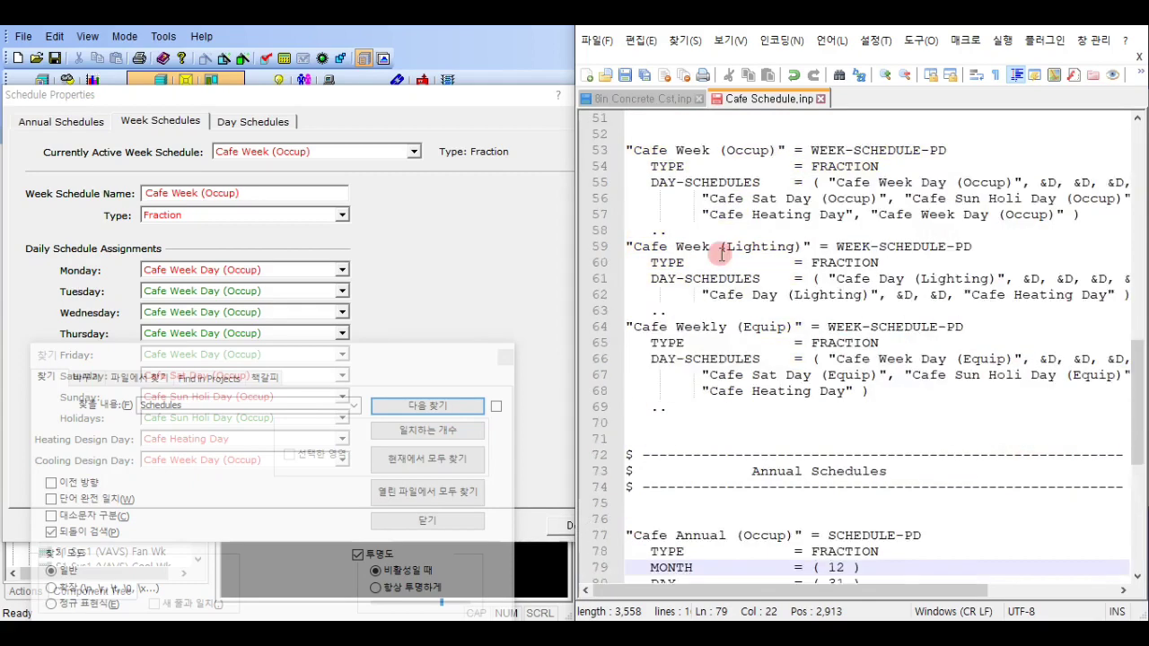
{"action": "left_click", "coordinate": [625, 75]}
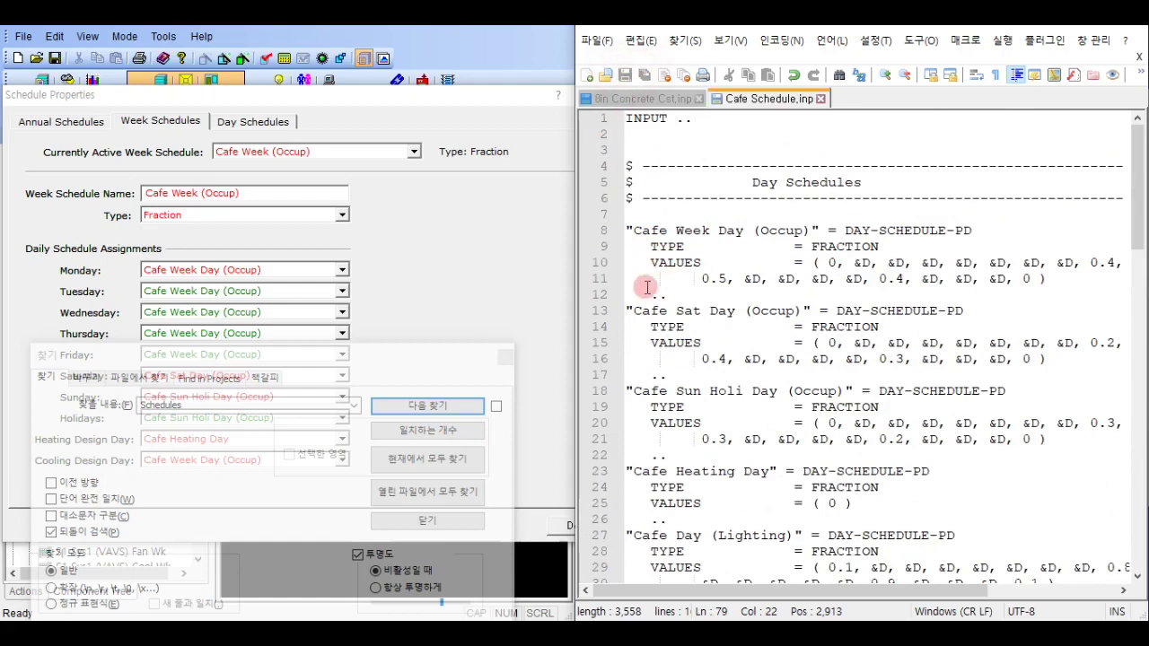
Step: Close the find window, the Cafe Schedule.inp and 8in Concrete Cst.inp files and the Schedule Properties dialog, returning to eQUEST full screen
{"action": "left_click", "coordinate": [506, 357]}
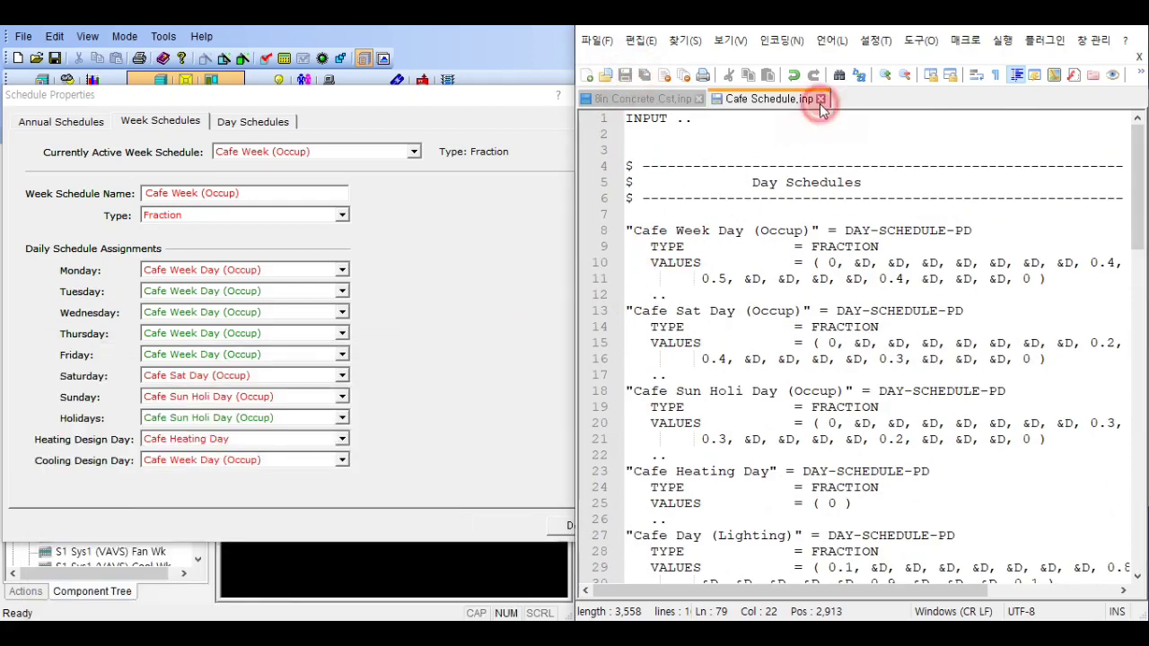
{"action": "left_click", "coordinate": [821, 100]}
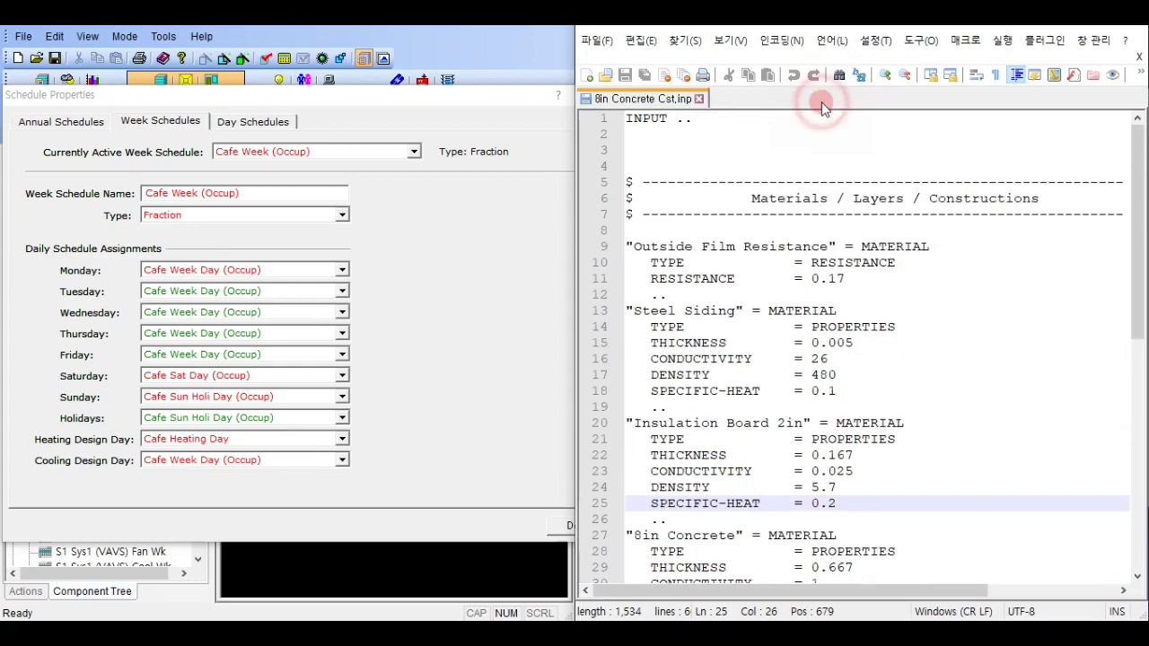
{"action": "left_click", "coordinate": [699, 100]}
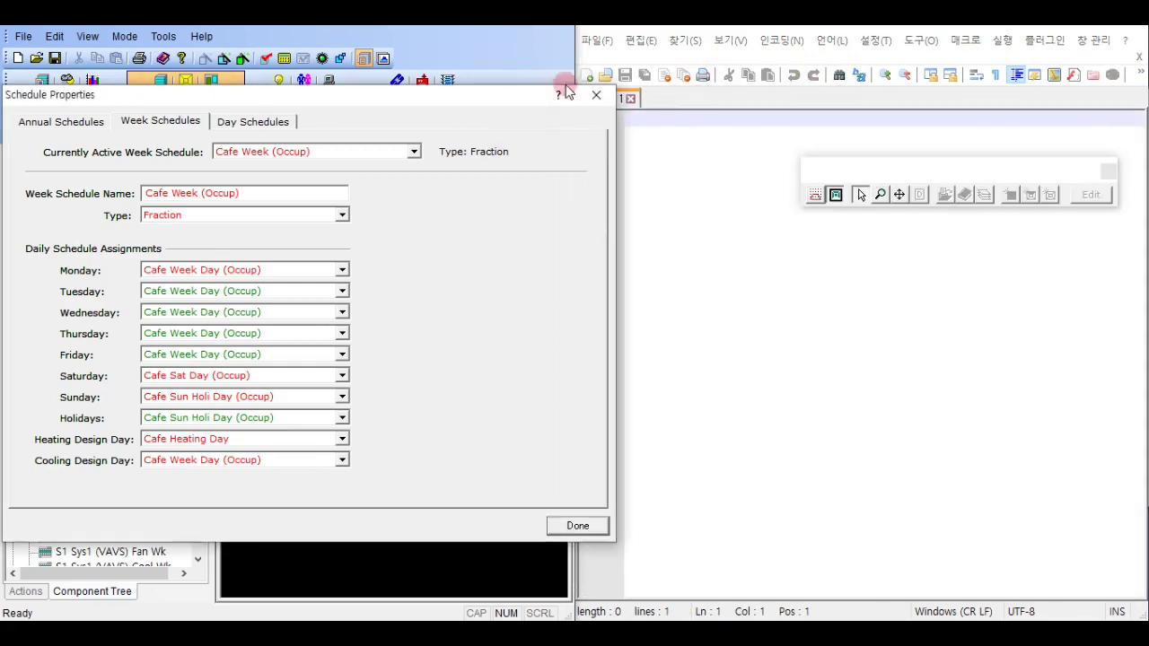
{"action": "left_click", "coordinate": [596, 94]}
{"action": "double_click", "coordinate": [524, 28]}
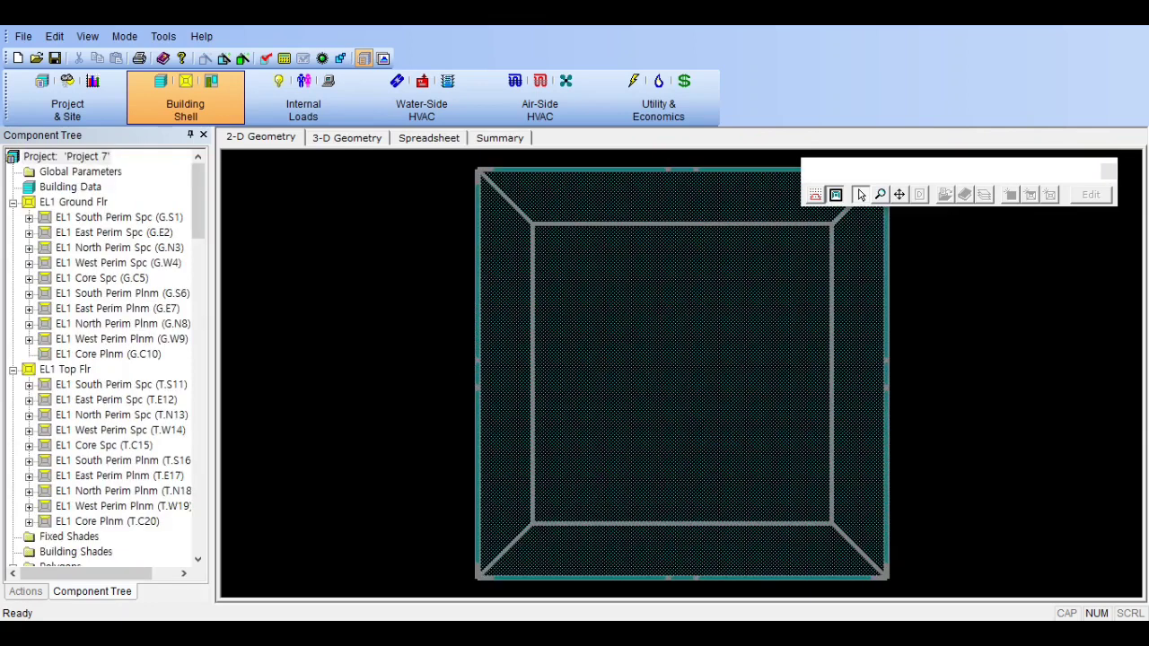
Step: Check Project 7's existing schedules in the component tree and try to import a file in Wizard Data Edit mode
{"action": "scroll", "coordinate": [116, 301], "scroll_direction": "down", "scroll_amount": 15}
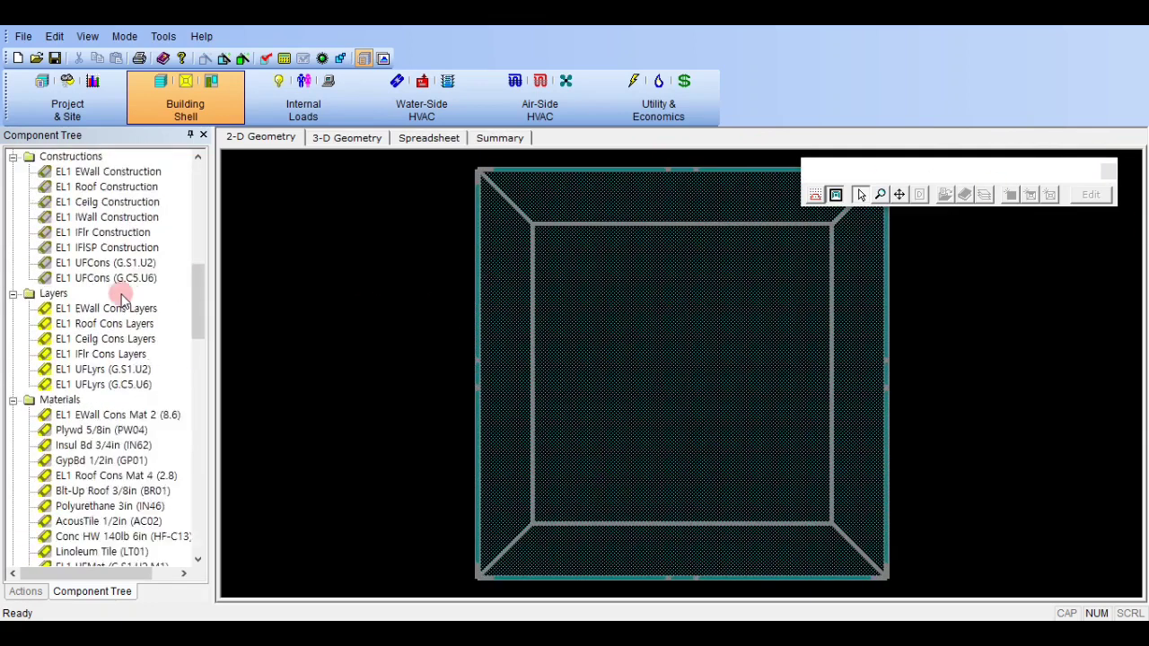
{"action": "scroll", "coordinate": [124, 301], "scroll_direction": "down", "scroll_amount": 6}
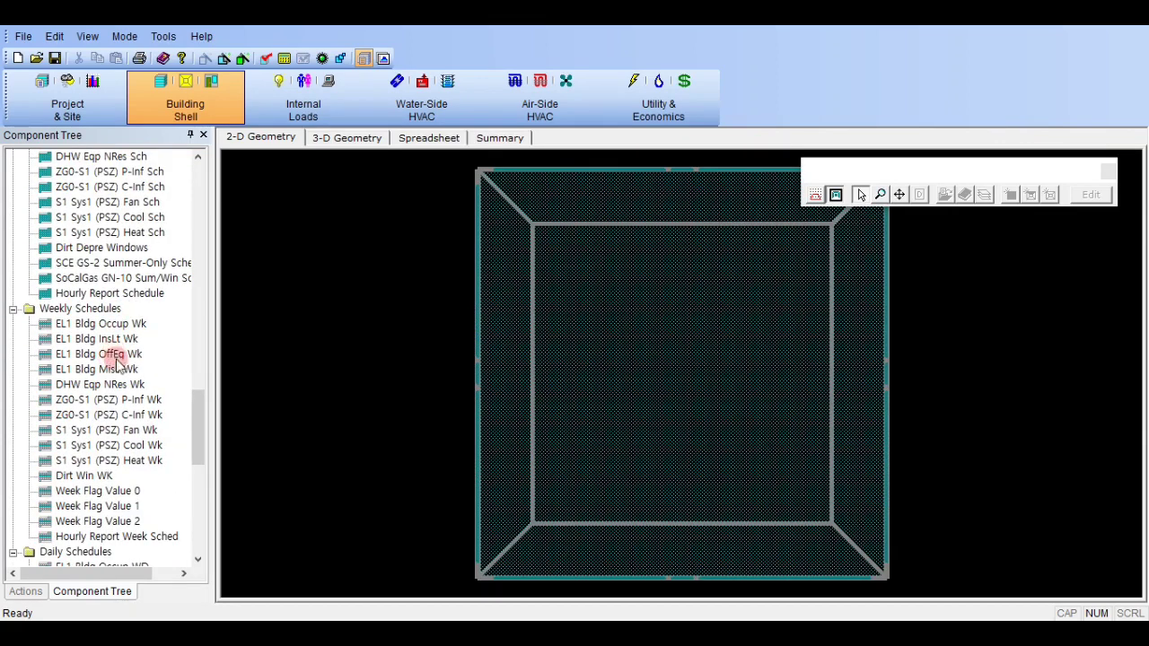
{"action": "scroll", "coordinate": [203, 492], "scroll_direction": "up", "scroll_amount": 5}
{"action": "scroll", "coordinate": [153, 475], "scroll_direction": "down", "scroll_amount": 2}
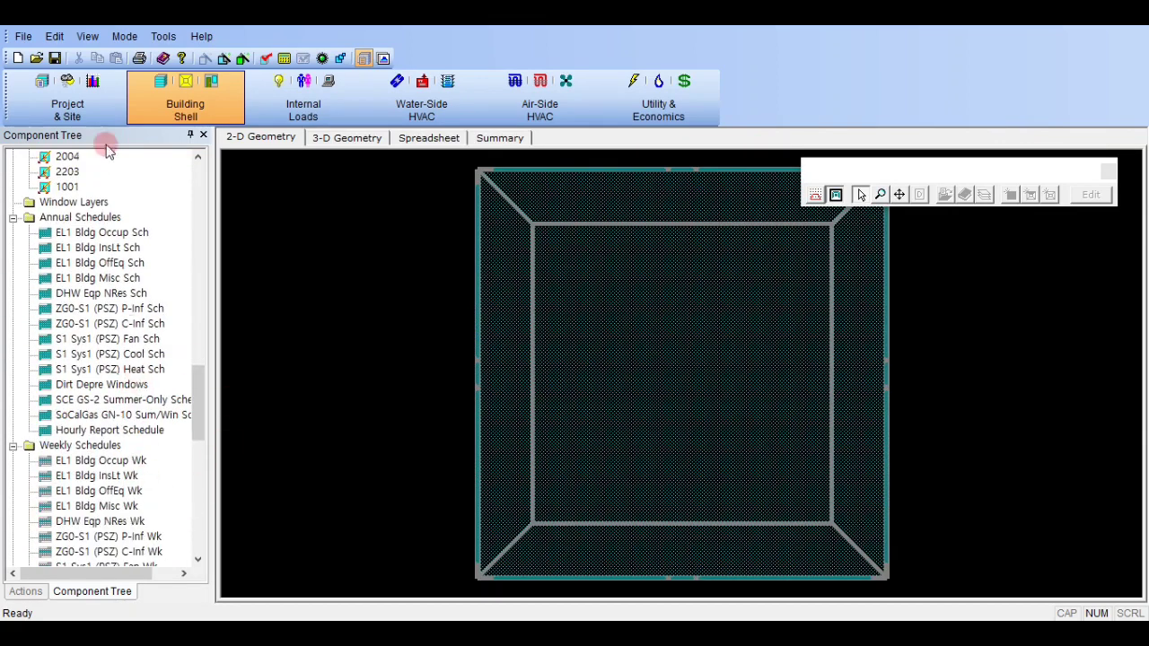
{"action": "left_click", "coordinate": [20, 38]}
{"action": "left_click", "coordinate": [20, 37]}
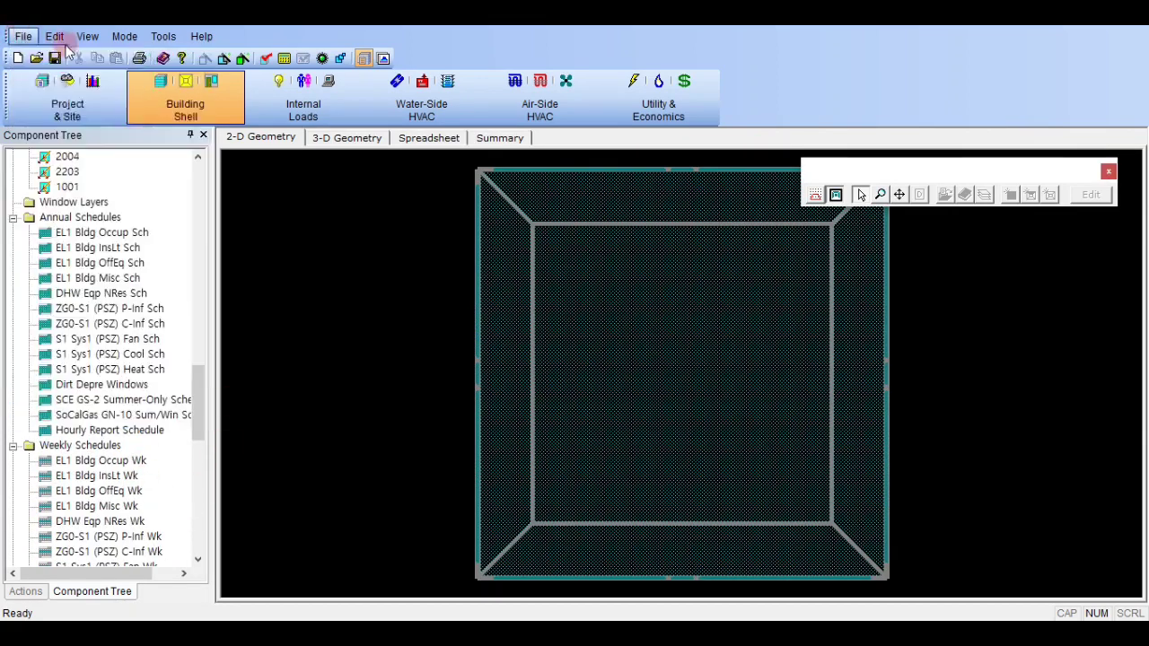
{"action": "left_click", "coordinate": [19, 37]}
{"action": "left_click", "coordinate": [65, 131]}
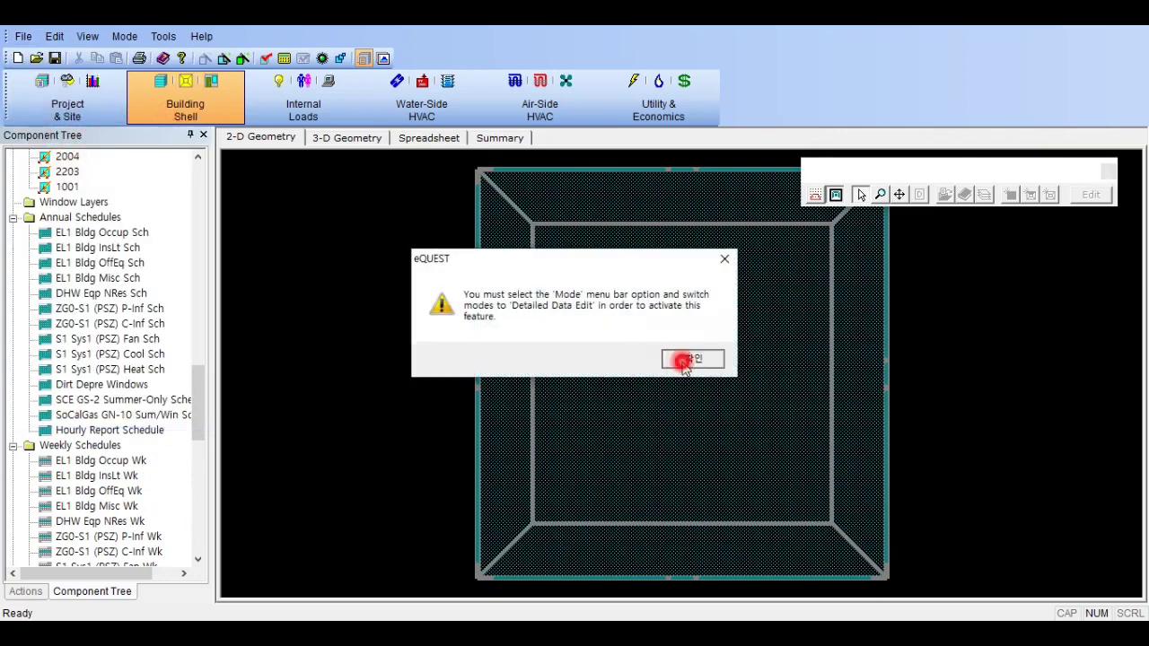
{"action": "key", "text": "Return"}
Step: Switch Project 7 to Detailed Data Edit mode and start a file import from the eQUEST File > new > 44 > library folder
{"action": "left_click", "coordinate": [124, 36]}
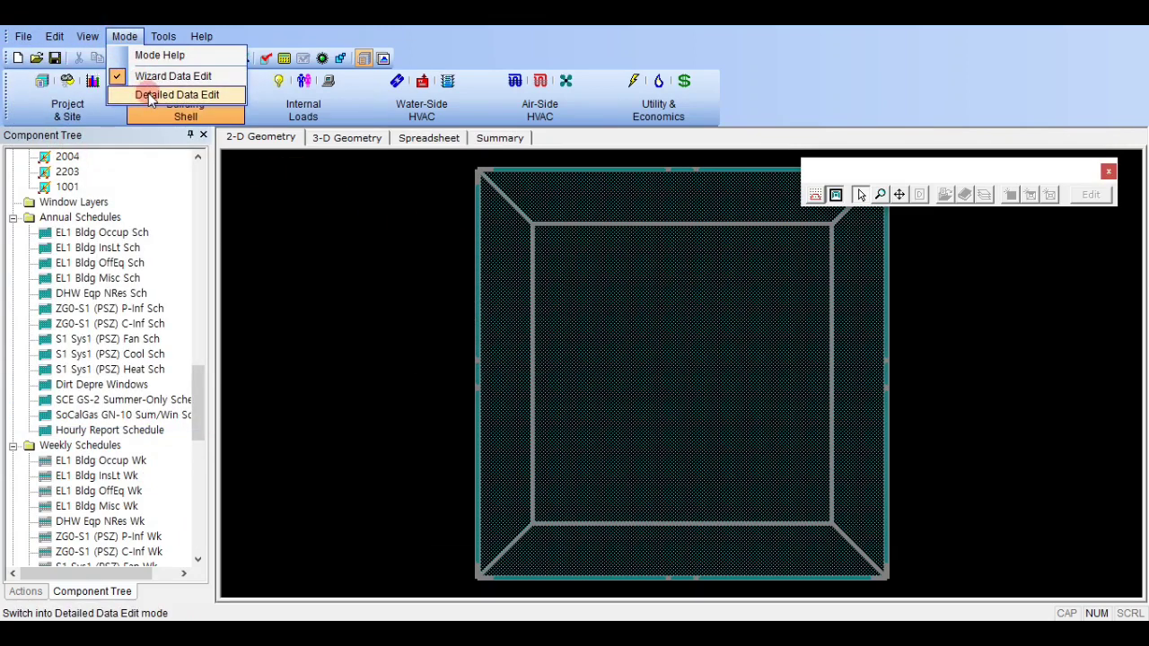
{"action": "left_click", "coordinate": [141, 95]}
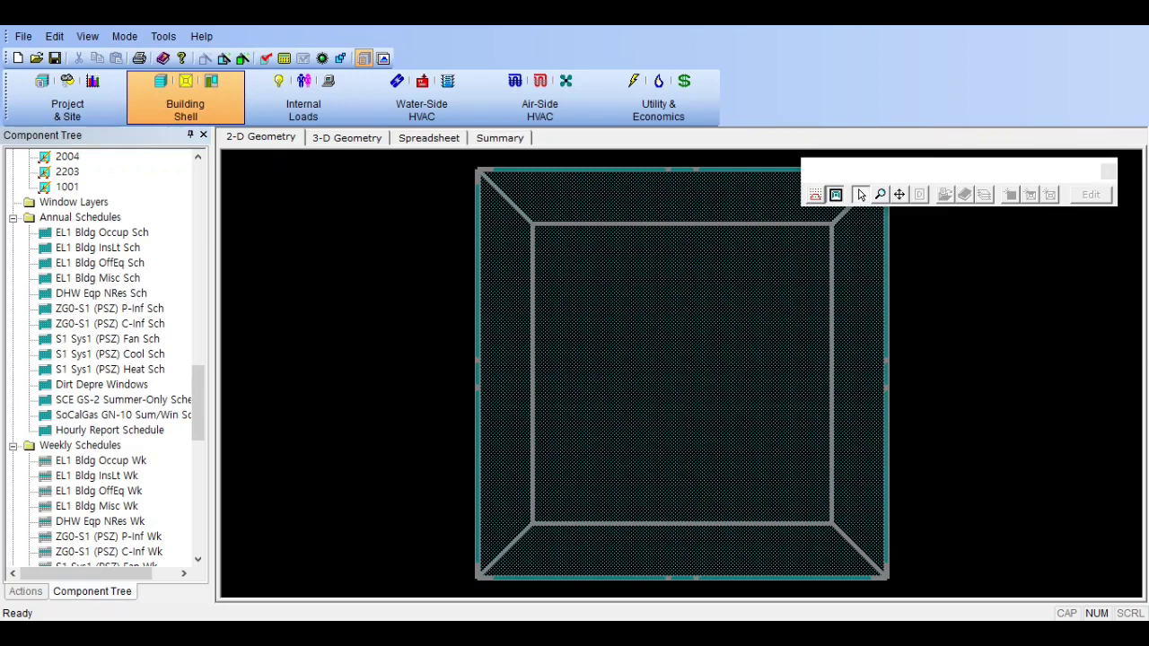
{"action": "left_click", "coordinate": [23, 36]}
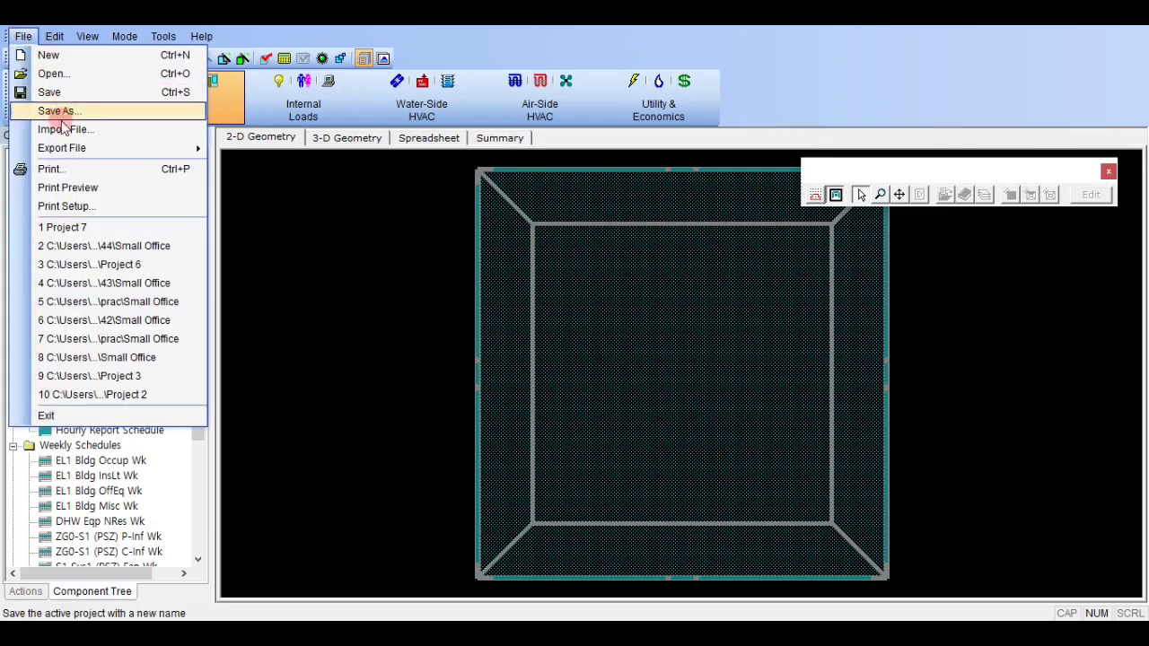
{"action": "left_click", "coordinate": [36, 107]}
{"action": "left_click", "coordinate": [649, 388]}
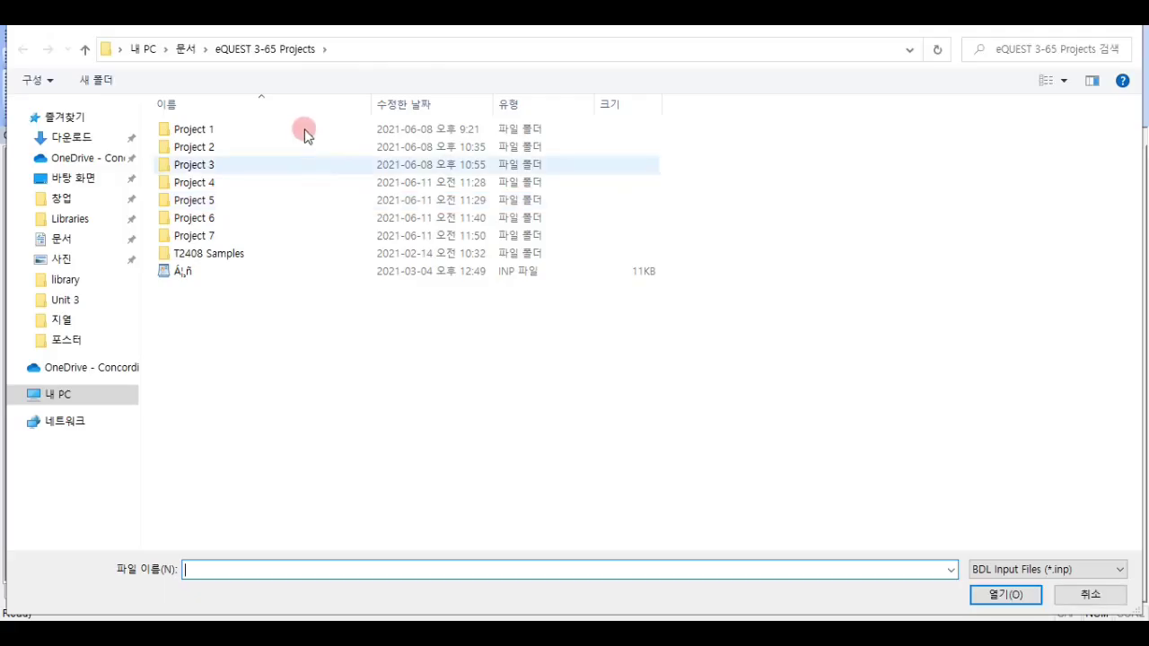
{"action": "left_click", "coordinate": [383, 56]}
{"action": "type", "text": "C:₩Users₩Seongho₩Desktop₩eQUEST File₩new₩44₩library"}
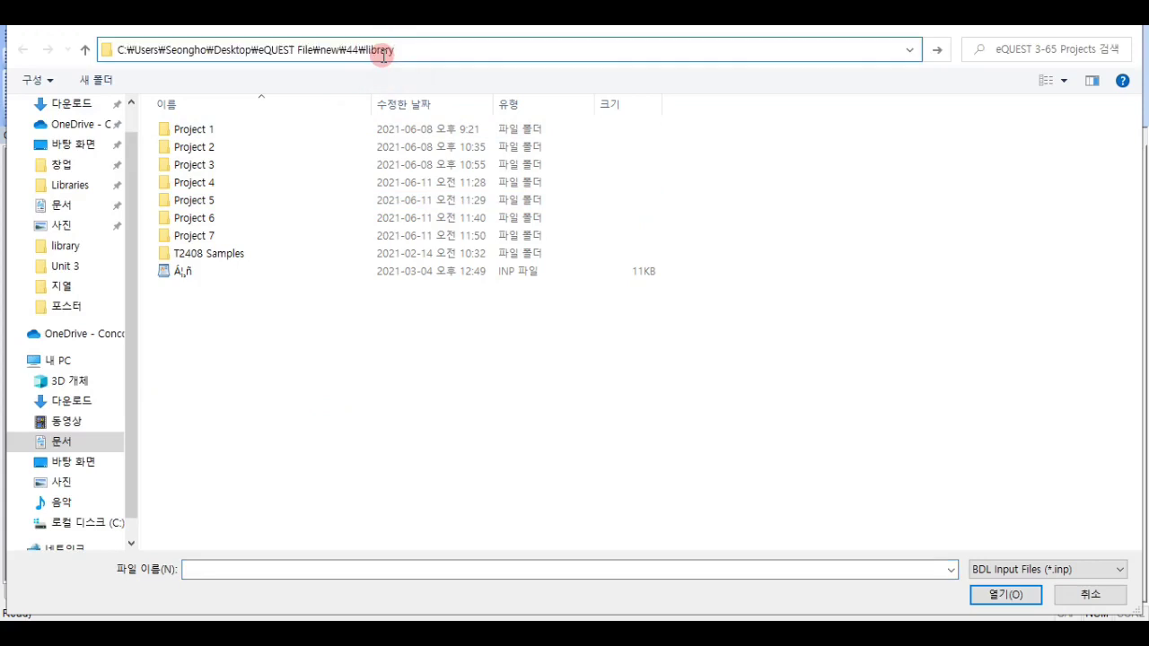
{"action": "key", "text": "ctrl+a"}
{"action": "key", "text": "Return"}
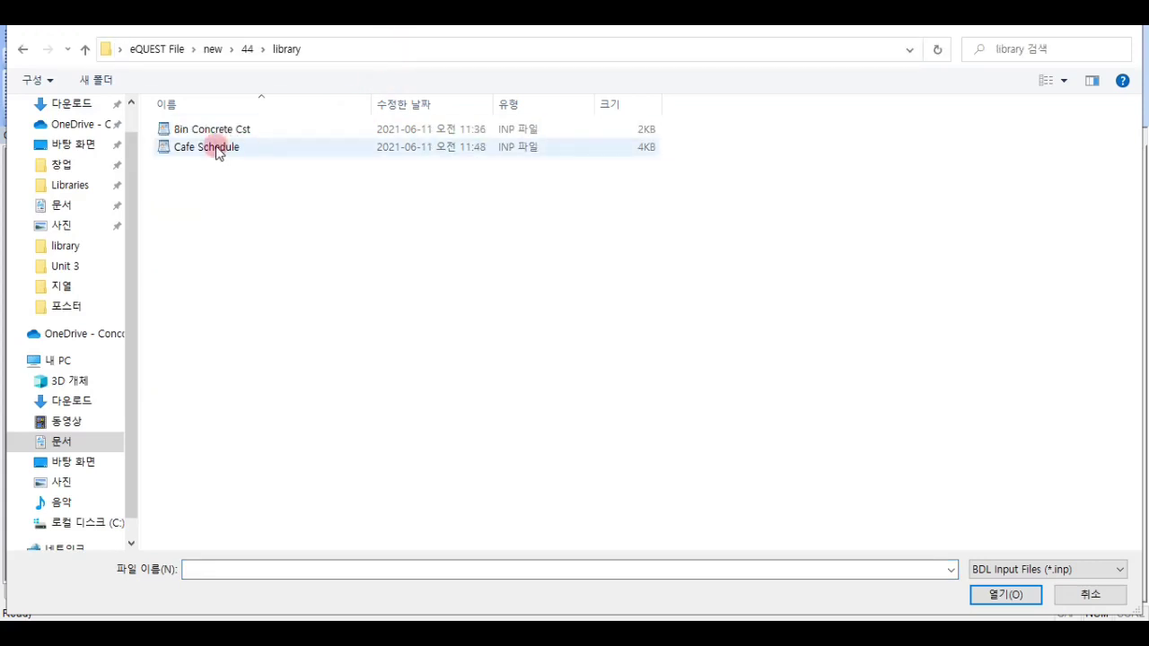
Step: Import the Cafe Schedule INP file, accepting its pre-processing and the re-evaluation of all building components
{"action": "left_click", "coordinate": [225, 151]}
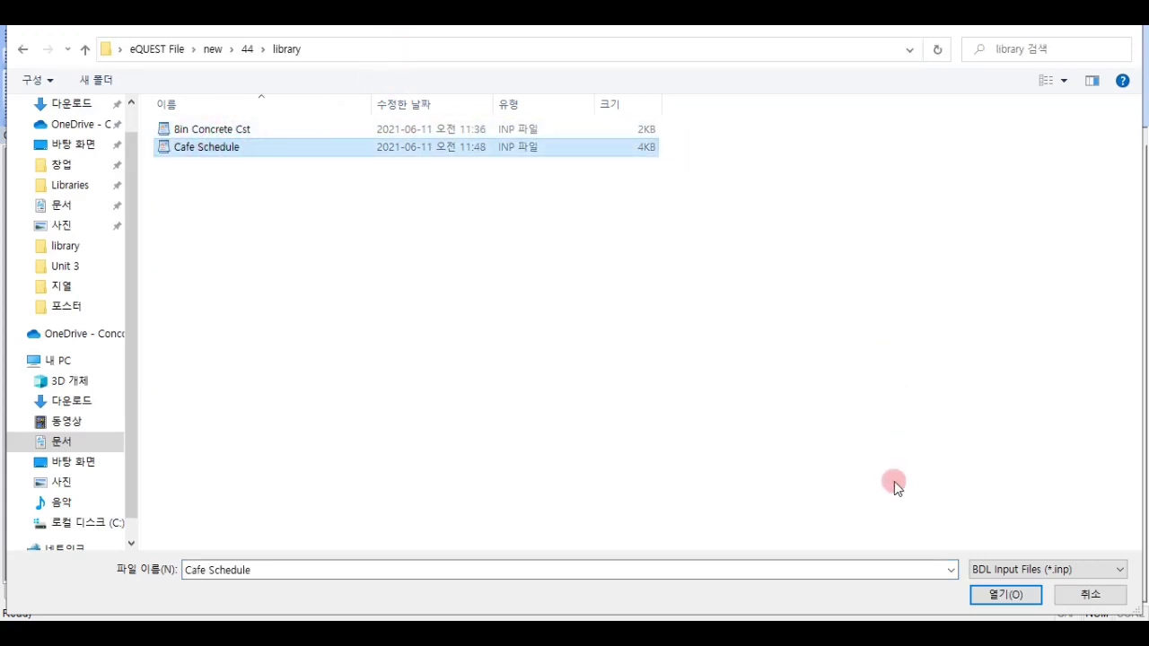
{"action": "left_click", "coordinate": [985, 595]}
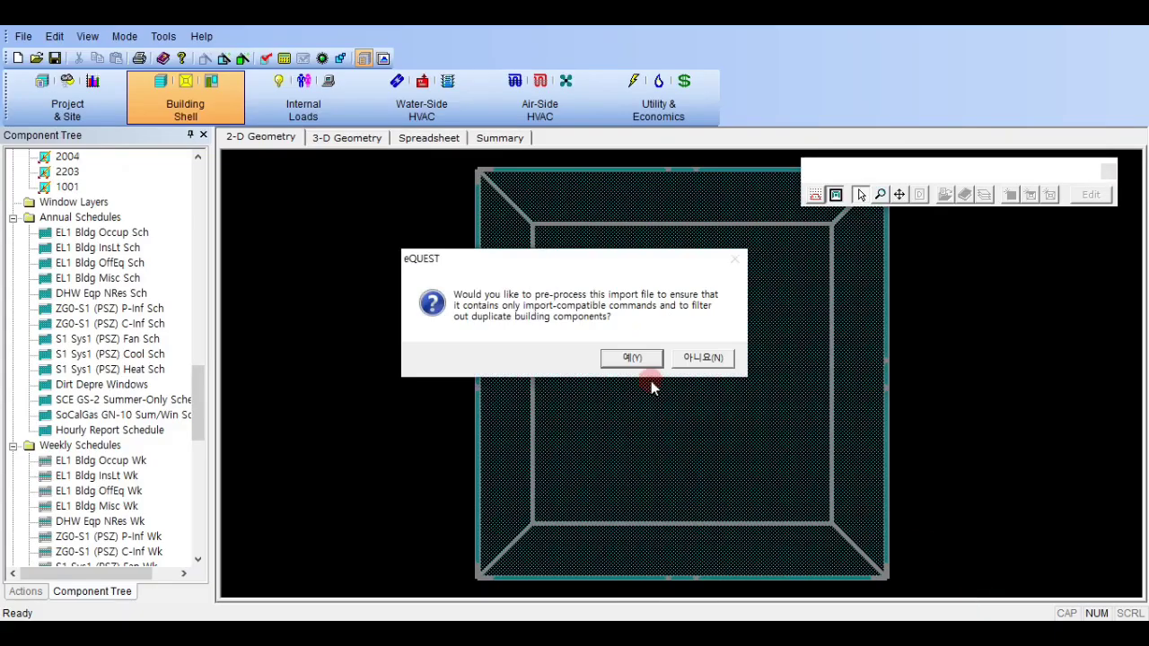
{"action": "left_click", "coordinate": [646, 364]}
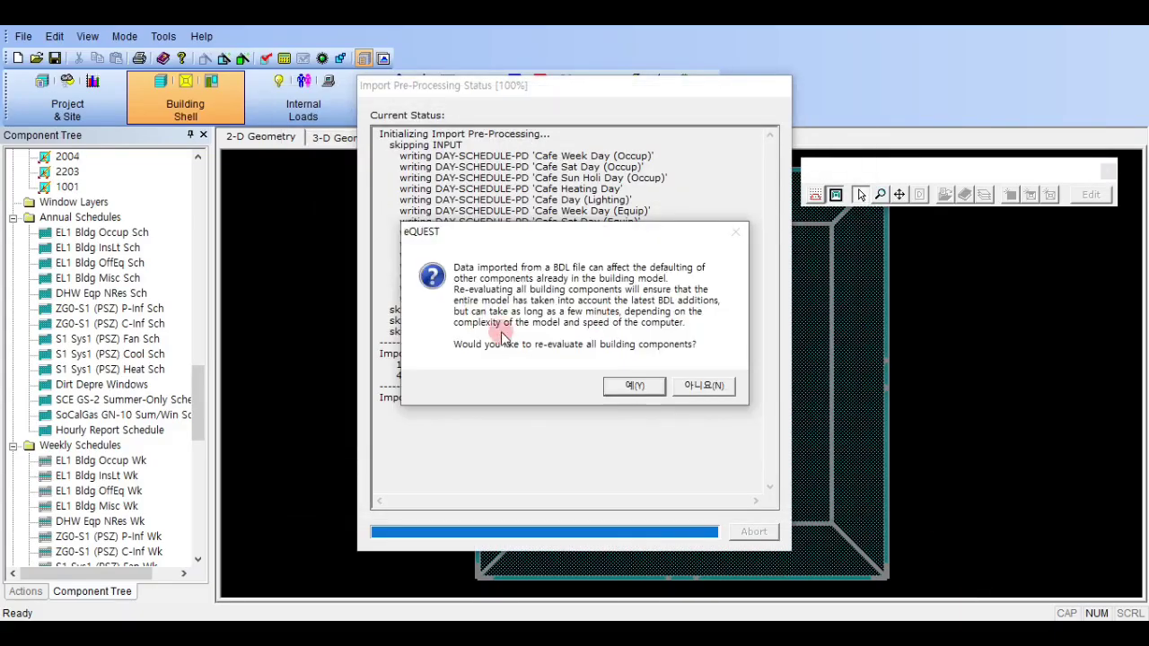
{"action": "left_click", "coordinate": [646, 380]}
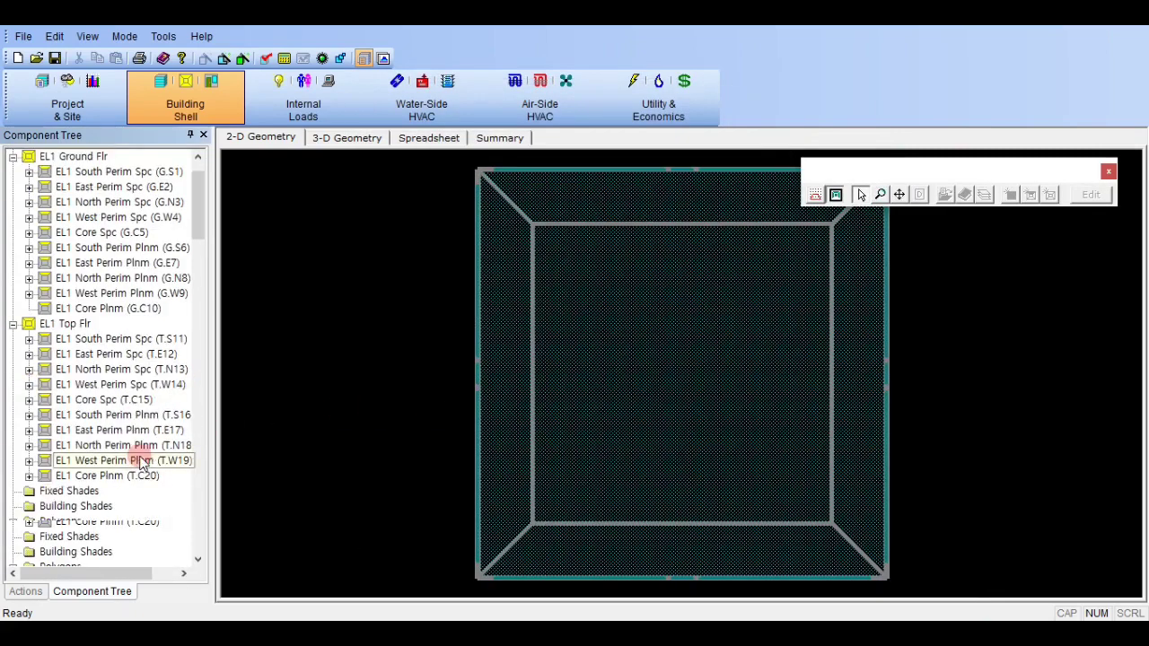
Step: Inspect the annual, week and day schedule properties of the imported Cafe Annual (Occup) schedule
{"action": "scroll", "coordinate": [141, 462], "scroll_direction": "down", "scroll_amount": 20}
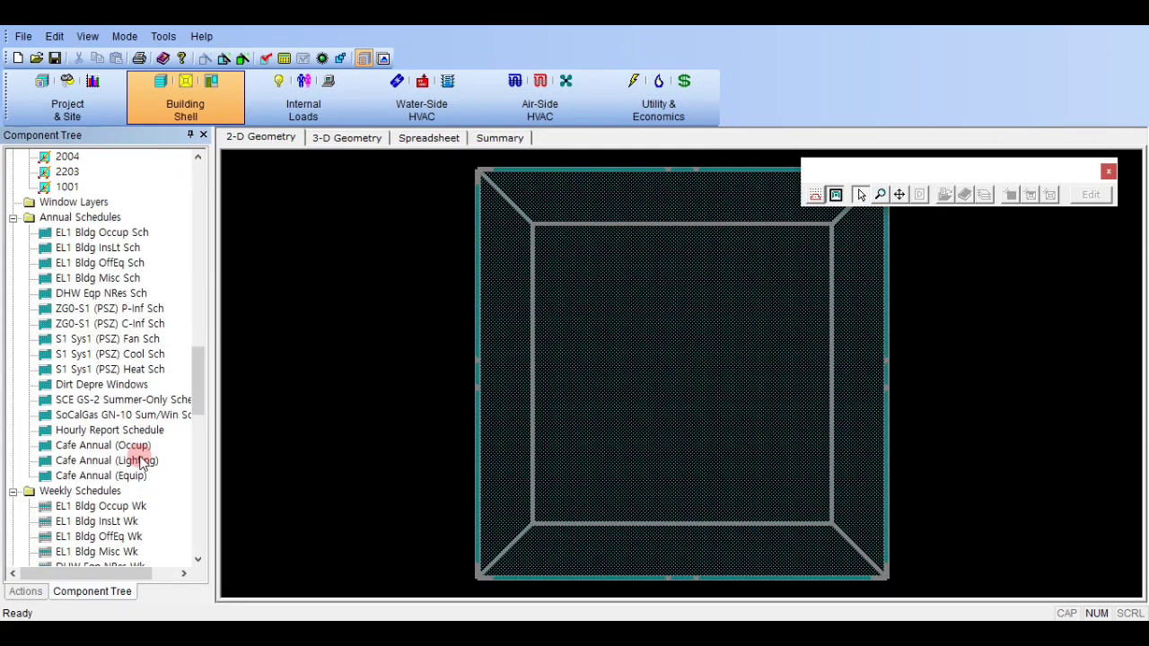
{"action": "double_click", "coordinate": [134, 446]}
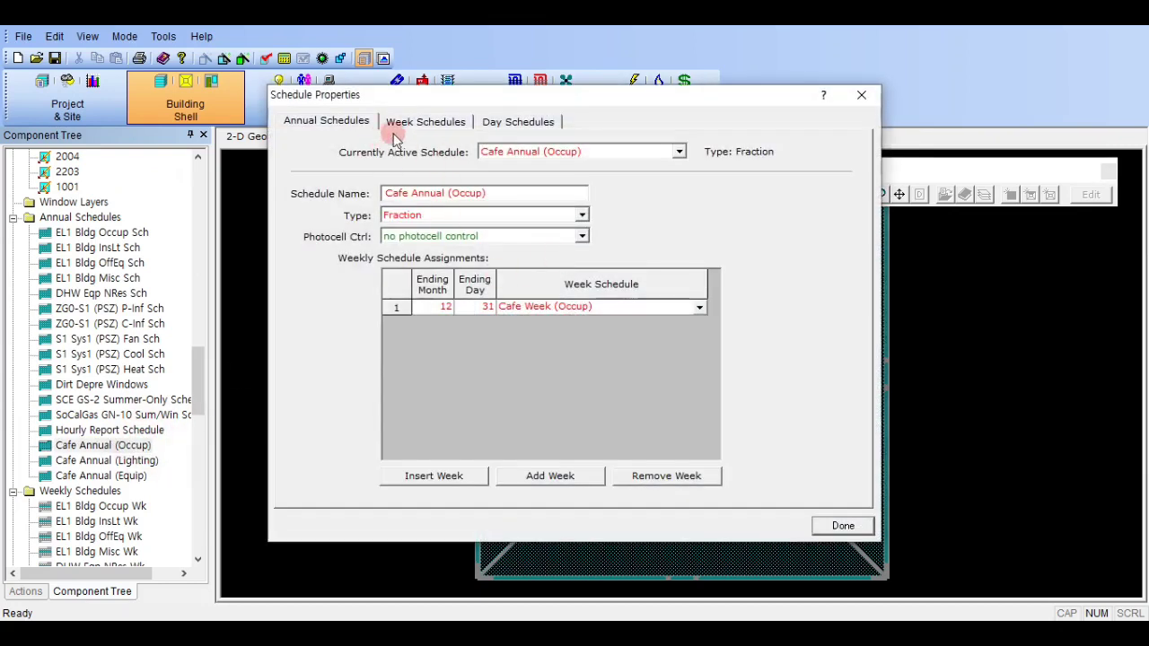
{"action": "left_click", "coordinate": [413, 123]}
{"action": "left_click", "coordinate": [512, 121]}
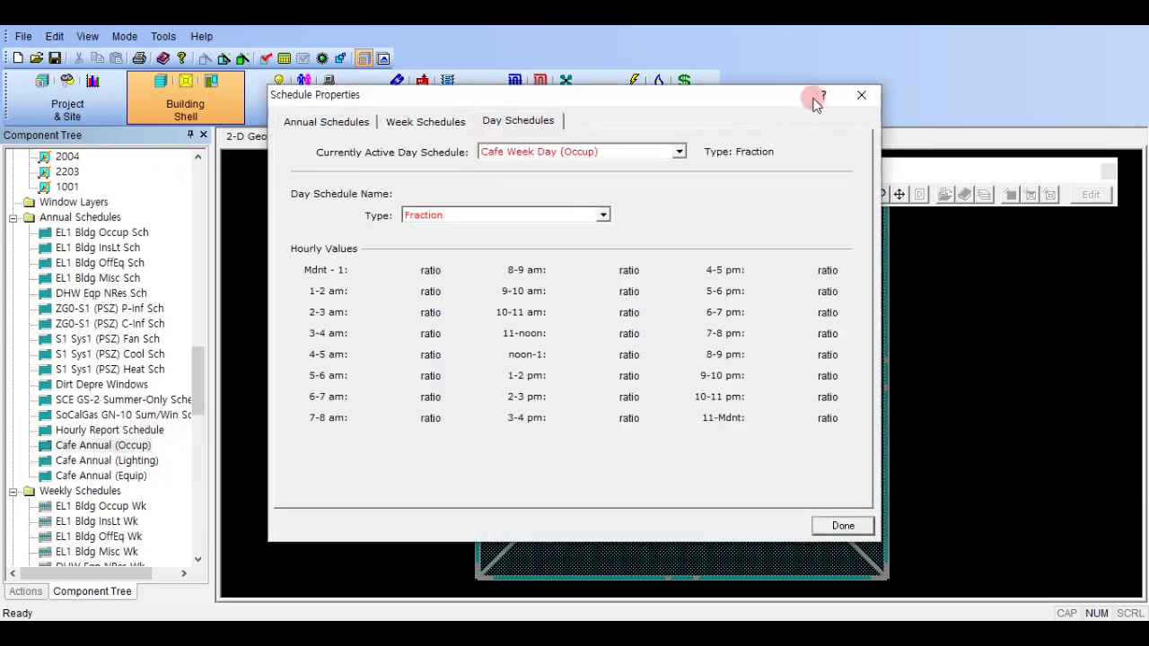
{"action": "left_click", "coordinate": [860, 97]}
Step: Check the imported Cafe entries among the weekly and daily schedules, opening and closing the Cafe Sat Day (Occup) properties
{"action": "scroll", "coordinate": [135, 404], "scroll_direction": "down", "scroll_amount": 3}
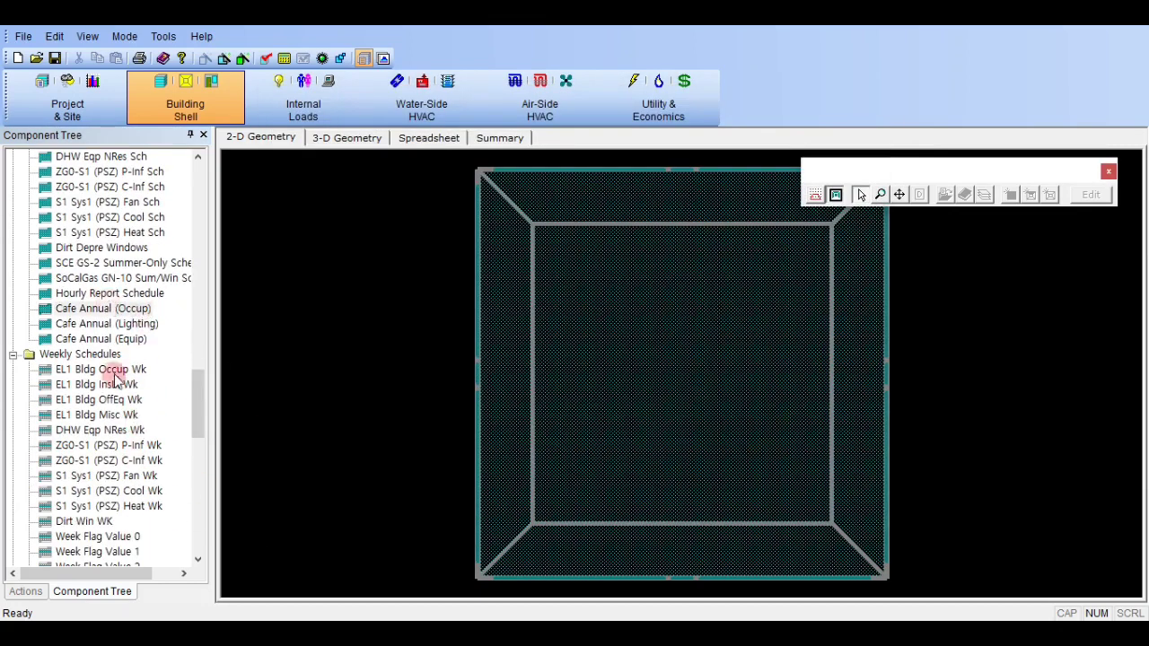
{"action": "scroll", "coordinate": [115, 359], "scroll_direction": "down", "scroll_amount": 2}
{"action": "scroll", "coordinate": [115, 323], "scroll_direction": "up", "scroll_amount": 4}
{"action": "scroll", "coordinate": [99, 323], "scroll_direction": "down", "scroll_amount": 7}
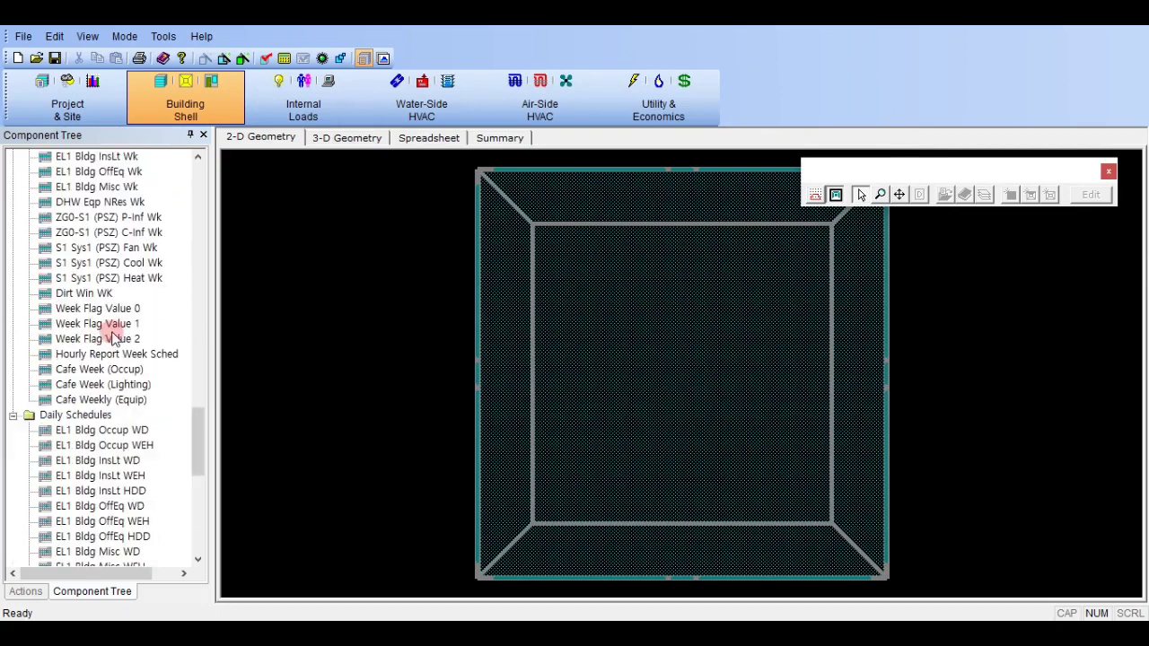
{"action": "scroll", "coordinate": [112, 339], "scroll_direction": "up", "scroll_amount": 2}
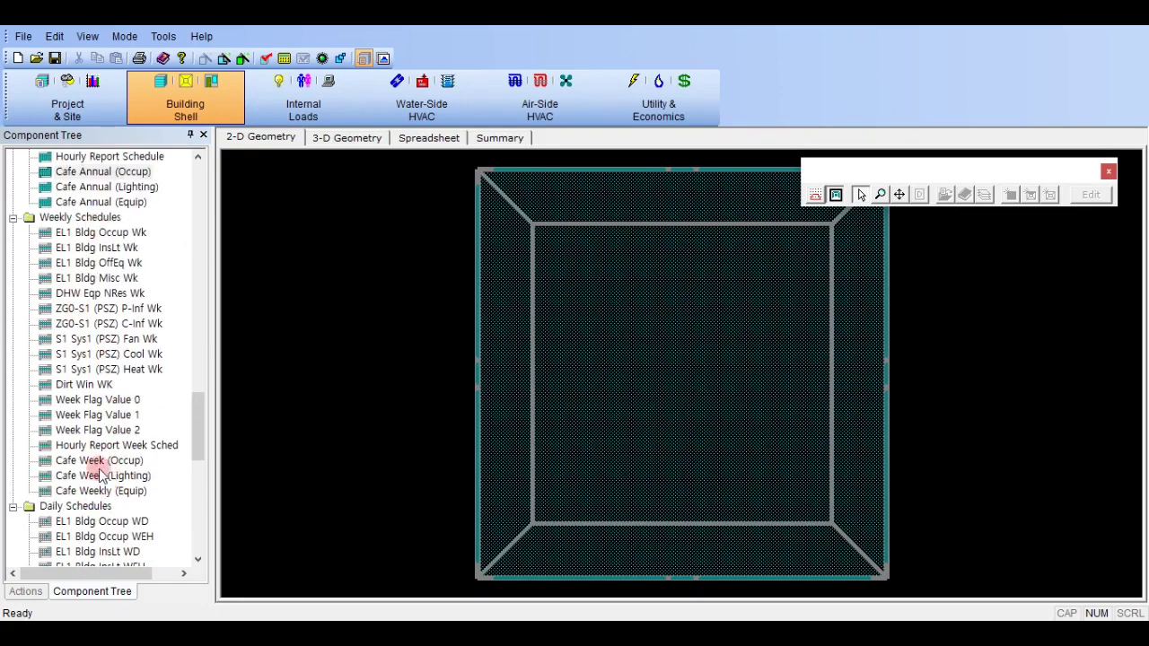
{"action": "scroll", "coordinate": [98, 476], "scroll_direction": "down", "scroll_amount": 11}
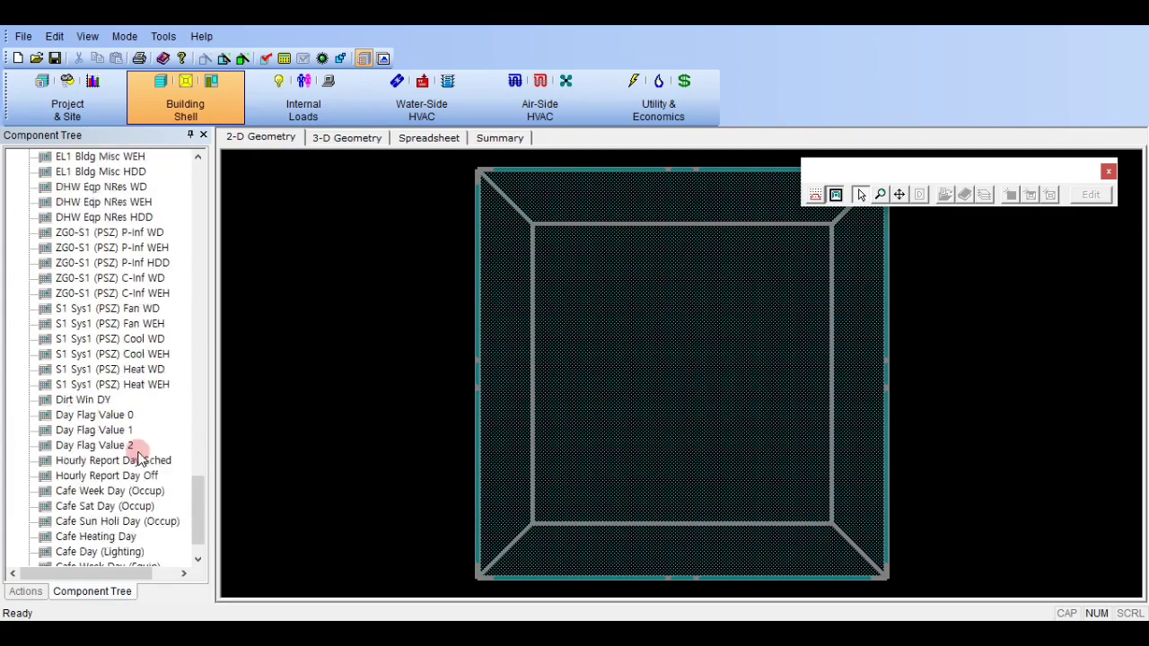
{"action": "scroll", "coordinate": [135, 449], "scroll_direction": "down", "scroll_amount": 1}
{"action": "left_click", "coordinate": [76, 461]}
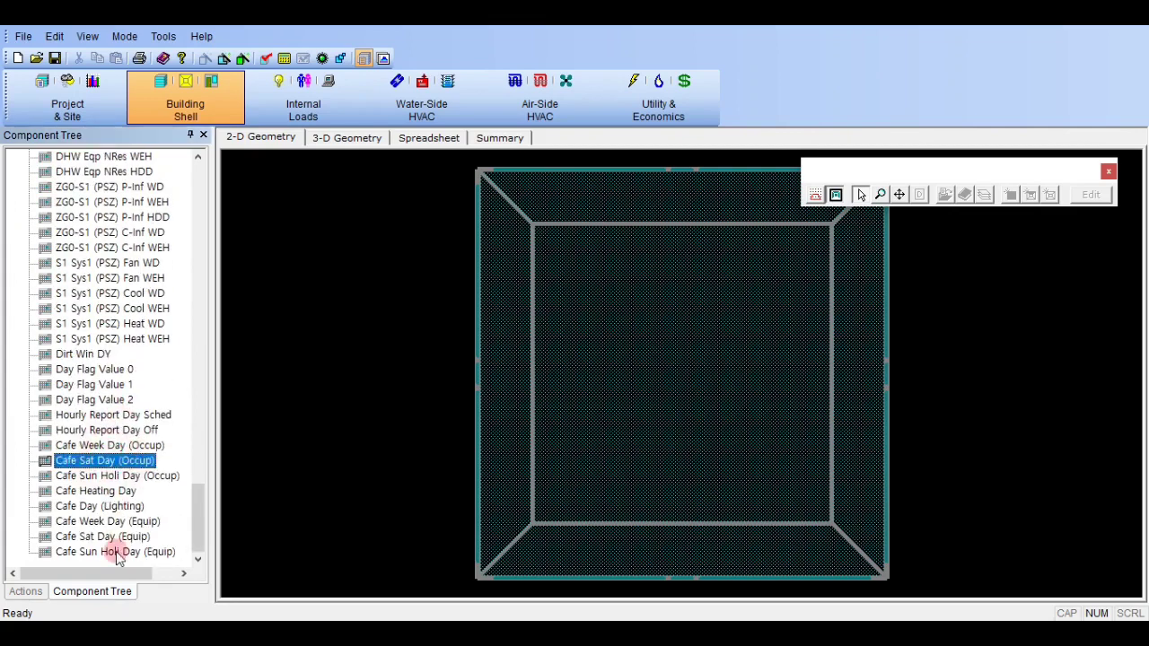
{"action": "left_click", "coordinate": [115, 550]}
{"action": "left_click", "coordinate": [125, 476]}
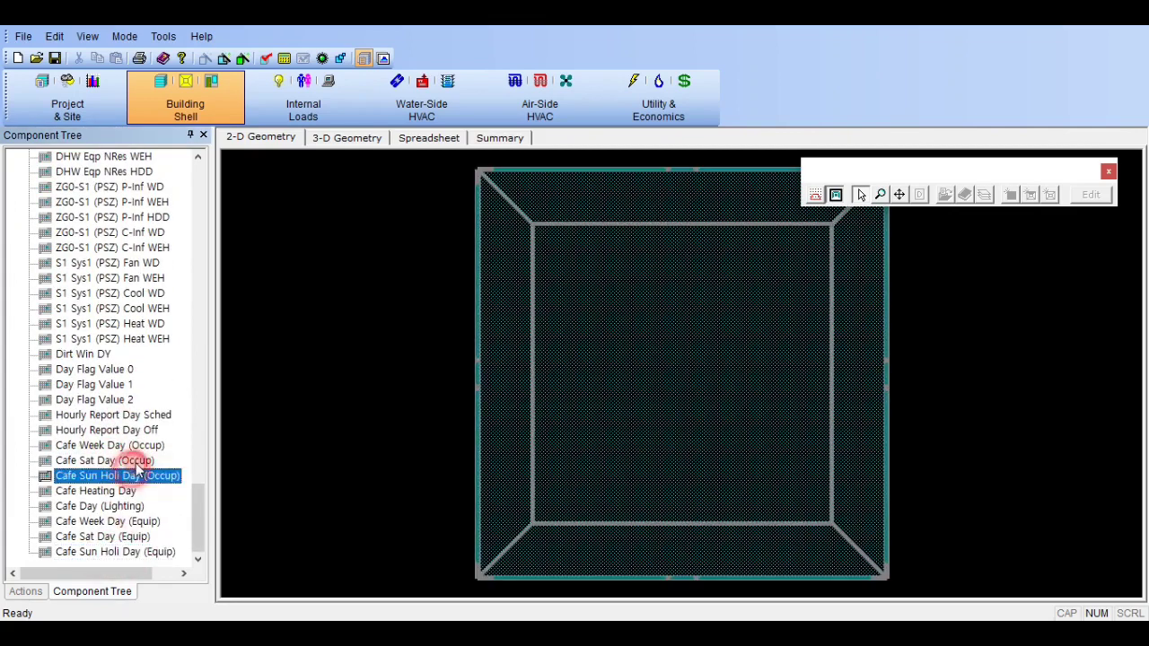
{"action": "double_click", "coordinate": [115, 460]}
{"action": "left_click", "coordinate": [862, 97]}
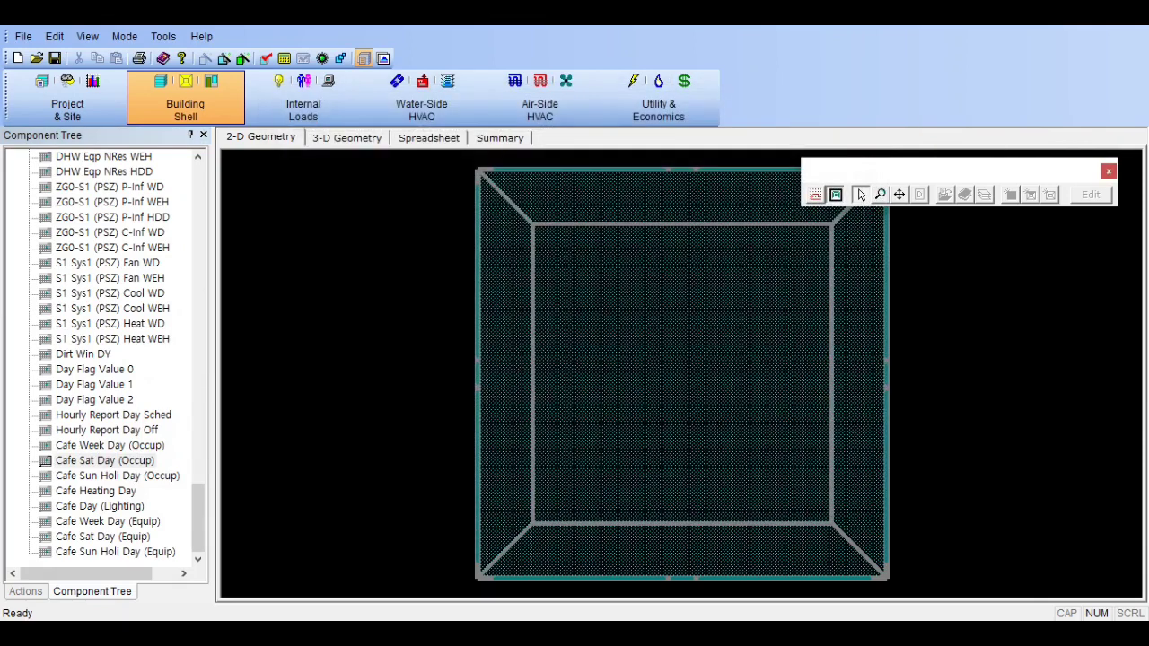
Step: Look back through the Building Shell components, view the Utility & Economics module and return to Building Shell
{"action": "scroll", "coordinate": [143, 422], "scroll_direction": "up", "scroll_amount": 15}
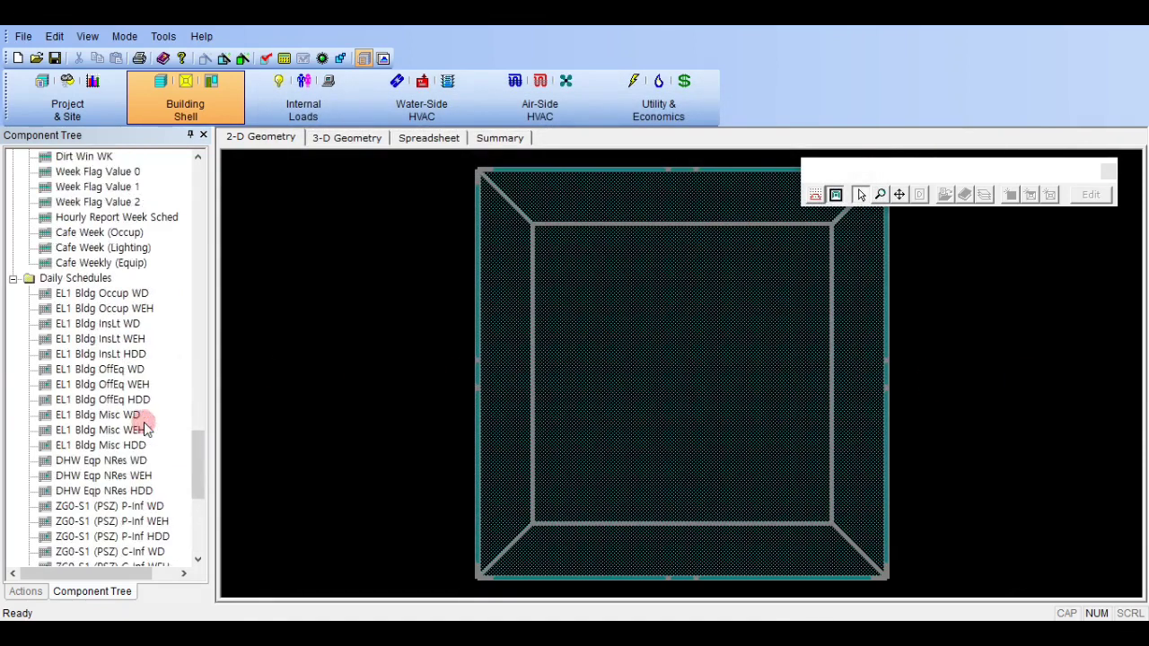
{"action": "scroll", "coordinate": [121, 330], "scroll_direction": "up", "scroll_amount": 15}
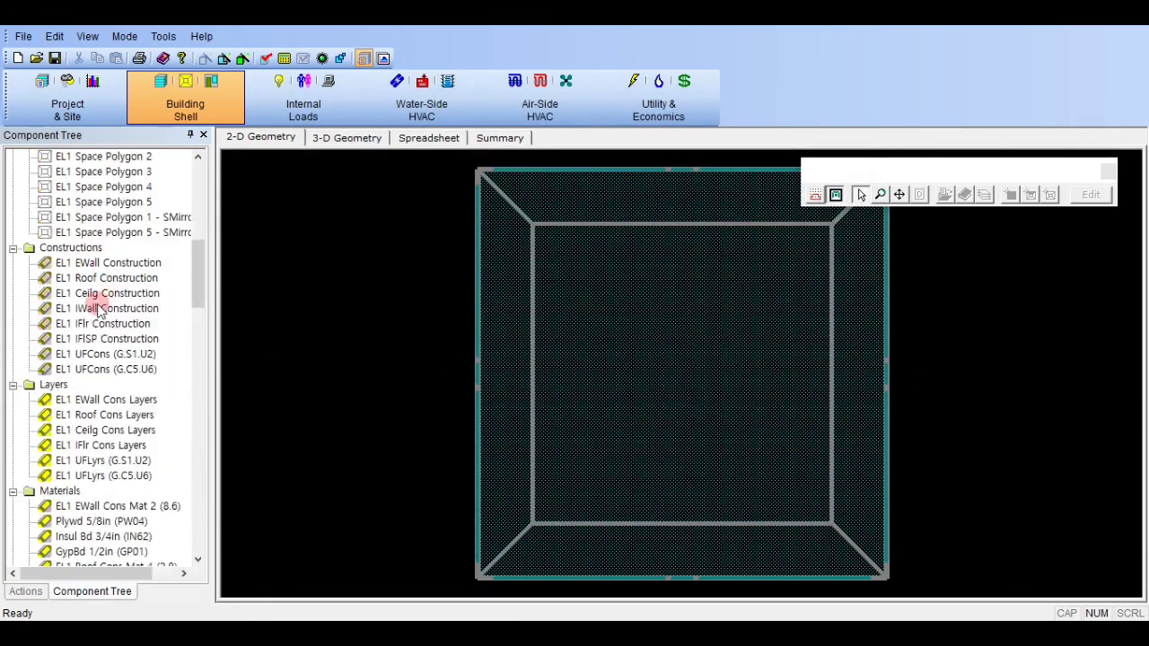
{"action": "left_click", "coordinate": [656, 102]}
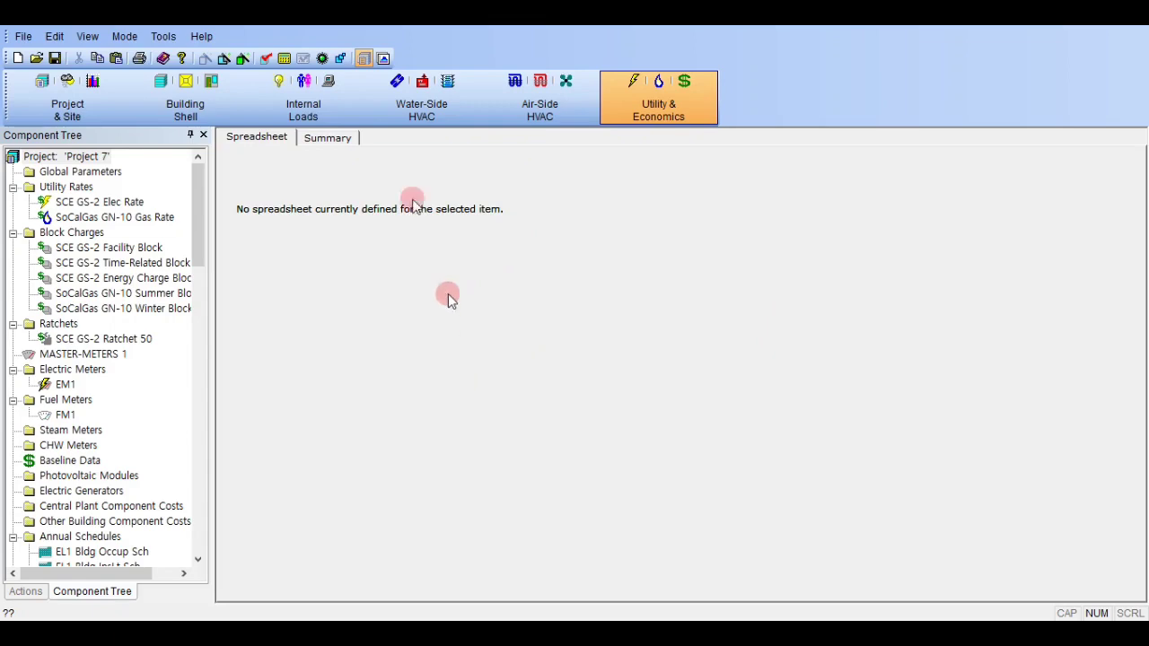
{"action": "left_click", "coordinate": [185, 106]}
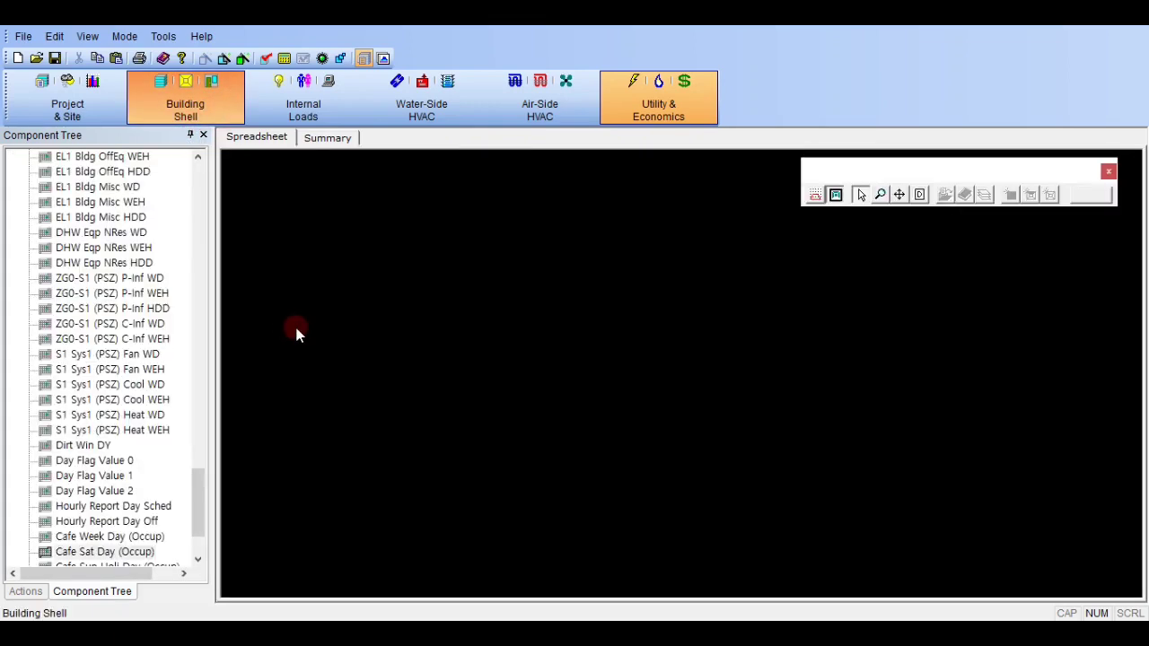